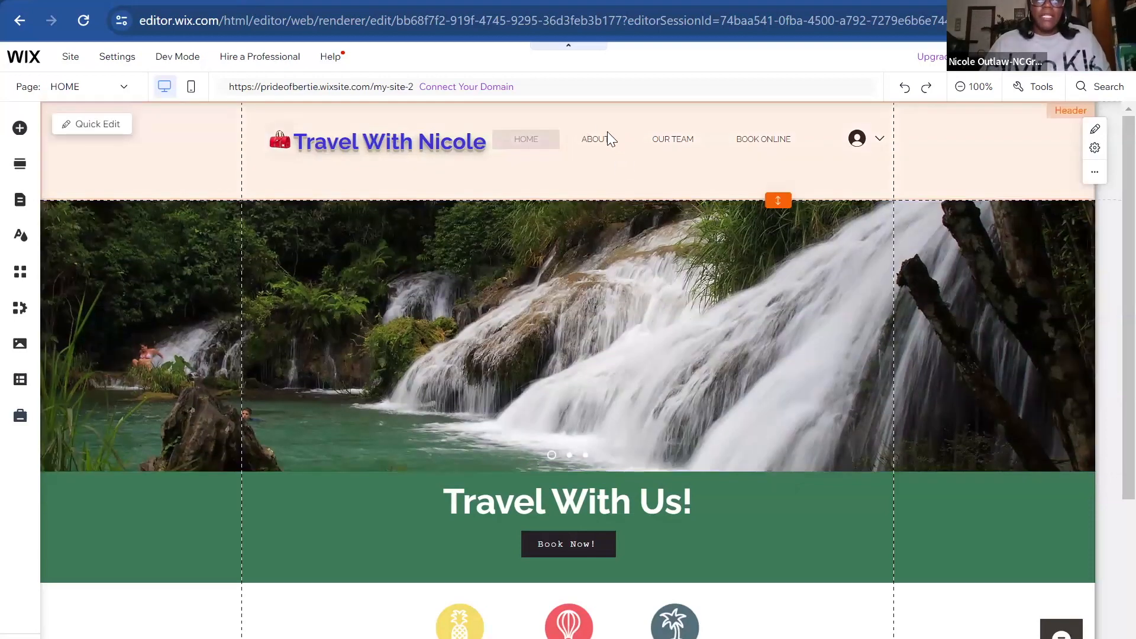
click(607, 131)
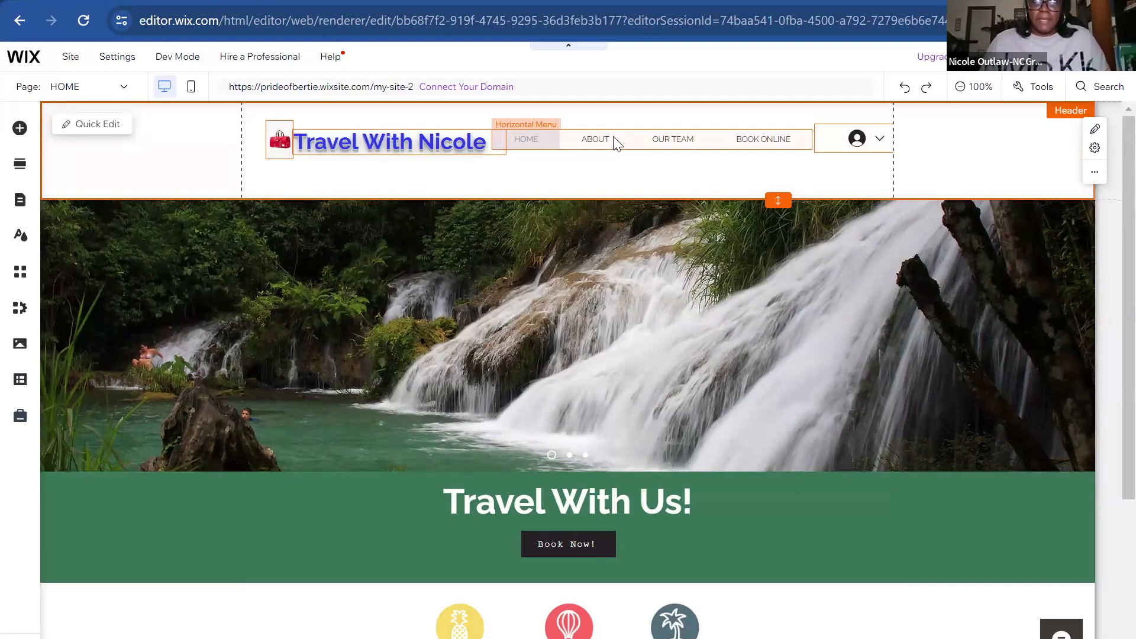
click(562, 140)
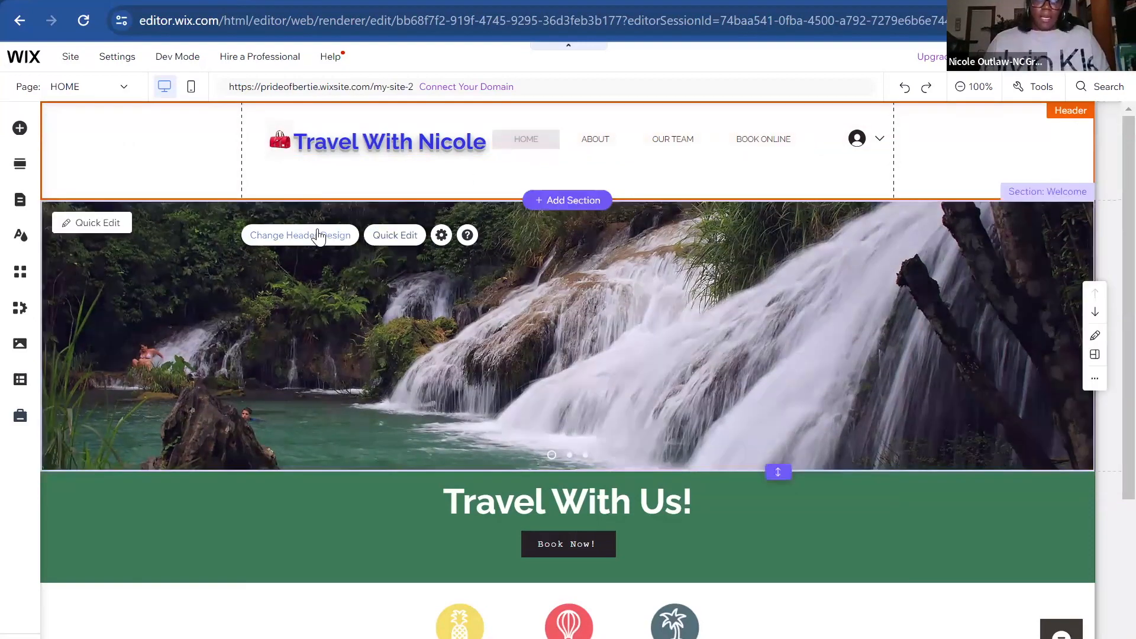
click(318, 235)
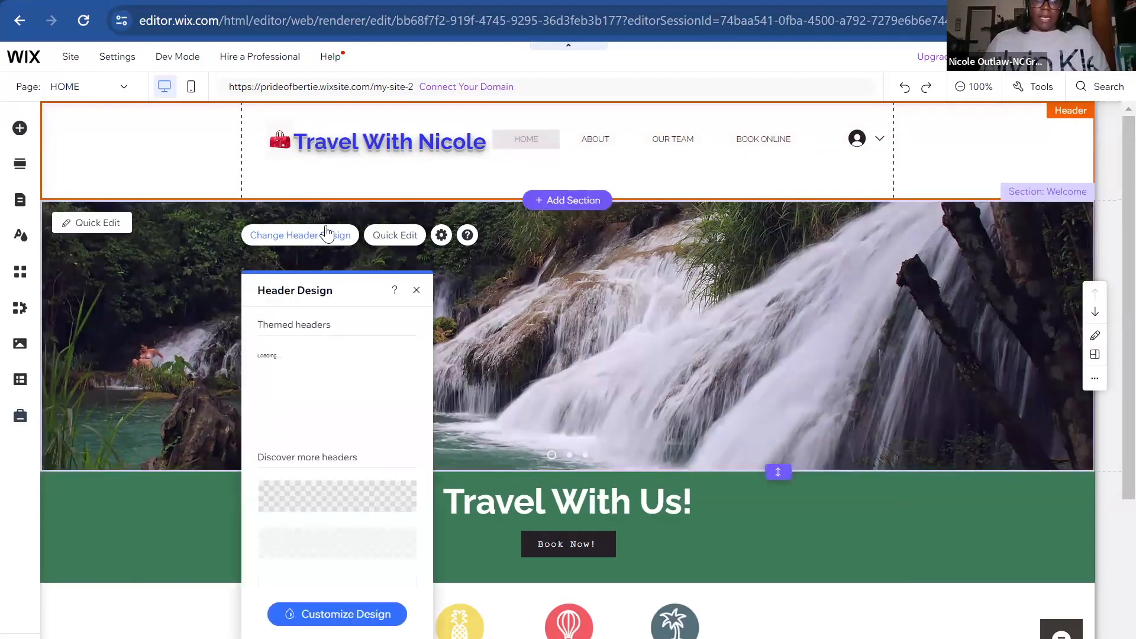
Move the horizontal menu in the header slightly to the right, away from the site title.
click(597, 129)
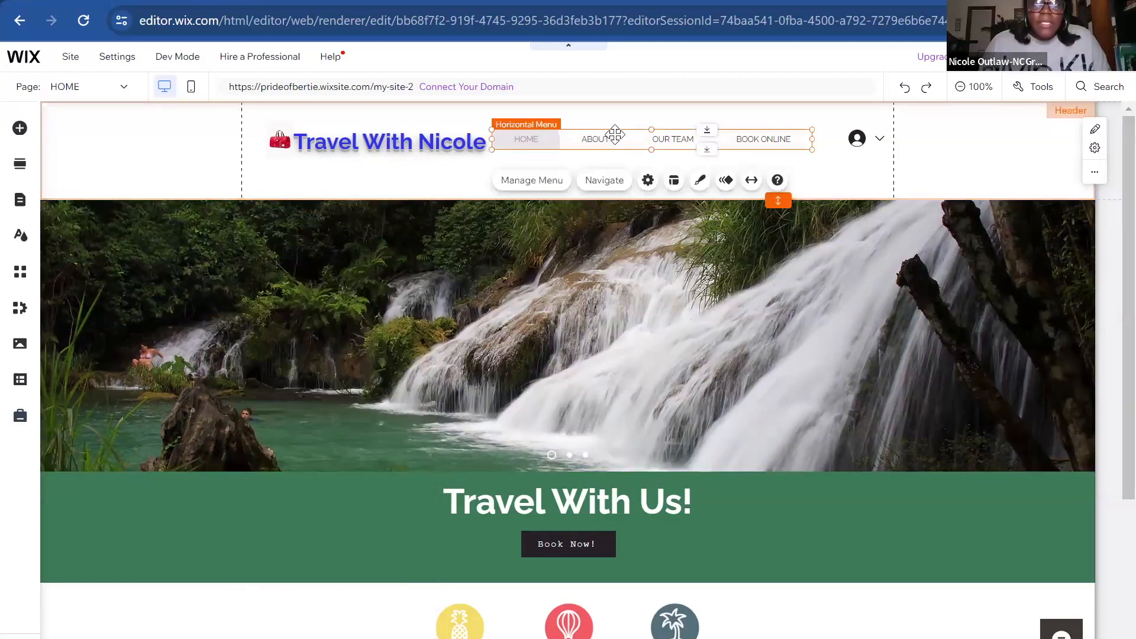
drag(667, 135, 684, 137)
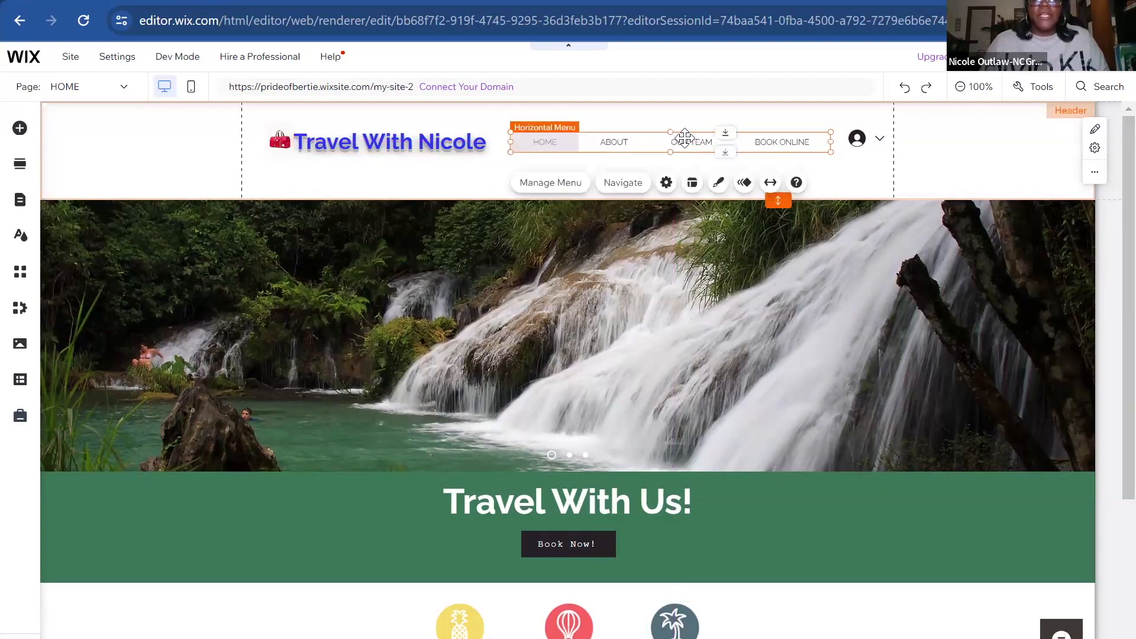
Apply the preset menu design with a yellow rounded Home button and outlined pill-shaped items to the header's horizontal menu.
click(719, 184)
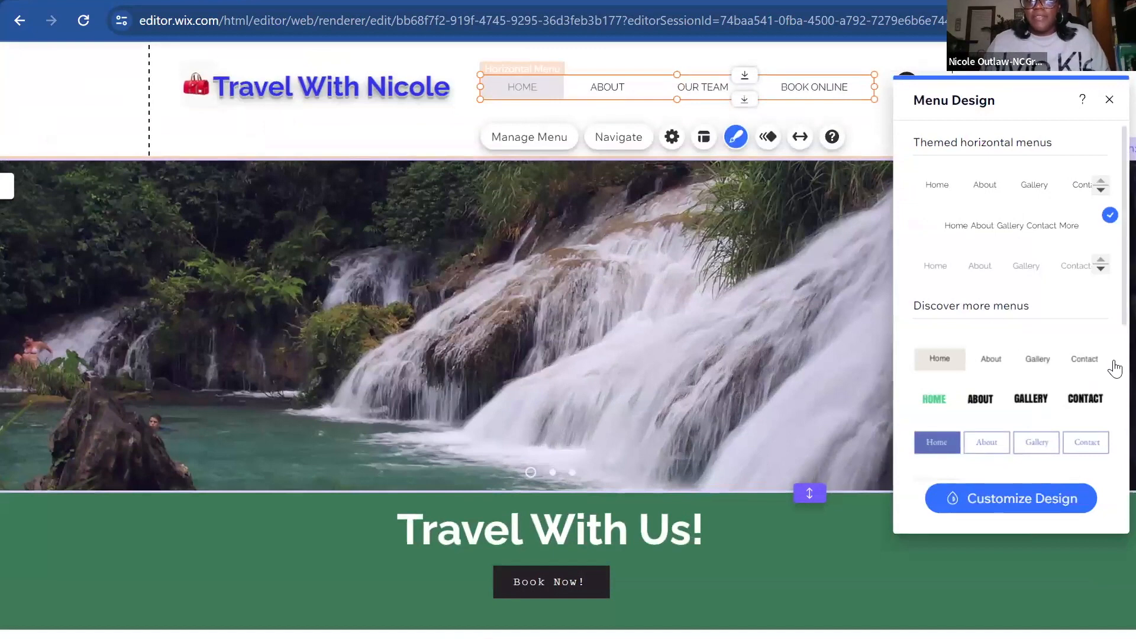
scroll(1110, 172, down, 1)
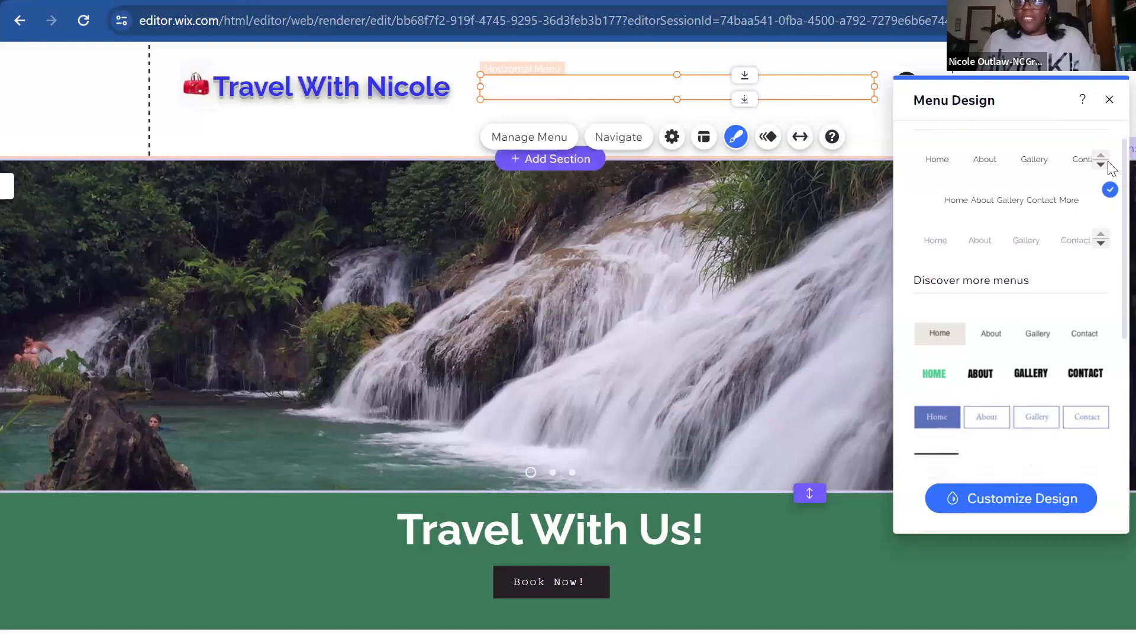
scroll(1111, 171, up, 1)
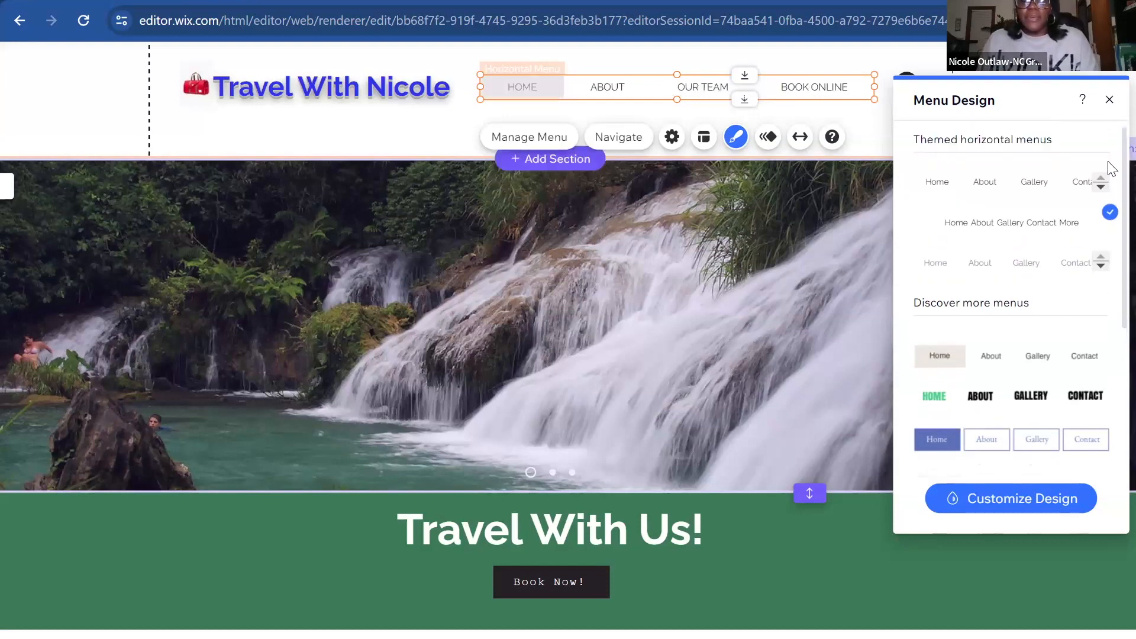
scroll(1109, 171, down, 7)
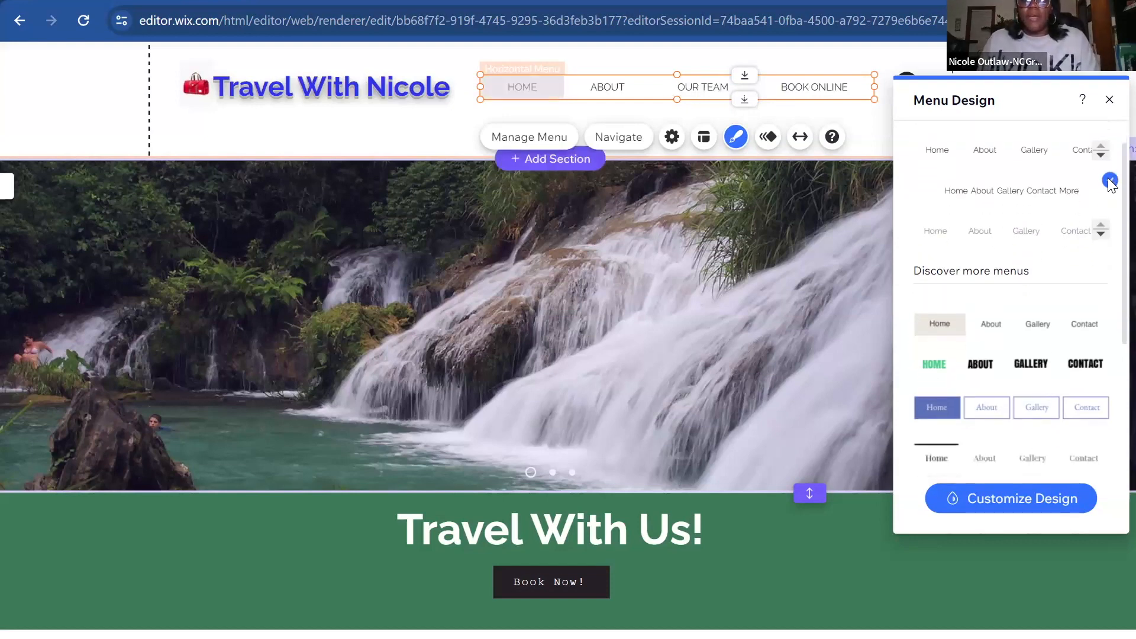
scroll(1105, 260, down, 2)
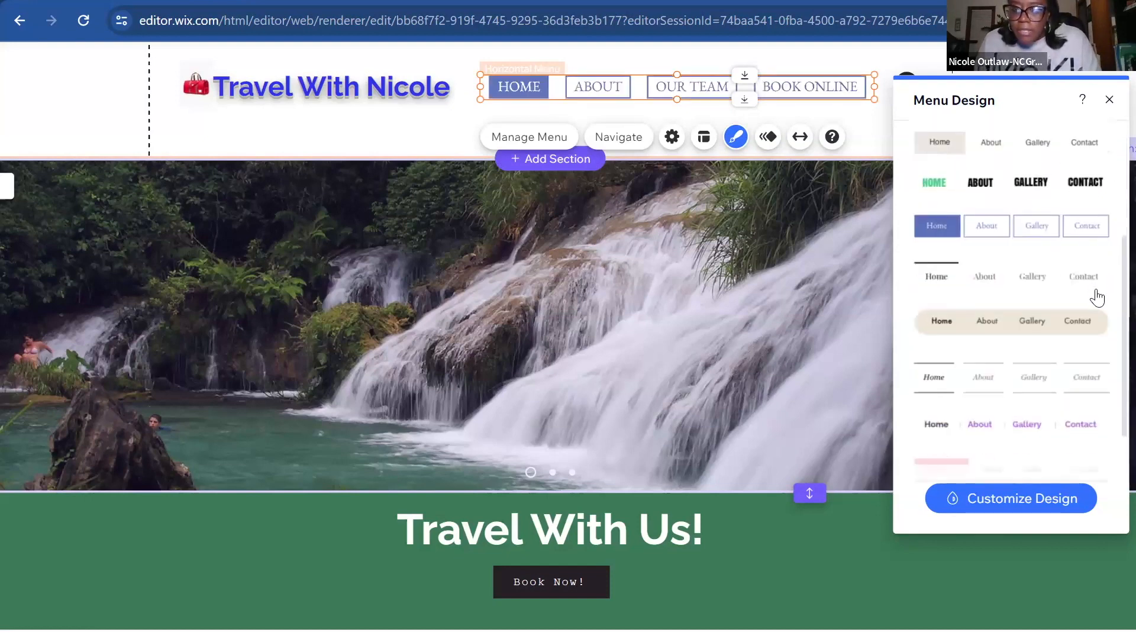
scroll(1092, 329, down, 6)
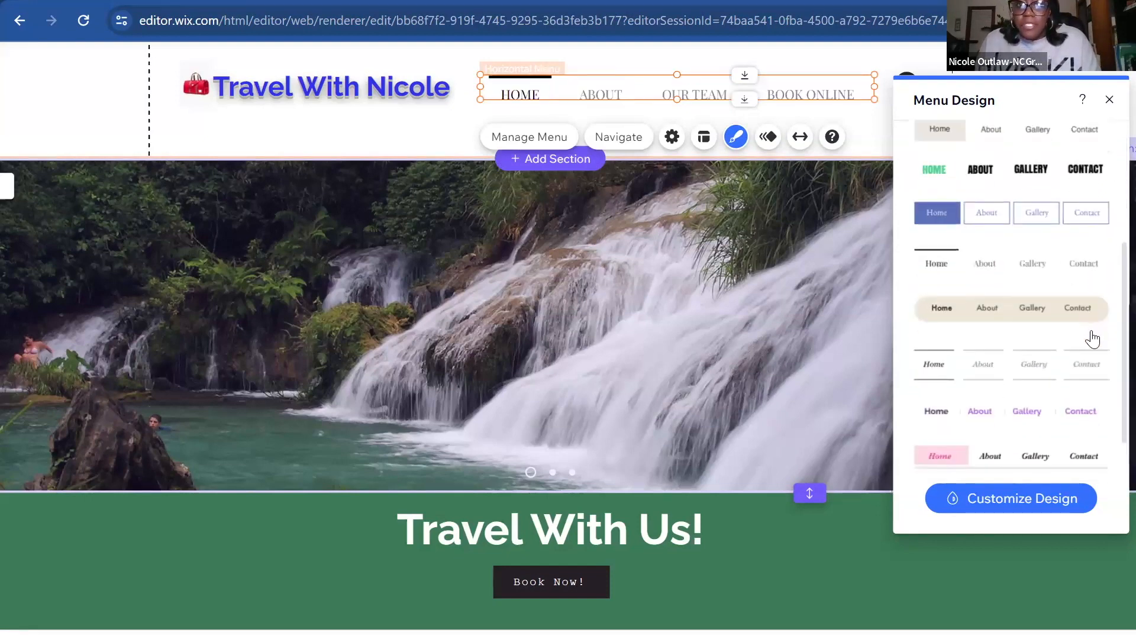
scroll(1076, 385, down, 2)
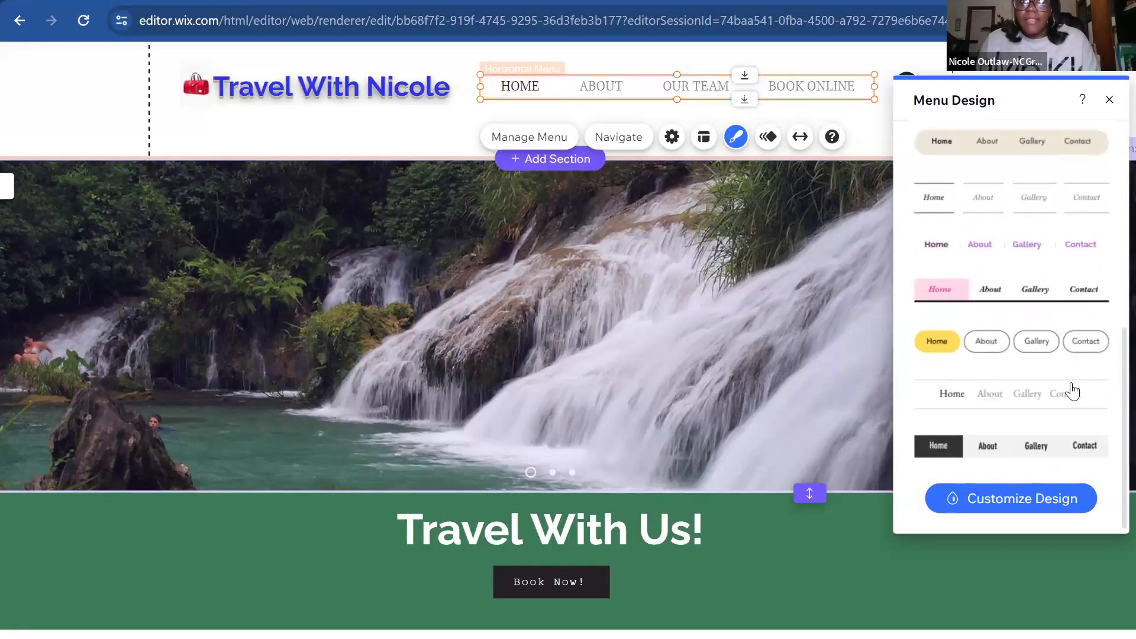
click(943, 344)
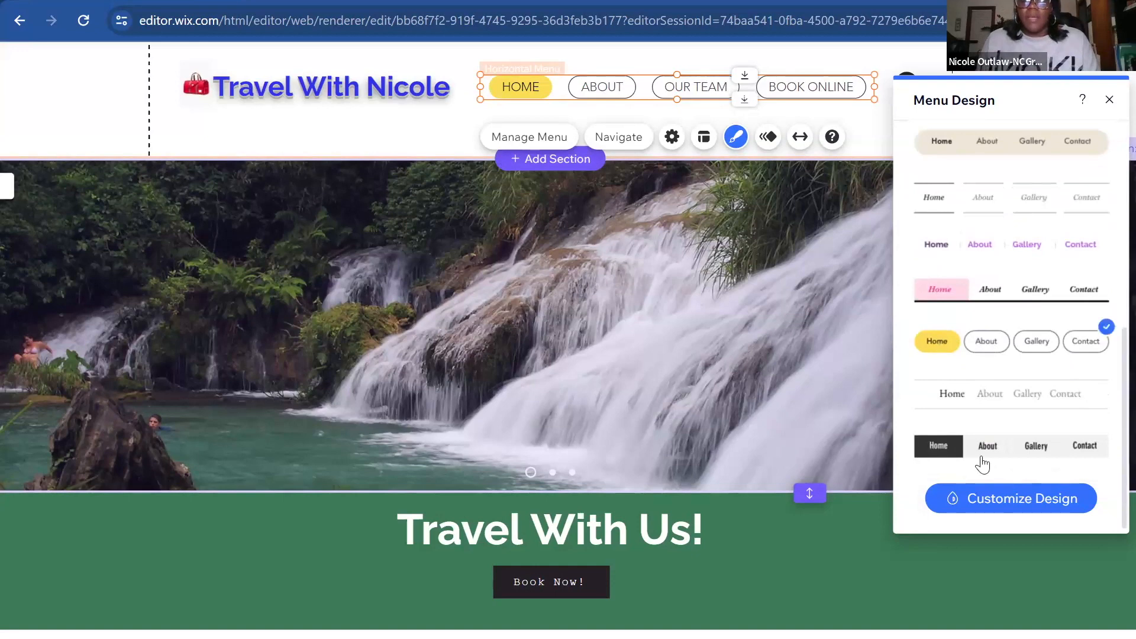
Customize the menu design by setting the regular-state background fill of its items to green #1C8A43.
click(992, 496)
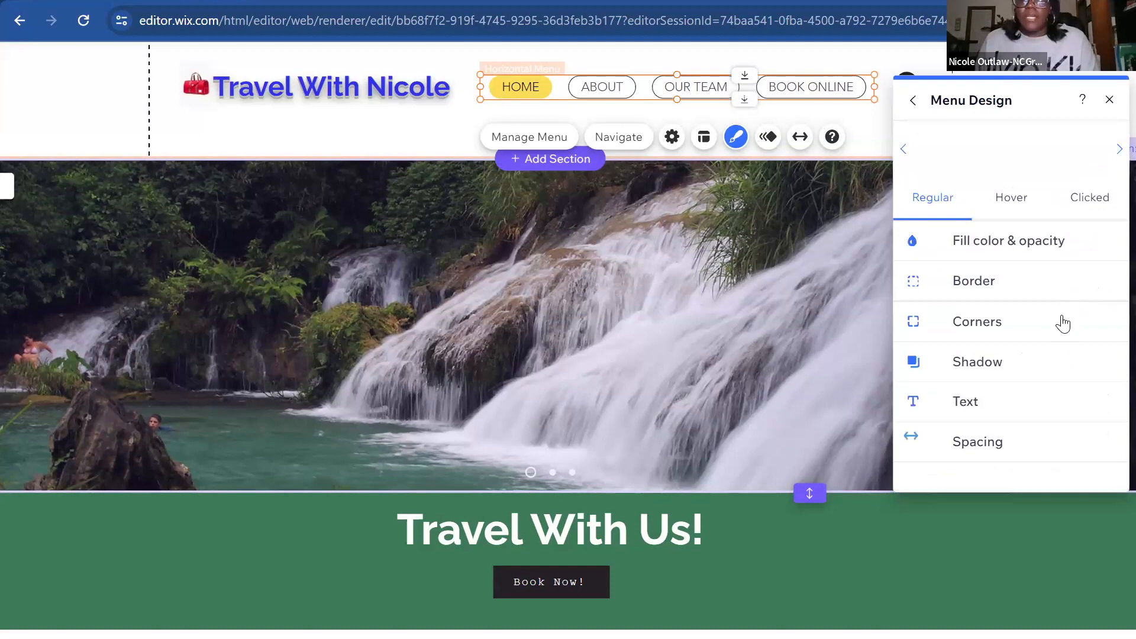
click(1031, 245)
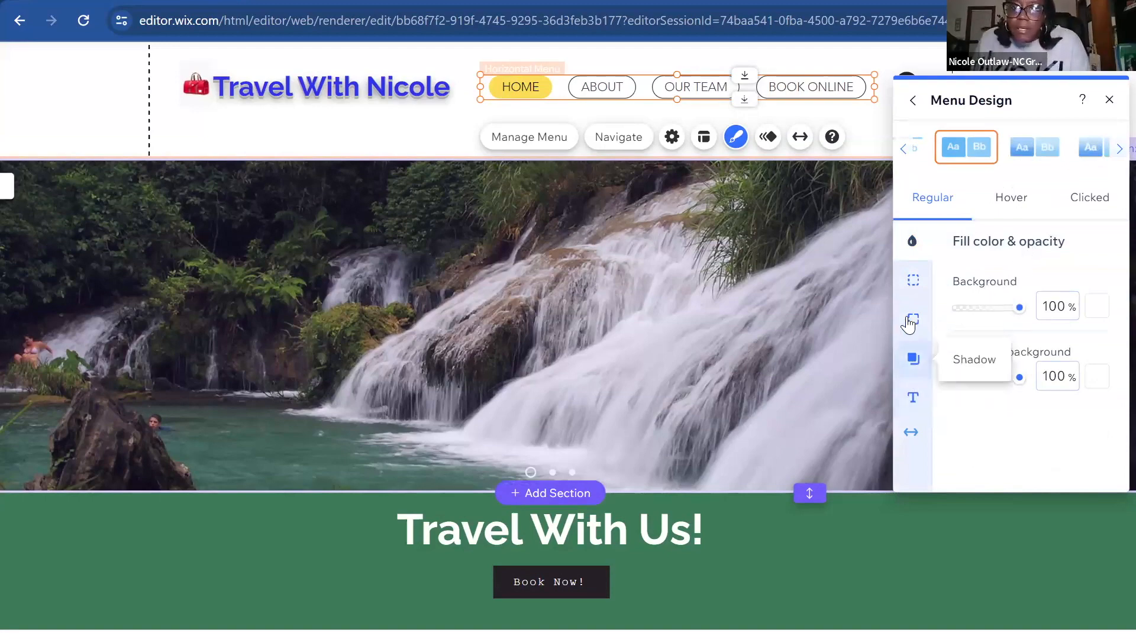
scroll(913, 278, down, 3)
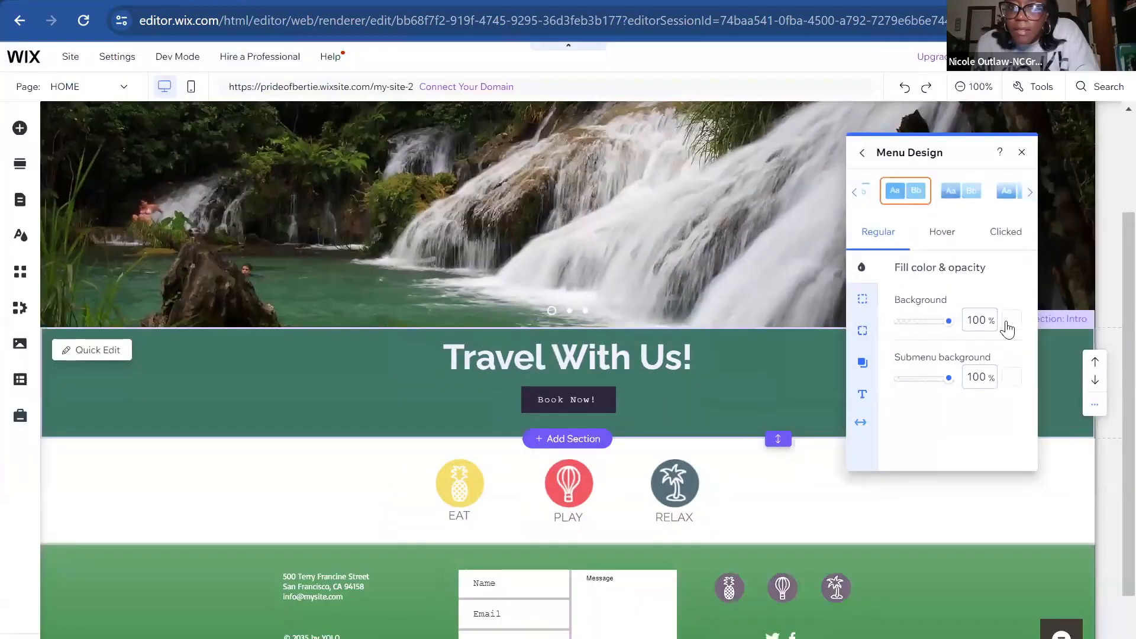
click(1011, 324)
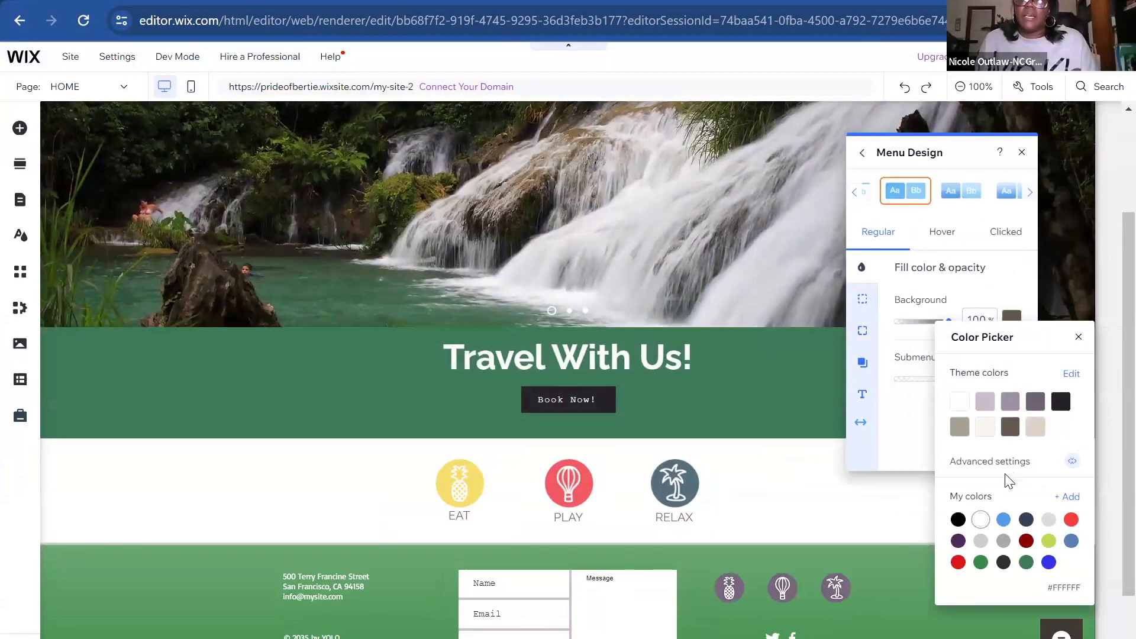
click(1108, 293)
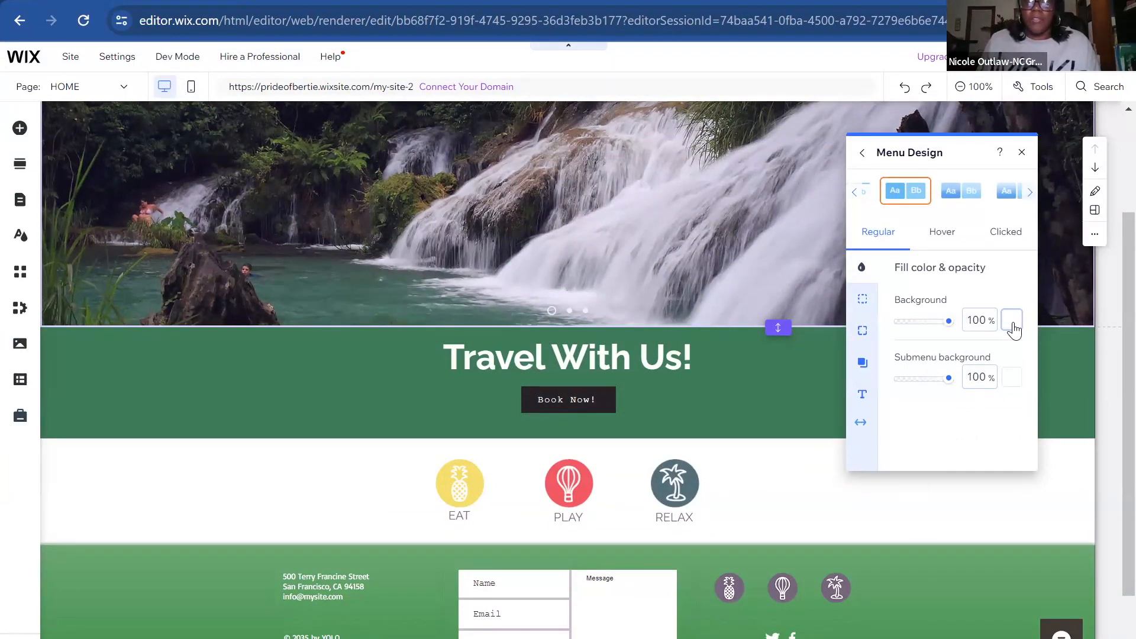
click(1012, 329)
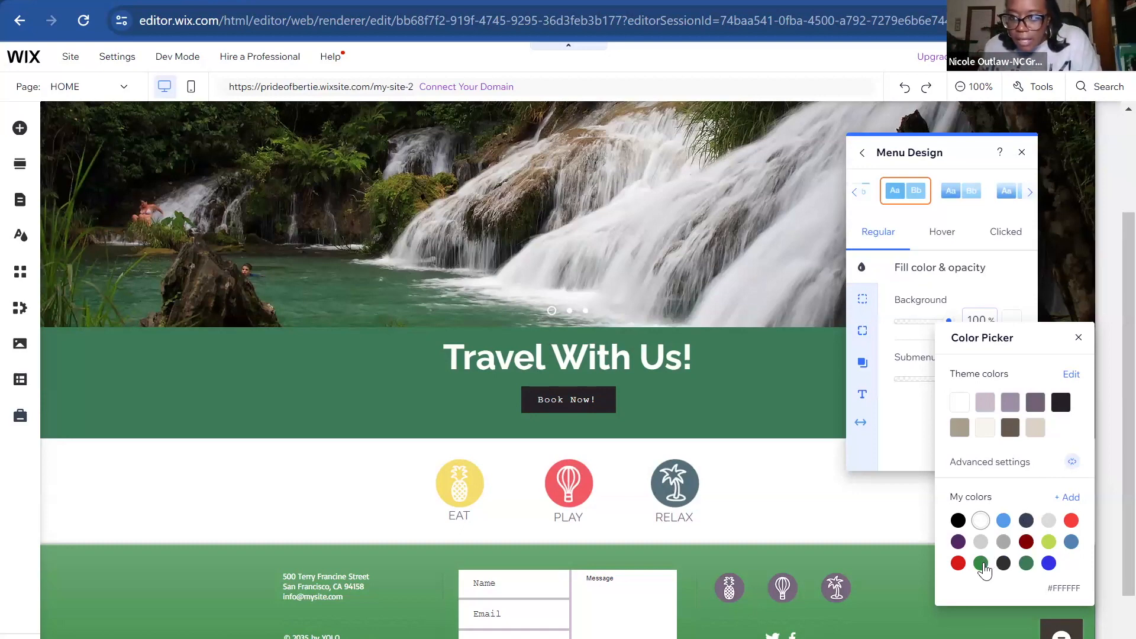
click(981, 563)
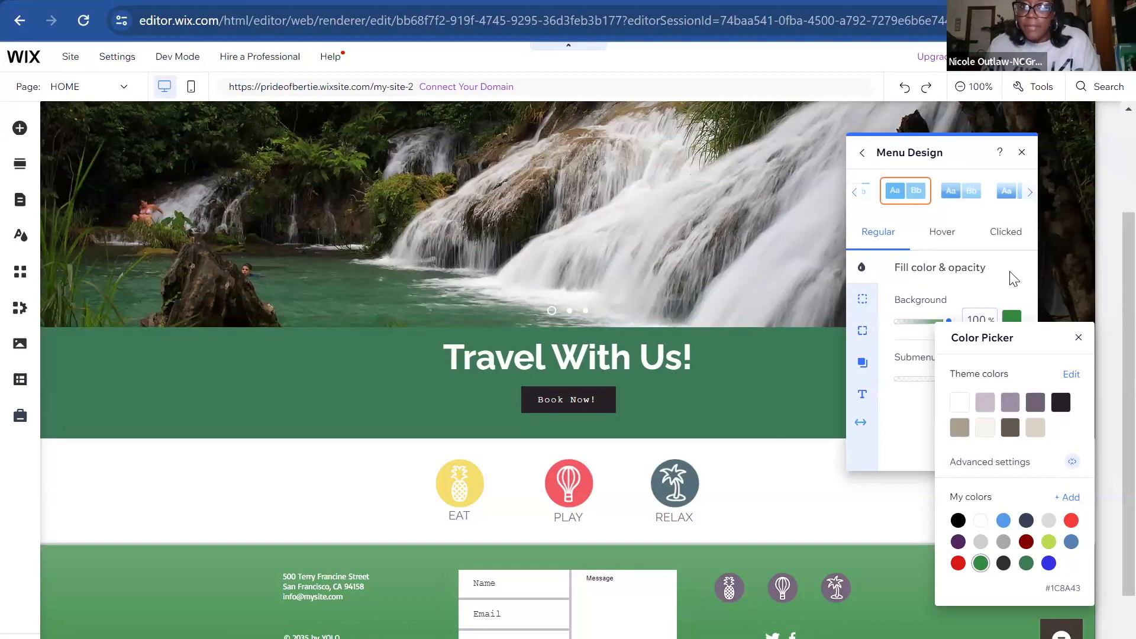
click(1023, 225)
drag(1123, 267, 1109, 170)
scroll(702, 140, up, 2)
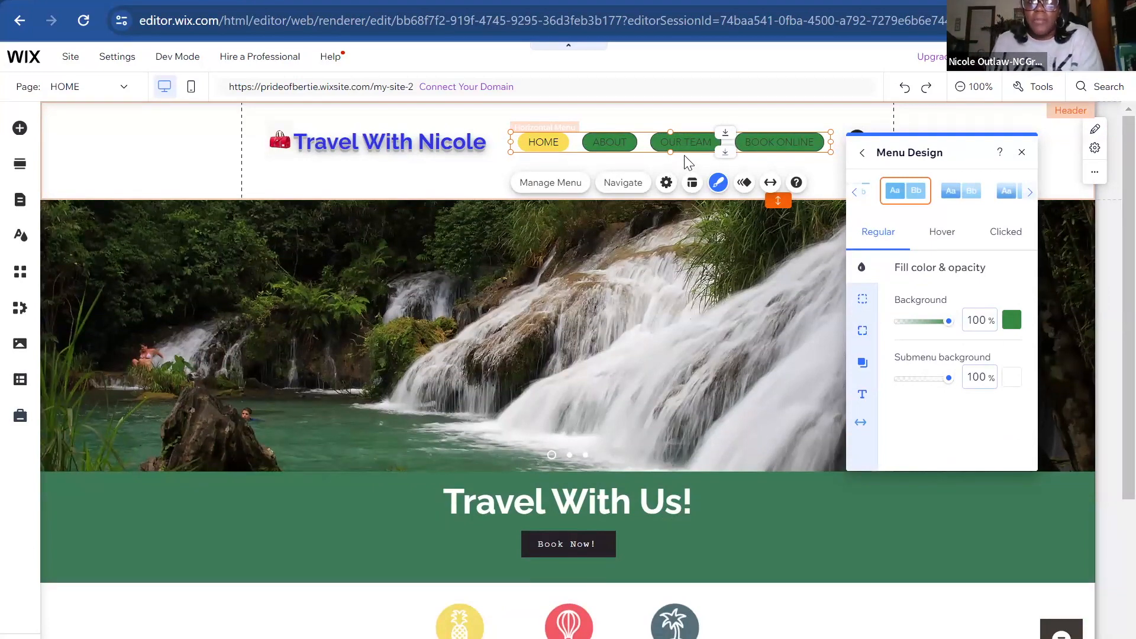
click(613, 142)
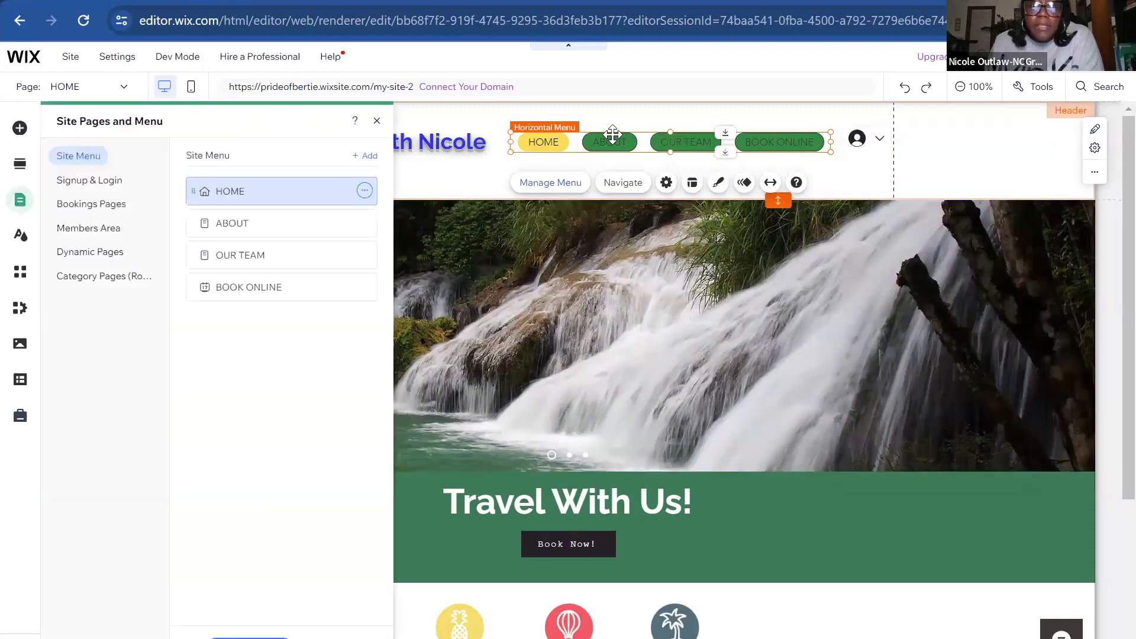
click(626, 136)
click(627, 142)
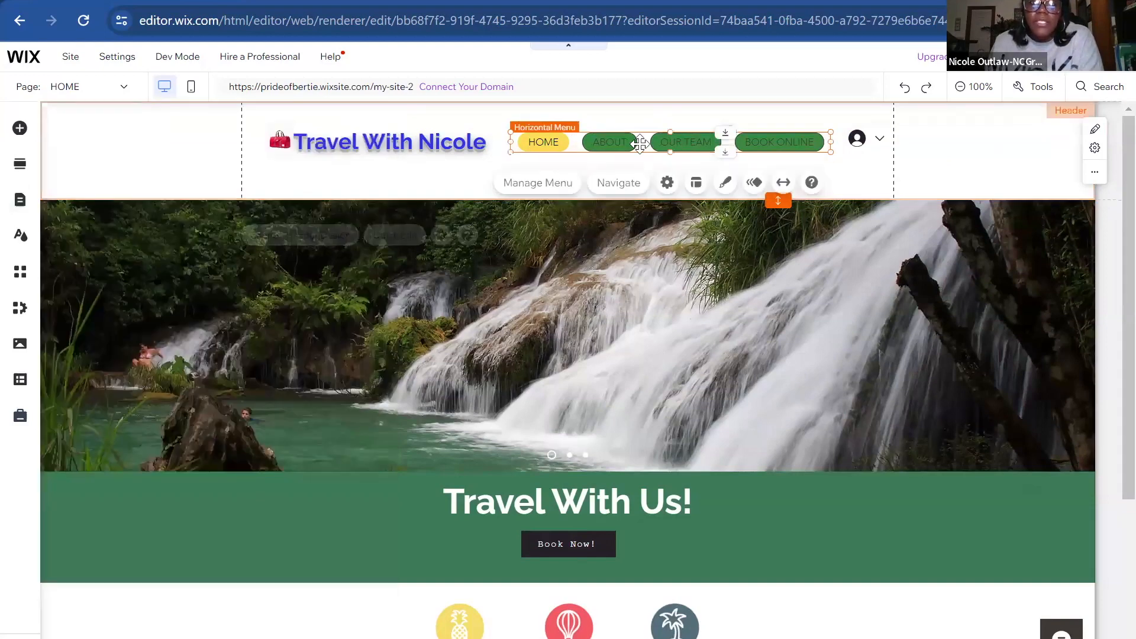
Set the horizontal menu's regular-state submenu background to 69% opacity with a white fill.
click(718, 183)
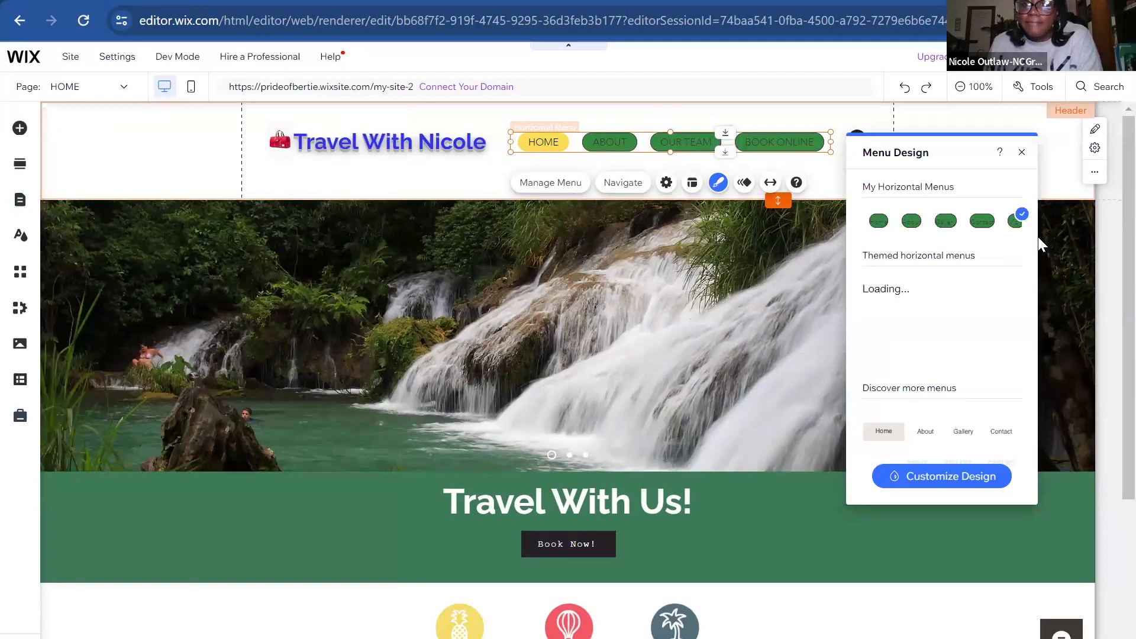
scroll(1027, 328, down, 5)
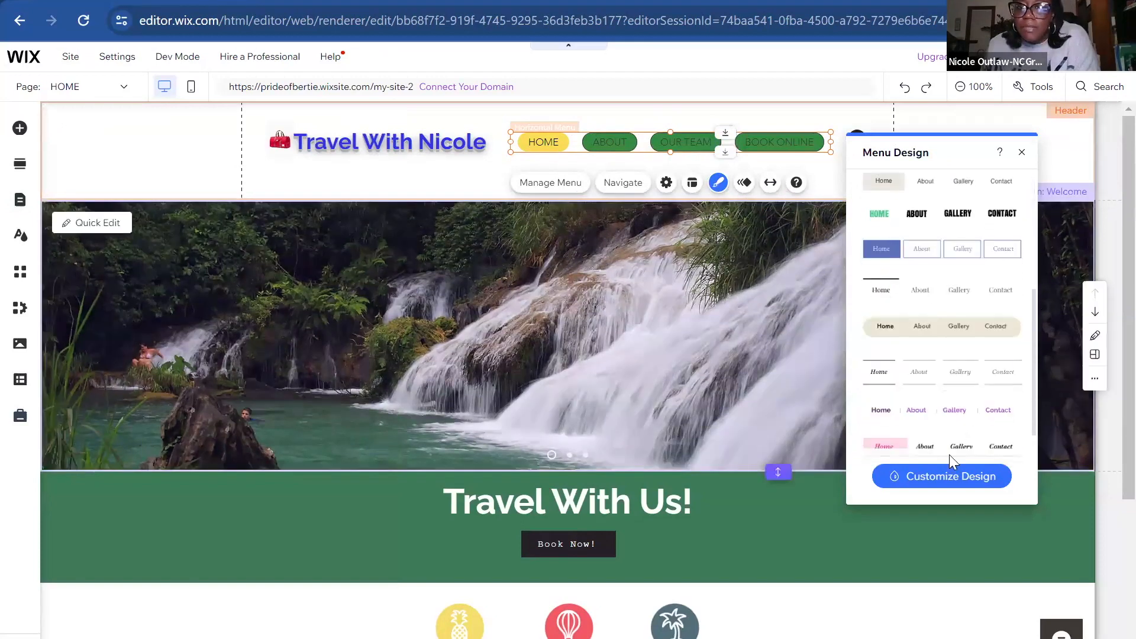
click(943, 474)
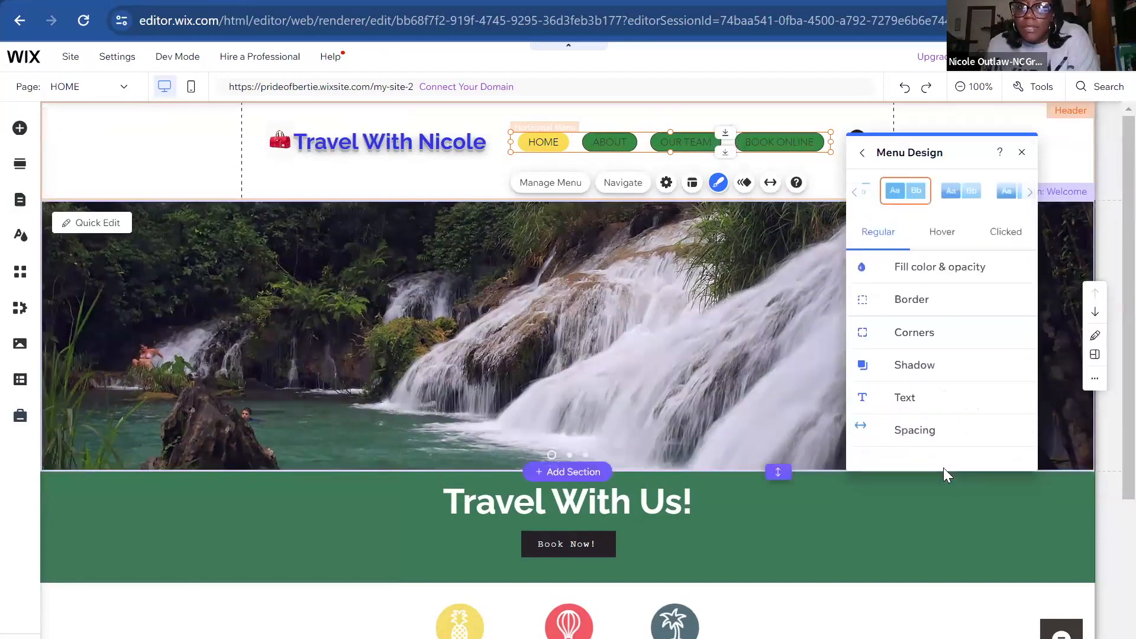
click(929, 275)
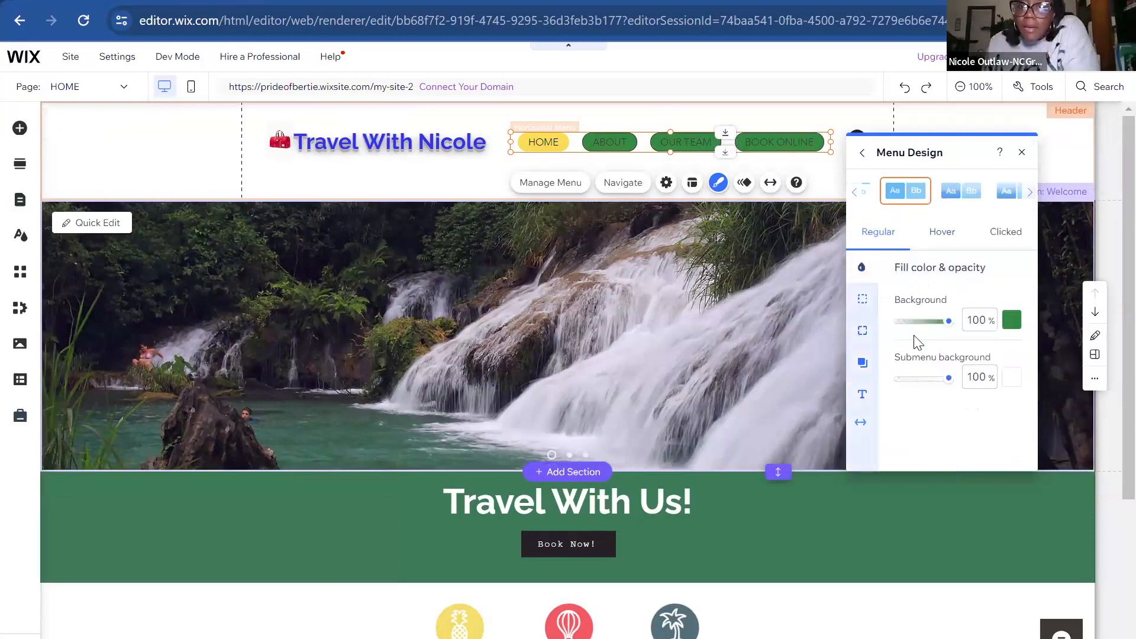
click(934, 380)
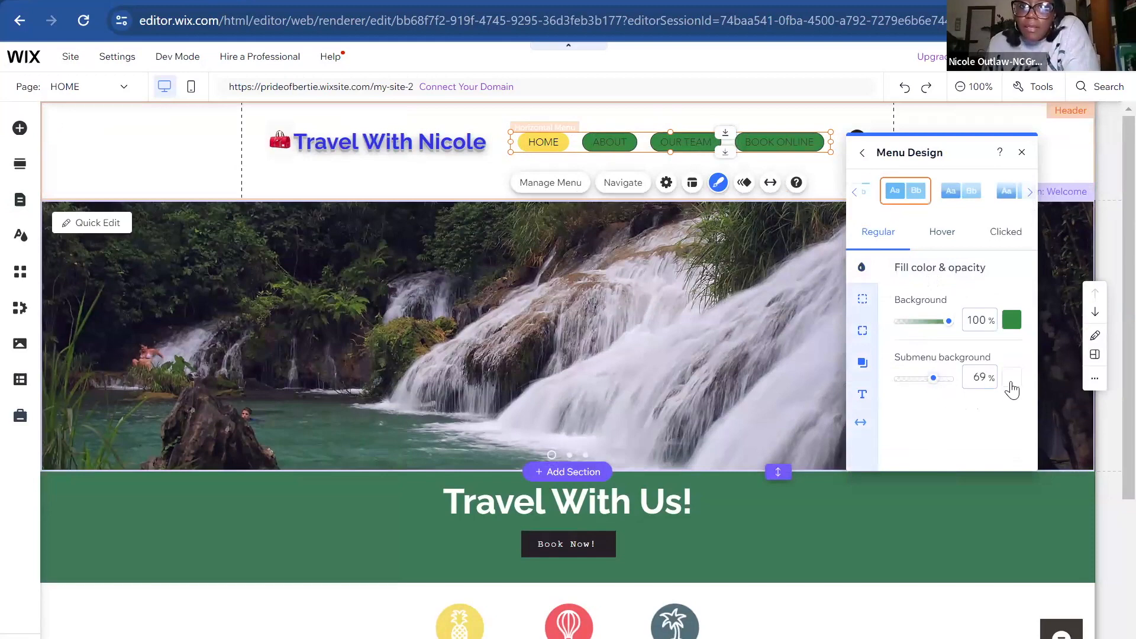
click(1011, 377)
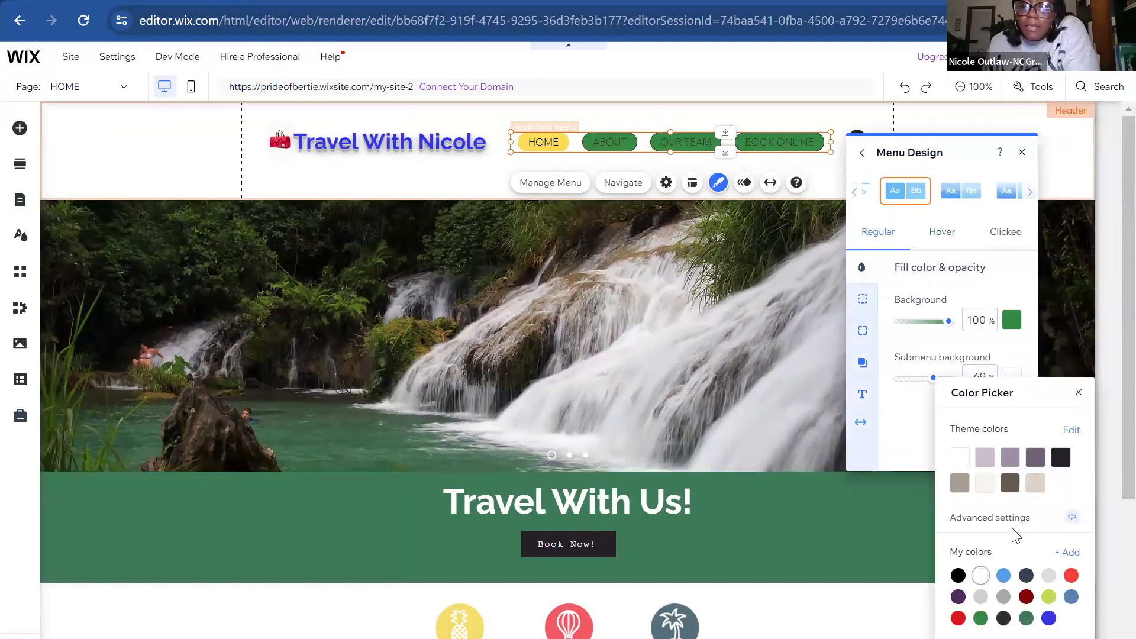
click(981, 577)
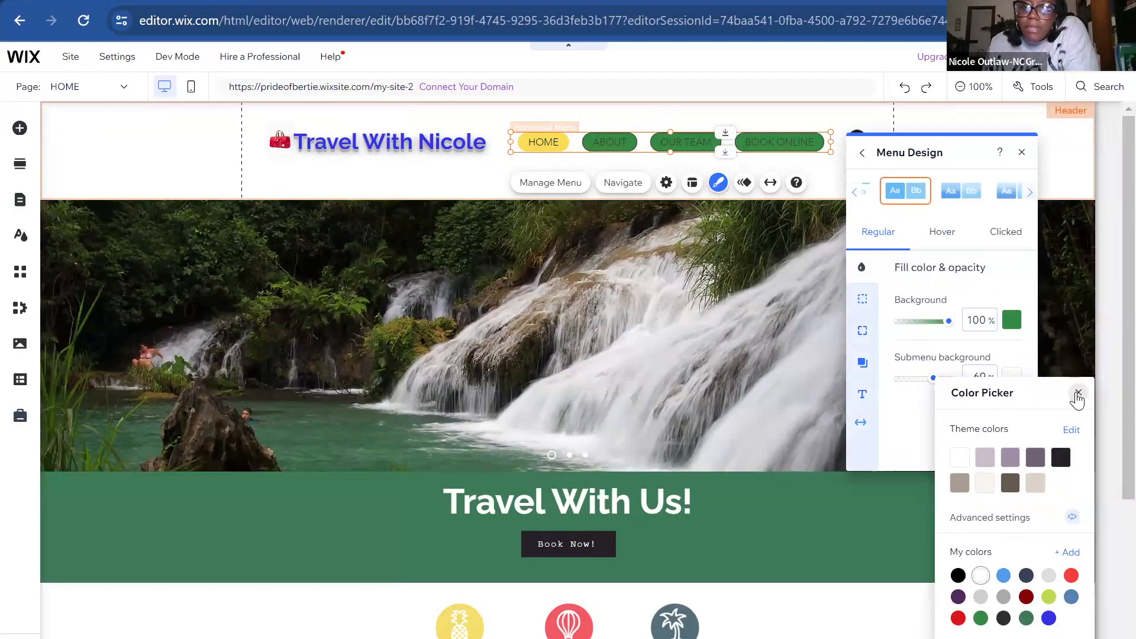
click(1079, 393)
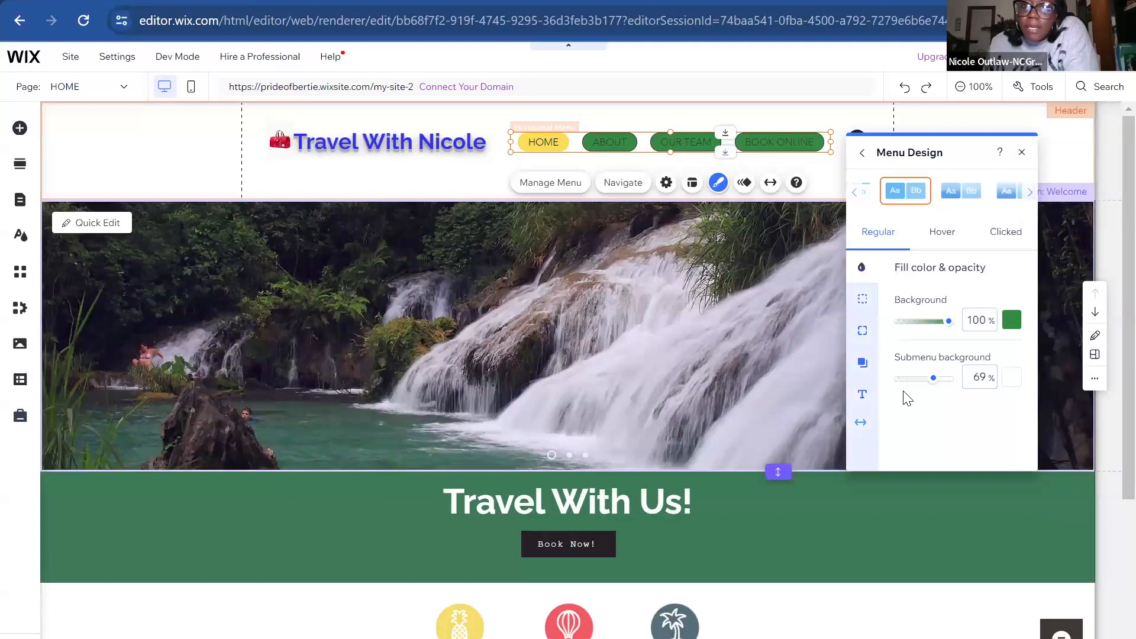
Set the regular-state text color of the horizontal menu items to the white theme color #FFFFFF.
click(869, 401)
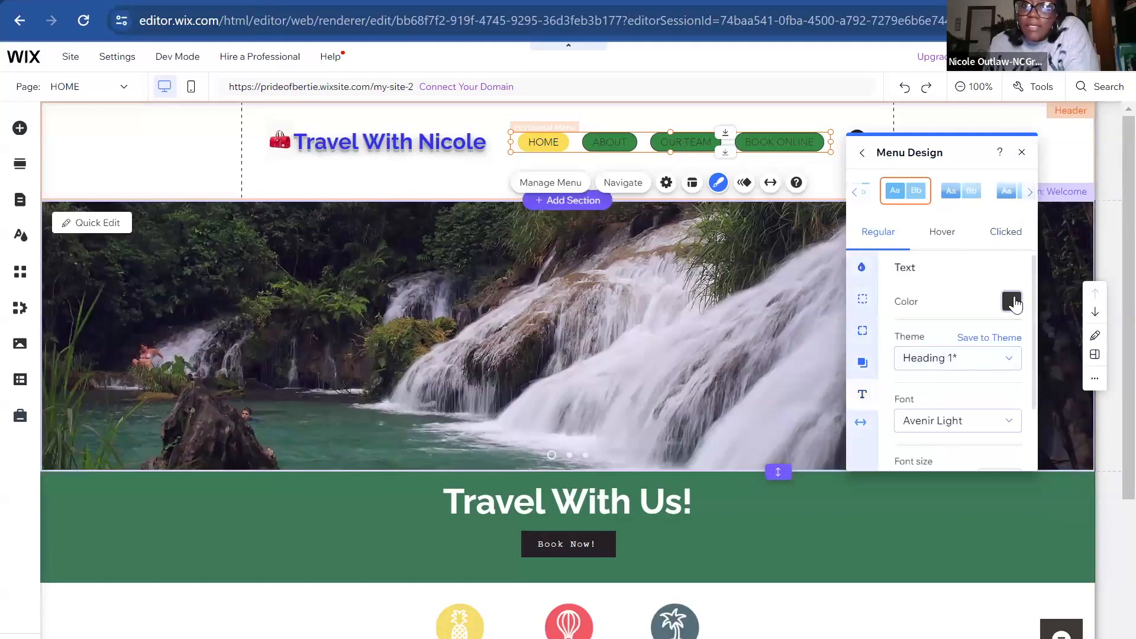
click(1013, 298)
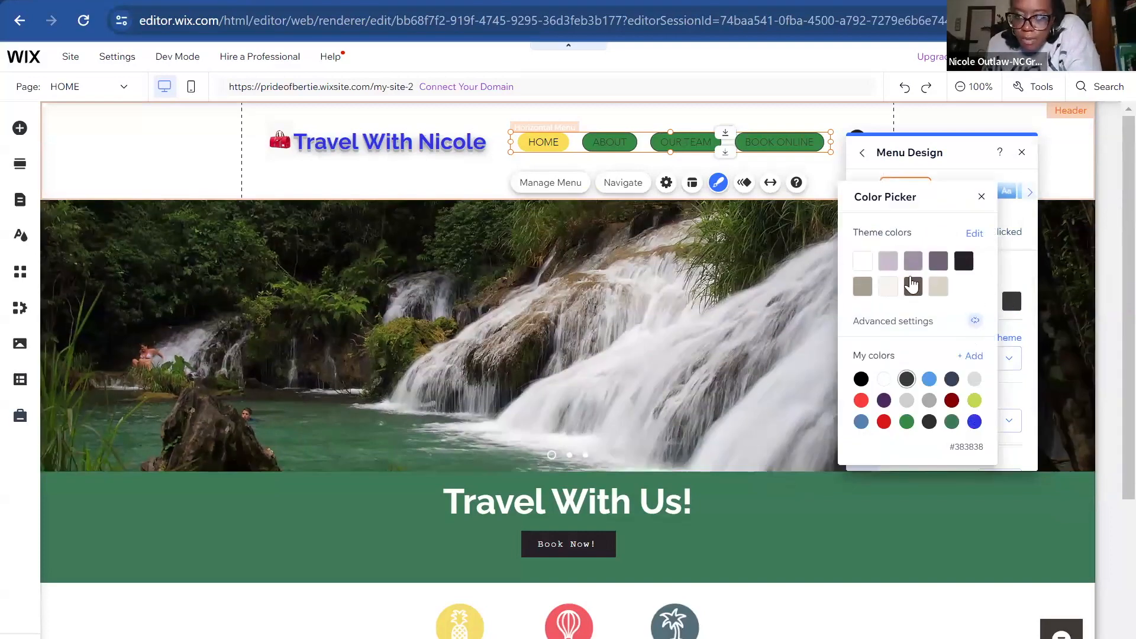
click(863, 265)
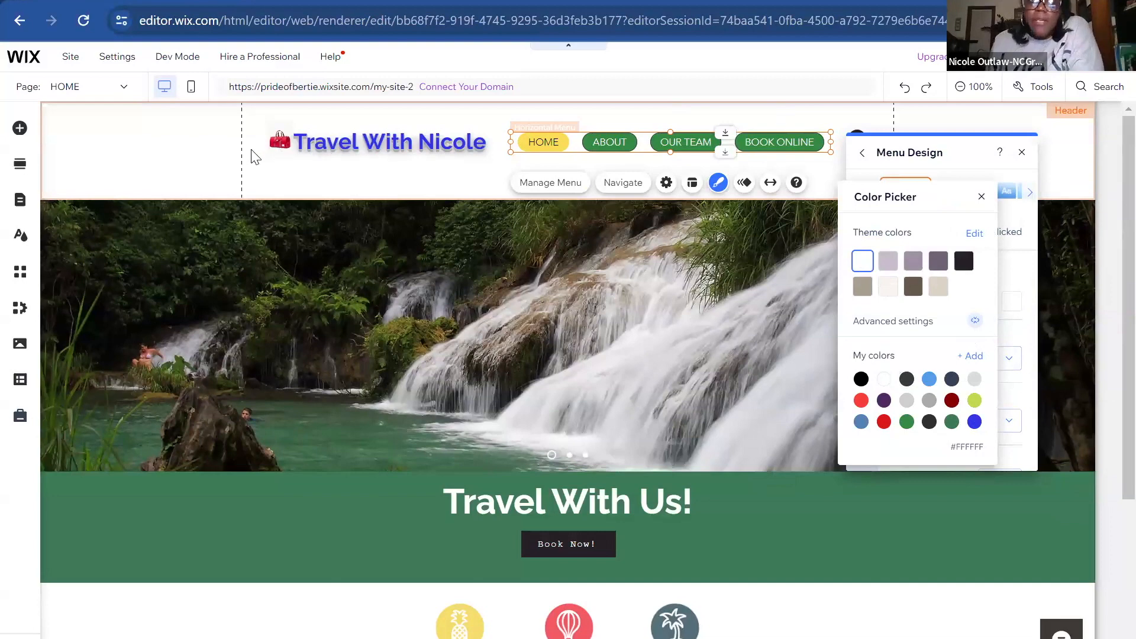
click(1112, 358)
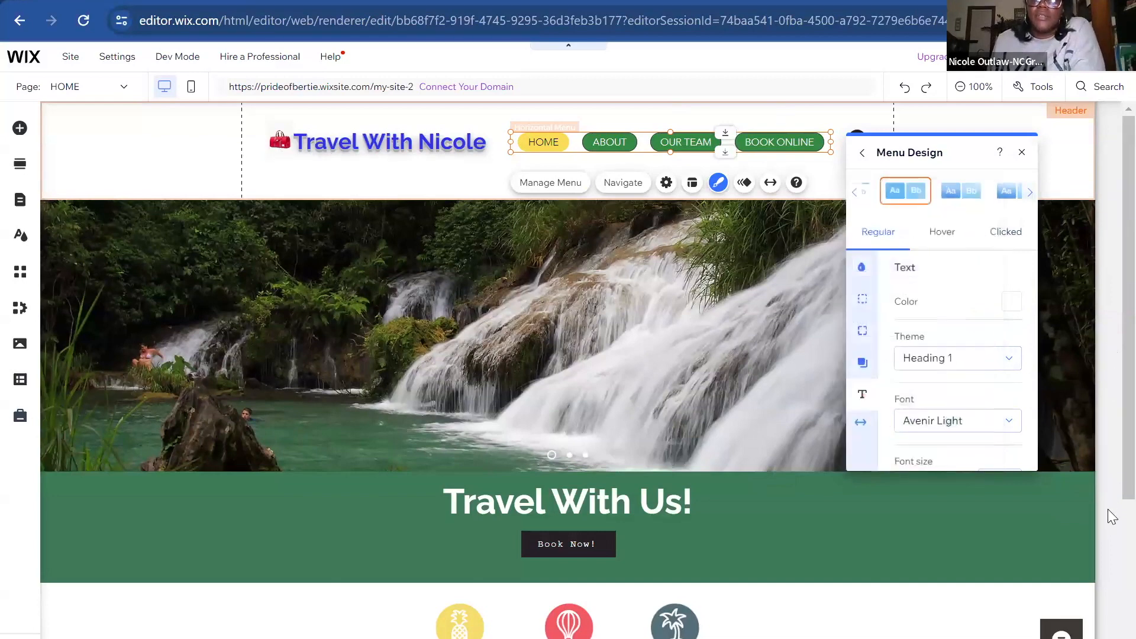
Close the horizontal menu's design settings and leave the menu deselected.
click(853, 188)
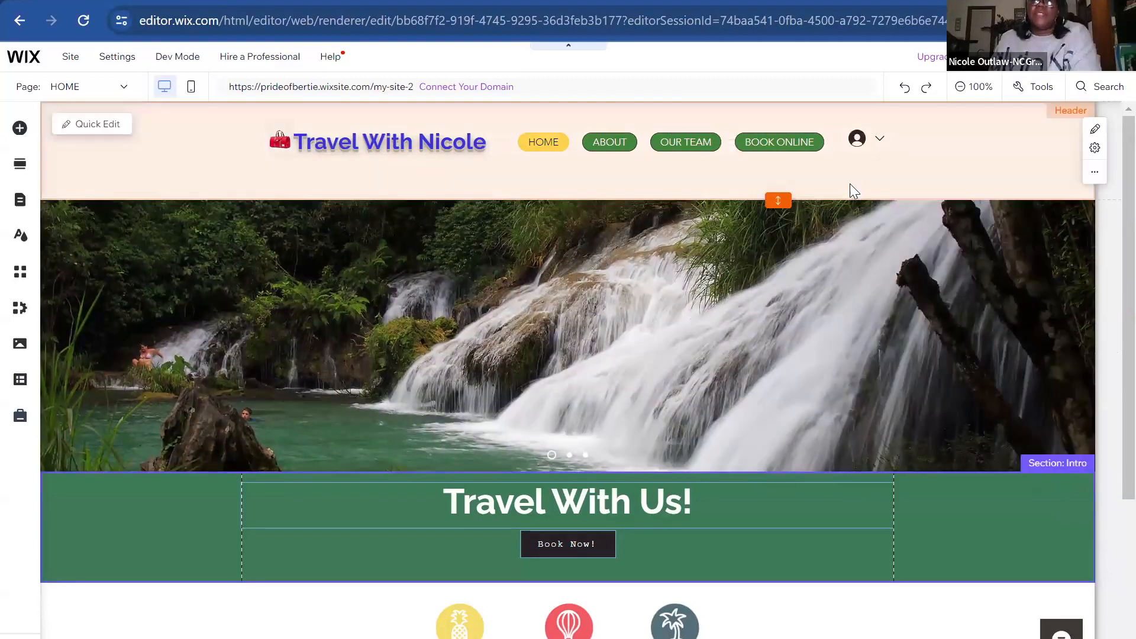
click(546, 142)
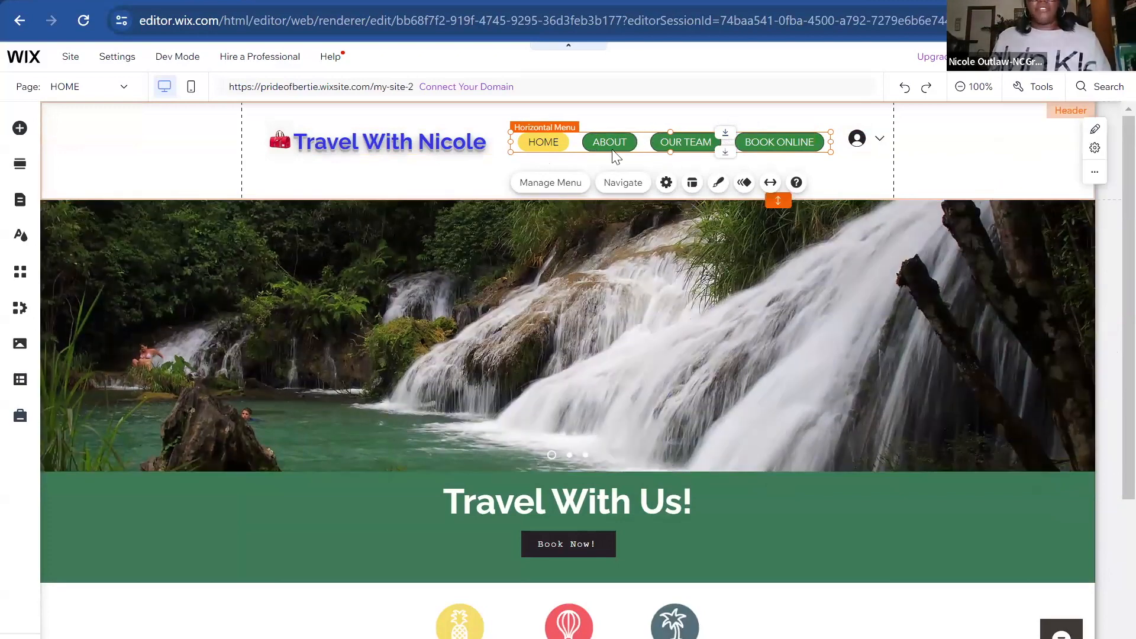
key(Escape)
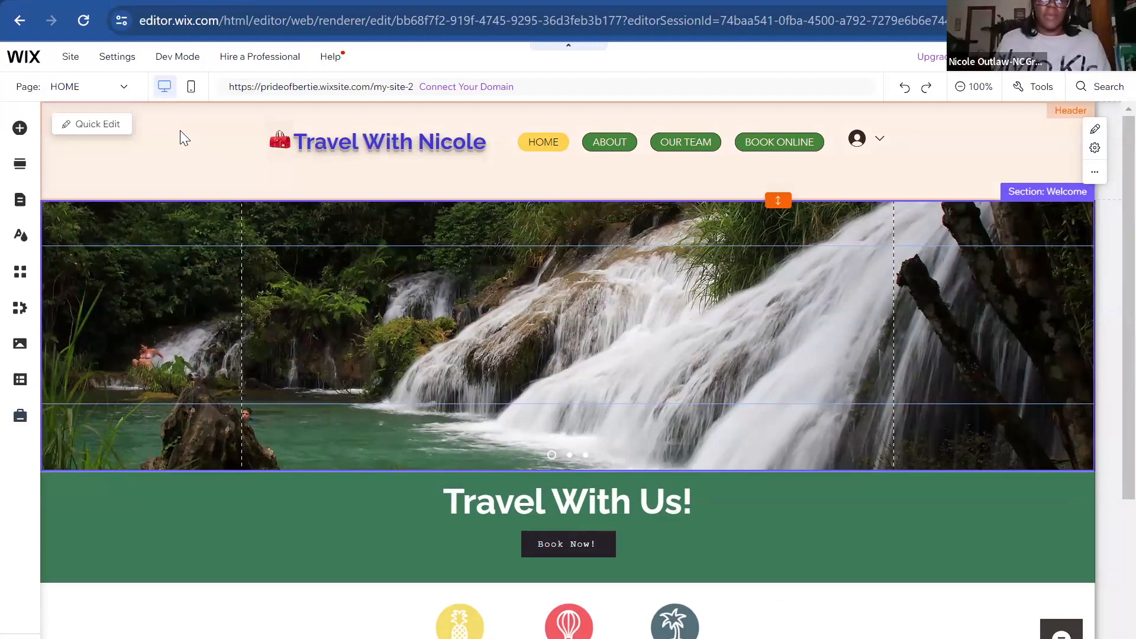
Customize the header design with the preset that has double black lines along the header's upper and lower edges.
click(108, 125)
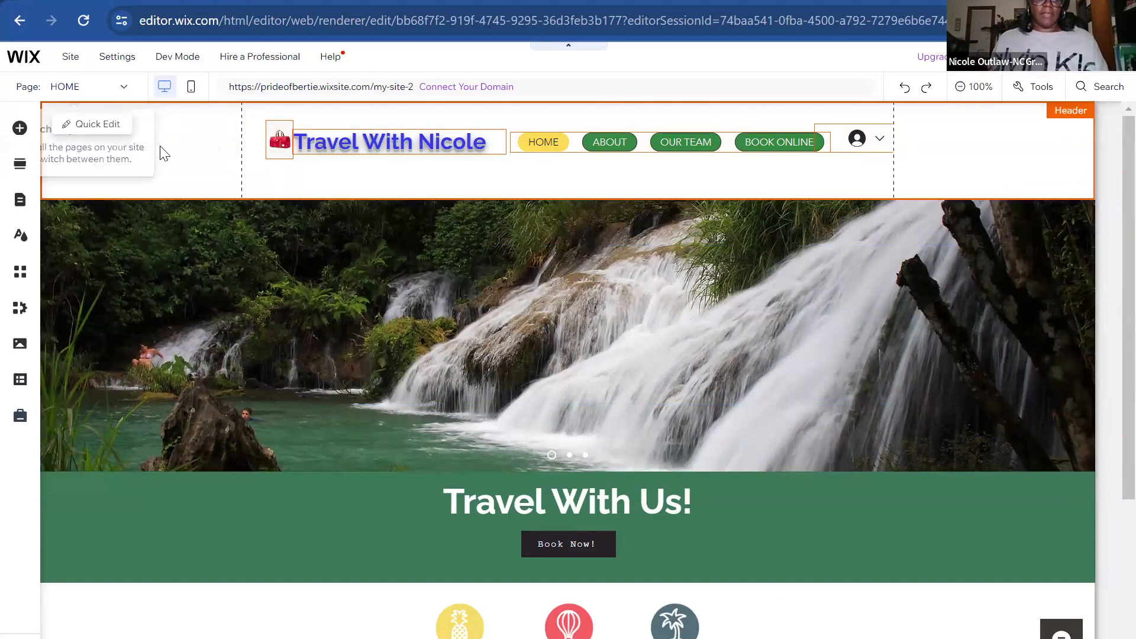
double_click(191, 159)
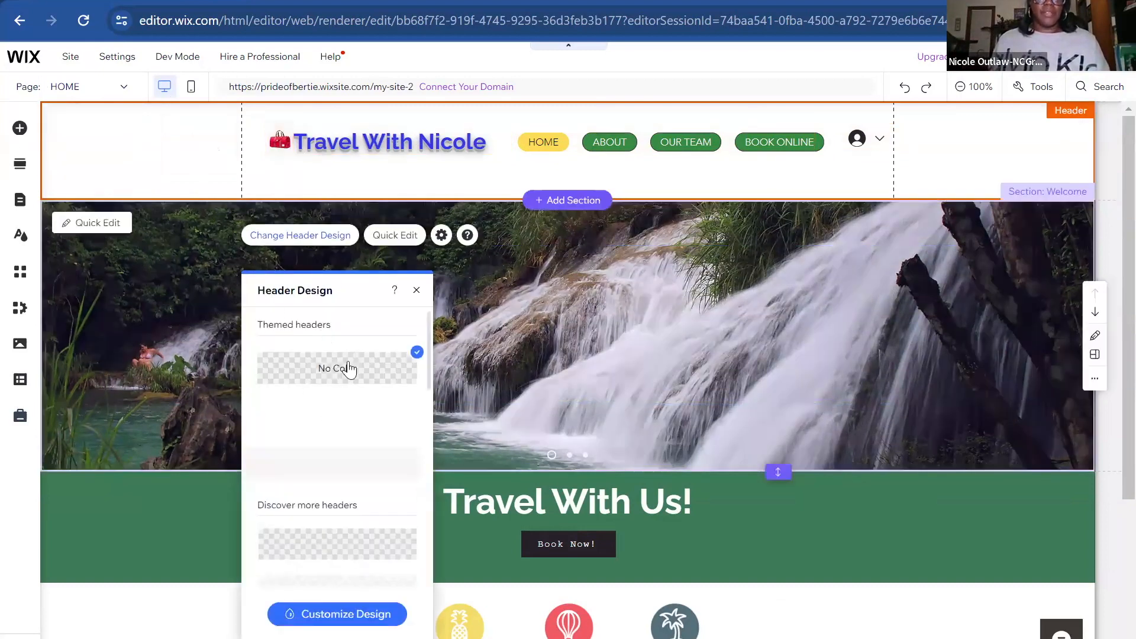
scroll(374, 395, down, 3)
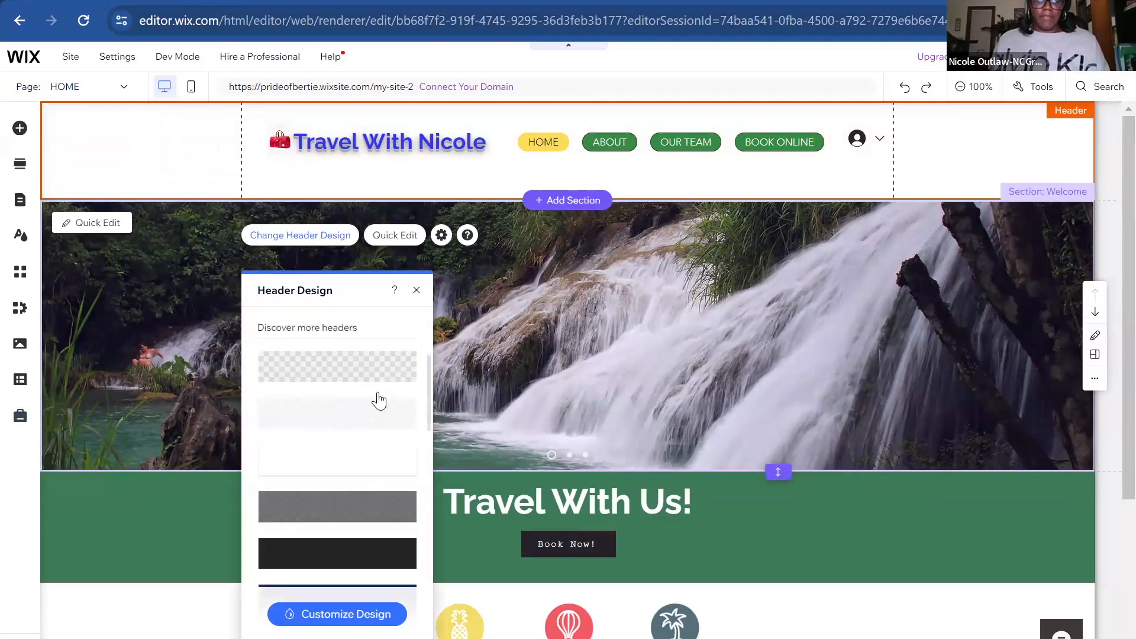
scroll(378, 399, down, 3)
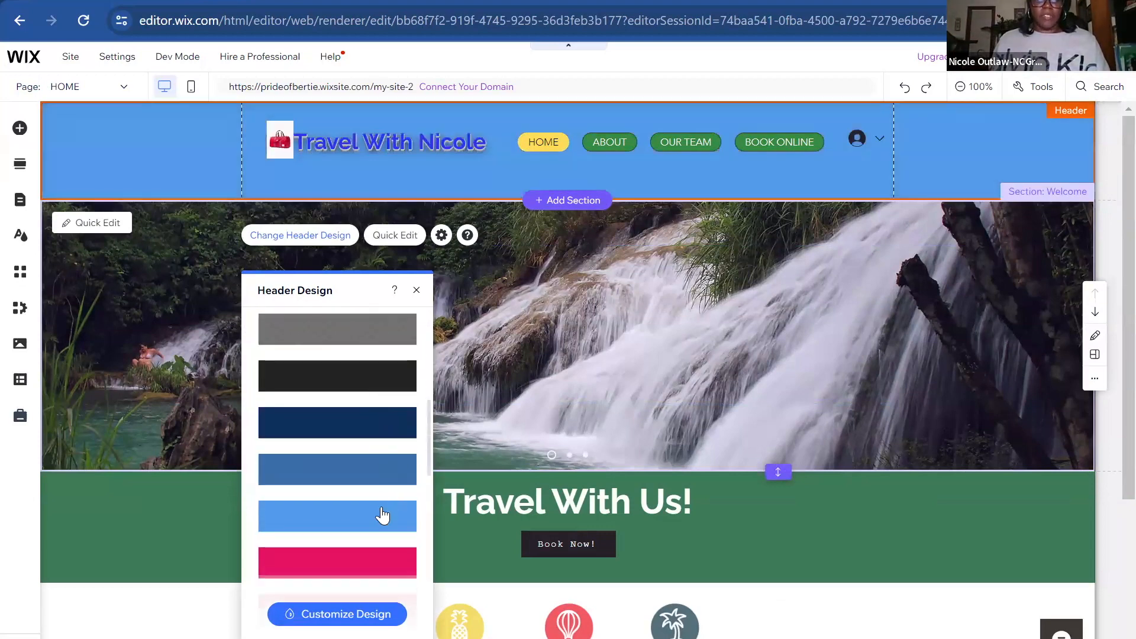
scroll(382, 515, down, 2)
scroll(385, 518, down, 3)
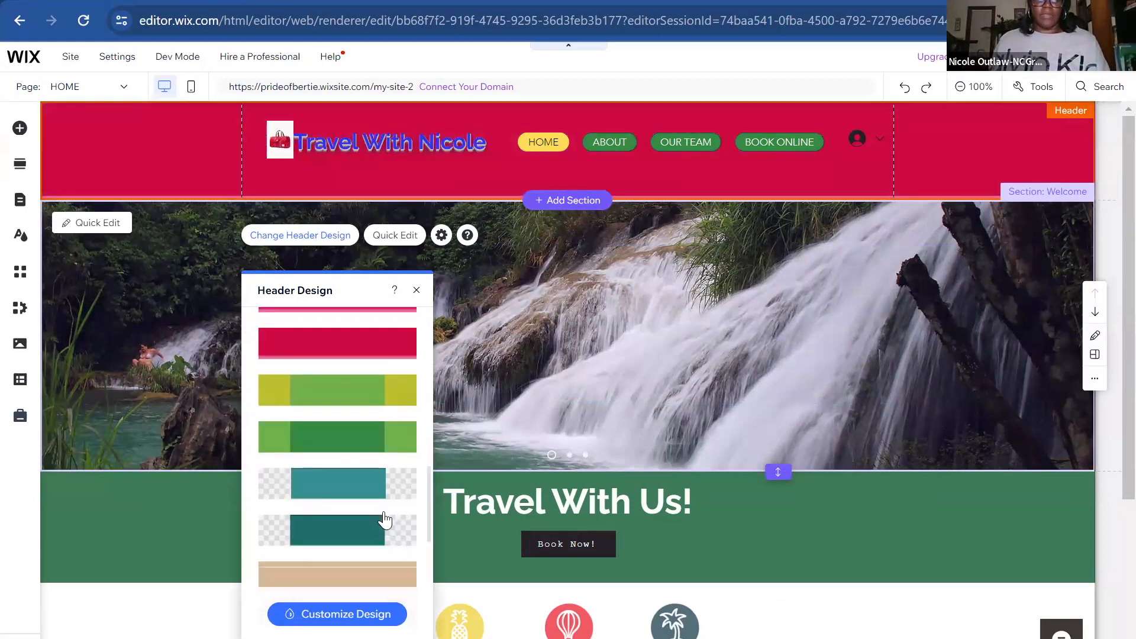
scroll(373, 550, up, 2)
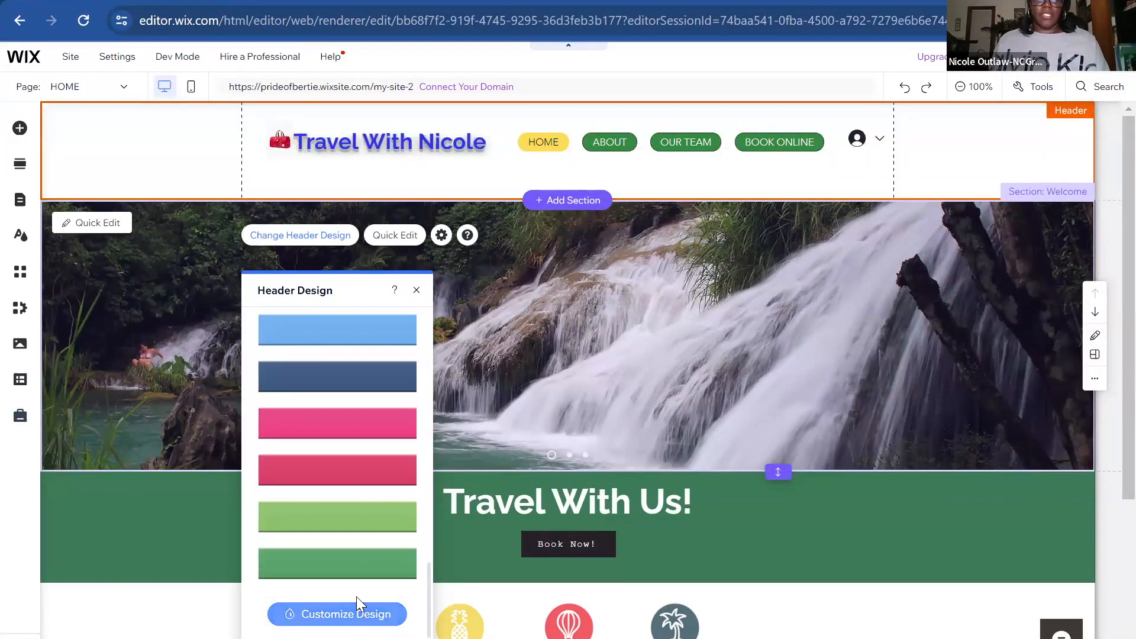
click(356, 604)
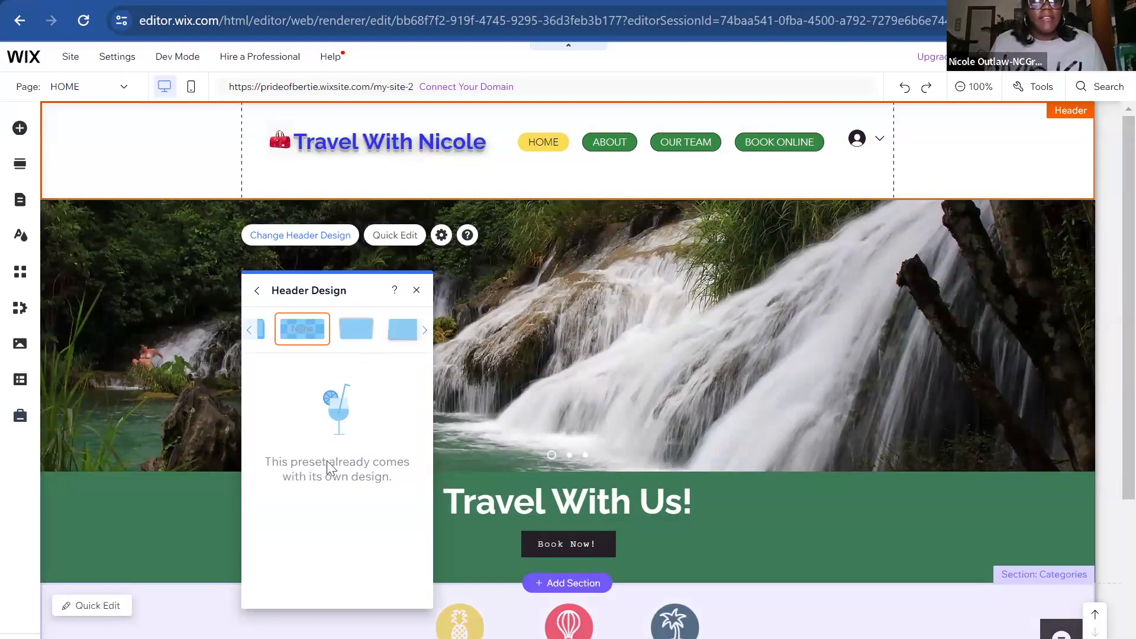
click(424, 330)
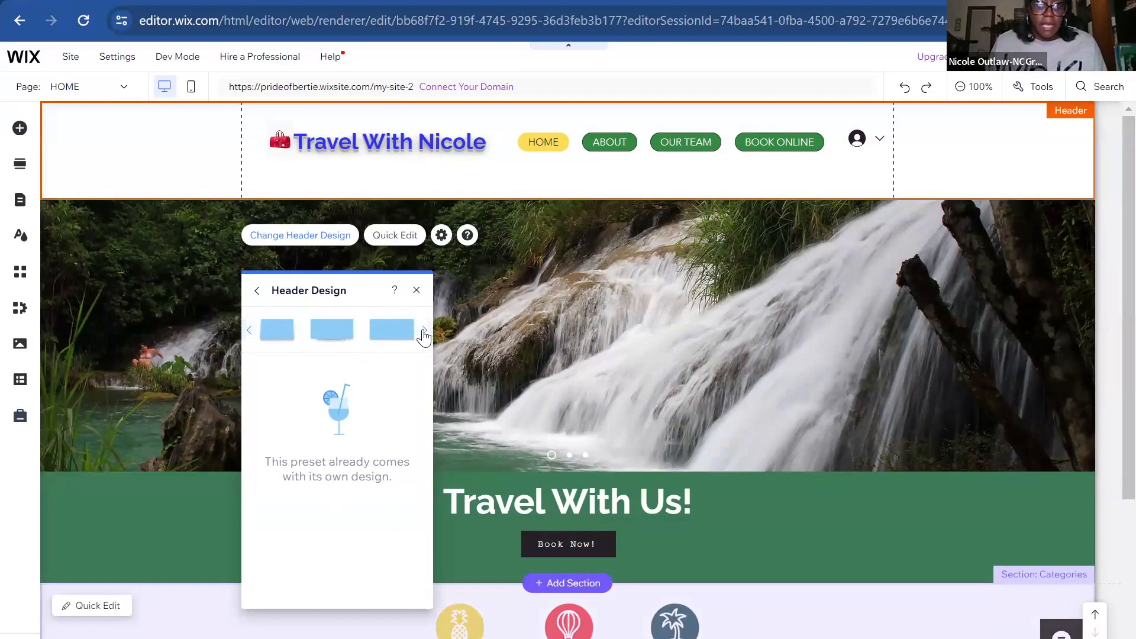
click(424, 335)
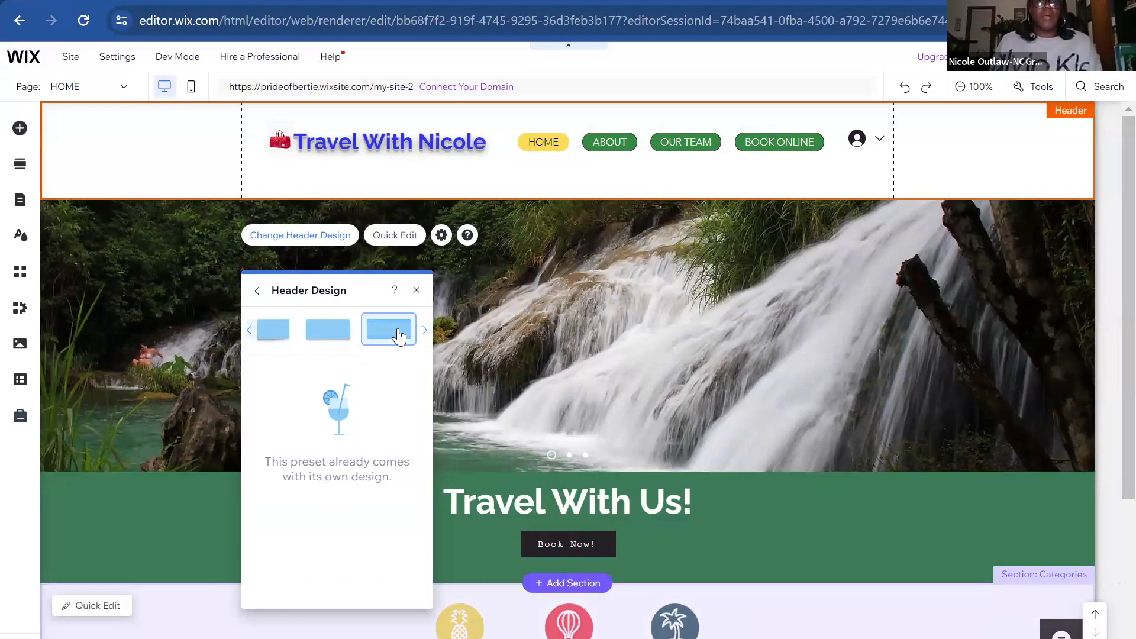
click(399, 335)
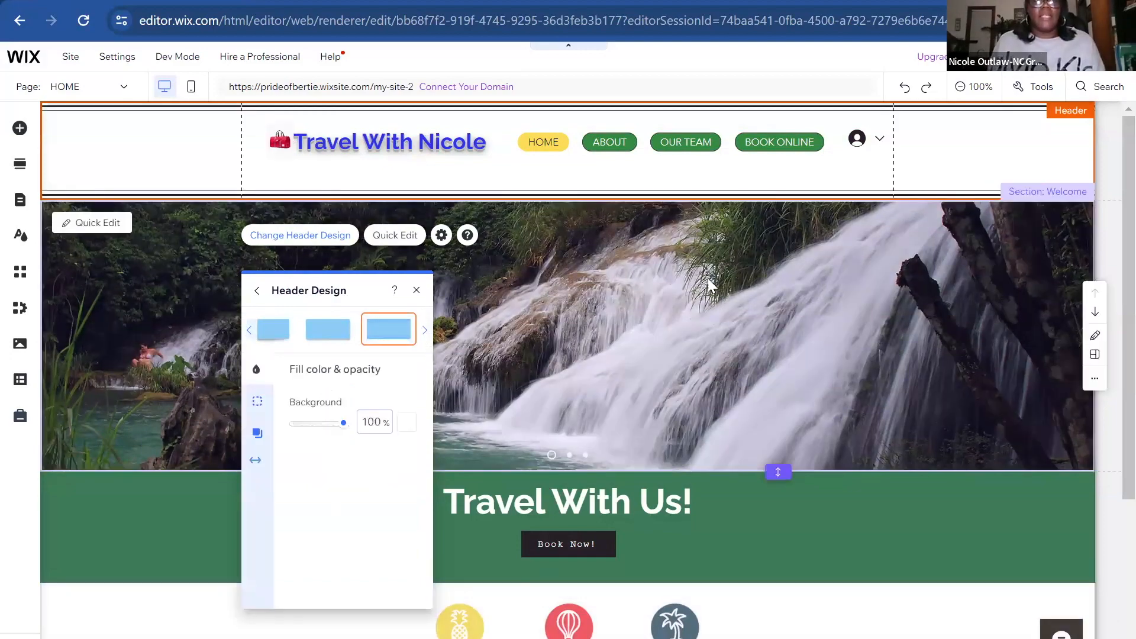
click(710, 316)
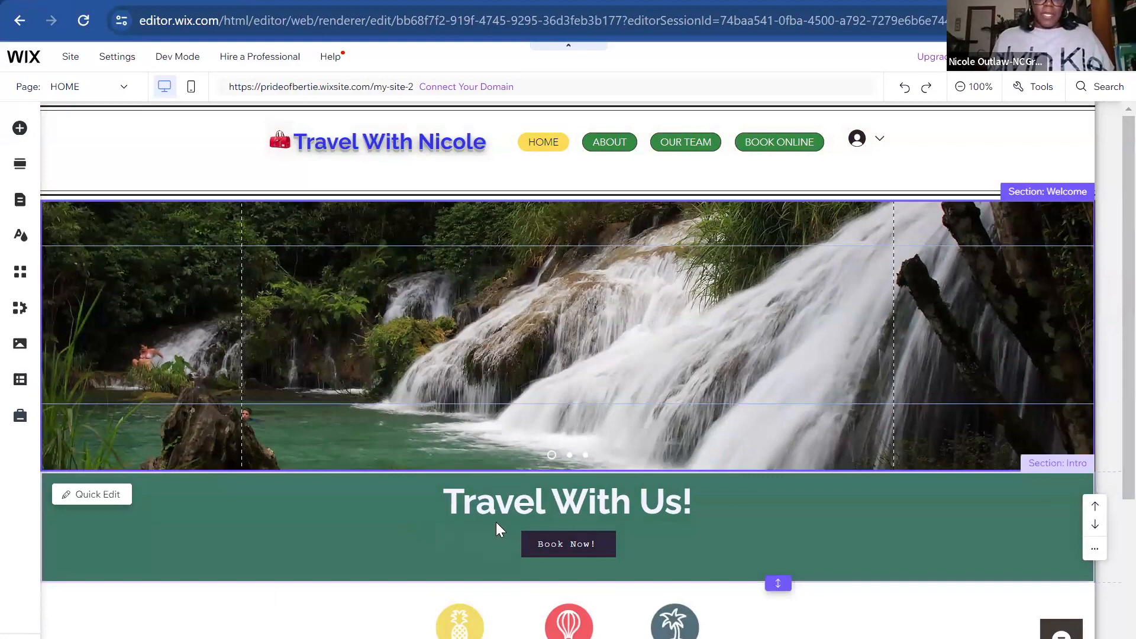
Search the images for "luggage" and add the free Wix image of the red luggage bag to the page.
scroll(456, 513, down, 2)
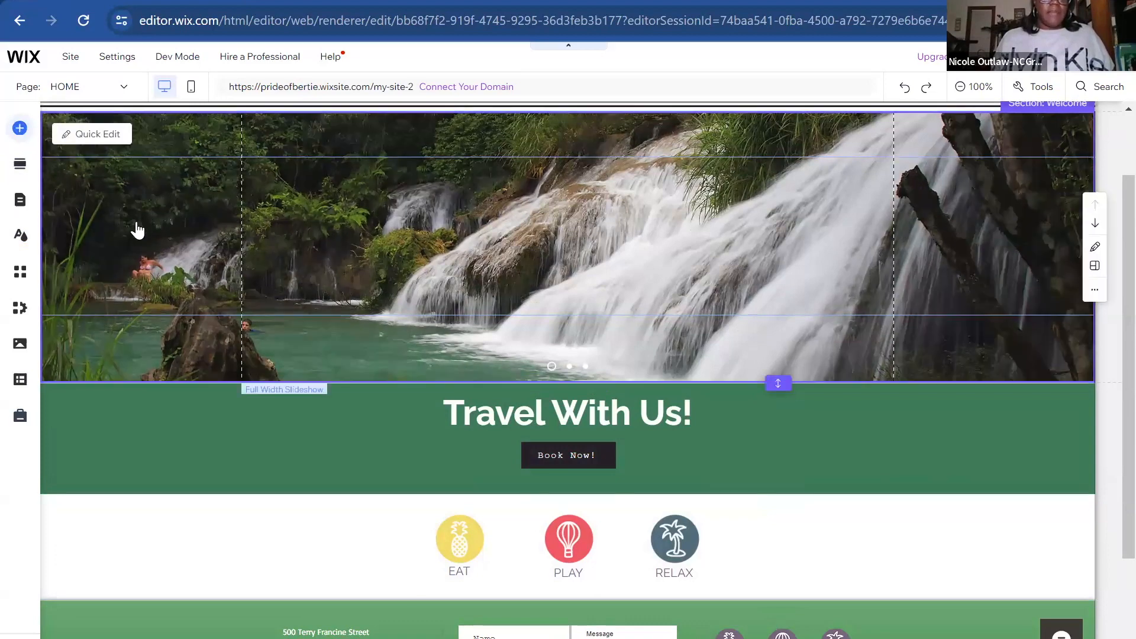
click(20, 128)
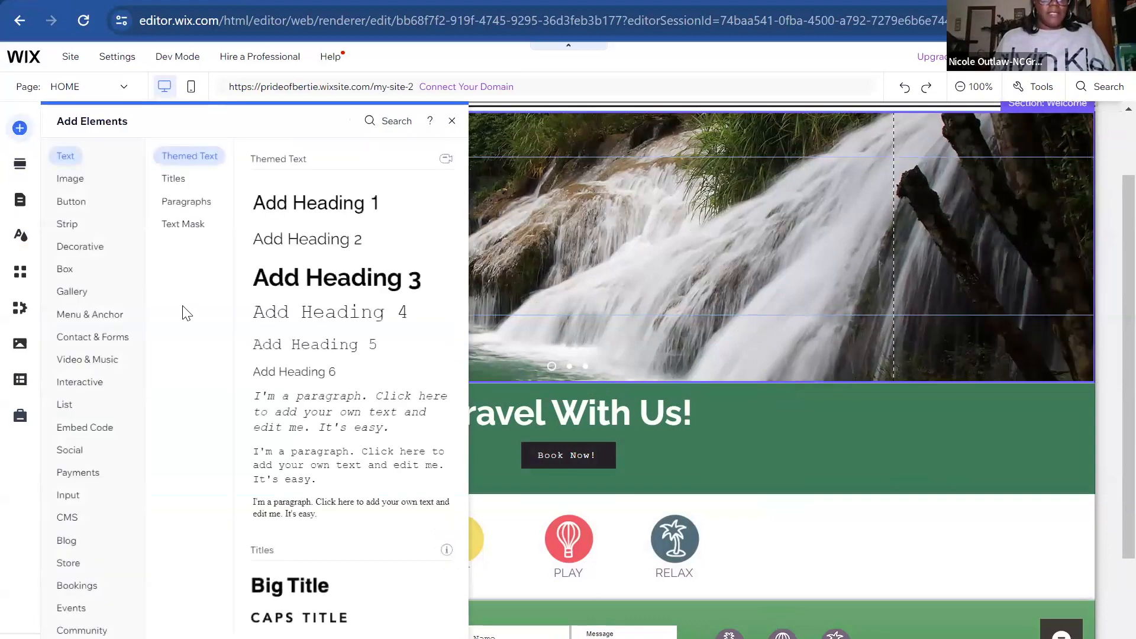
click(116, 313)
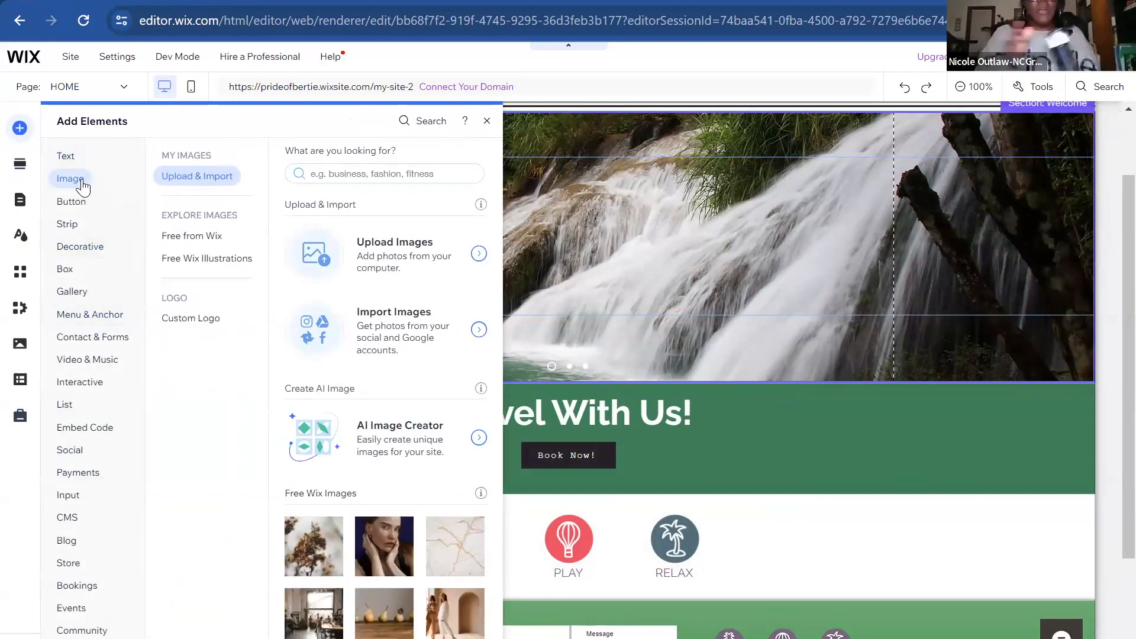
click(392, 174)
text(luggage)
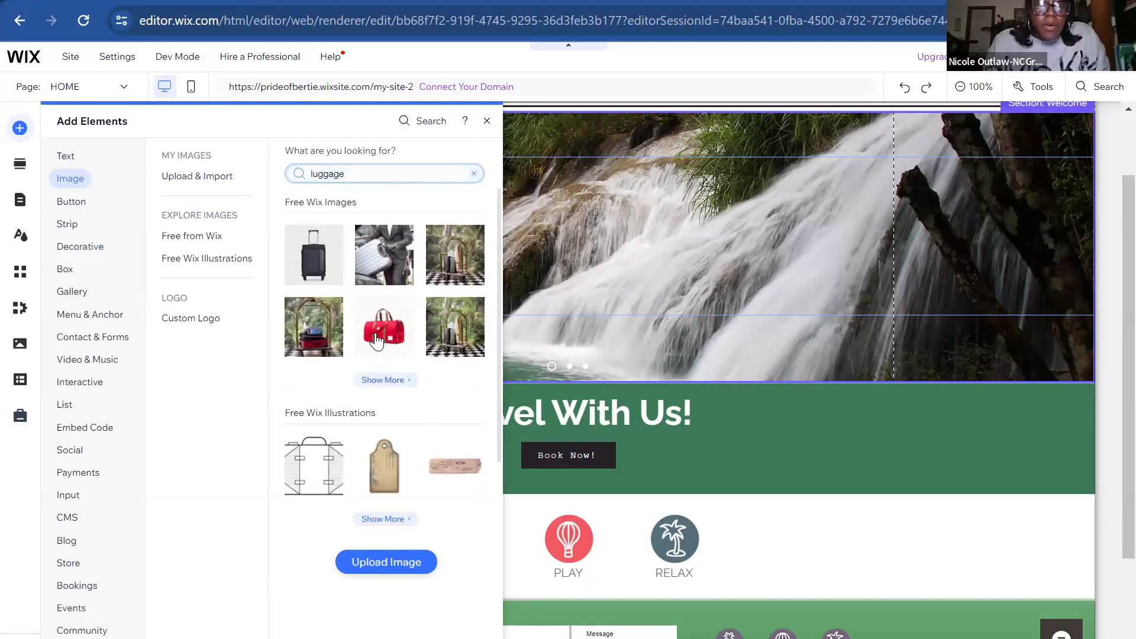
mouse_move(376, 341)
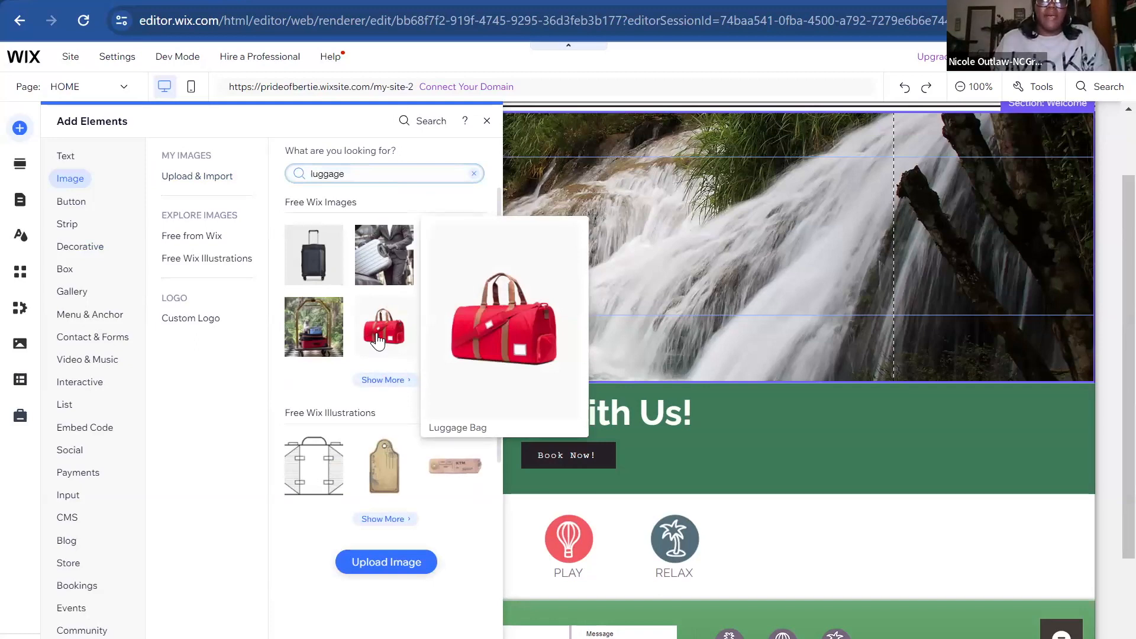
click(378, 336)
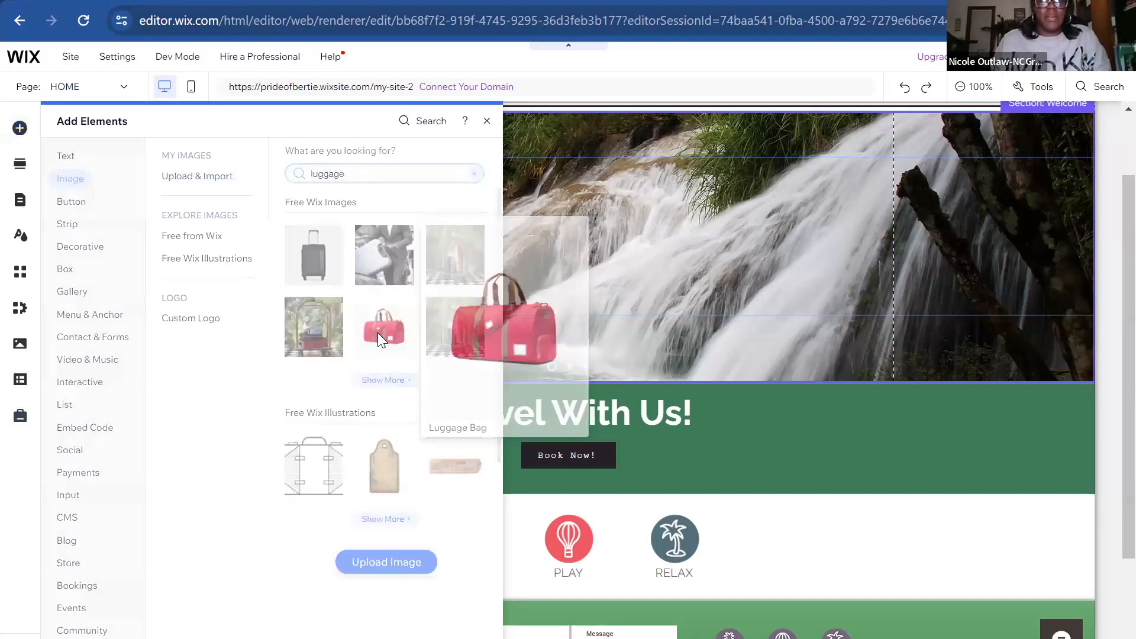
scroll(1000, 358, up, 1)
click(1001, 357)
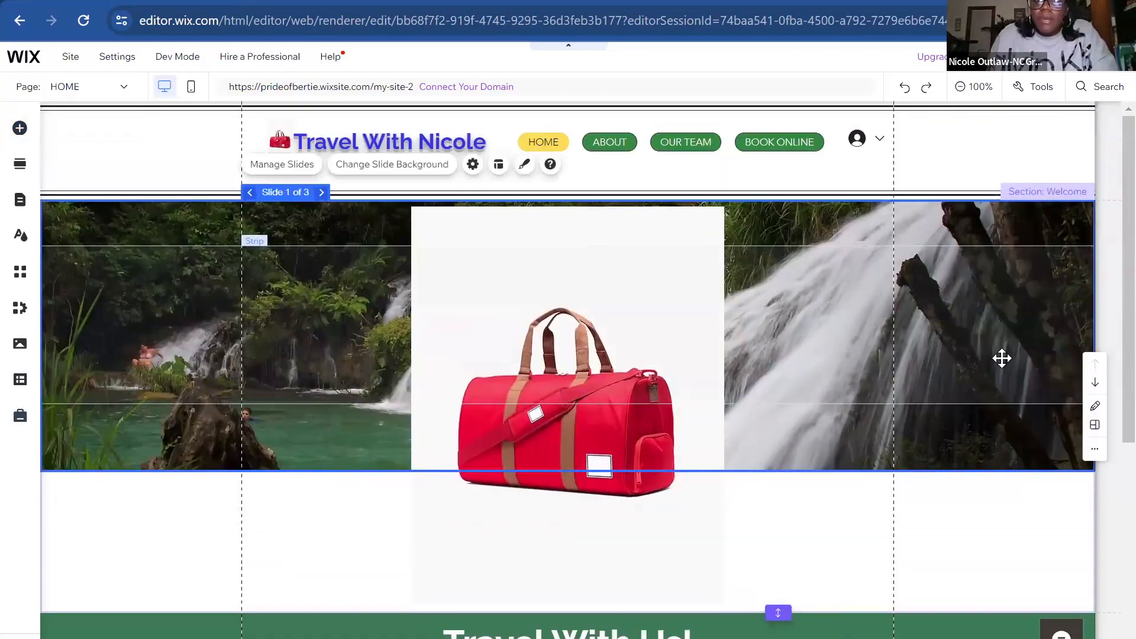
Move the red luggage bag image off the waterfall slideshow into the area below it.
scroll(1095, 308, down, 1)
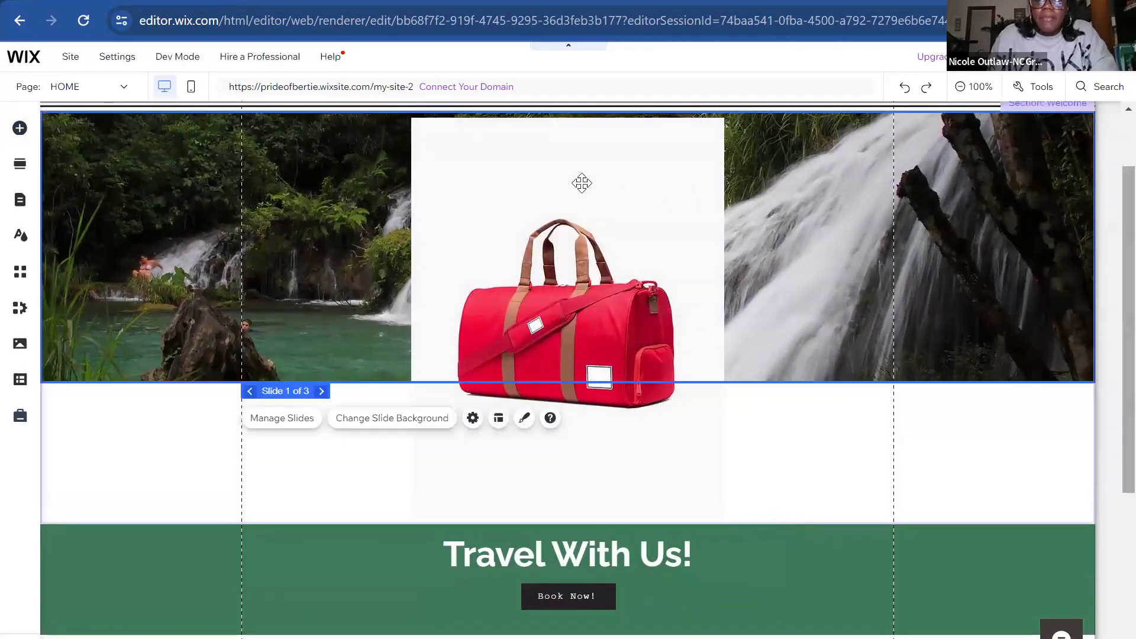
drag(499, 334, 366, 604)
scroll(1099, 369, down, 2)
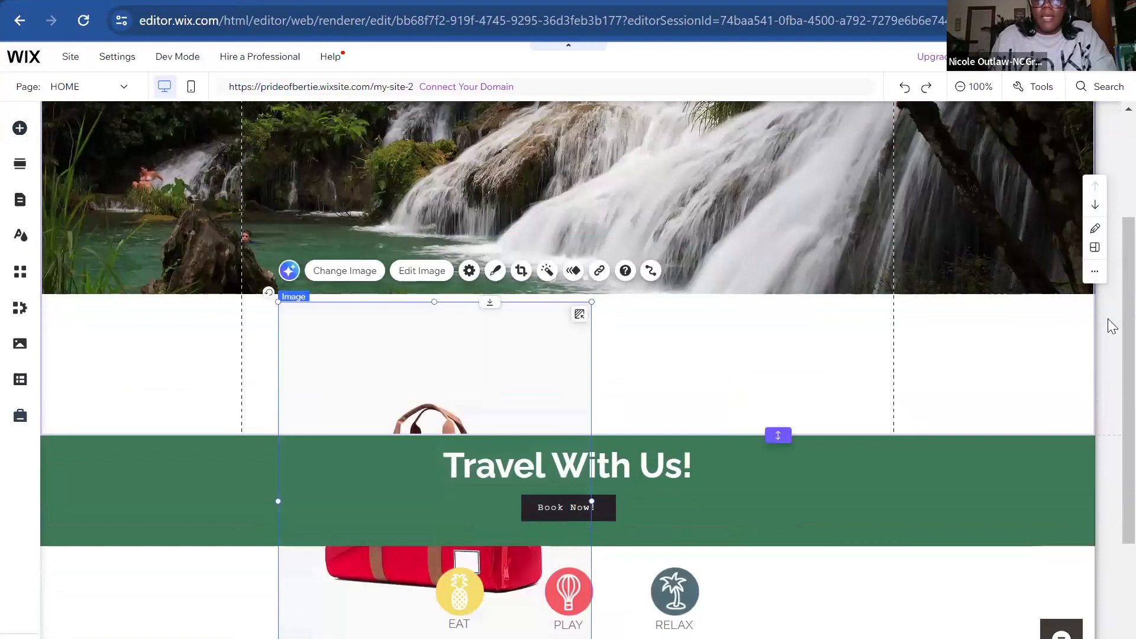
scroll(1109, 367, down, 1)
drag(1109, 369, 1108, 400)
Delete the green "Travel With Us!" Intro section and the Categories section with the Eat, Play and Relax icons.
click(805, 331)
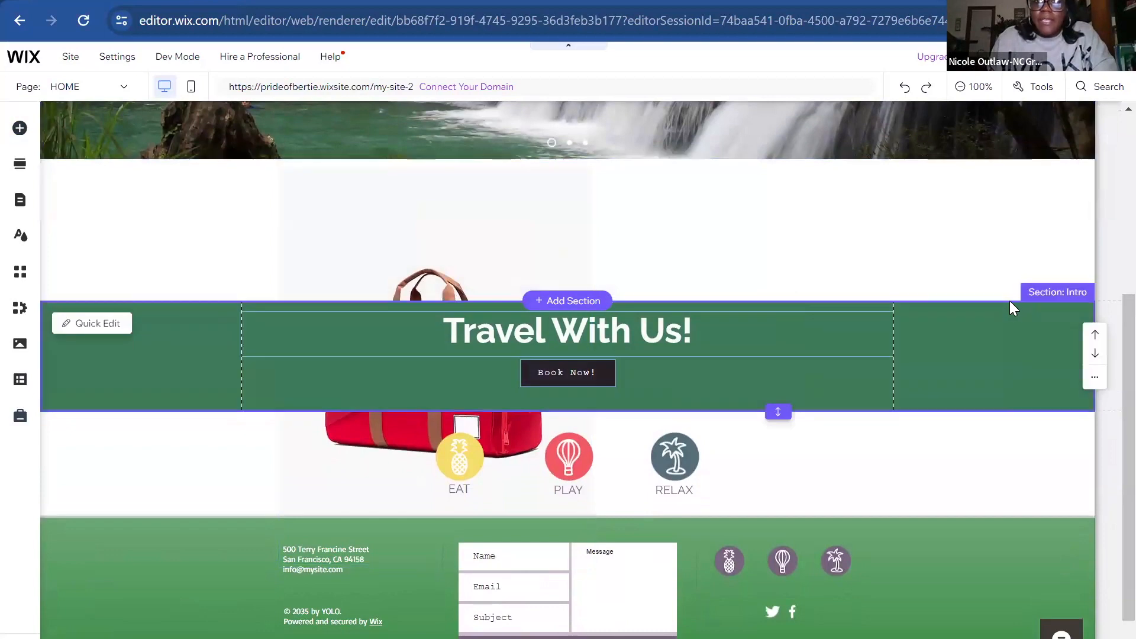
click(1009, 301)
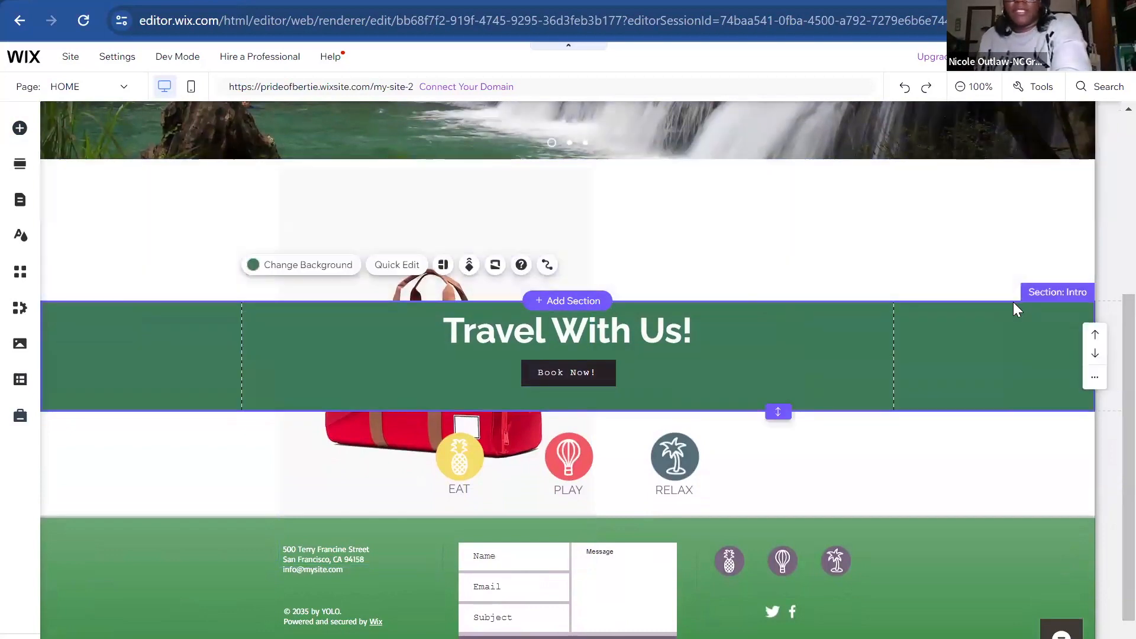
key(Delete)
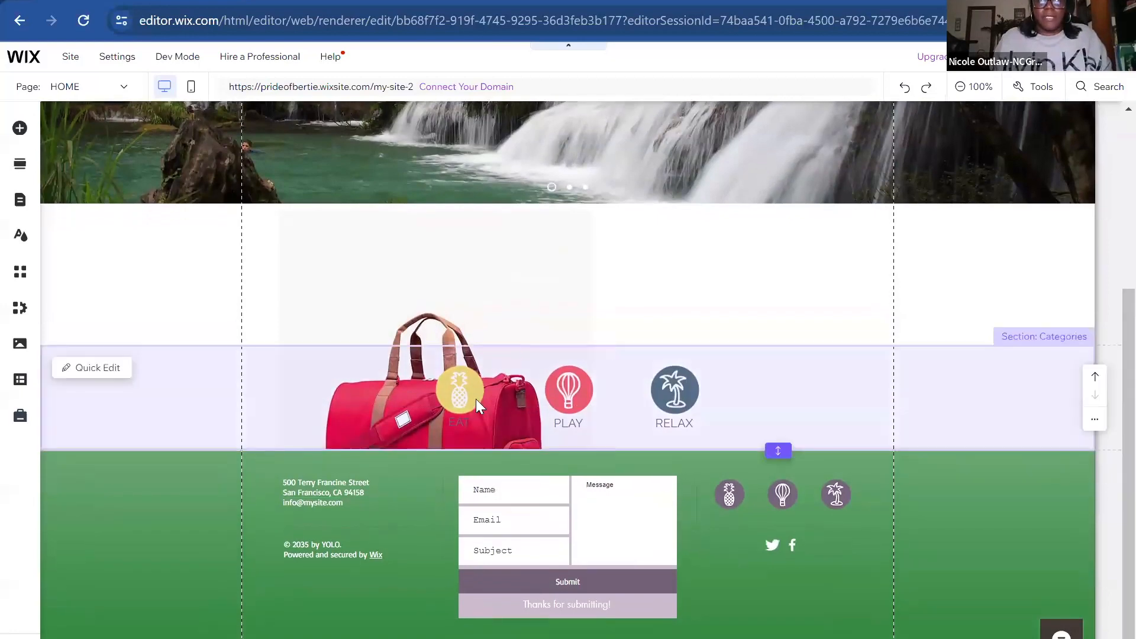
click(476, 399)
key(Delete)
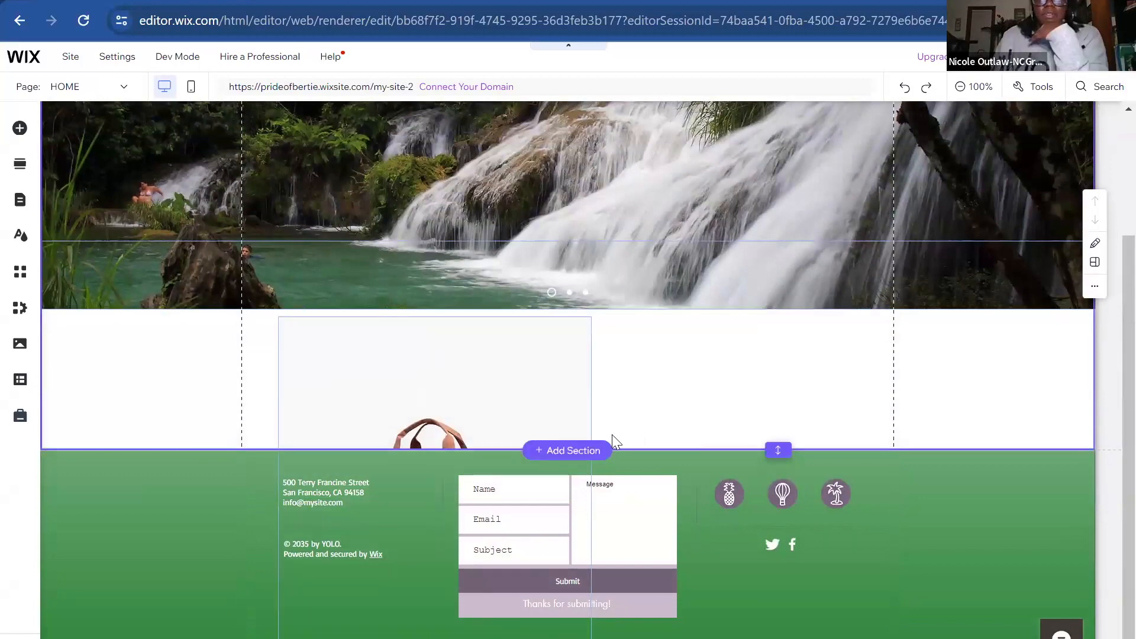
Add the "Empower Growth" Welcome section above the footer and move the luggage bag image into its text column.
click(589, 450)
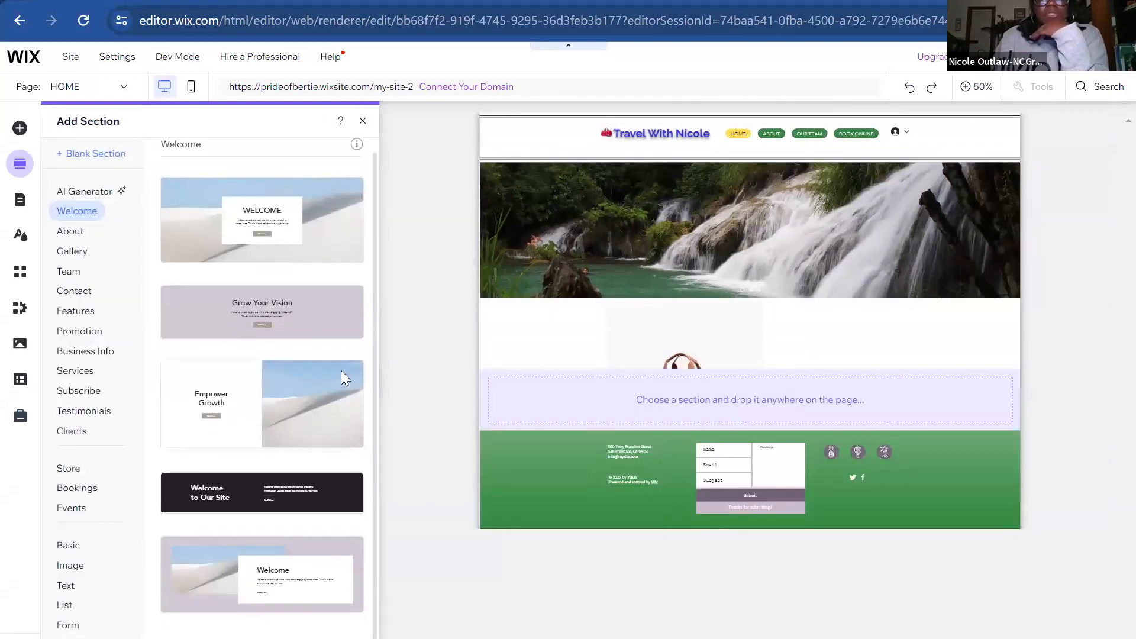
click(256, 394)
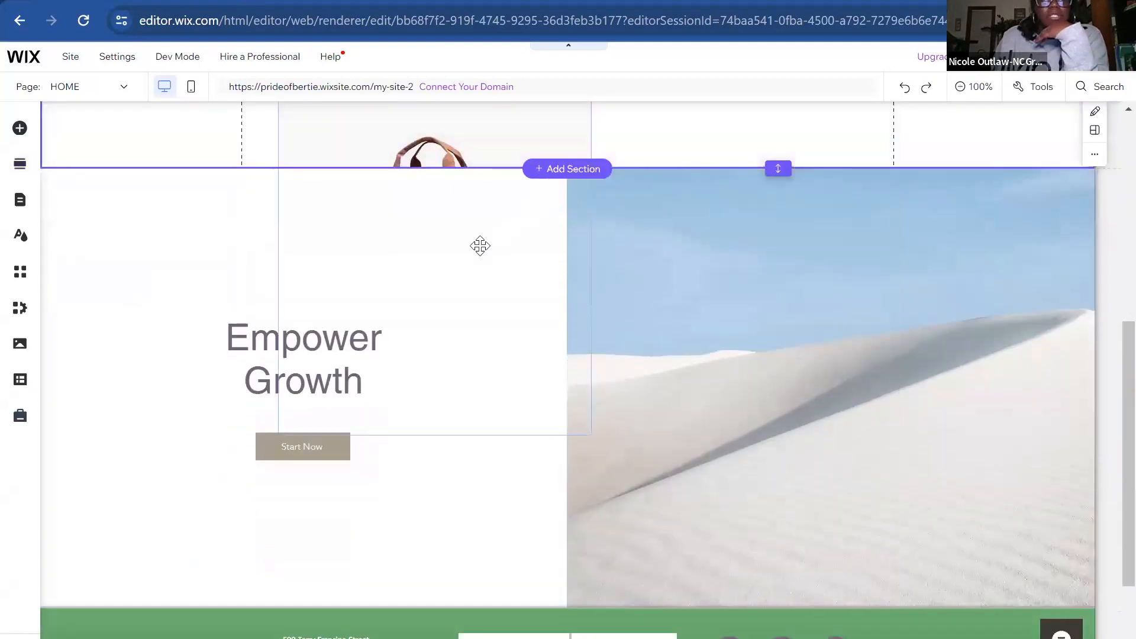
drag(371, 282, 257, 354)
Delete the "Empower Growth" heading and "Start Now" button, and place the luggage bag image between the column's gridlines.
click(258, 354)
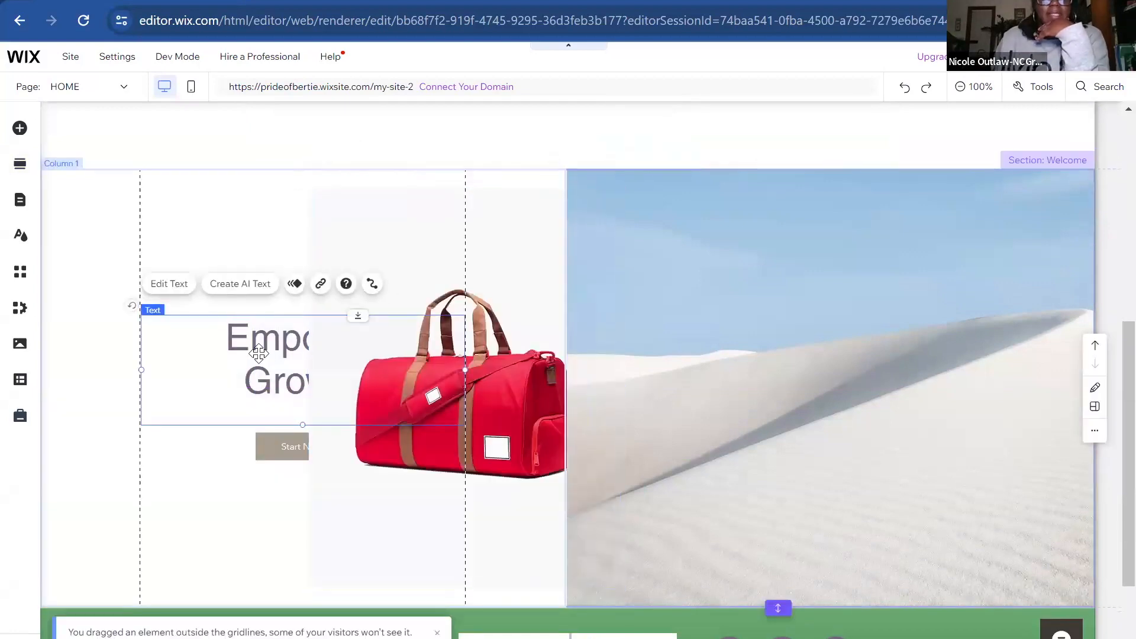
key(Delete)
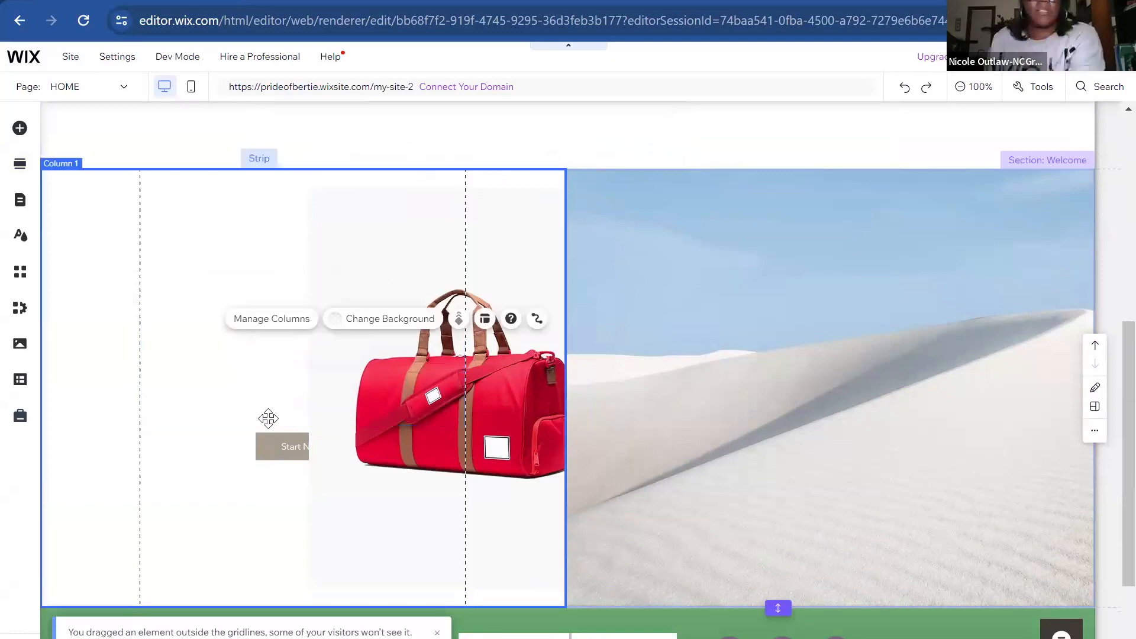
click(287, 453)
key(Delete)
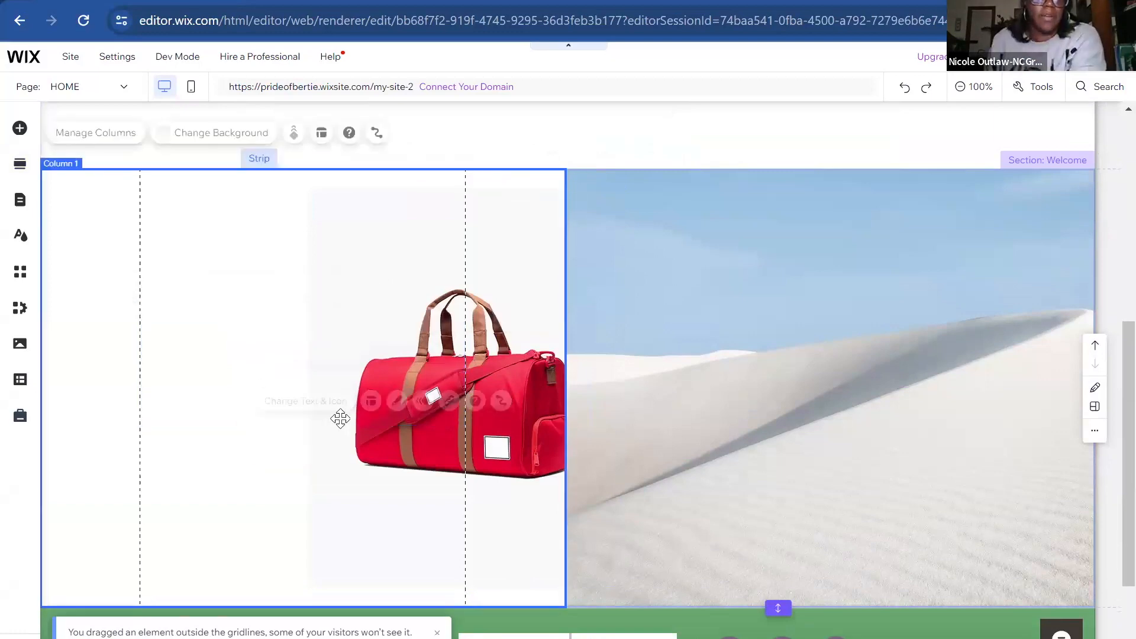
drag(307, 396, 247, 396)
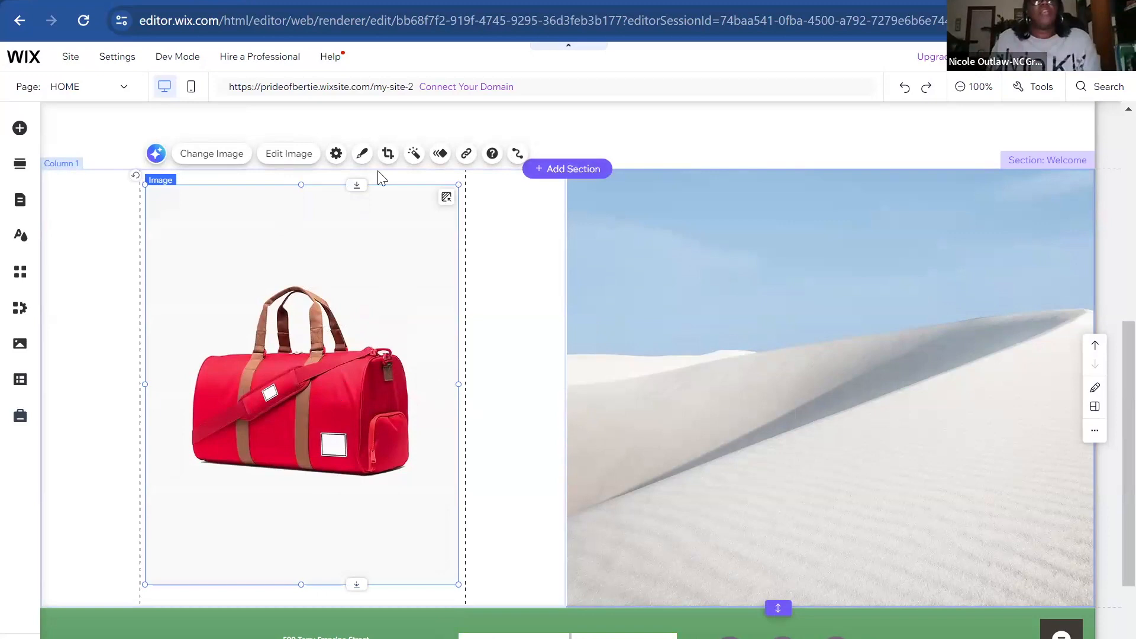
Apply the Glide in animation to the luggage bag image.
click(444, 157)
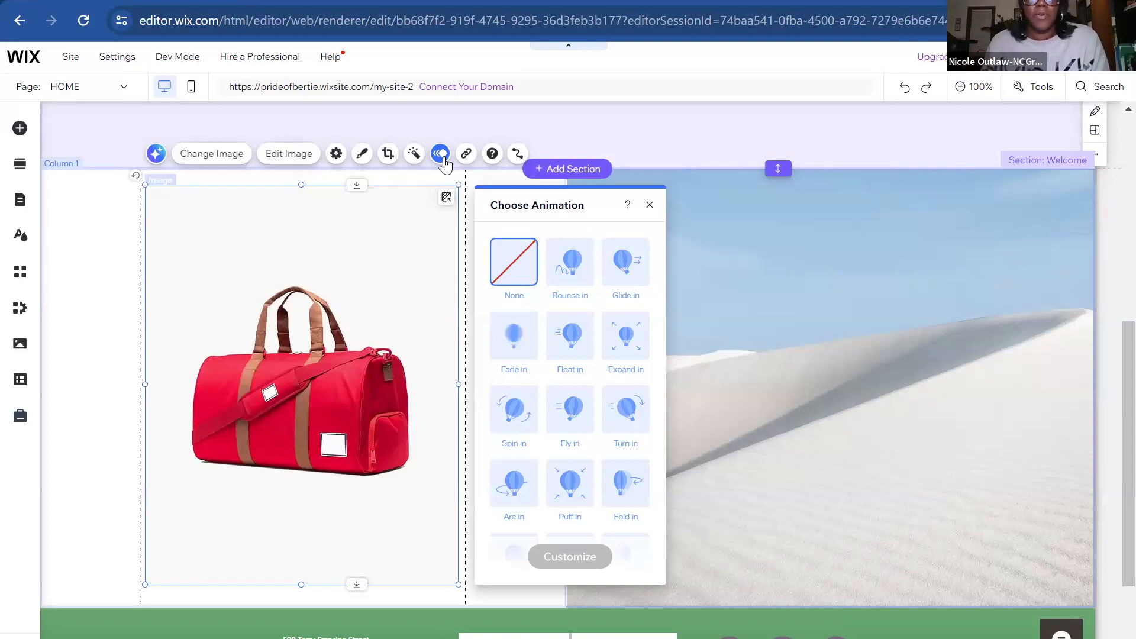
click(625, 272)
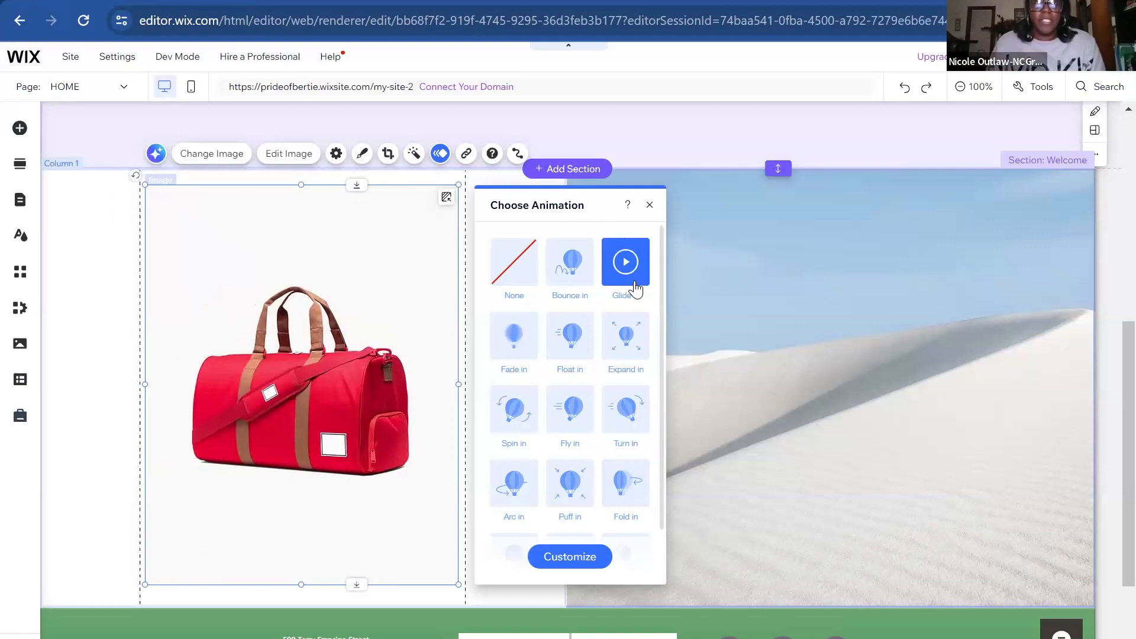
Customize the Glide in animation to play only the first time, with a distance of 103 px.
click(592, 568)
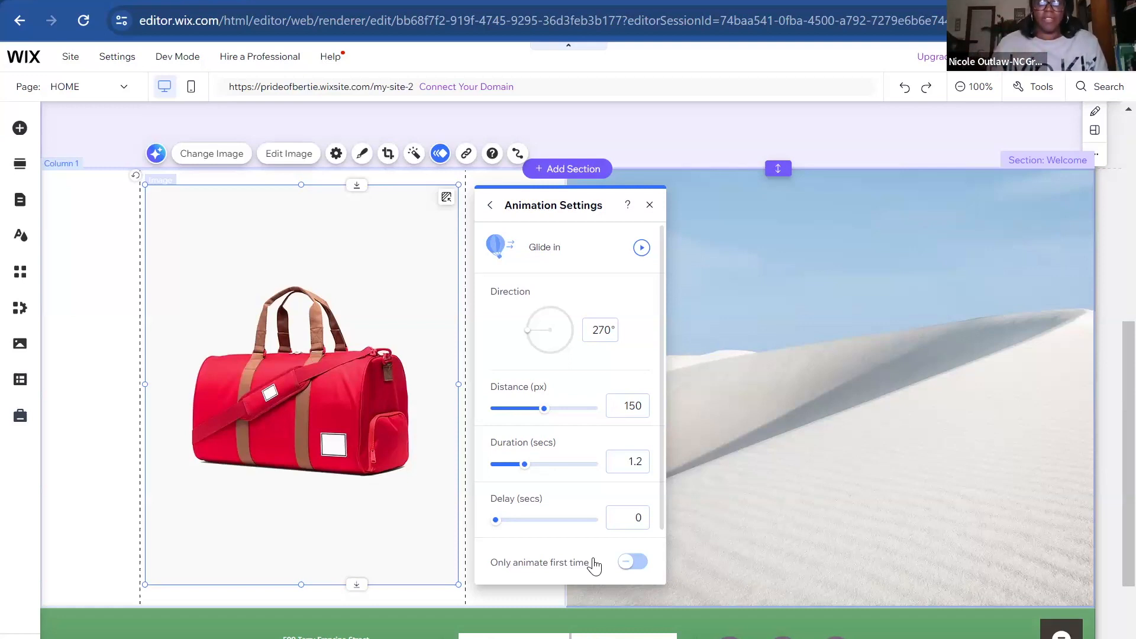
click(631, 563)
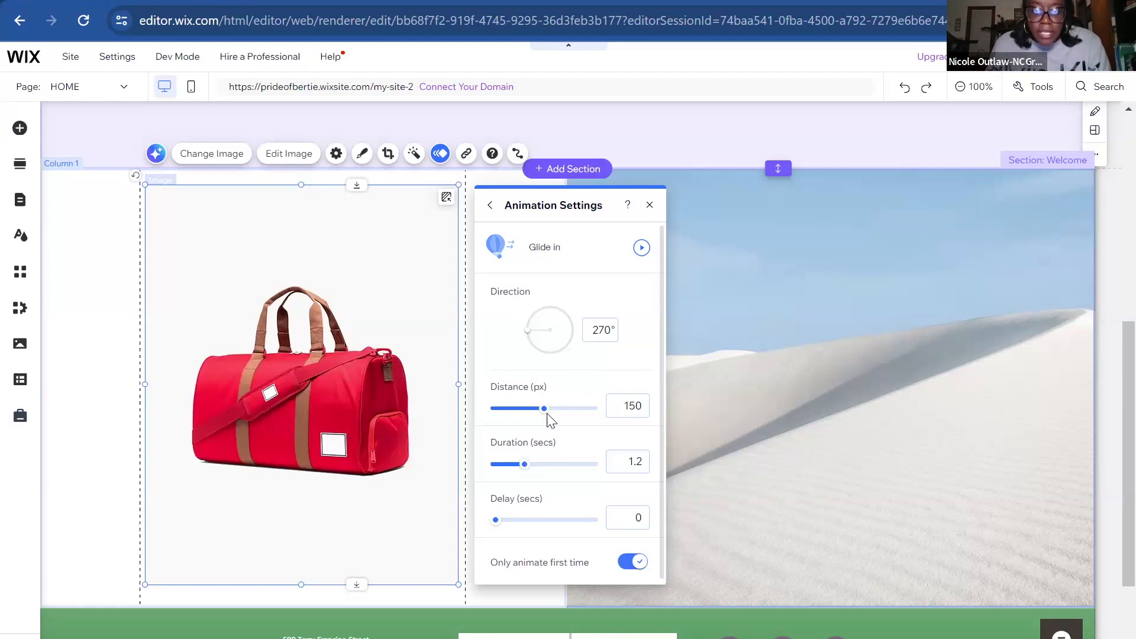
drag(547, 408, 529, 406)
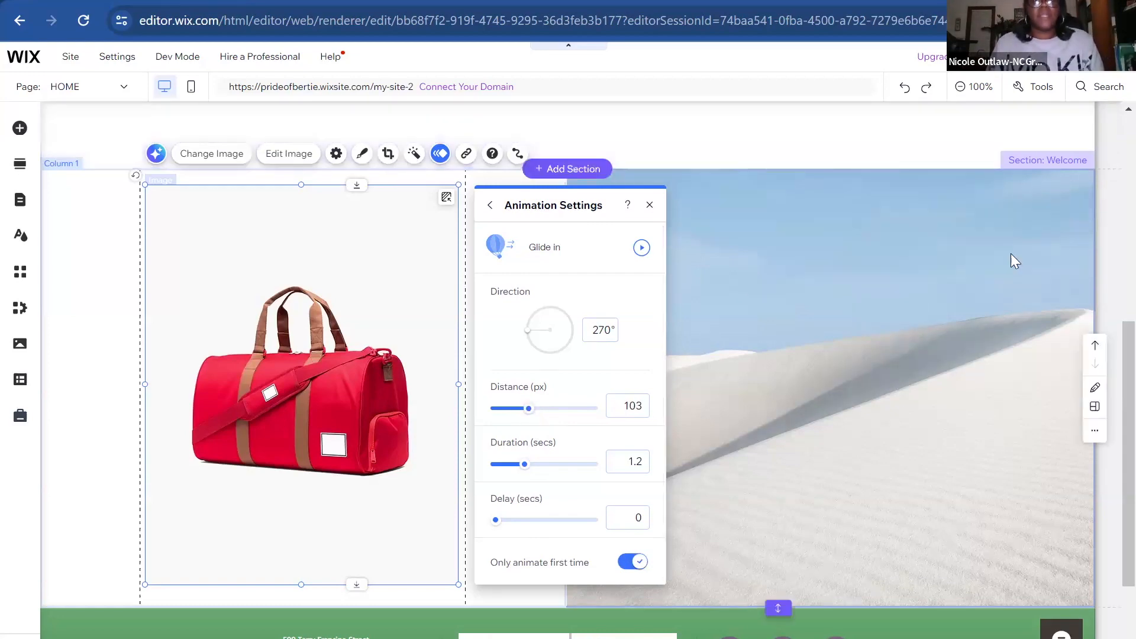
click(651, 205)
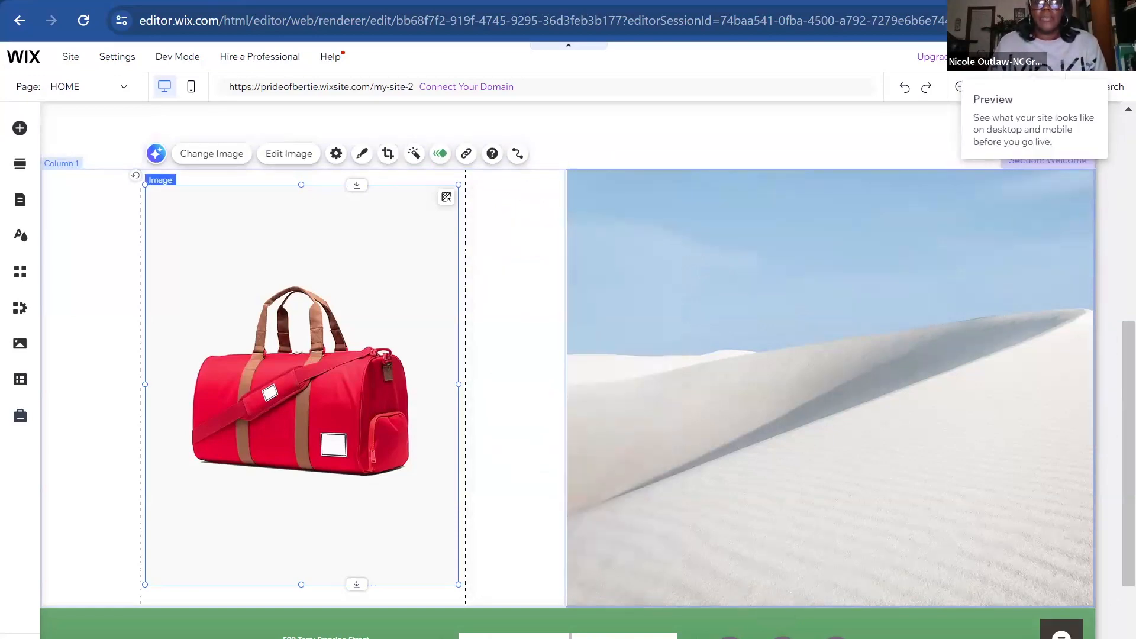
Preview the site, publish it with the latest changes, and return to editing.
click(1035, 56)
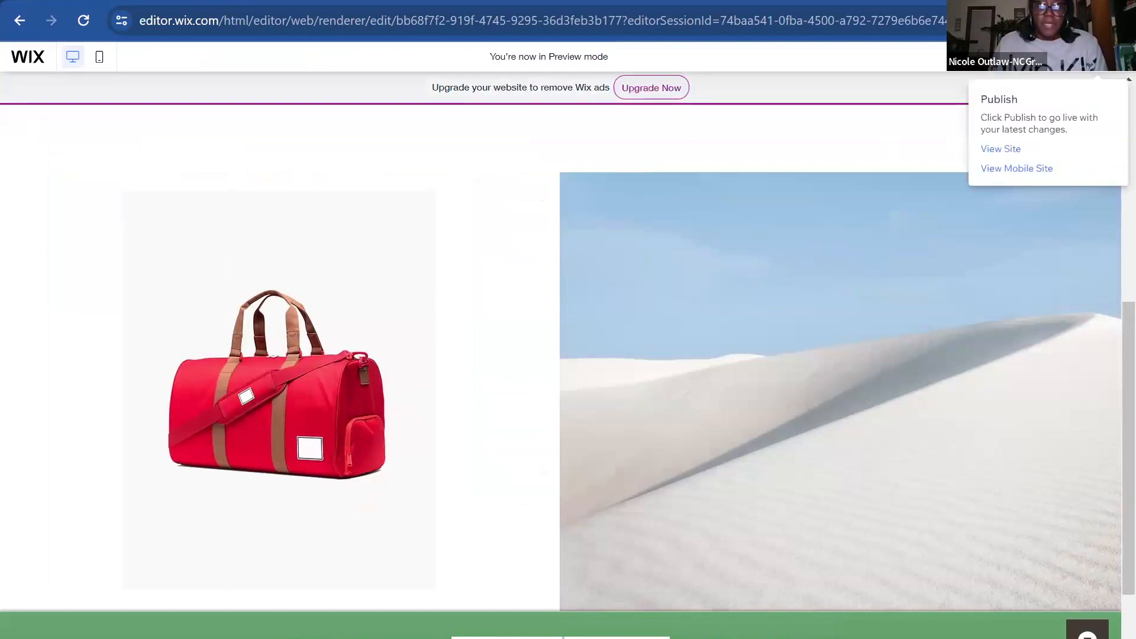
mouse_move(1092, 68)
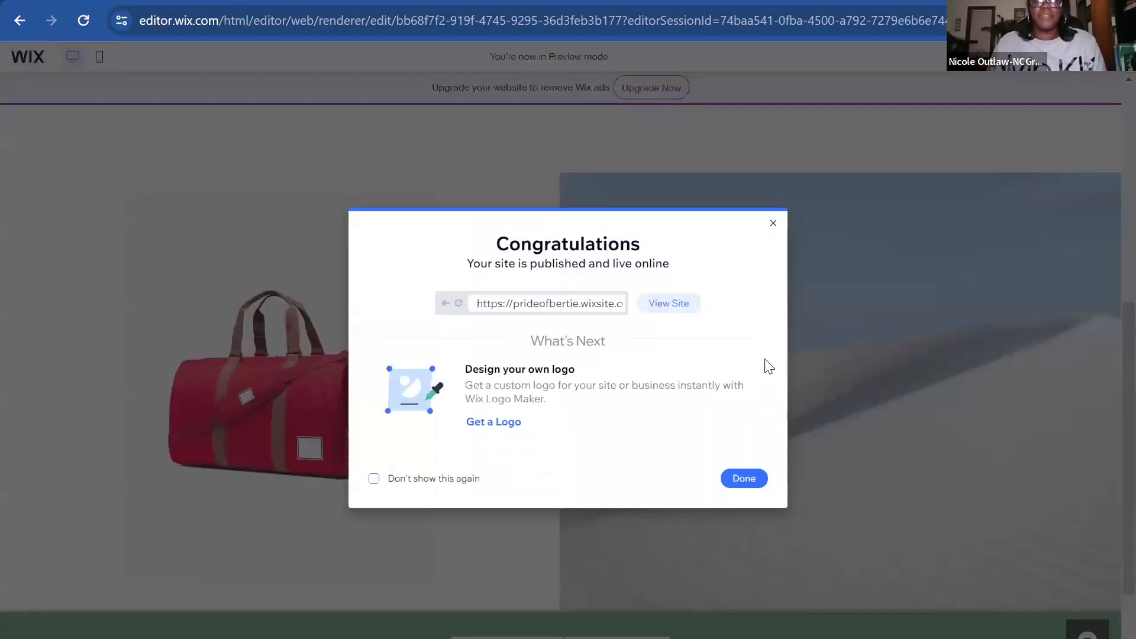
click(759, 478)
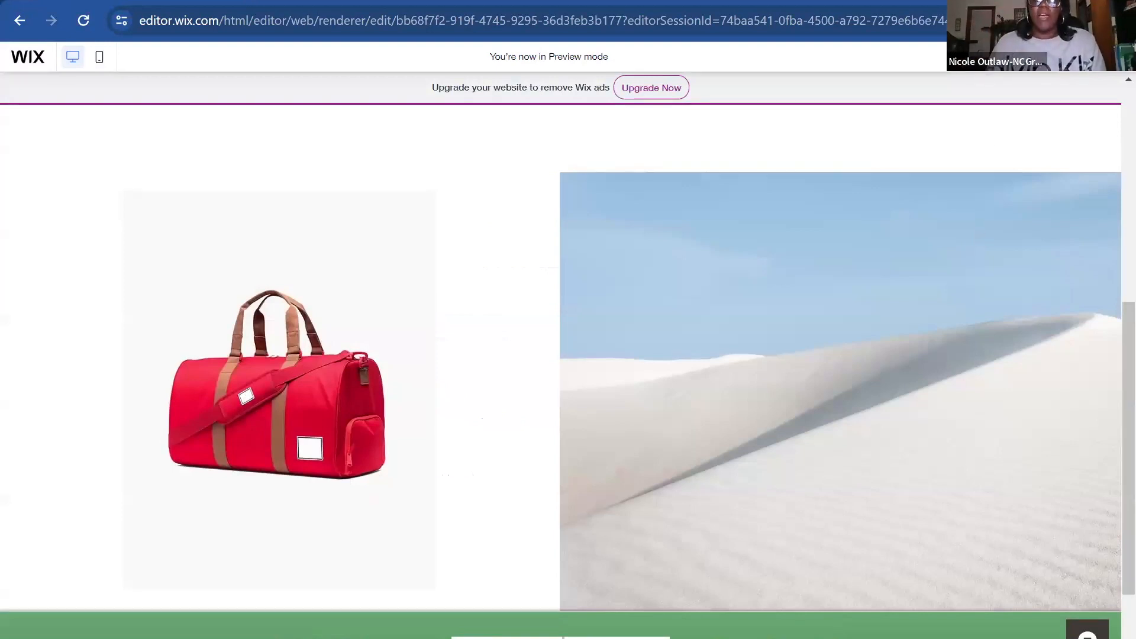
click(1034, 70)
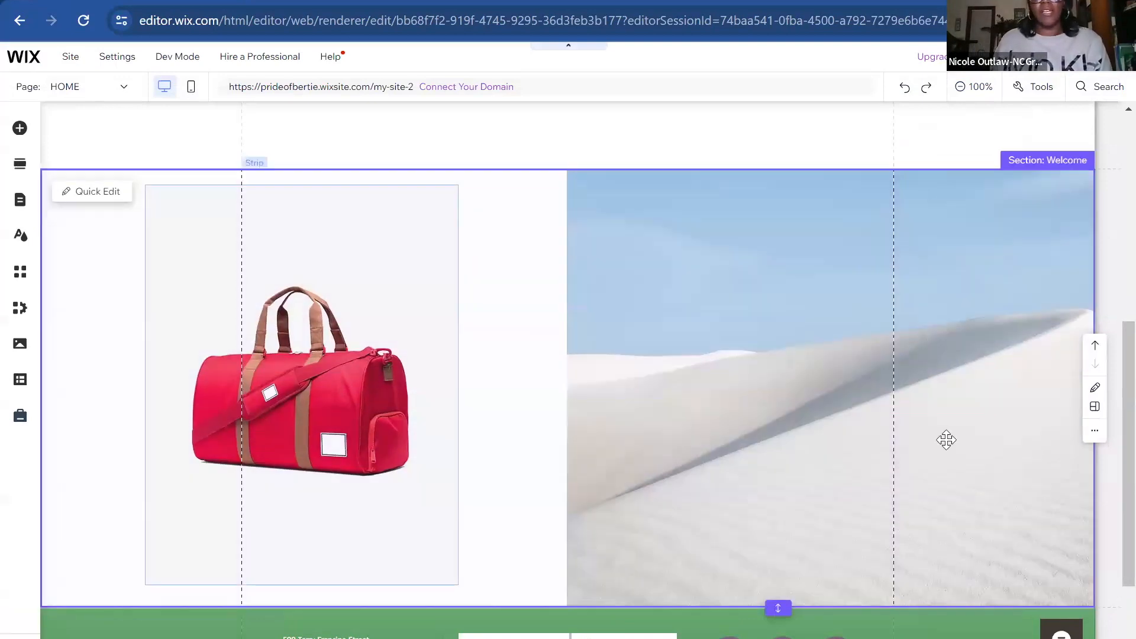
Search the Wix media for "tropical" and set the jungle waterfall photo as the Welcome strip's background.
click(944, 446)
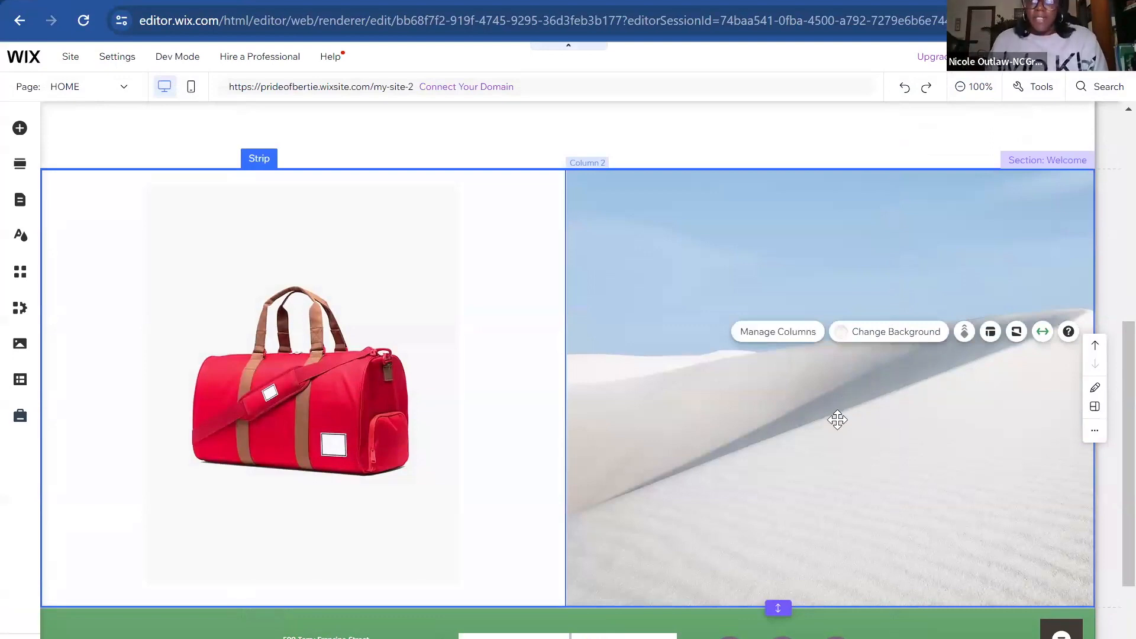
click(893, 336)
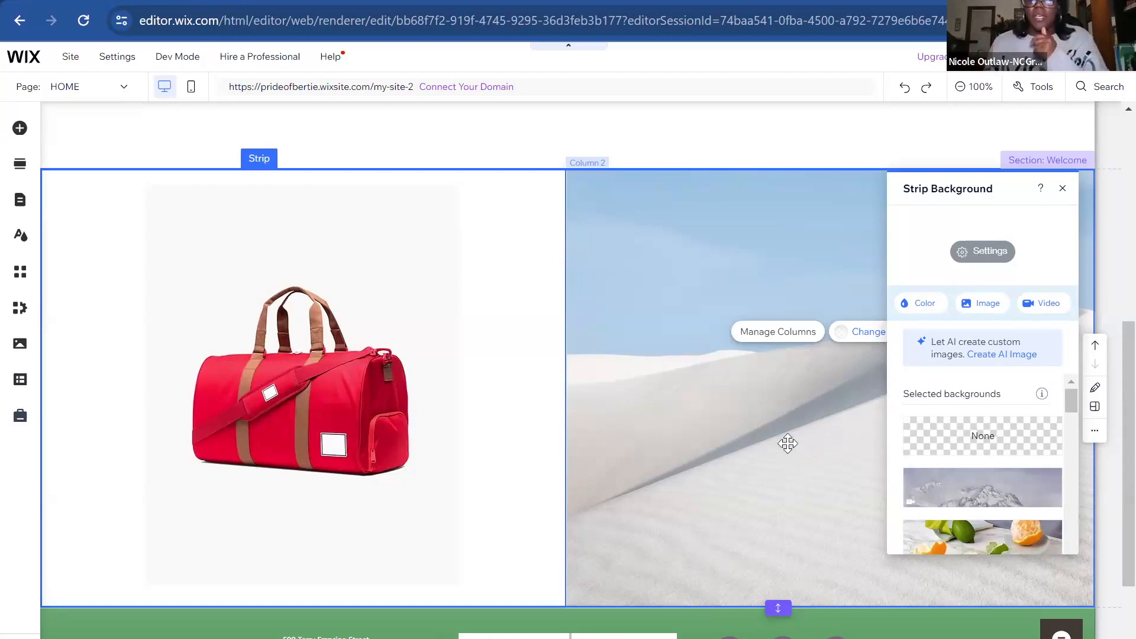
scroll(994, 466, down, 3)
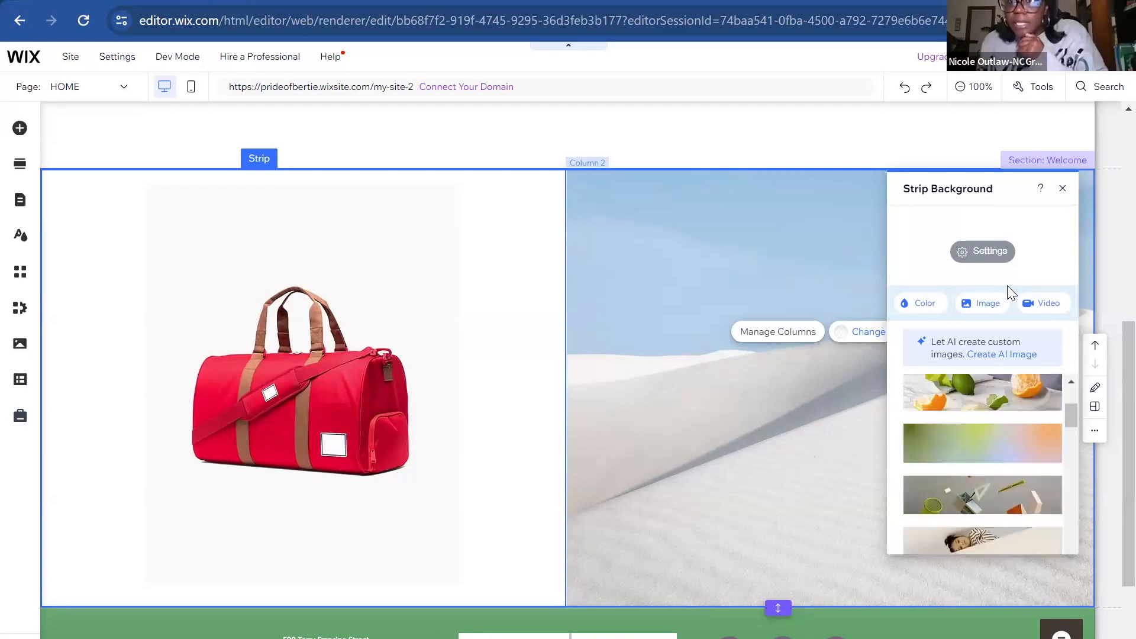
click(978, 304)
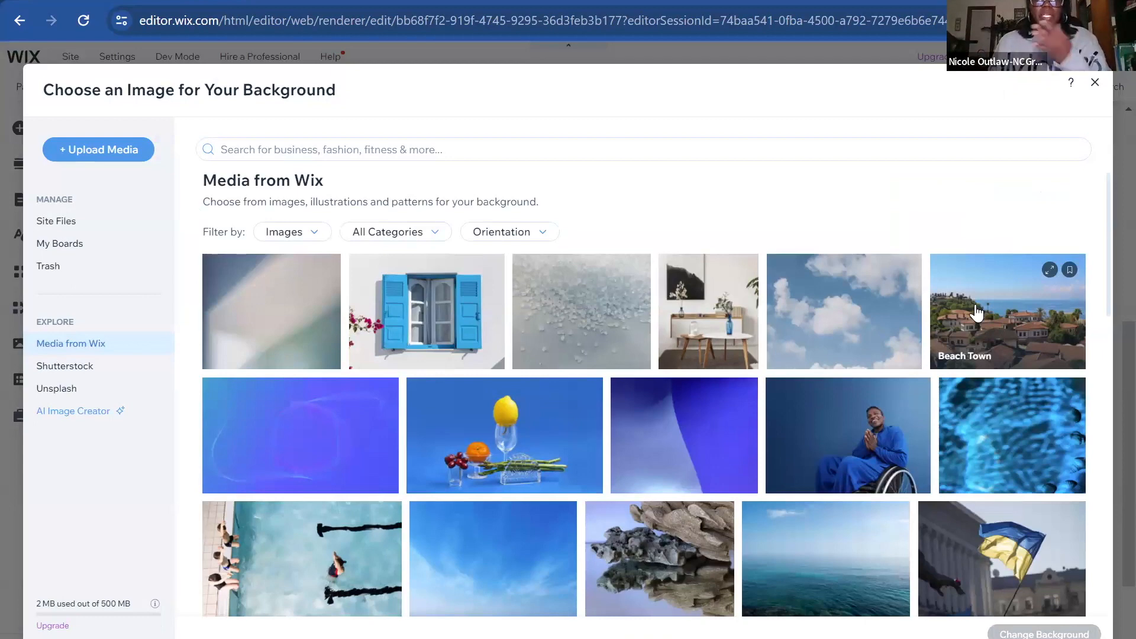
click(482, 152)
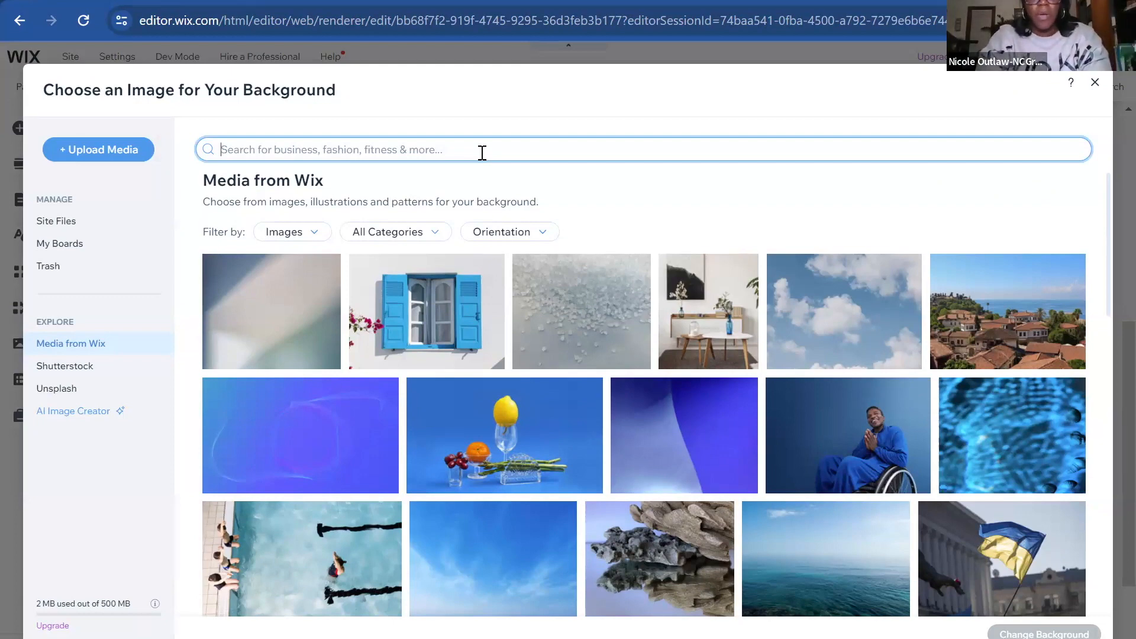
text(tropical)
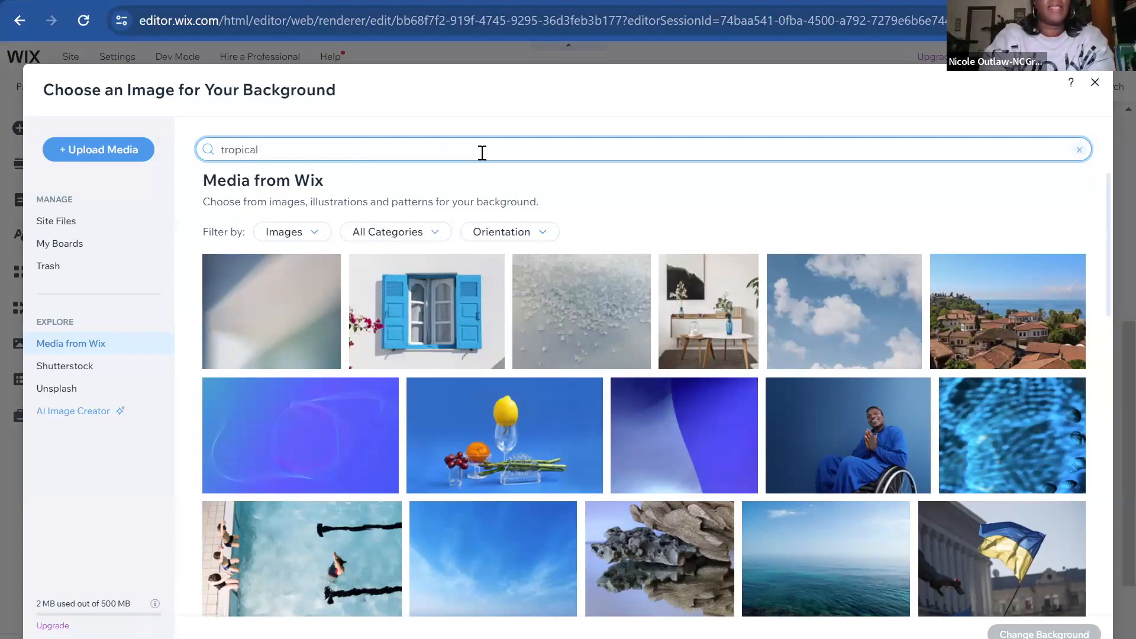
key(Return)
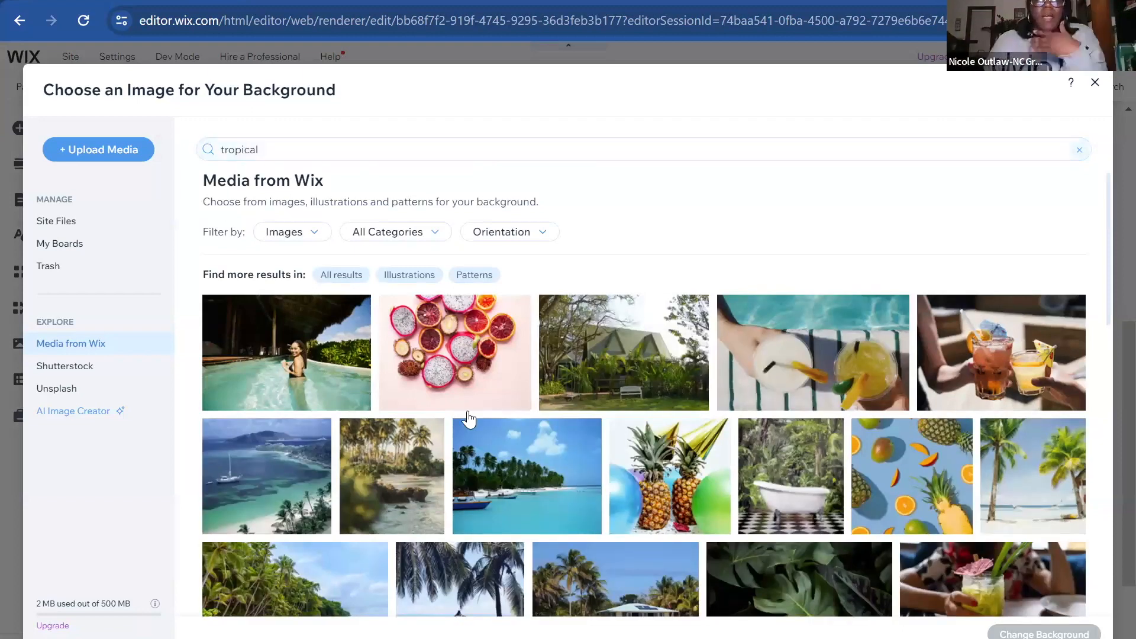
scroll(502, 434, down, 1)
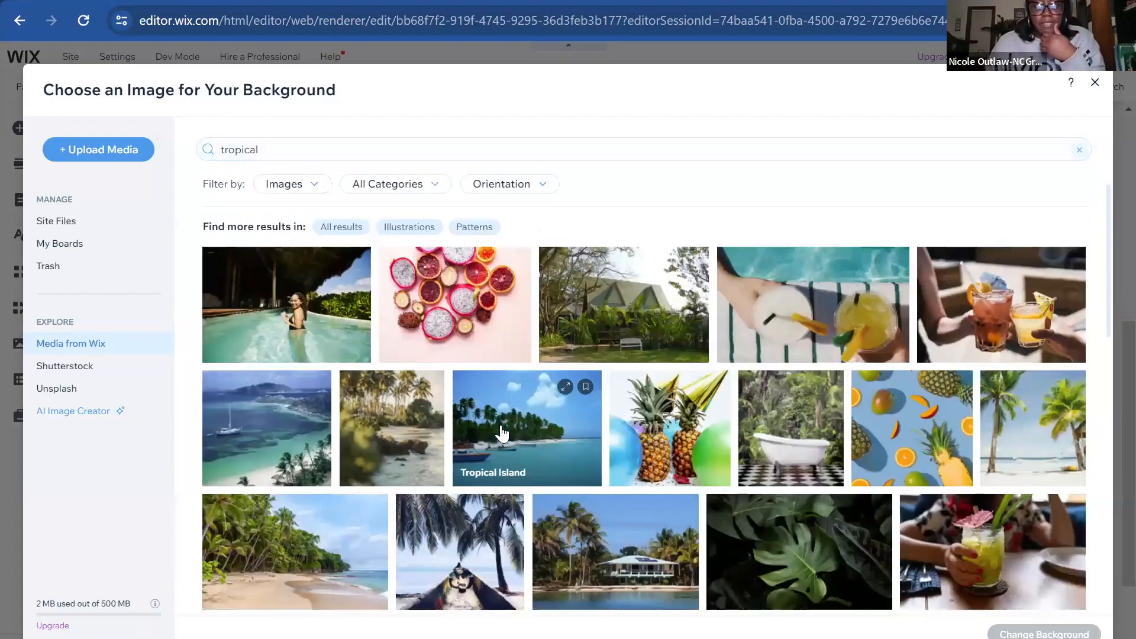
scroll(485, 458, down, 3)
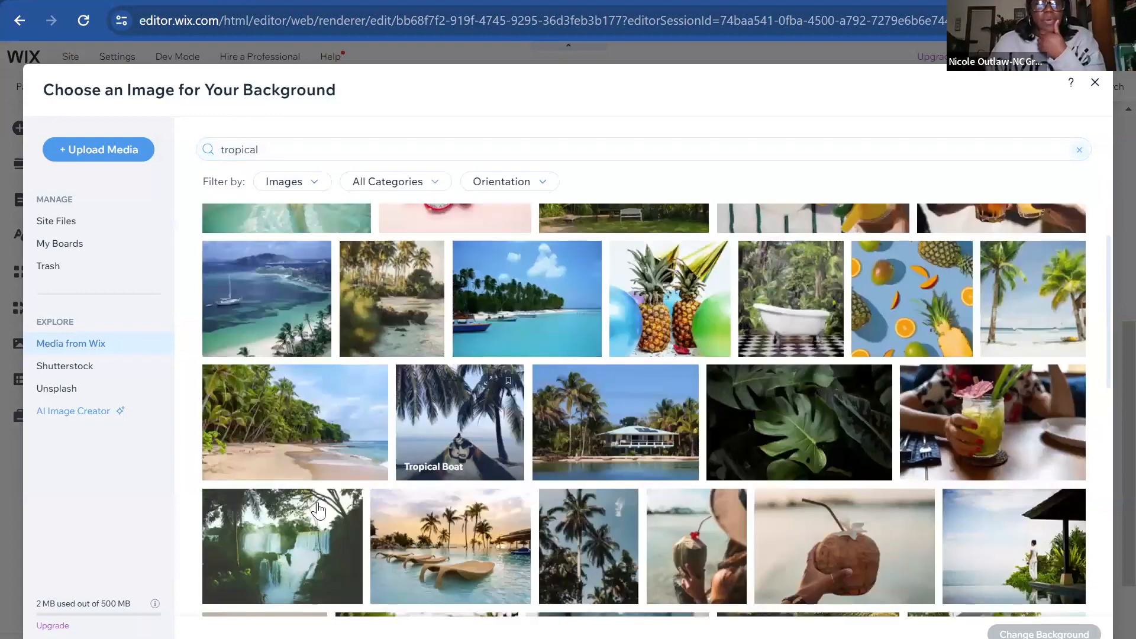
click(278, 552)
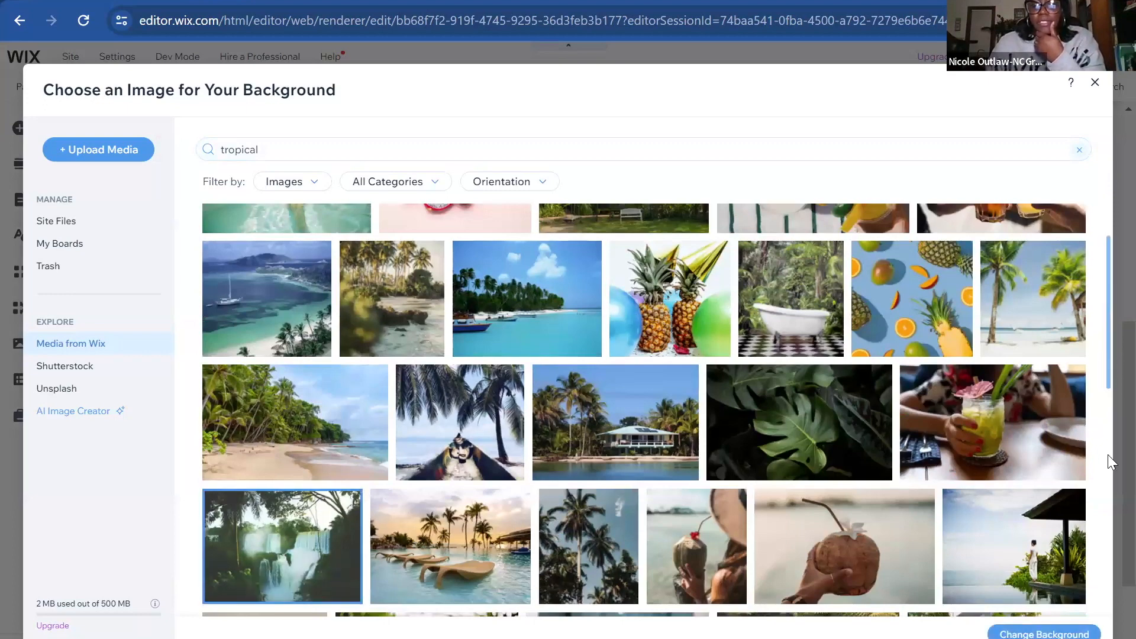
scroll(1106, 467, down, 1)
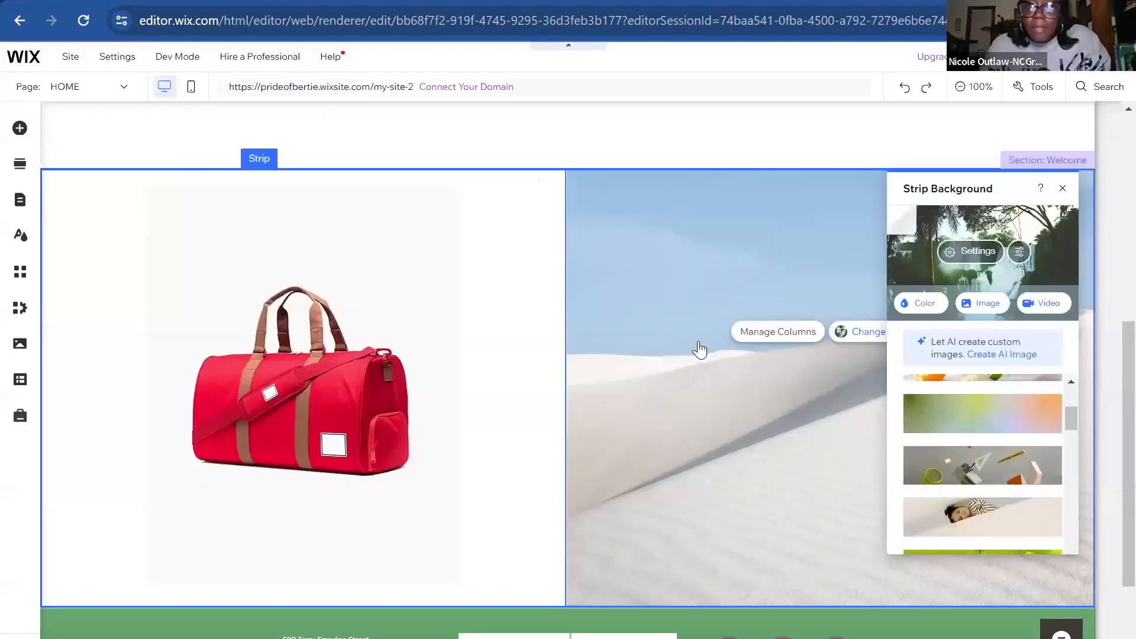
Try deleting the sand dune column from the Welcome strip, and undo the deletion.
click(660, 228)
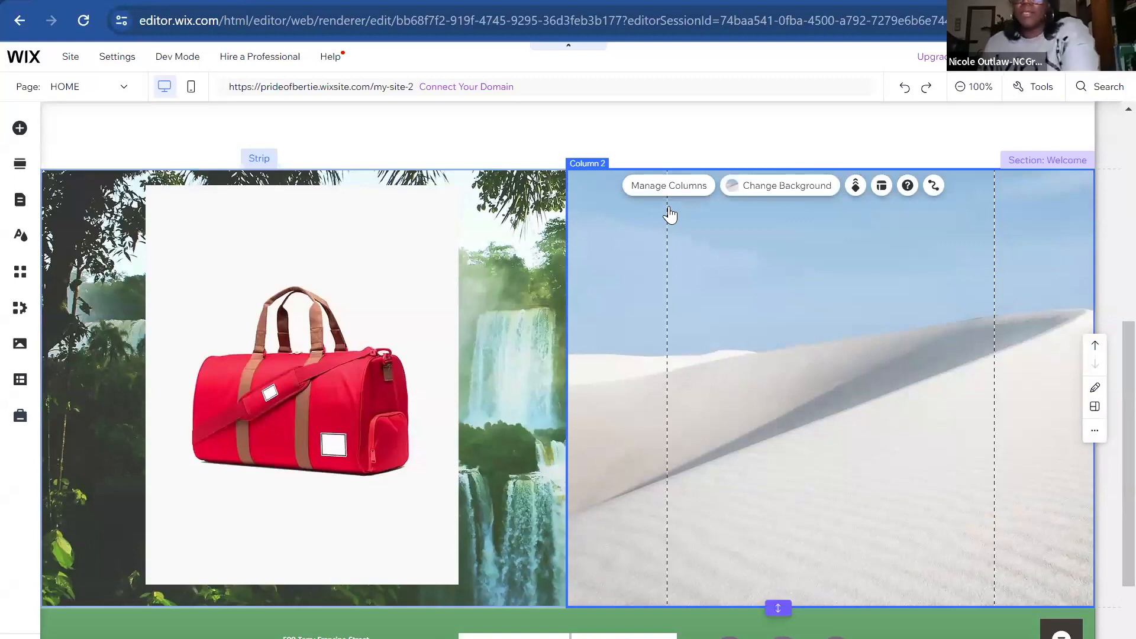
key(Delete)
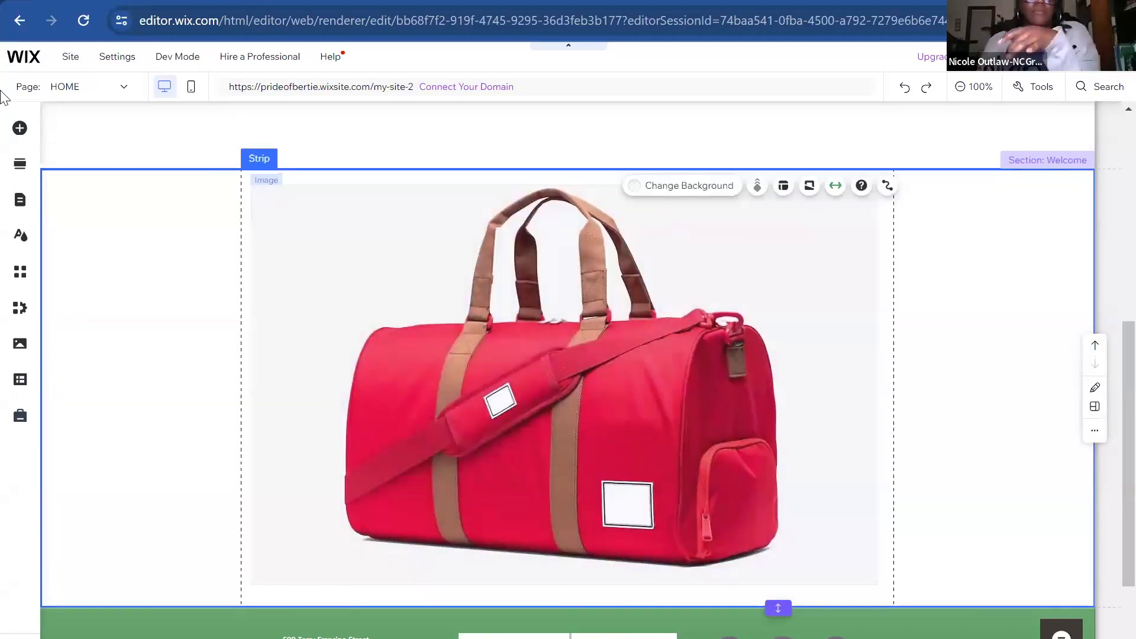
click(905, 89)
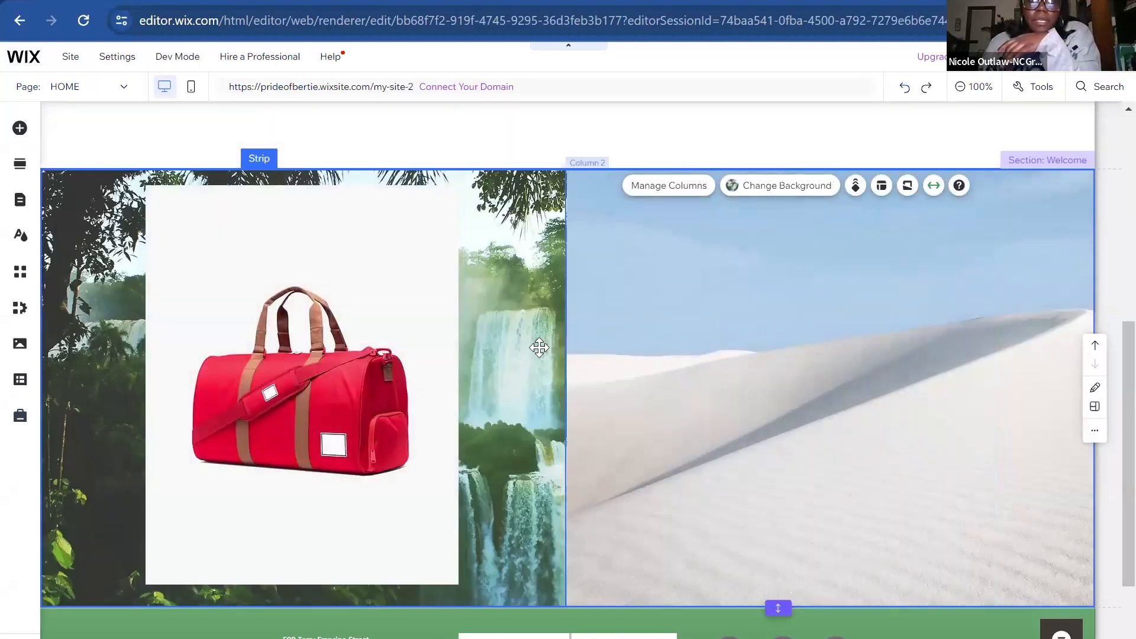
Add a third column to the Welcome strip.
click(564, 348)
click(601, 354)
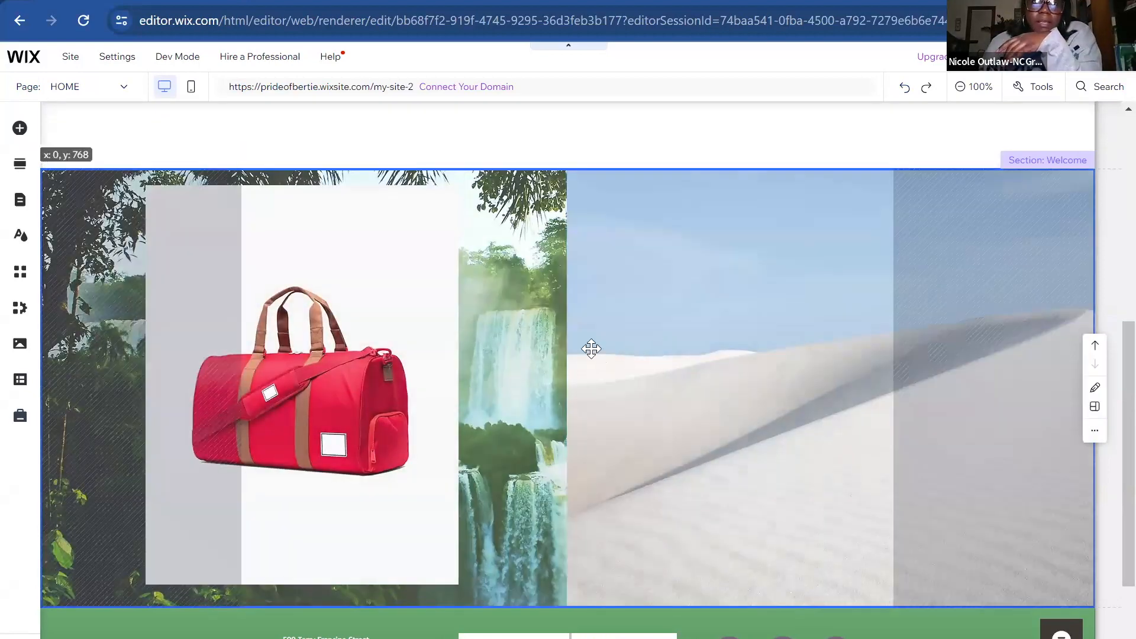
click(766, 434)
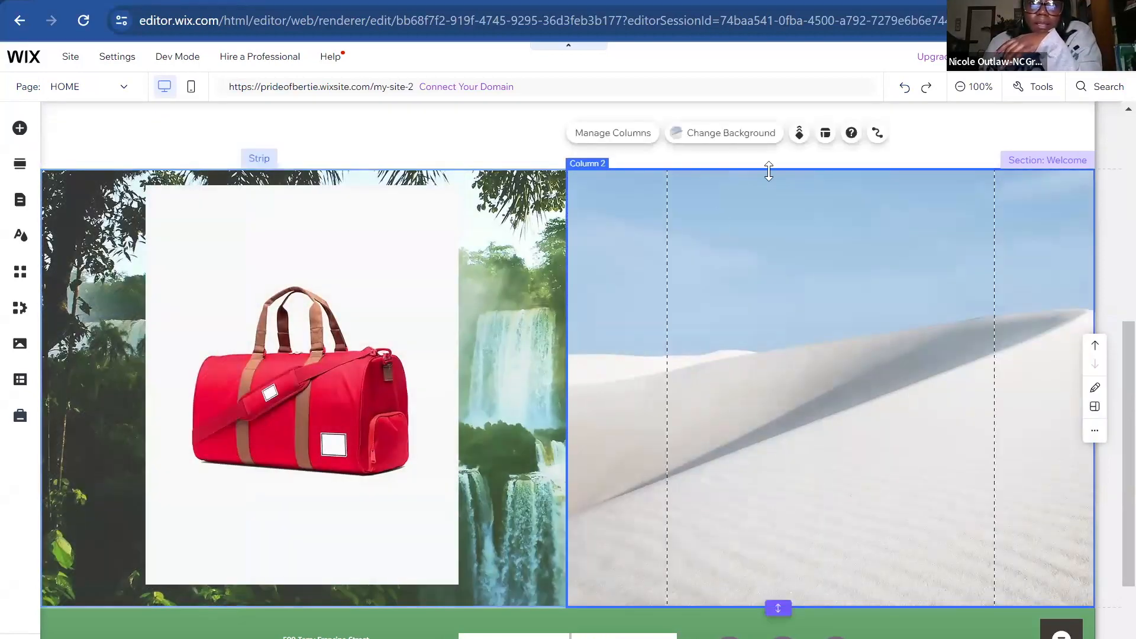
click(613, 134)
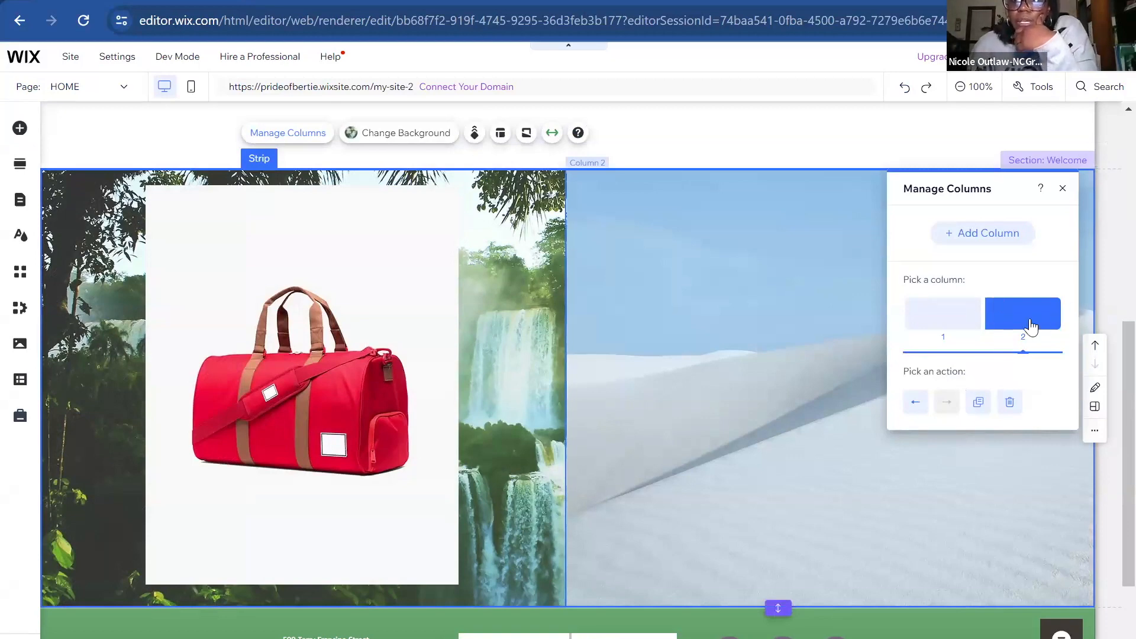
click(955, 326)
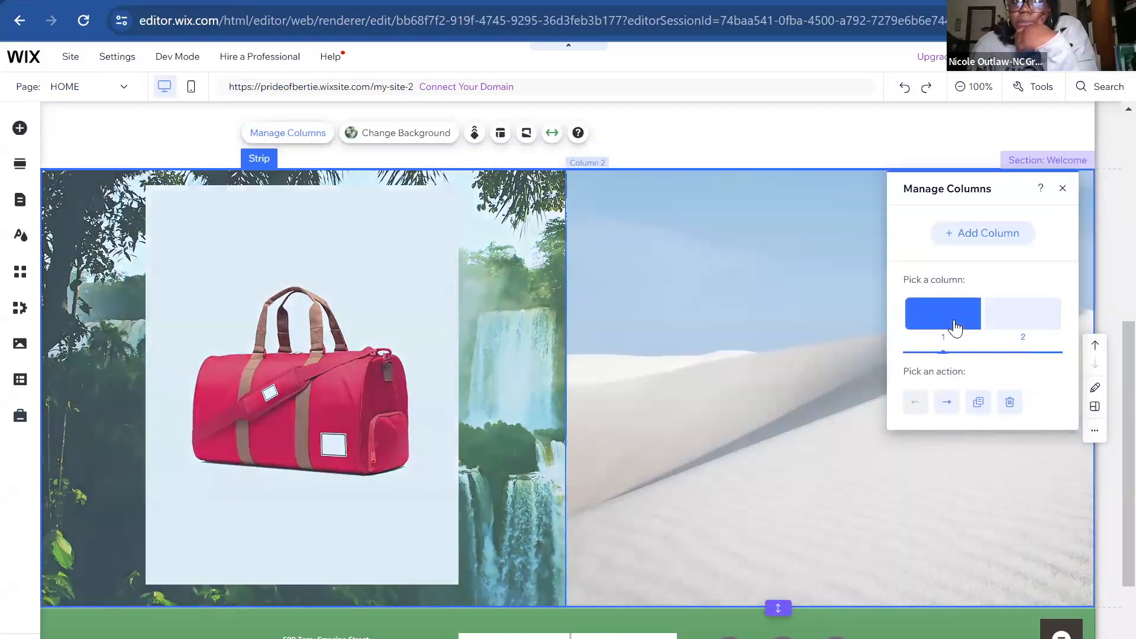
click(1030, 331)
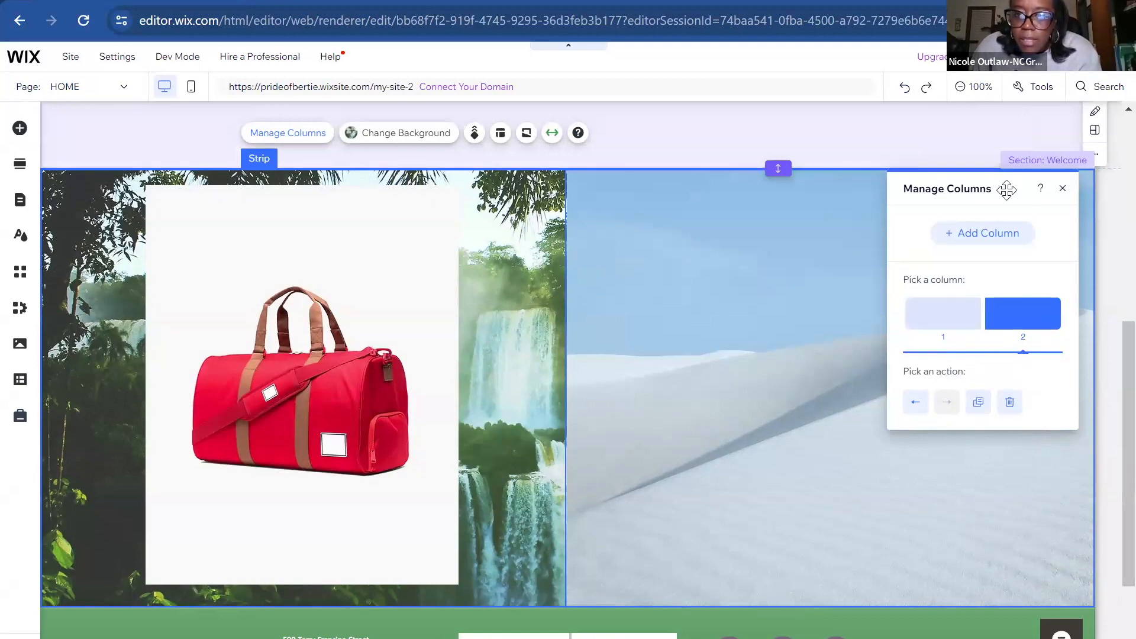
click(991, 237)
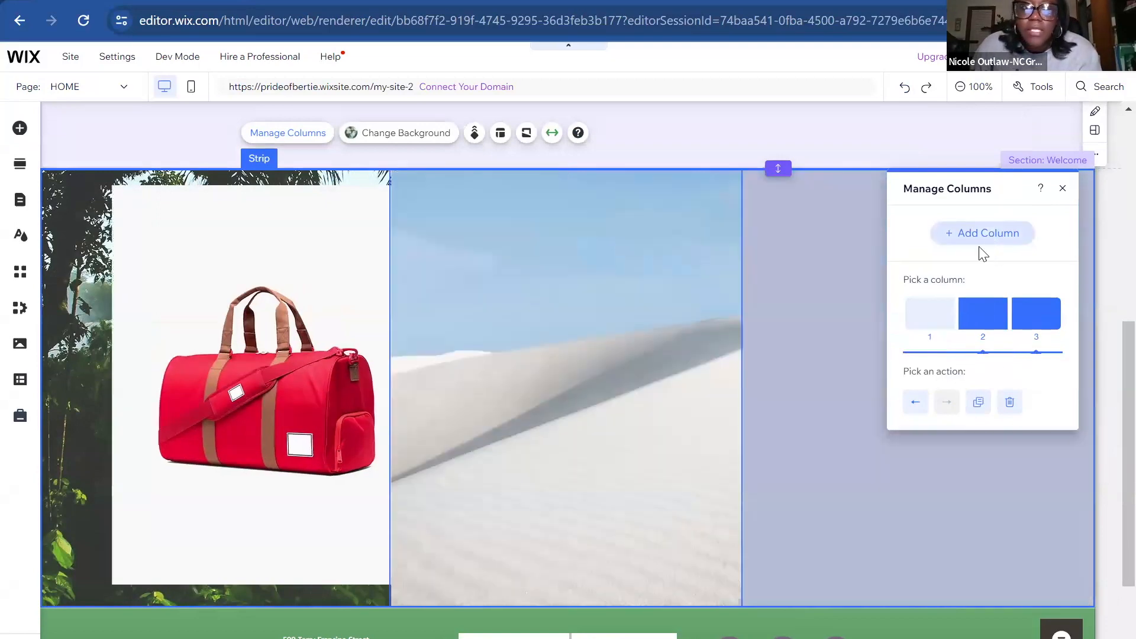
Open the image choices for the Welcome strip's middle column background and search the Wix media for "waterfall".
click(624, 355)
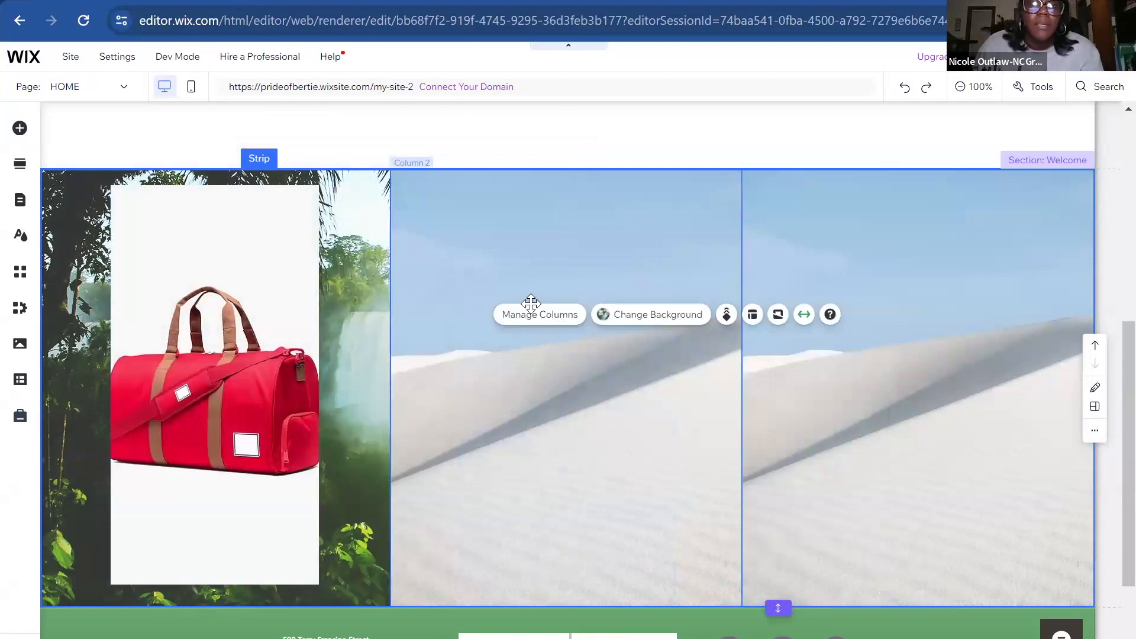
mouse_move(515, 294)
mouse_down()
mouse_move(445, 188)
mouse_move(579, 194)
mouse_up()
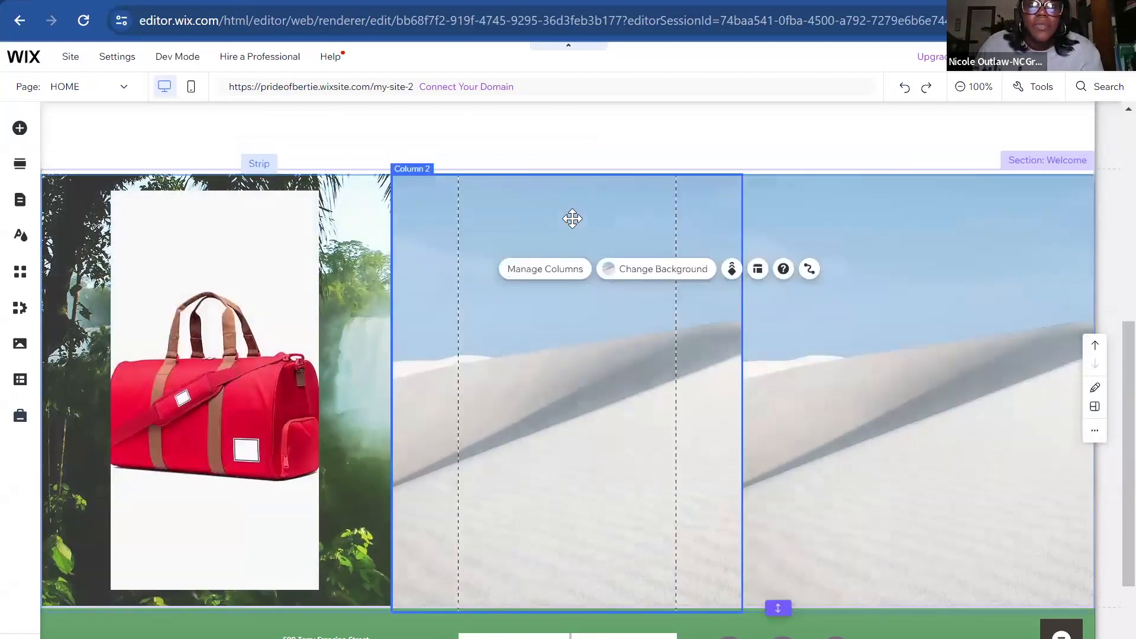
click(649, 281)
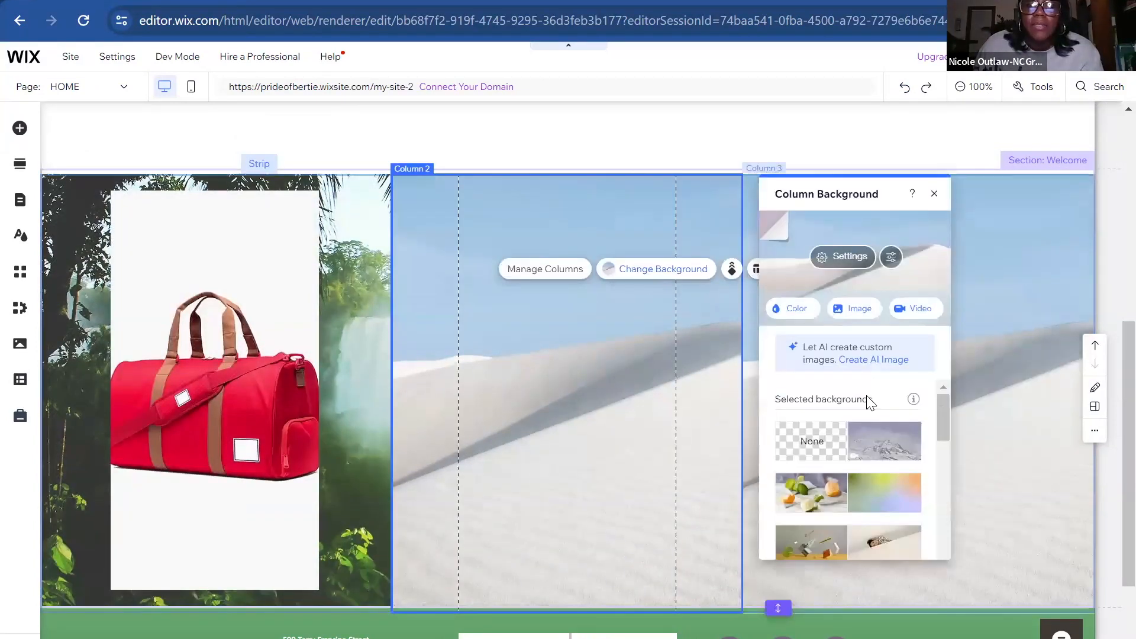
click(859, 316)
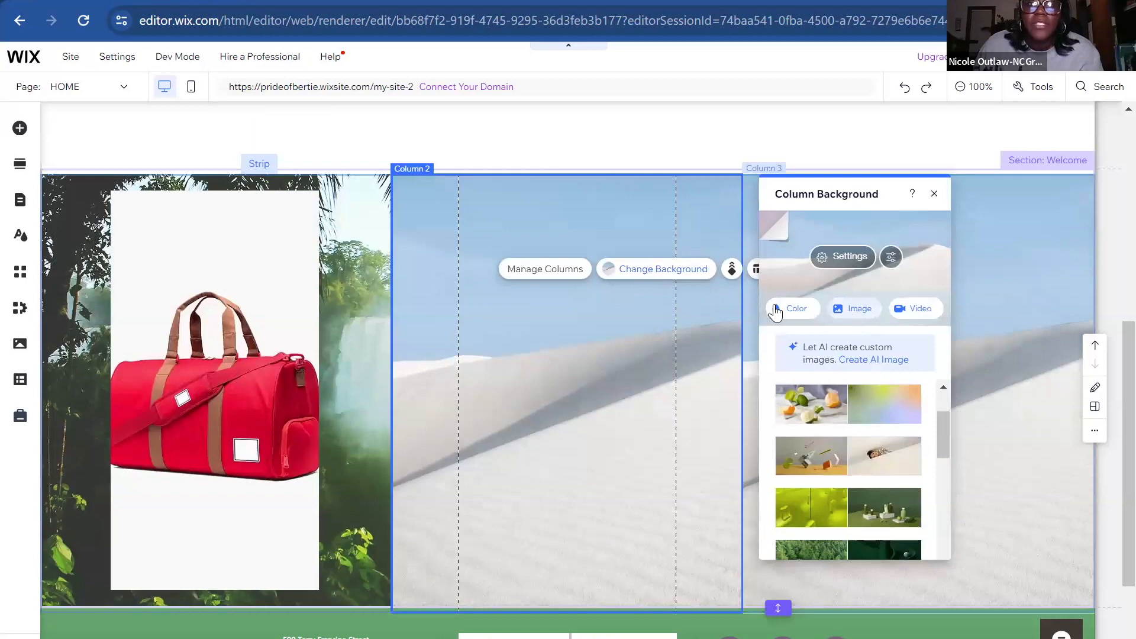
scroll(441, 157, down, 3)
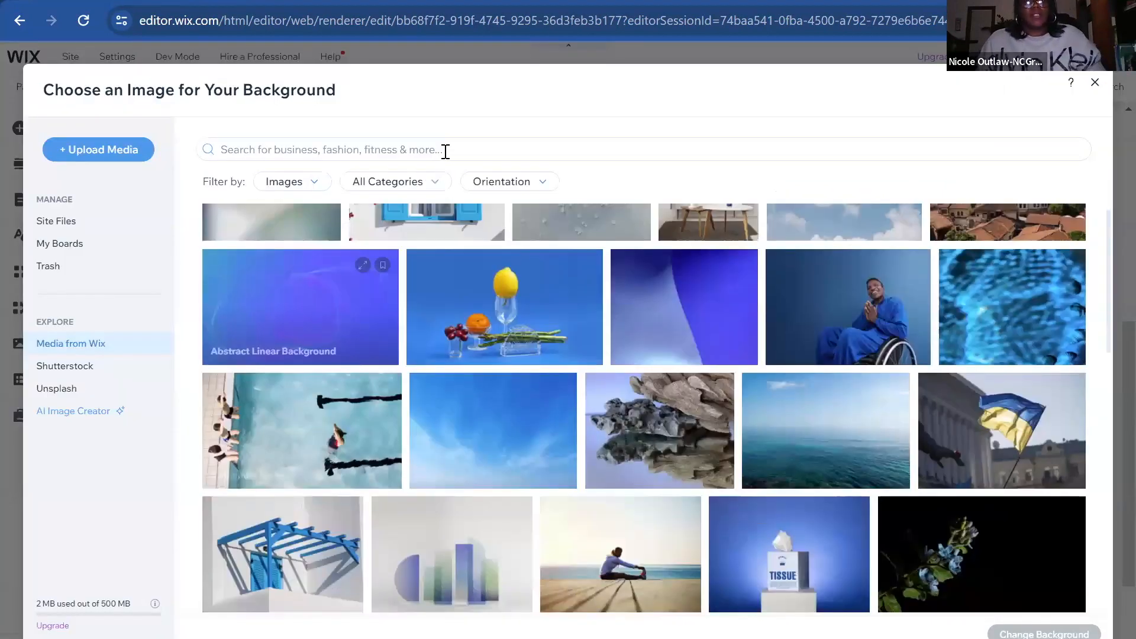
click(445, 151)
text(wa)
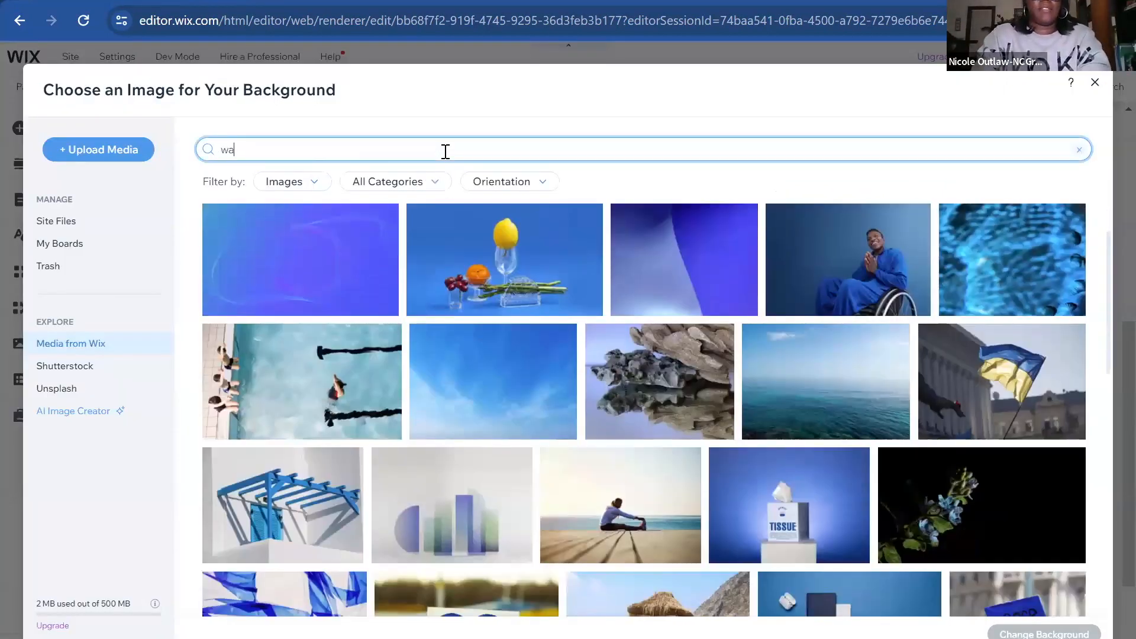
text(terfall)
key(Return)
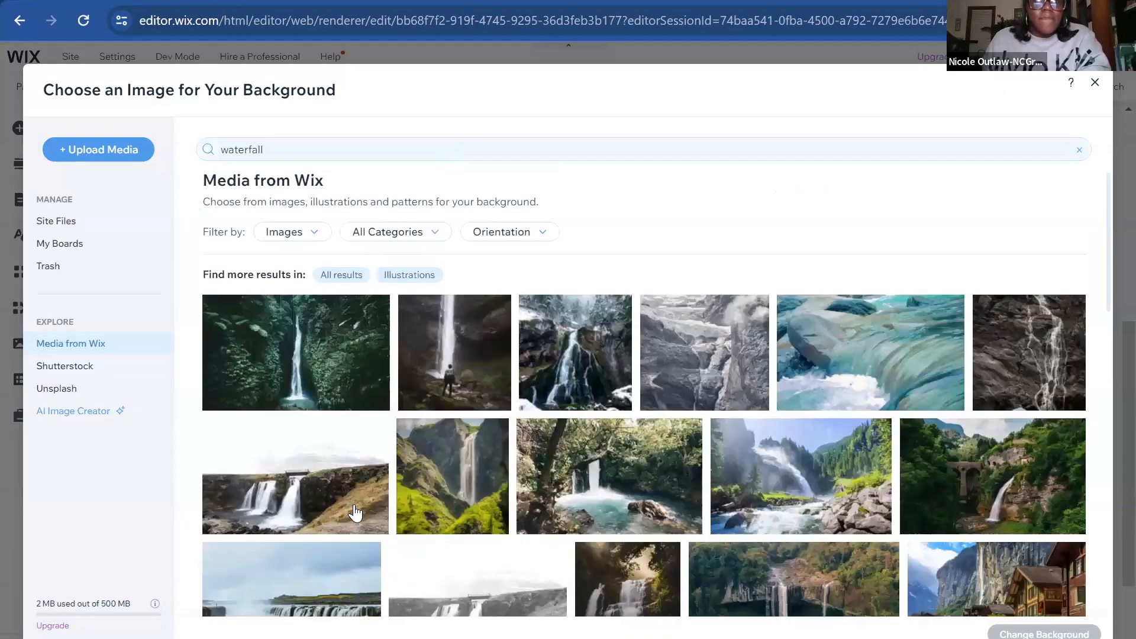
scroll(475, 521, down, 3)
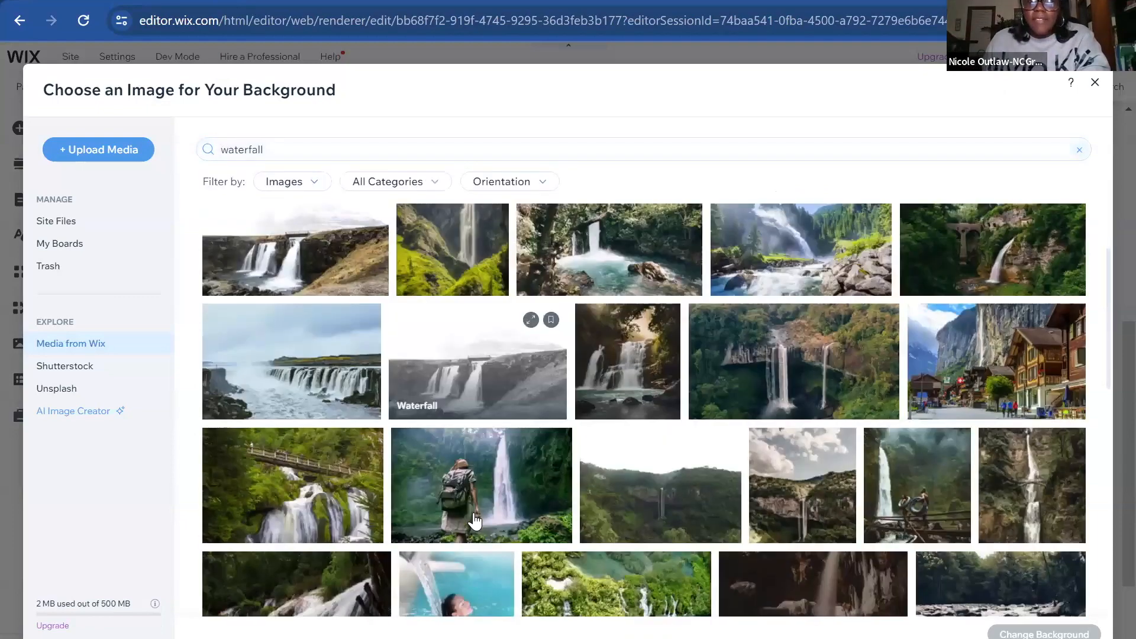
scroll(437, 495, down, 3)
scroll(412, 228, up, 8)
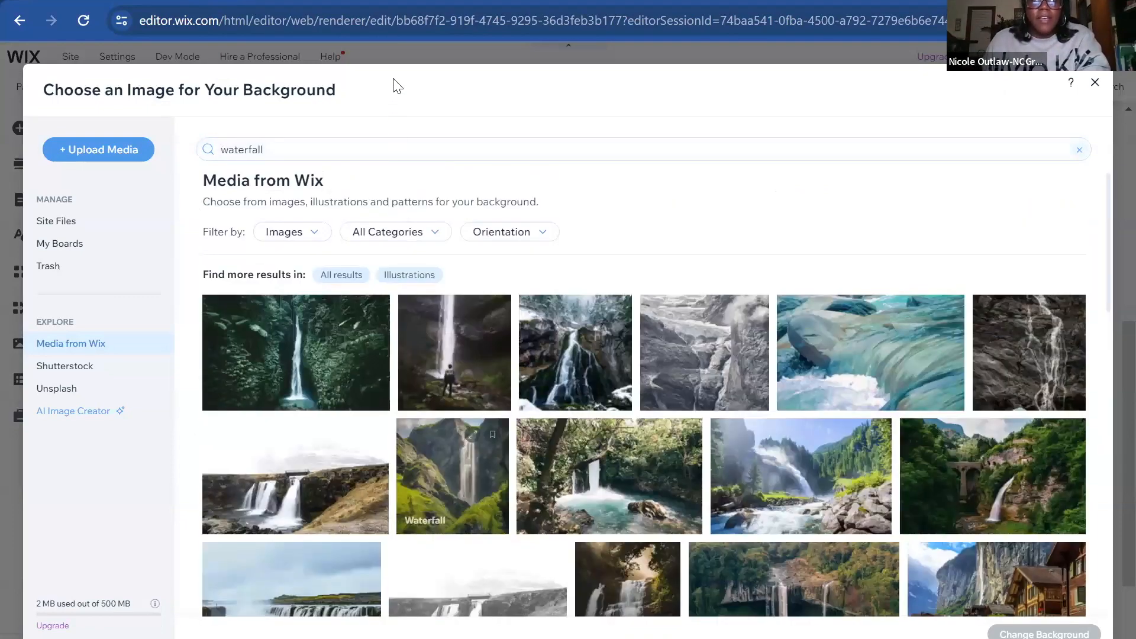
Search the Wix media for "tropical" and set the jungle waterfall photo as the middle column's background.
click(382, 148)
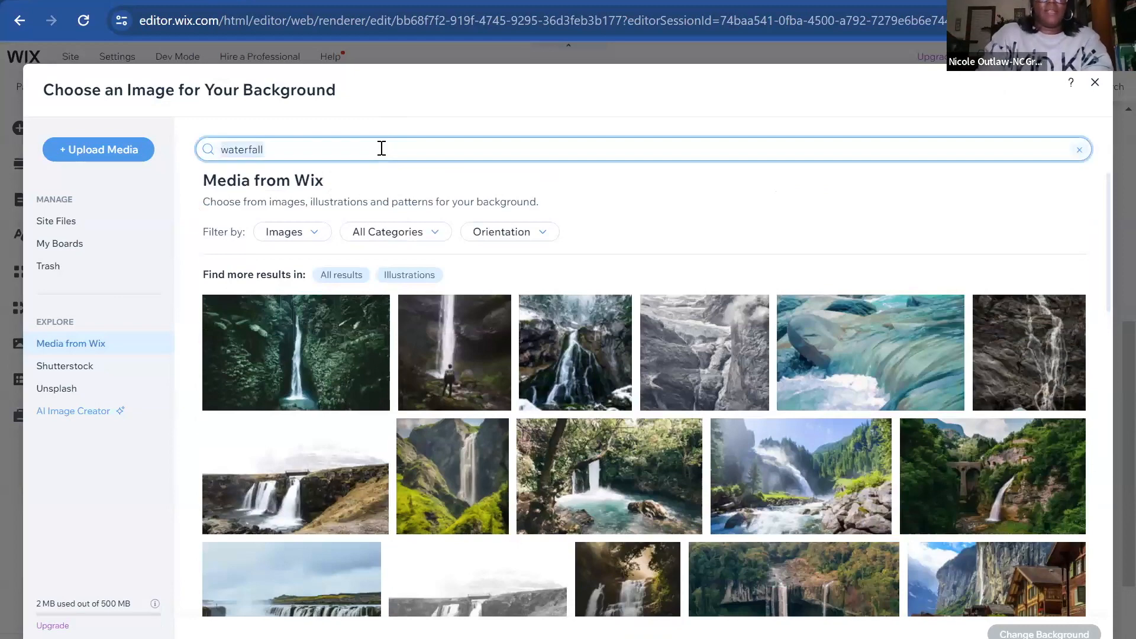
key(ctrl+a)
key(BackSpace)
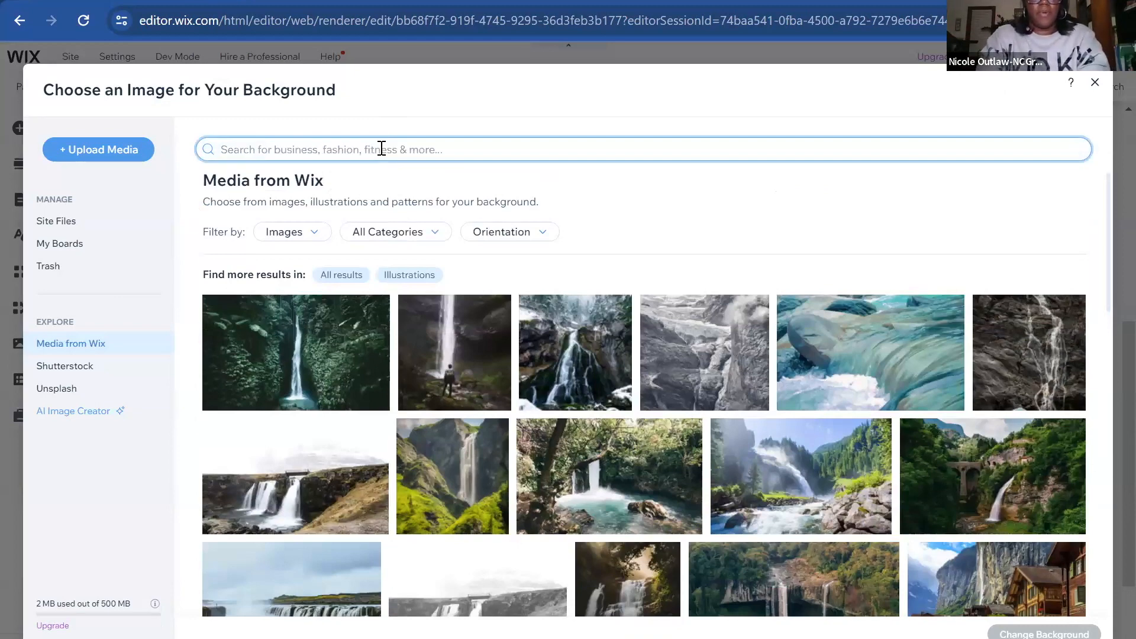
text(tropical)
key(Return)
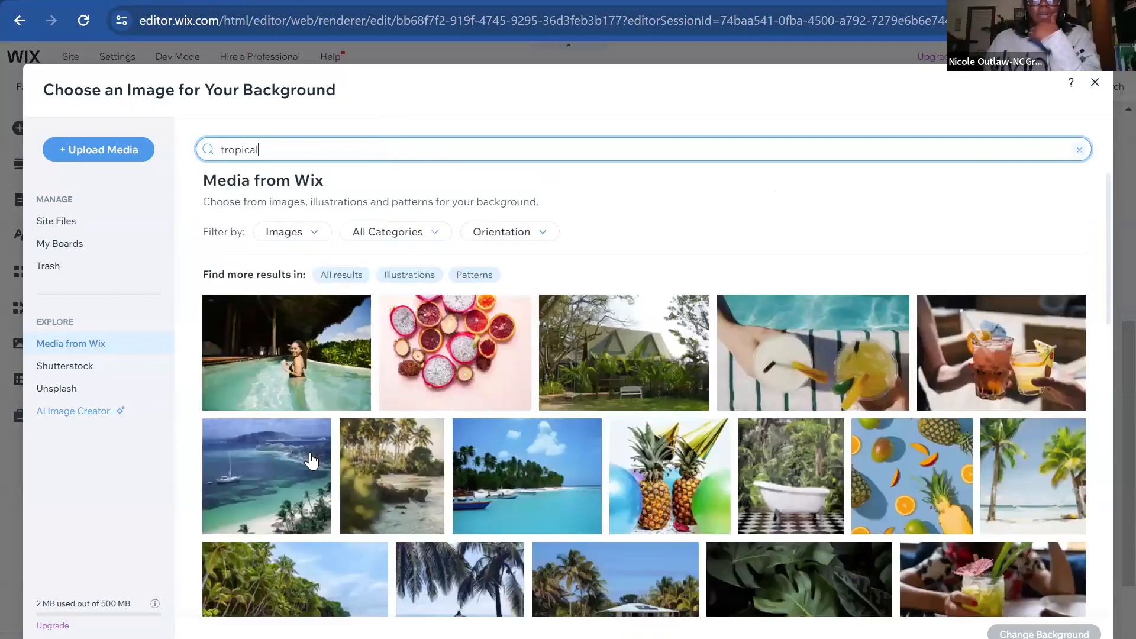
scroll(308, 460, down, 3)
click(323, 460)
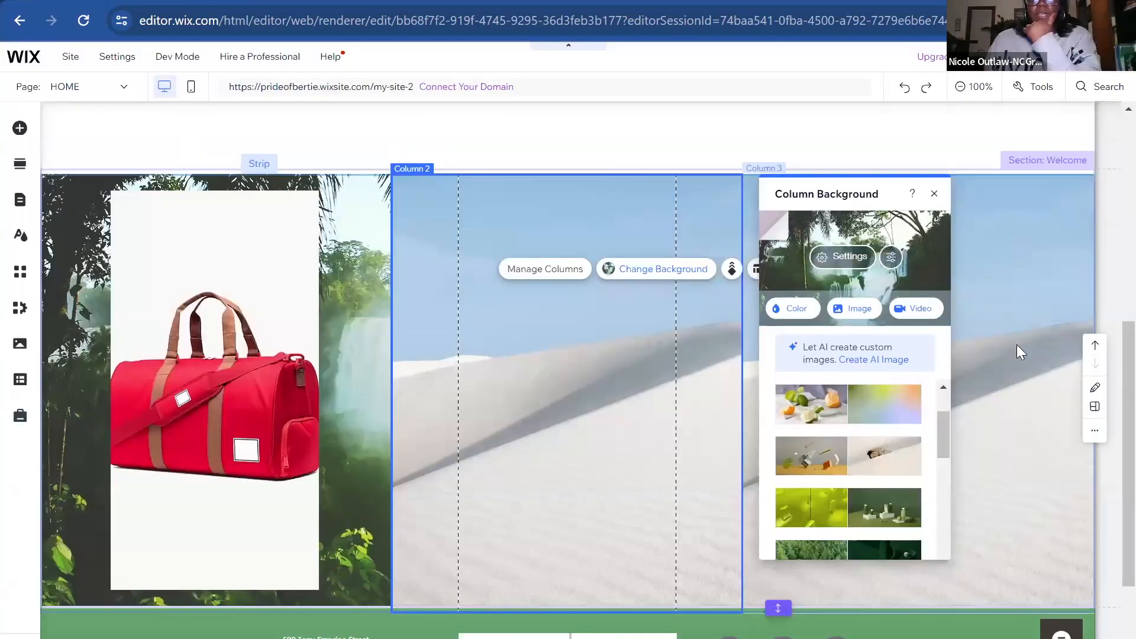
Search the Wix media for "tropical" and set the jungle waterfall photo as the third column's background.
click(1033, 335)
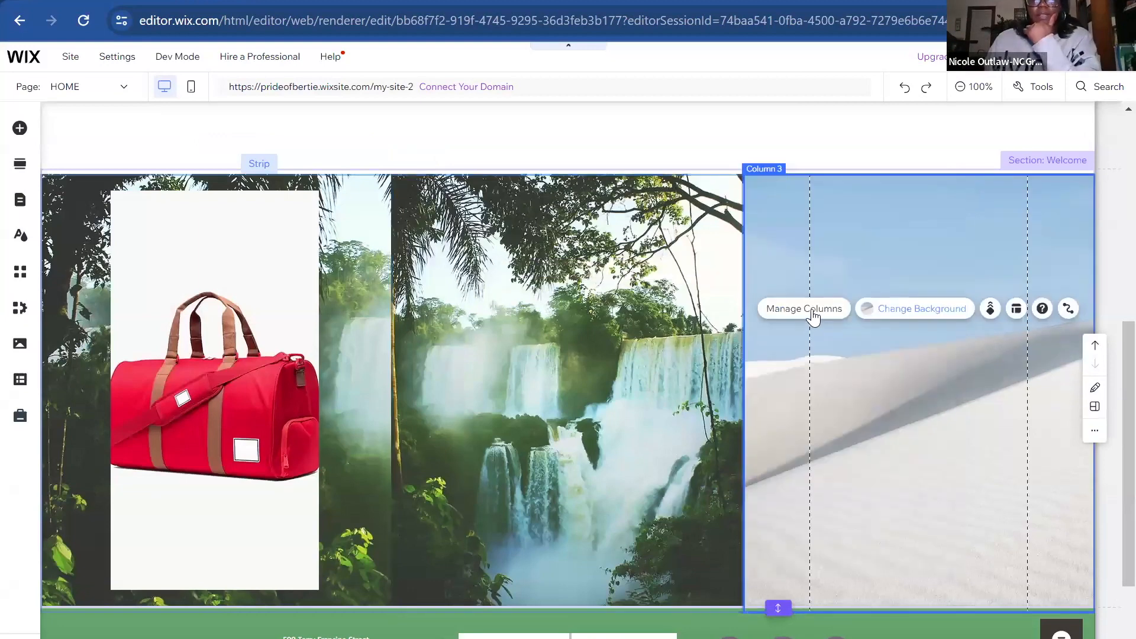
click(940, 314)
click(636, 311)
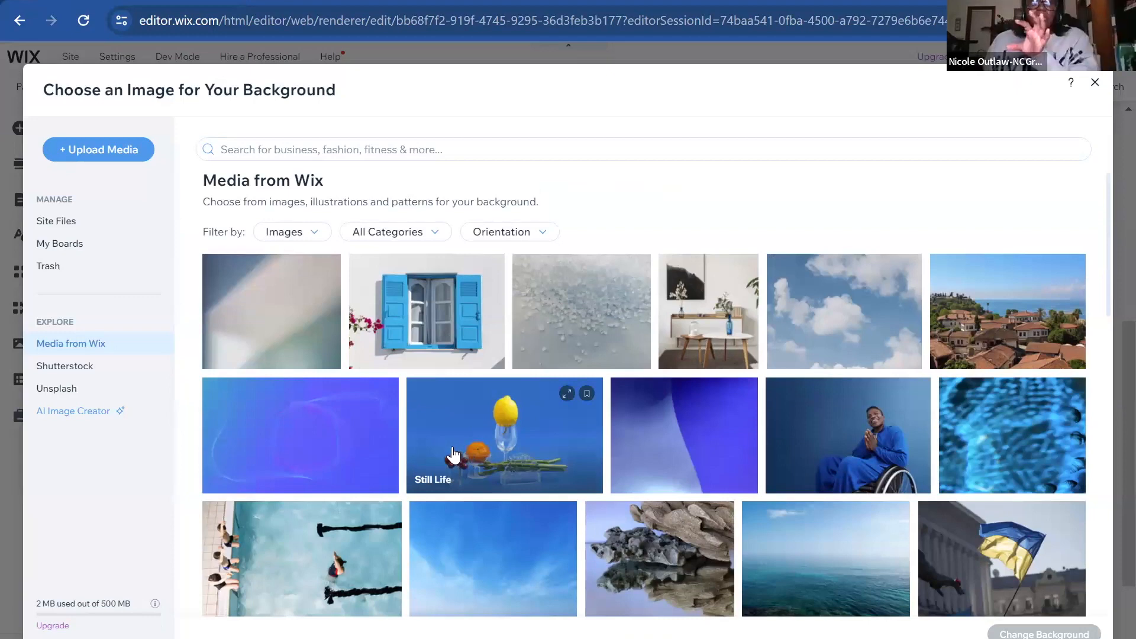
scroll(388, 419, down, 3)
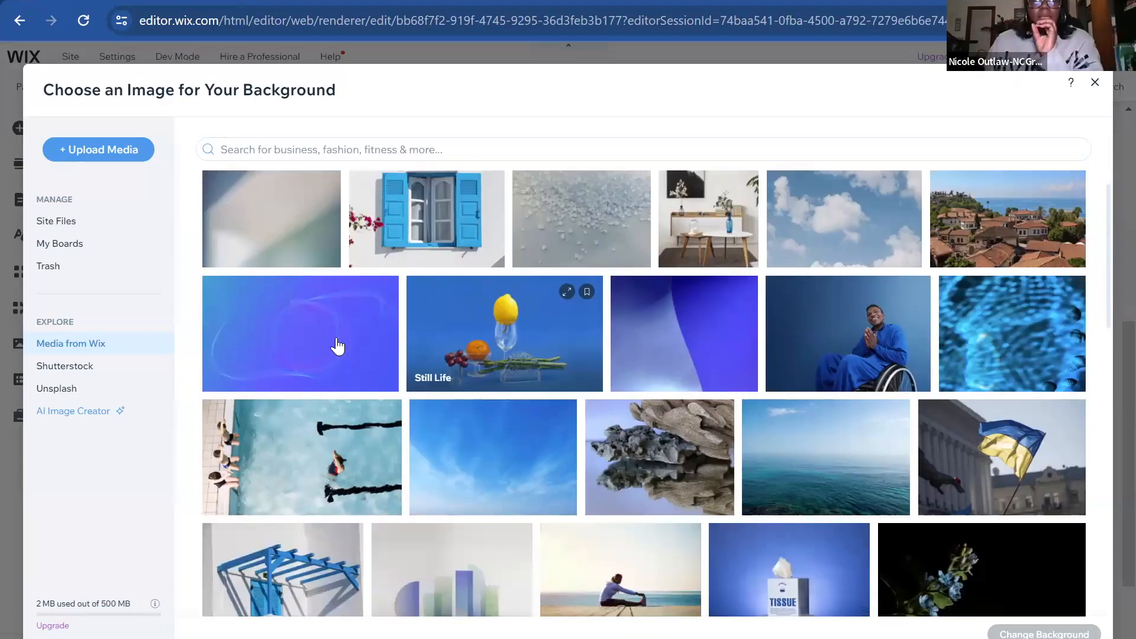
click(357, 149)
click(357, 149)
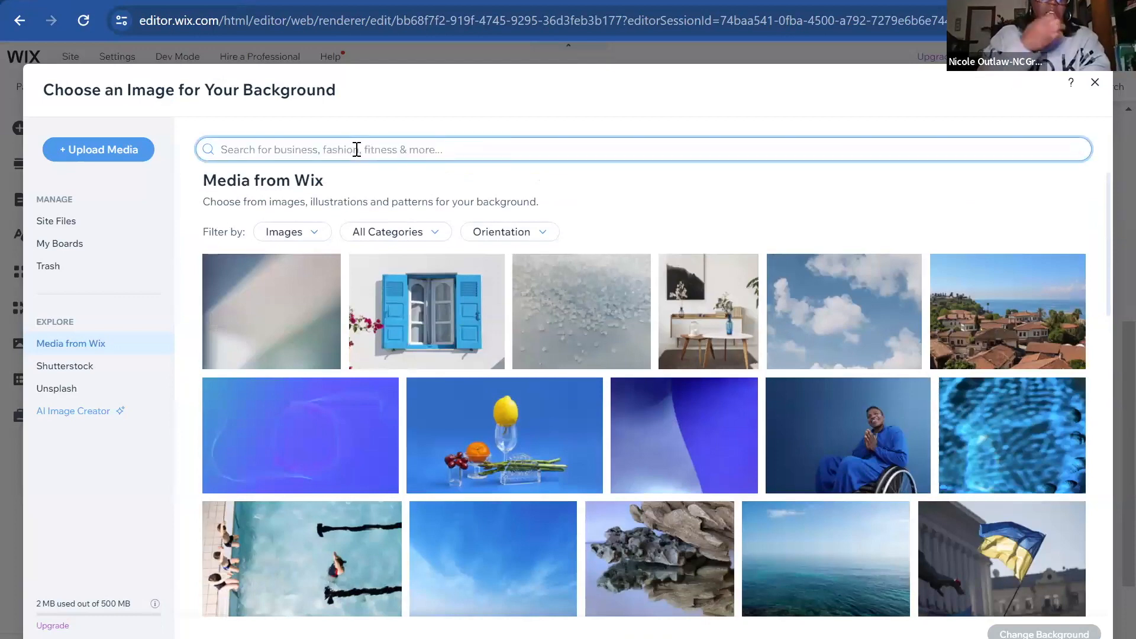
text(tropic)
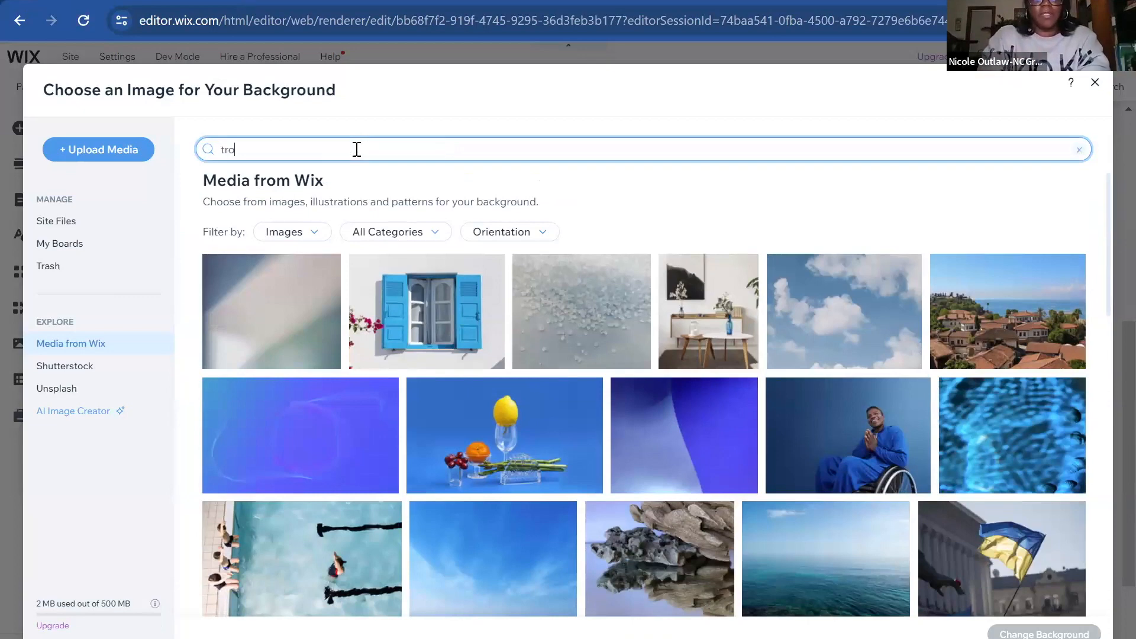
text(al)
key(Return)
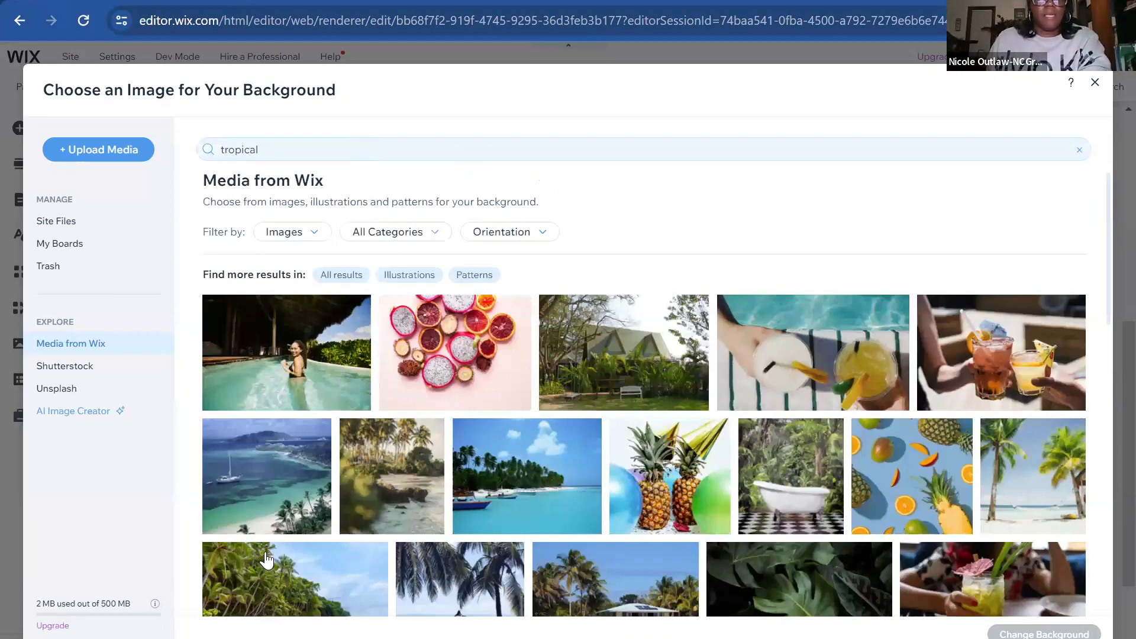
scroll(710, 574, down, 3)
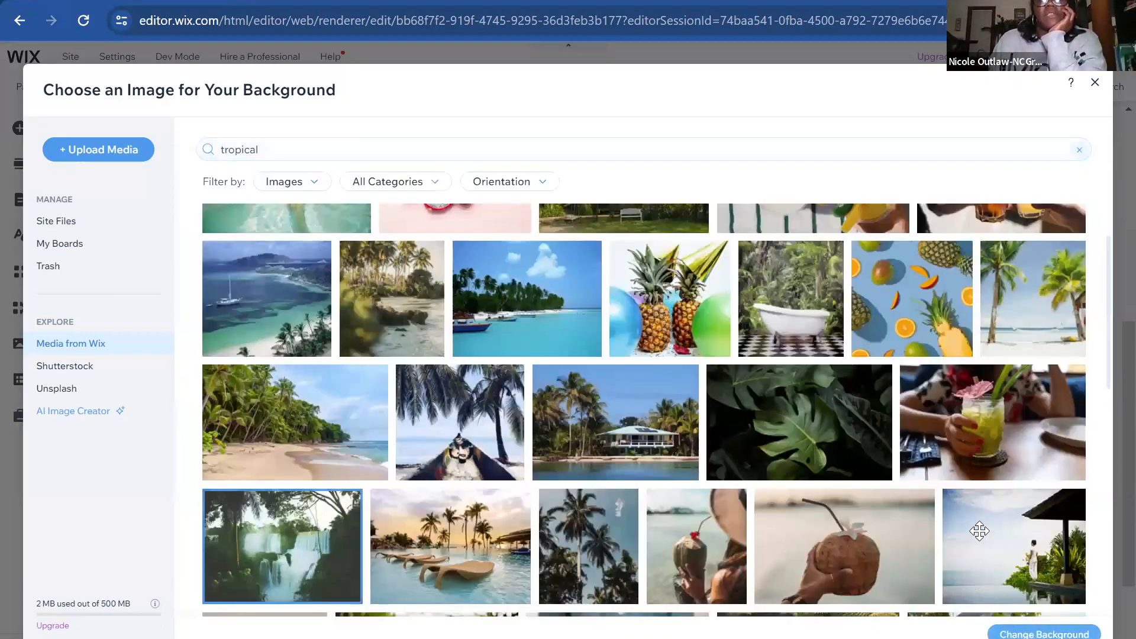
click(1045, 634)
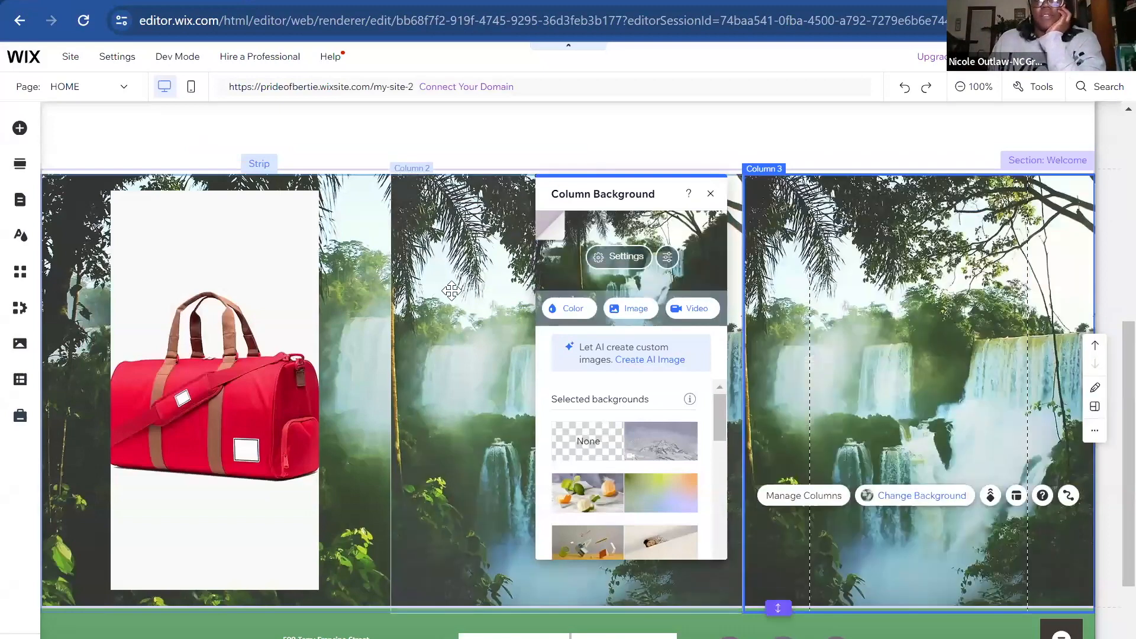
click(426, 358)
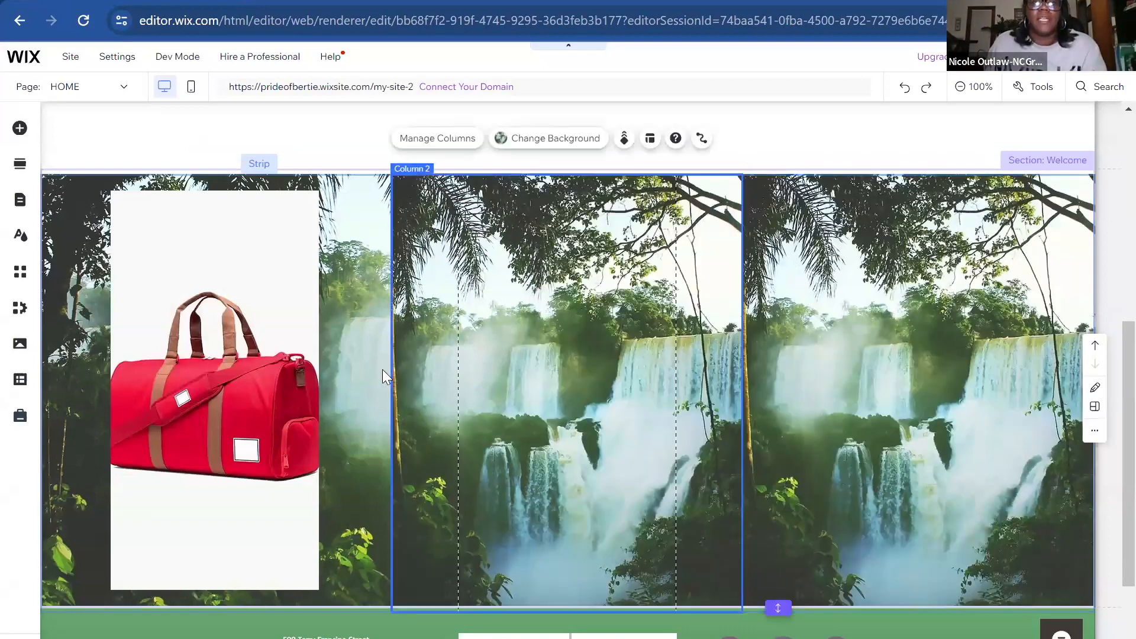
Set the luggage image's background to no fill in Photo Studio, save it, and apply the image as the first column's background.
click(285, 295)
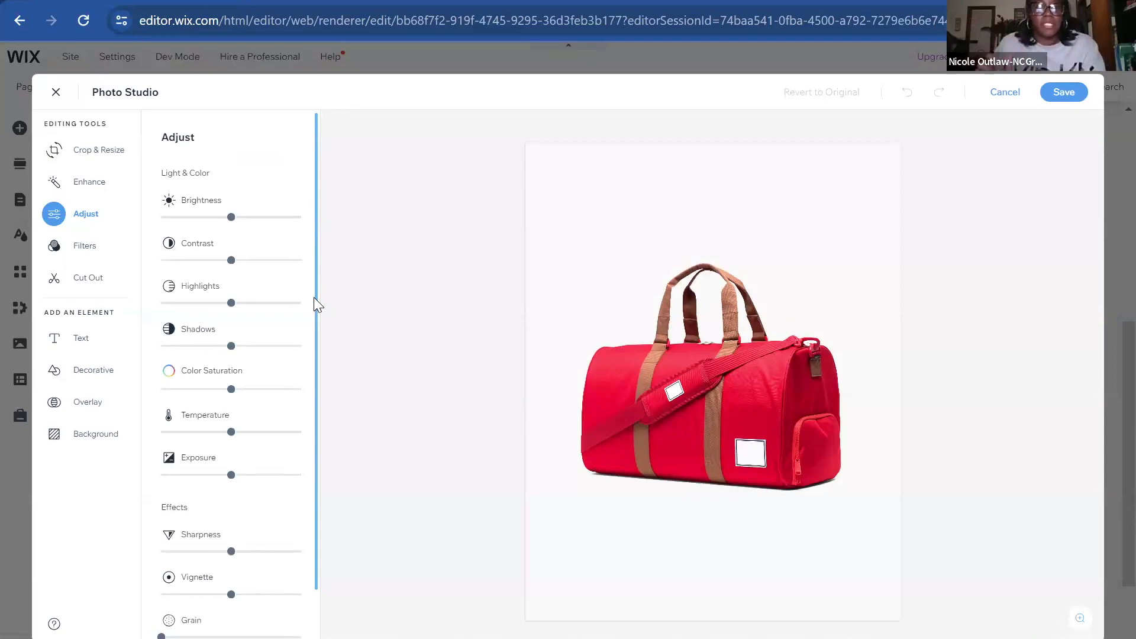
click(92, 441)
click(199, 202)
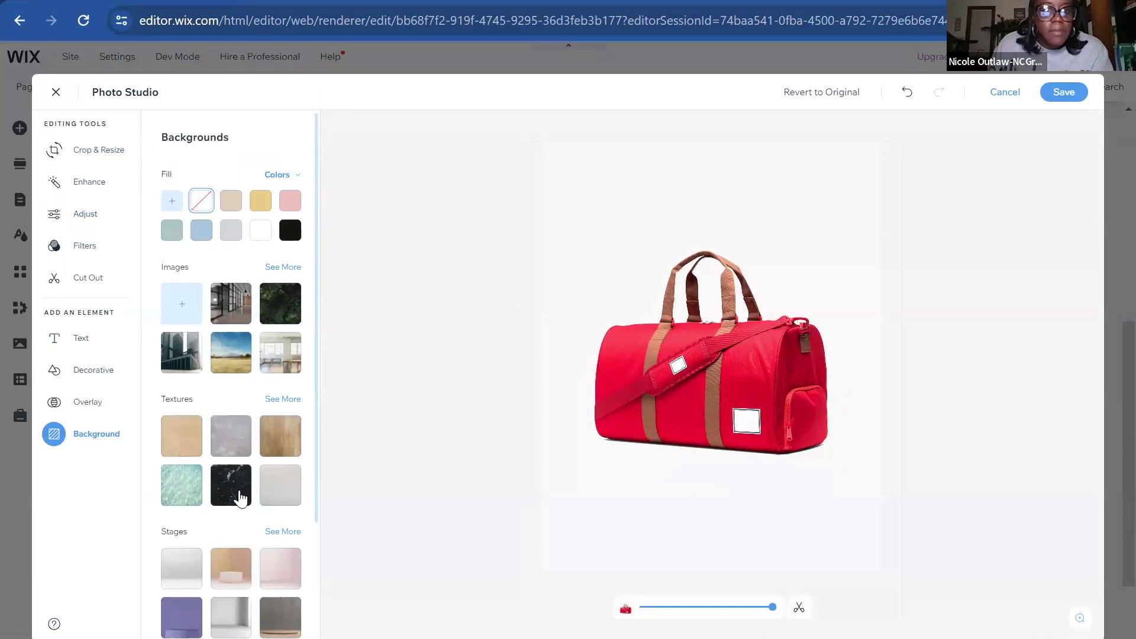
scroll(234, 491, down, 2)
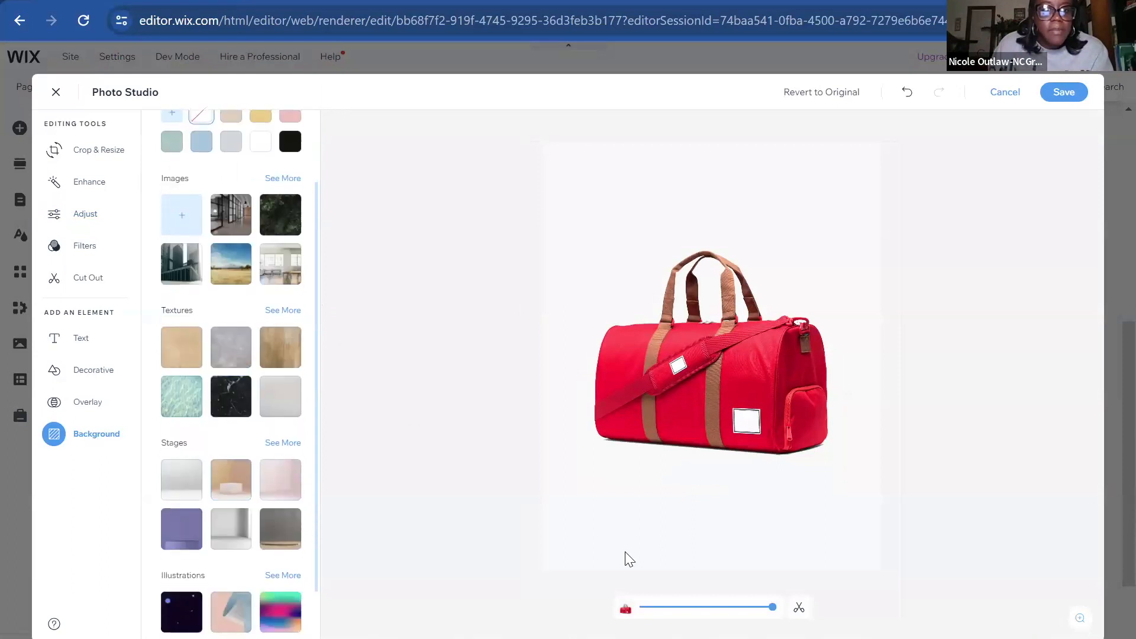
click(1072, 100)
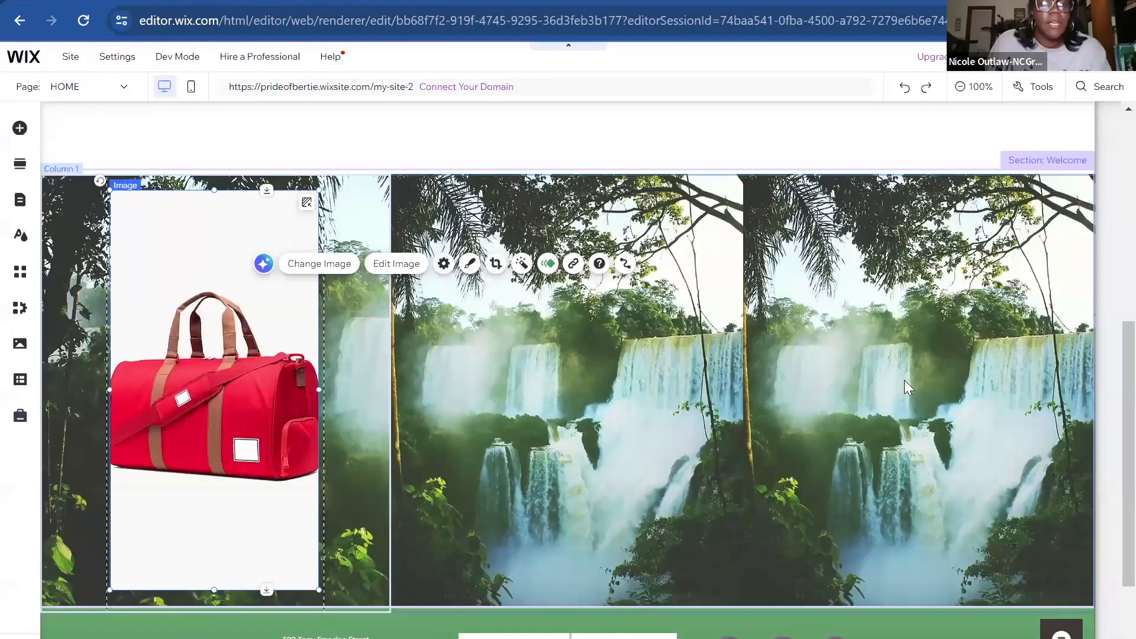
click(308, 203)
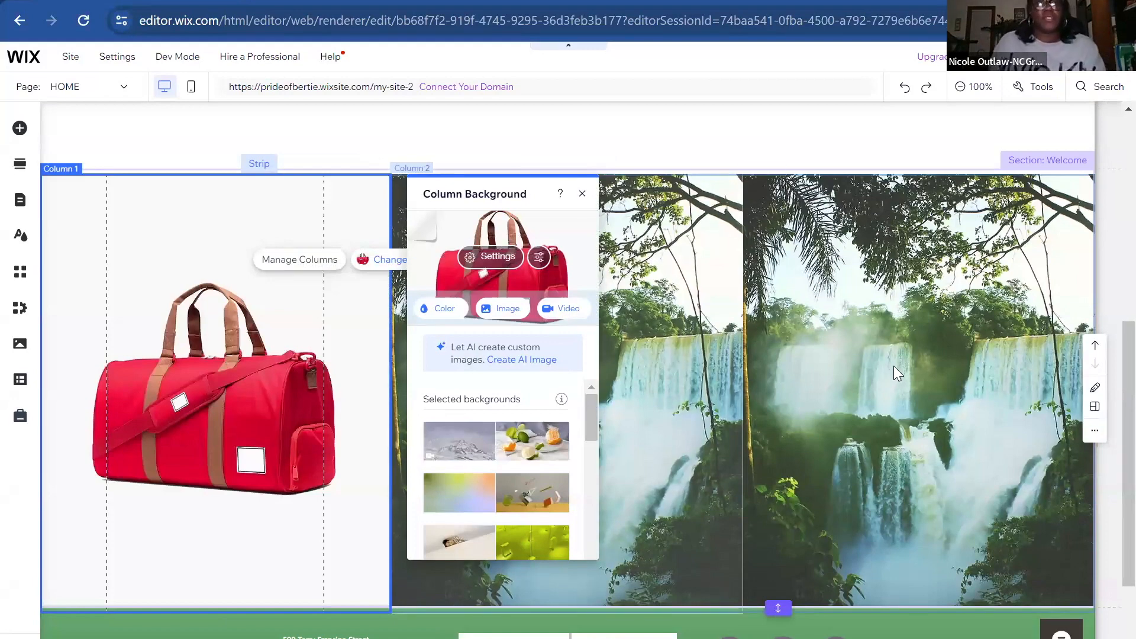
click(583, 194)
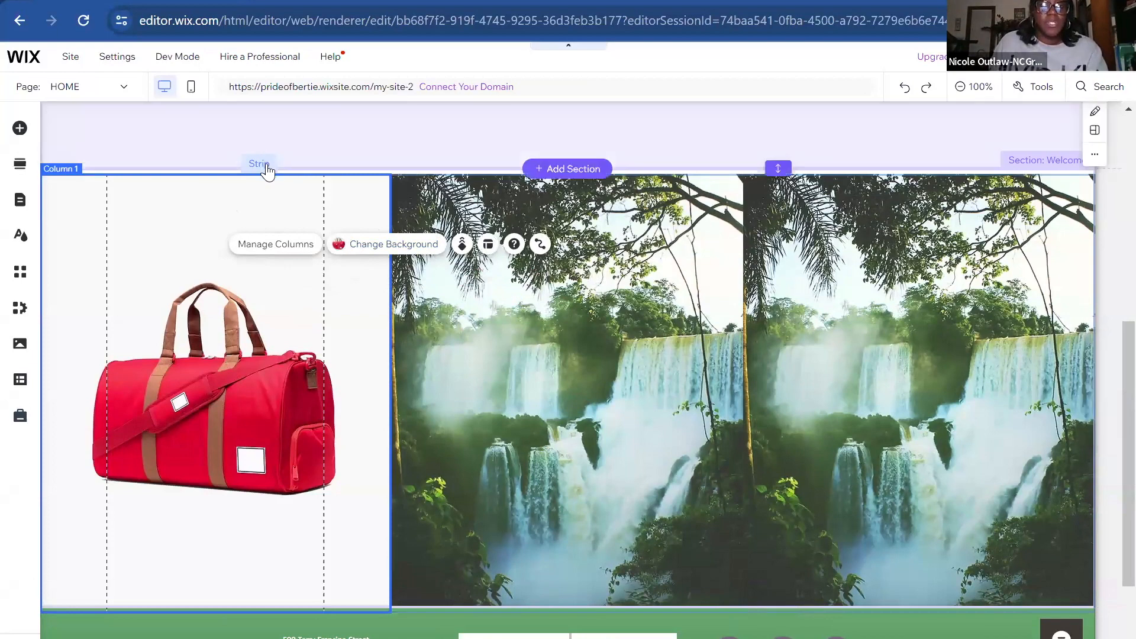
Delete the luggage column and one of the two waterfall columns from the Welcome strip.
click(262, 165)
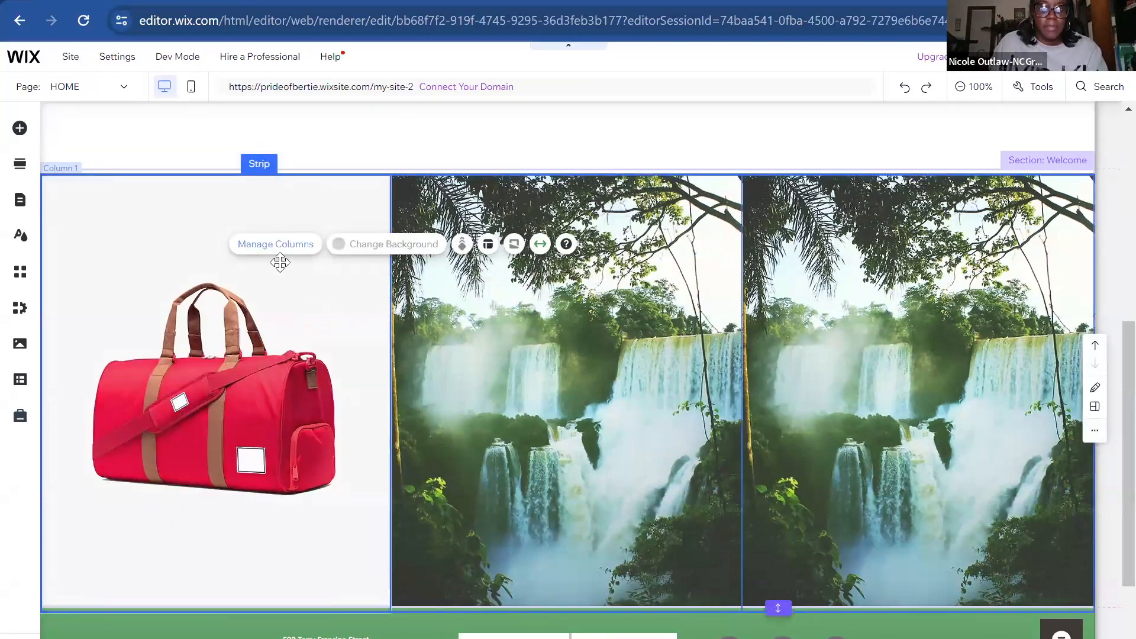
click(136, 239)
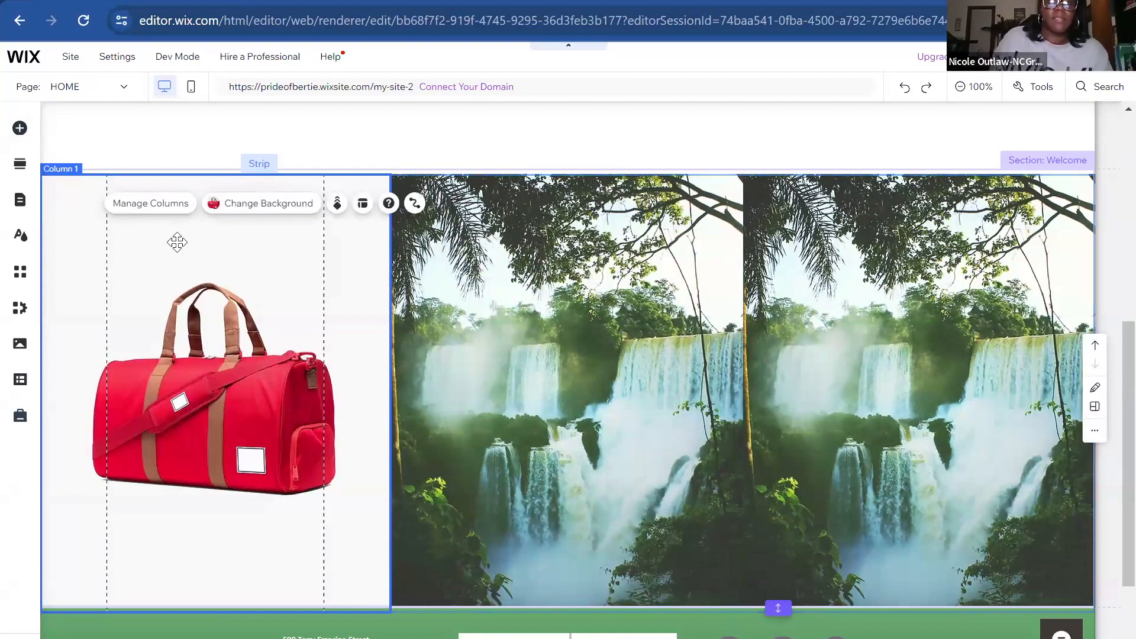
key(Delete)
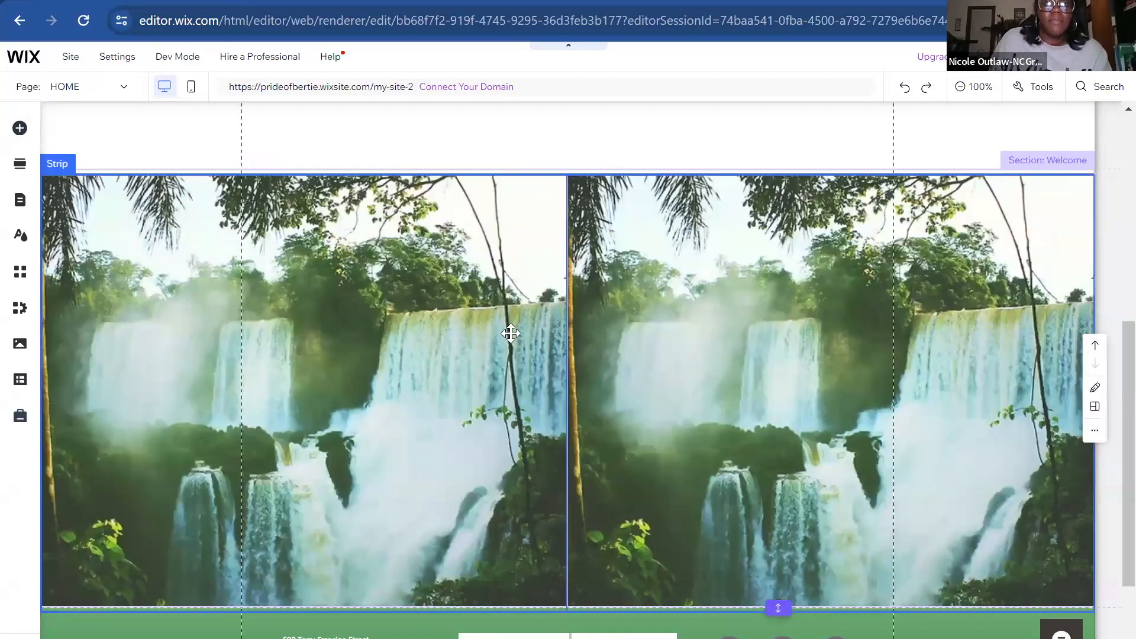
click(426, 335)
click(605, 202)
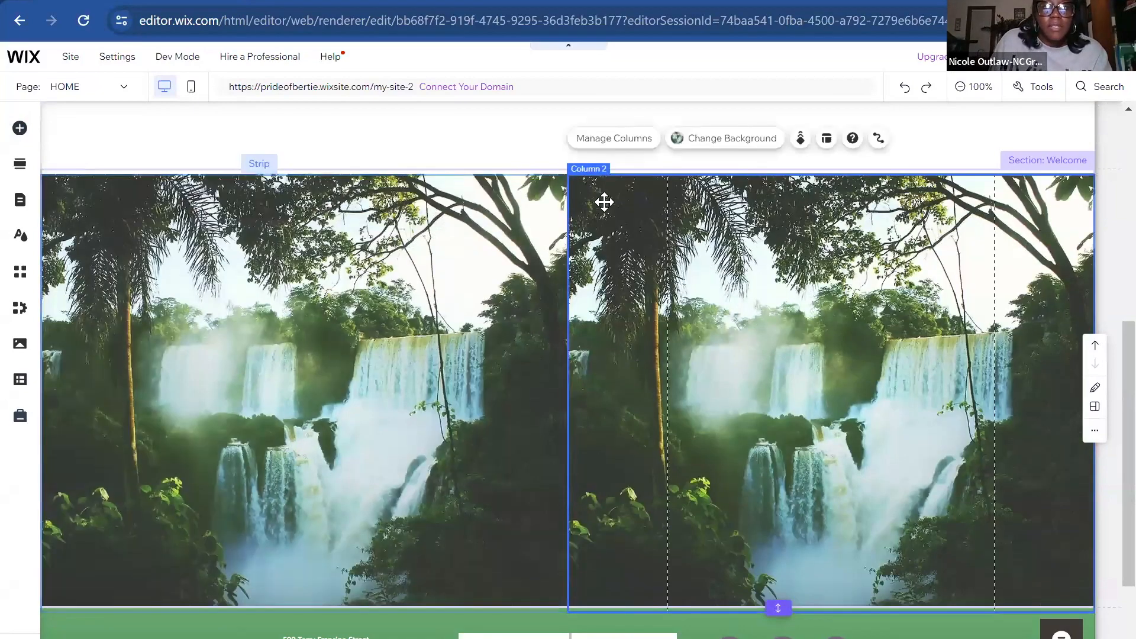
click(705, 255)
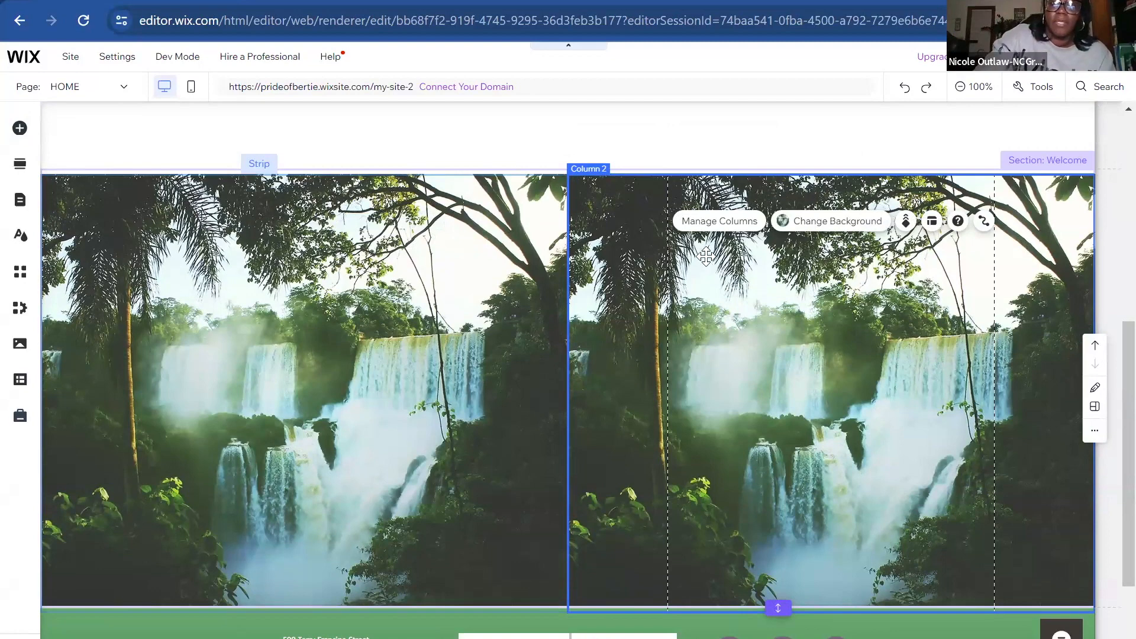
key(Delete)
Delete the second waterfall column so a single waterfall image spans the Welcome strip, and select the strip.
click(1021, 385)
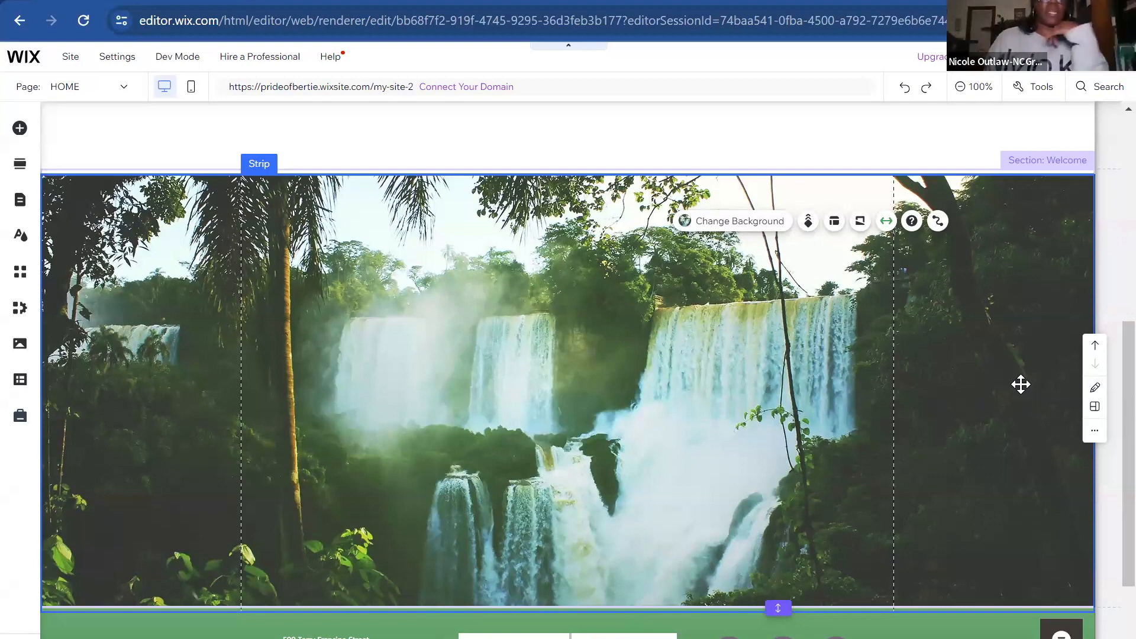
Browse the box and strip designs available among the addable elements, including the Classic and Featured strips.
click(20, 129)
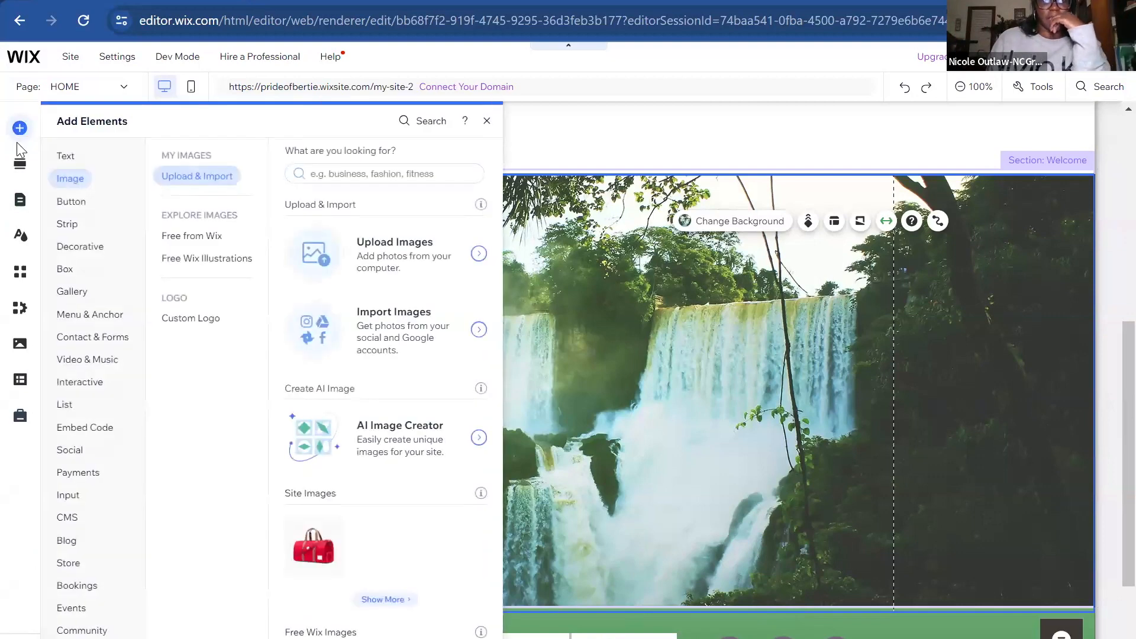
click(64, 269)
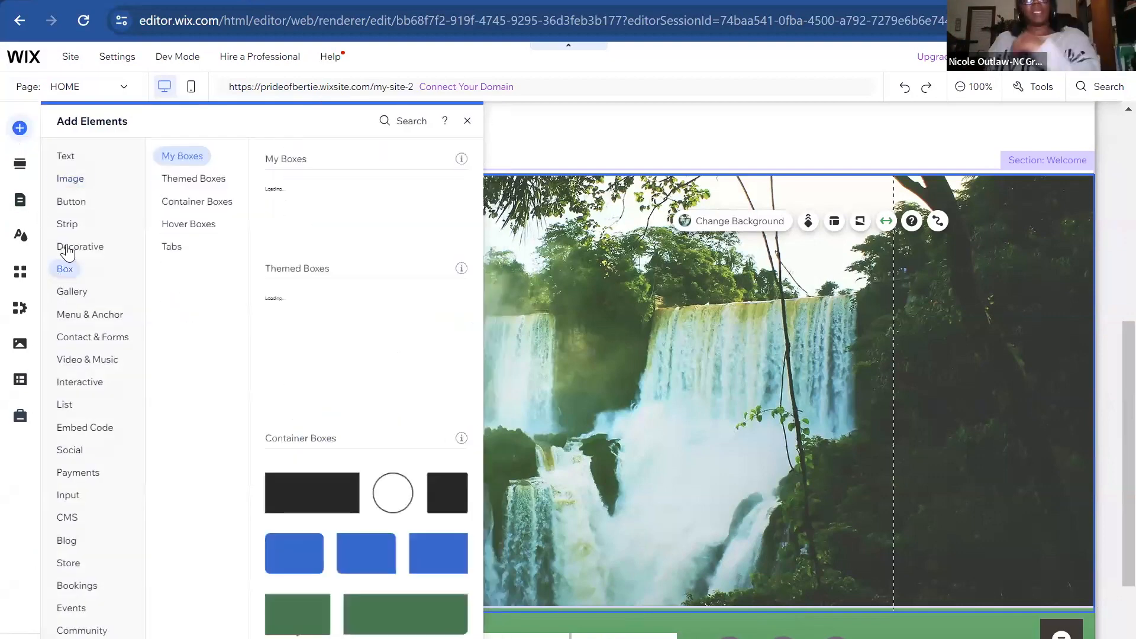
click(73, 225)
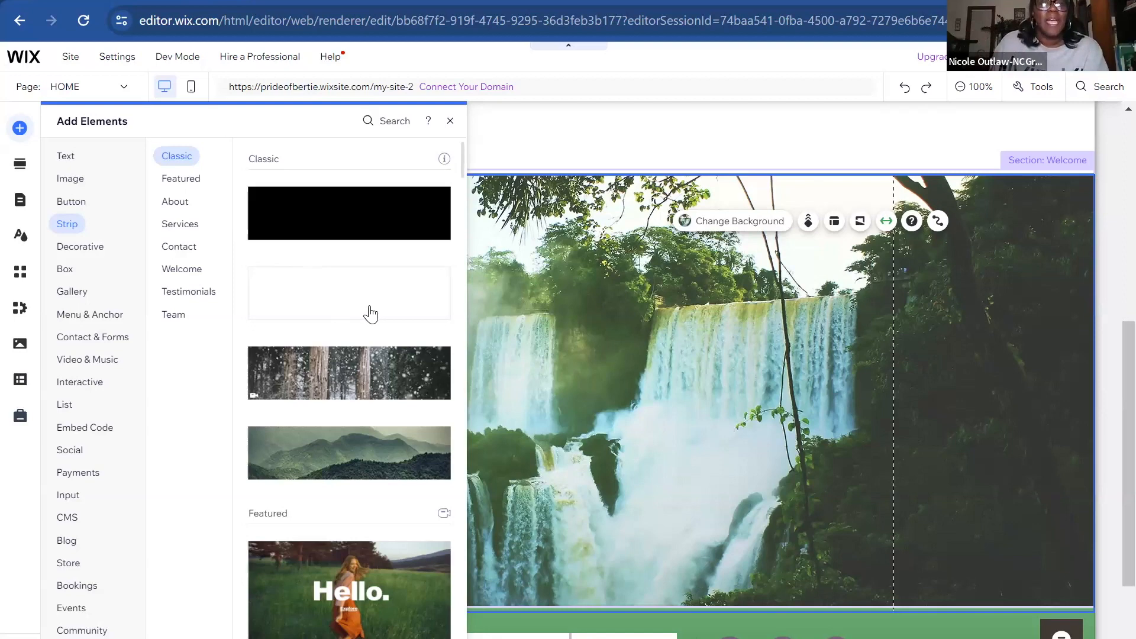
scroll(330, 469, down, 3)
scroll(326, 469, down, 2)
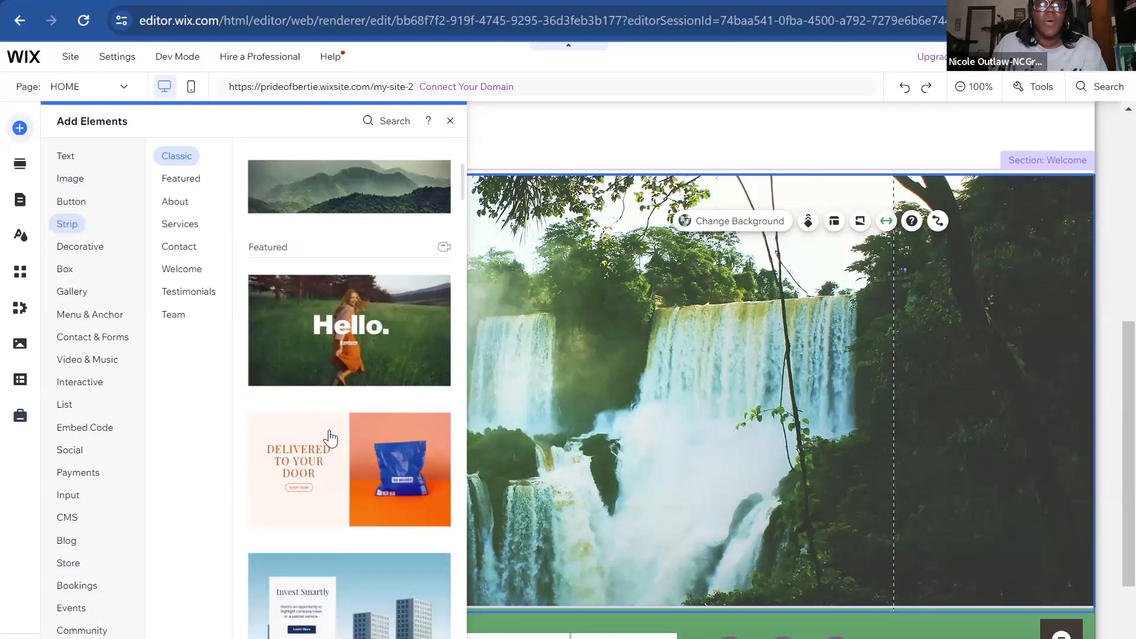
scroll(325, 436, down, 3)
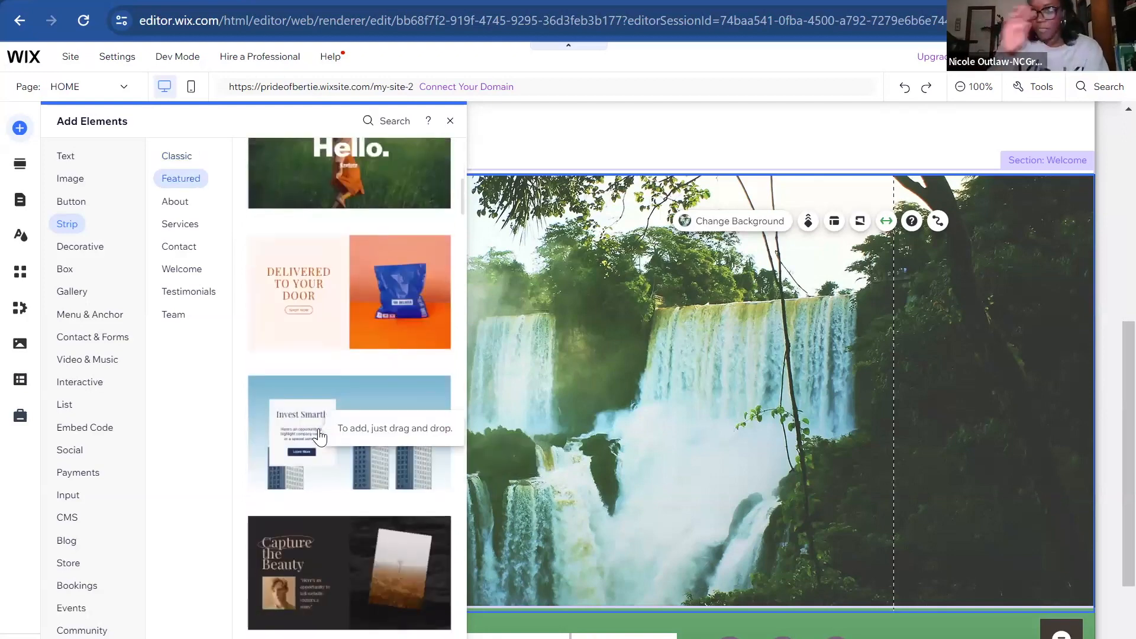
click(451, 121)
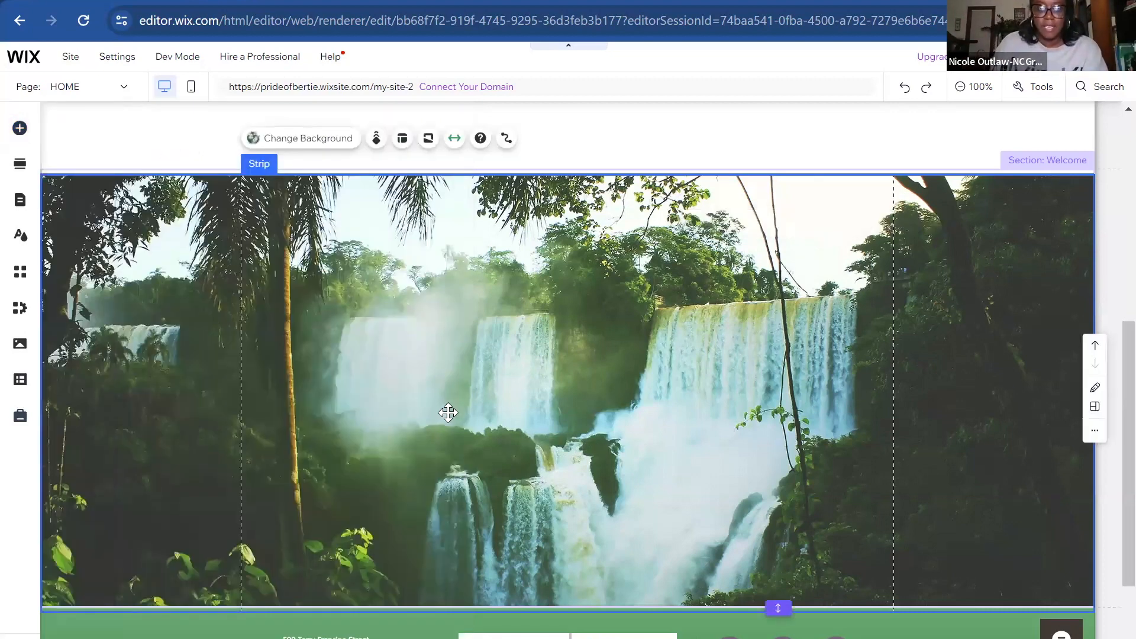
Extend the height of the Welcome section that holds the slideshow, enlarging the blank area between the slideshow and the waterfall strip.
scroll(451, 413, down, 3)
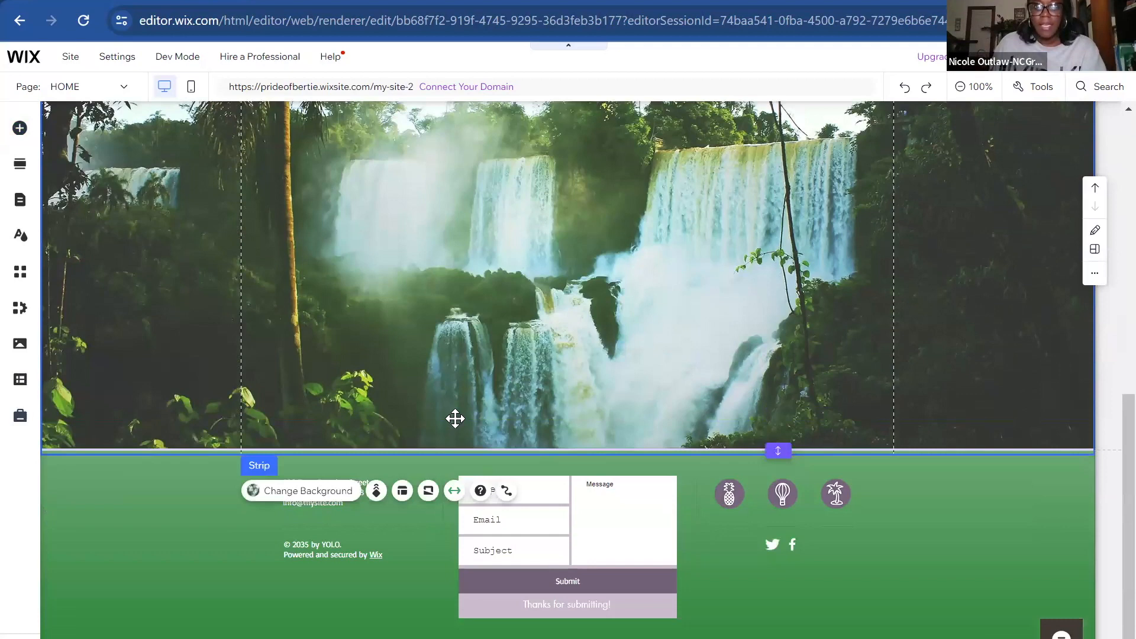
scroll(455, 418, up, 10)
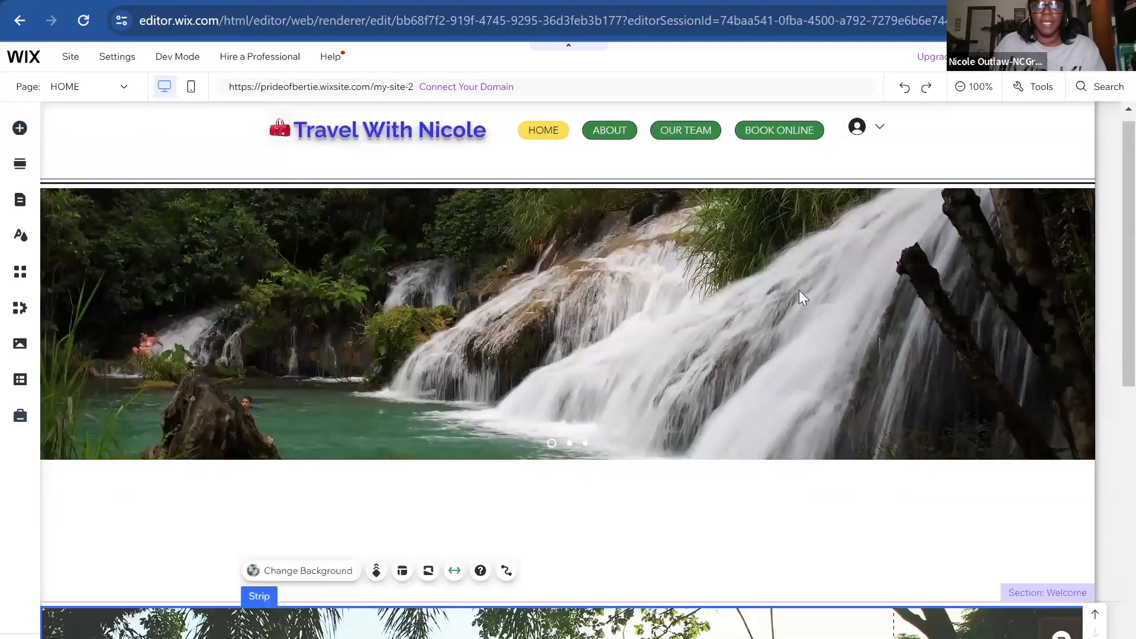
scroll(793, 278, down, 4)
click(577, 331)
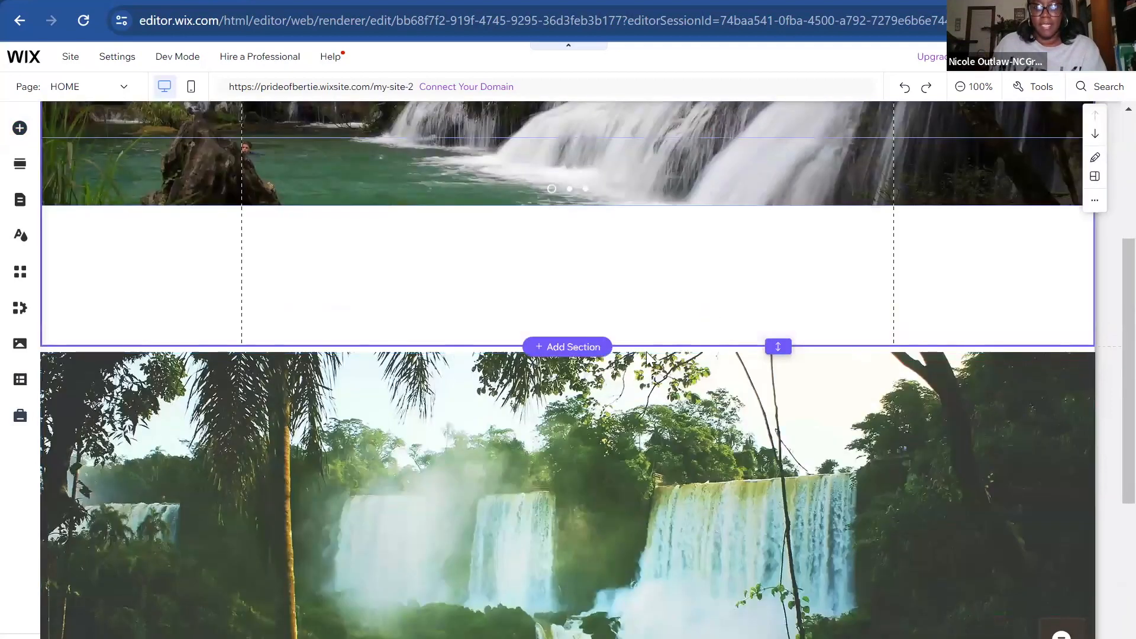
mouse_move(623, 354)
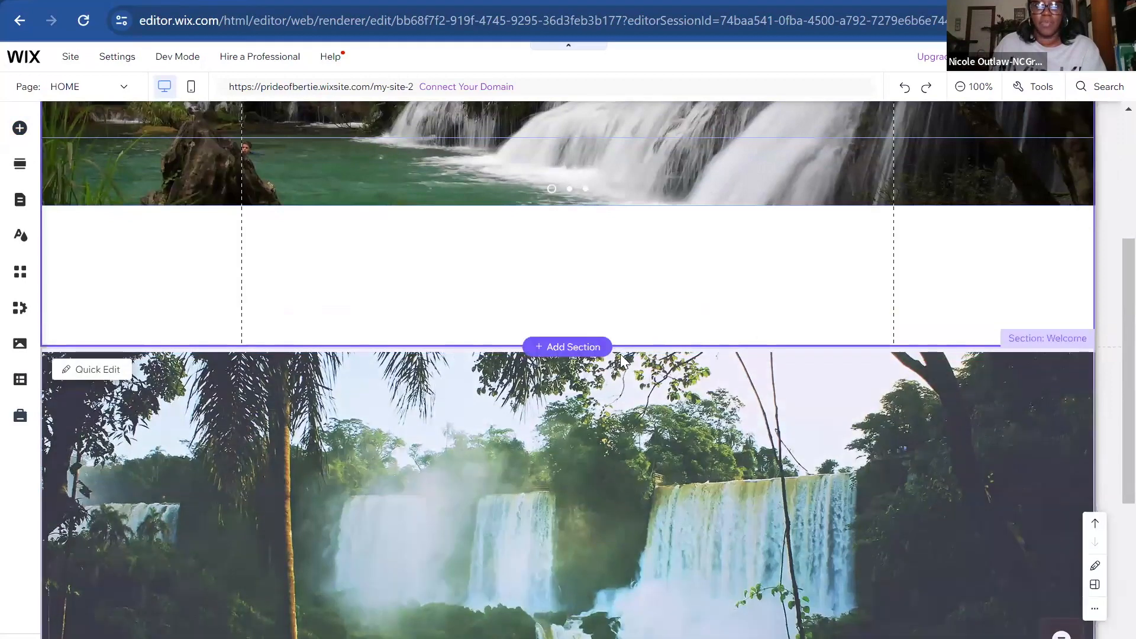
scroll(621, 346, up, 4)
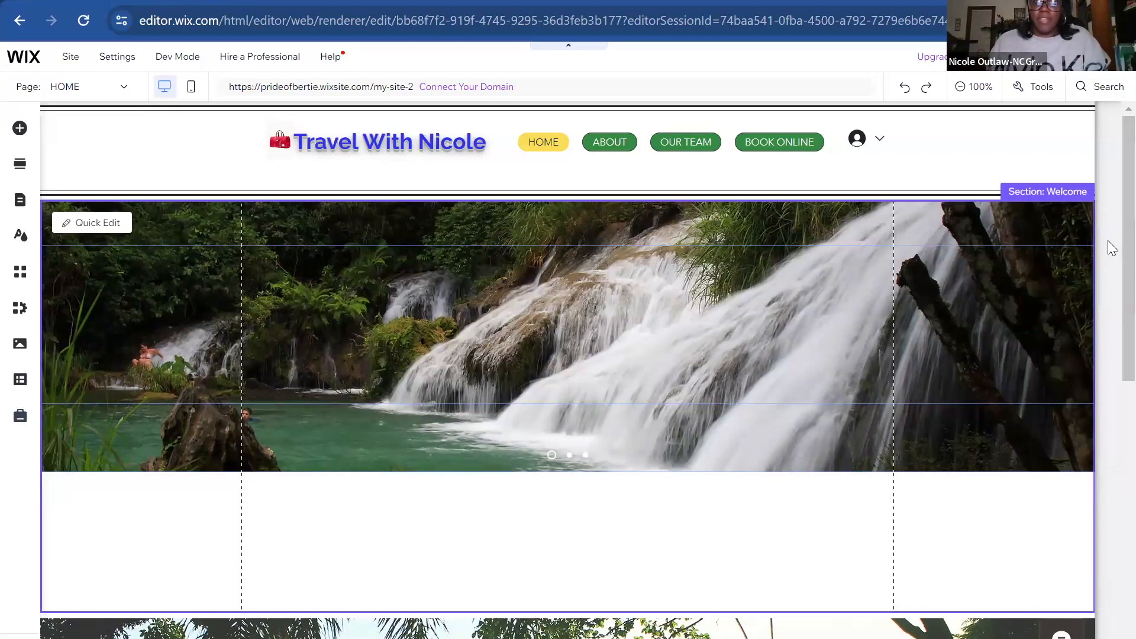
click(991, 506)
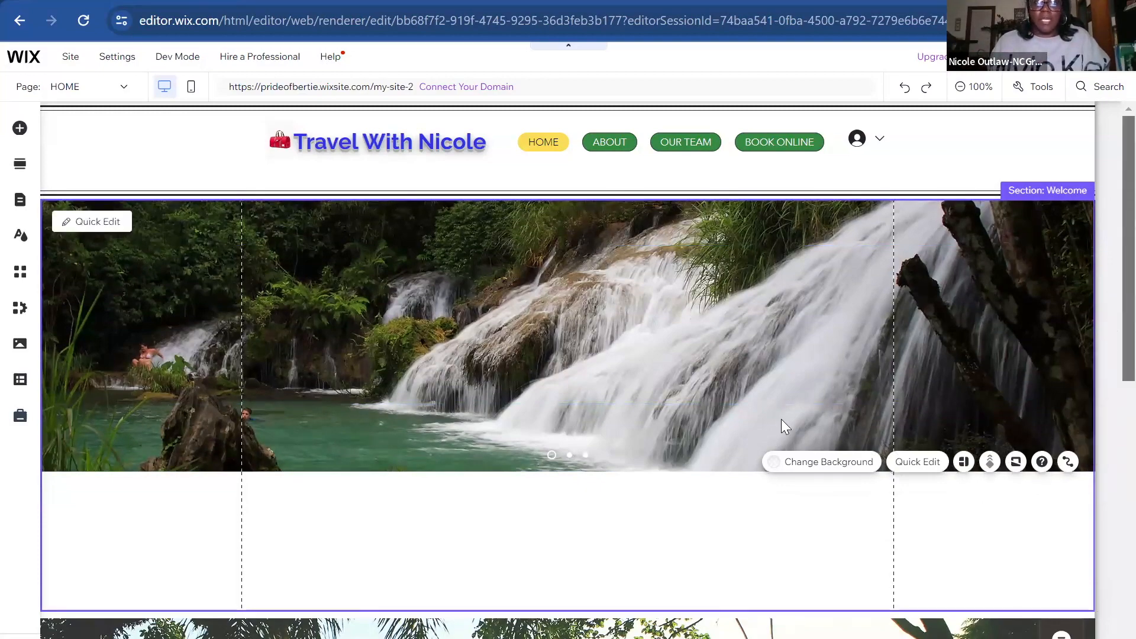
scroll(565, 467, down, 2)
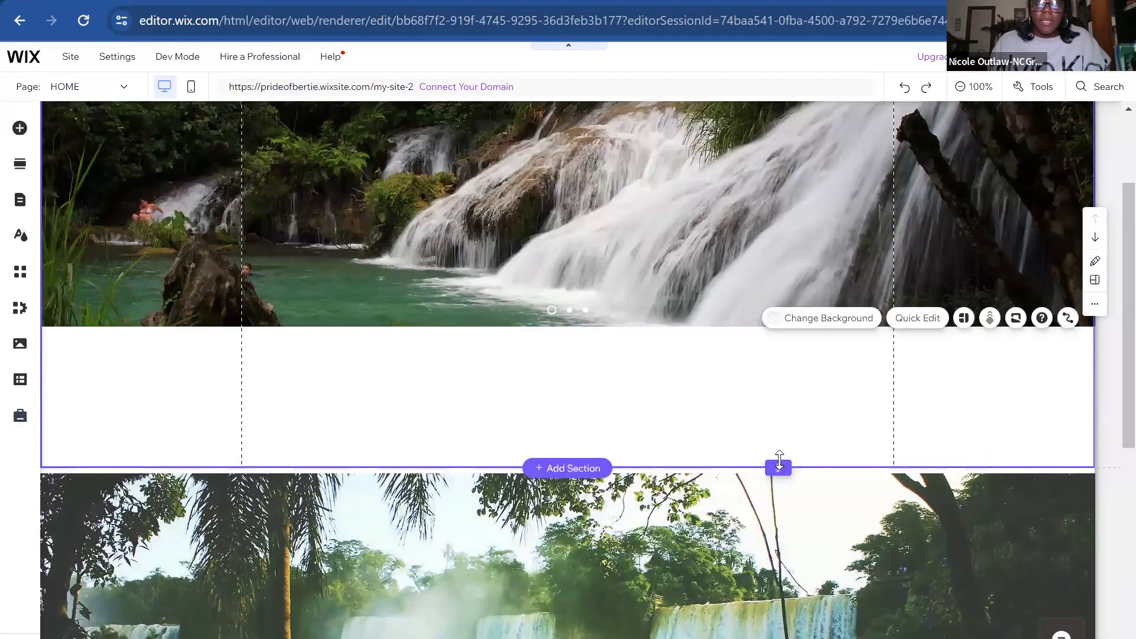
drag(778, 467, 777, 633)
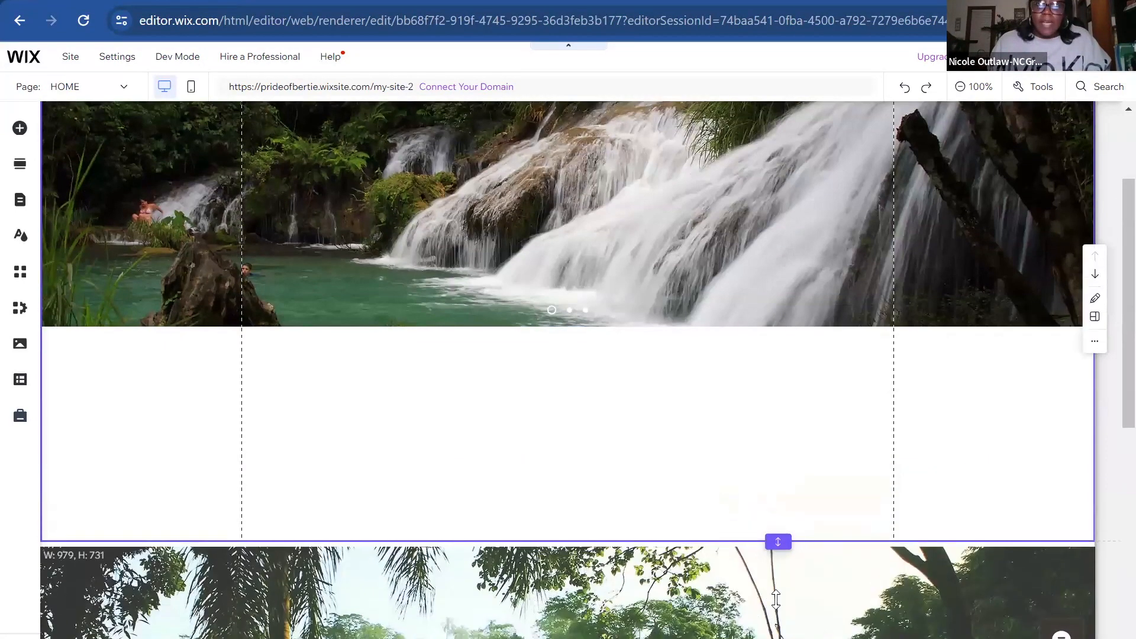
scroll(779, 369, down, 4)
drag(779, 368, 777, 461)
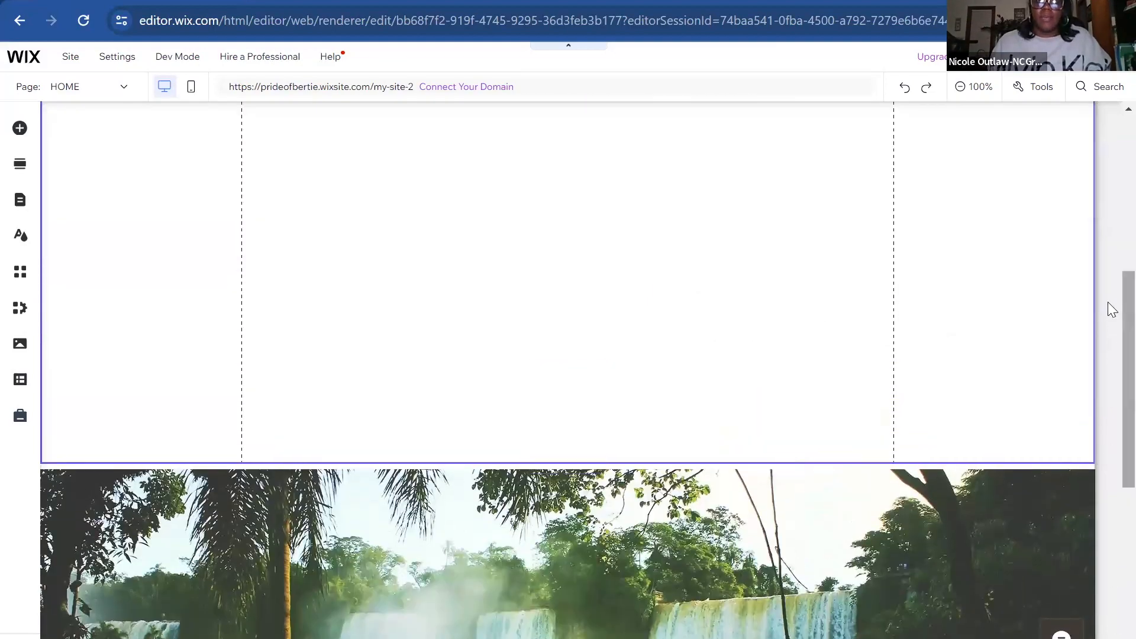
Browse the Box, Video & Music and Payments categories for an element to fill the blank area.
scroll(1108, 302, up, 3)
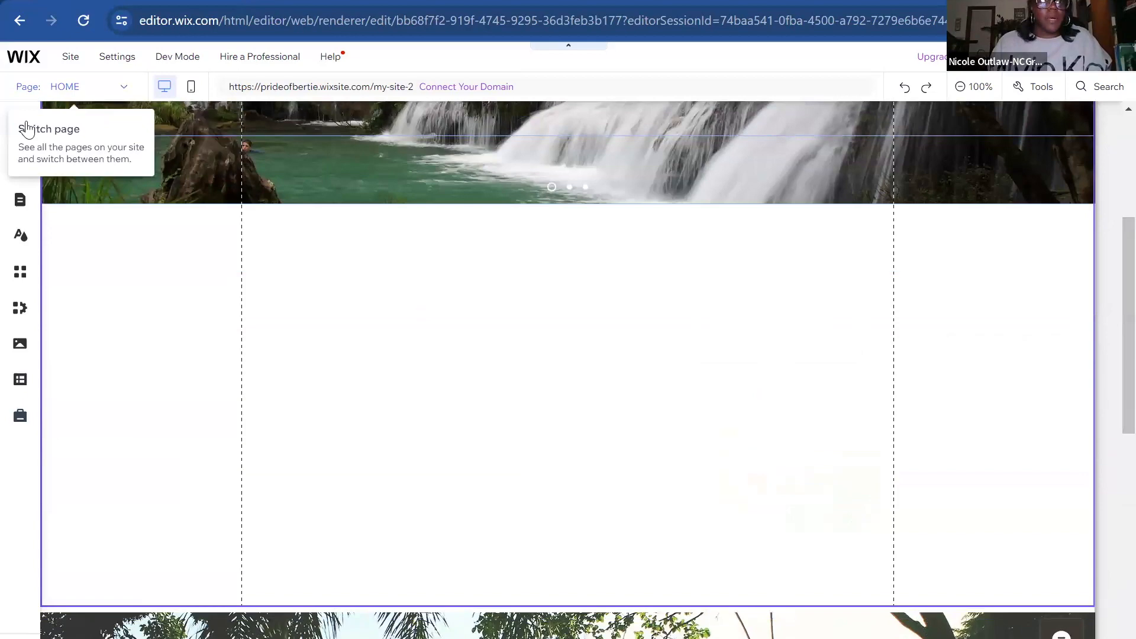
click(22, 134)
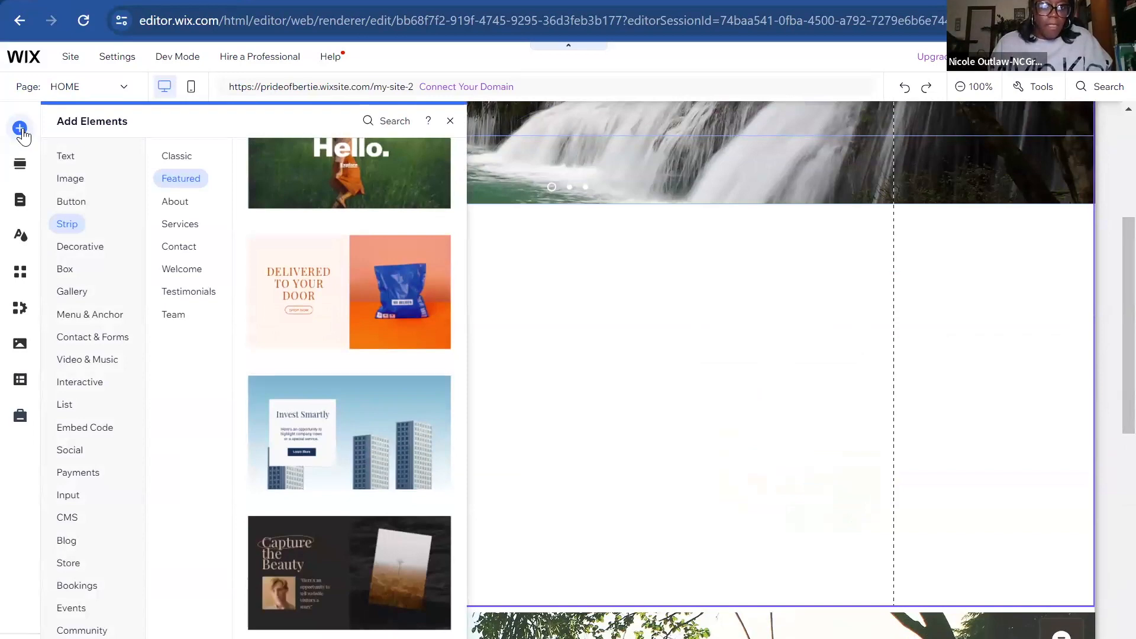
click(64, 155)
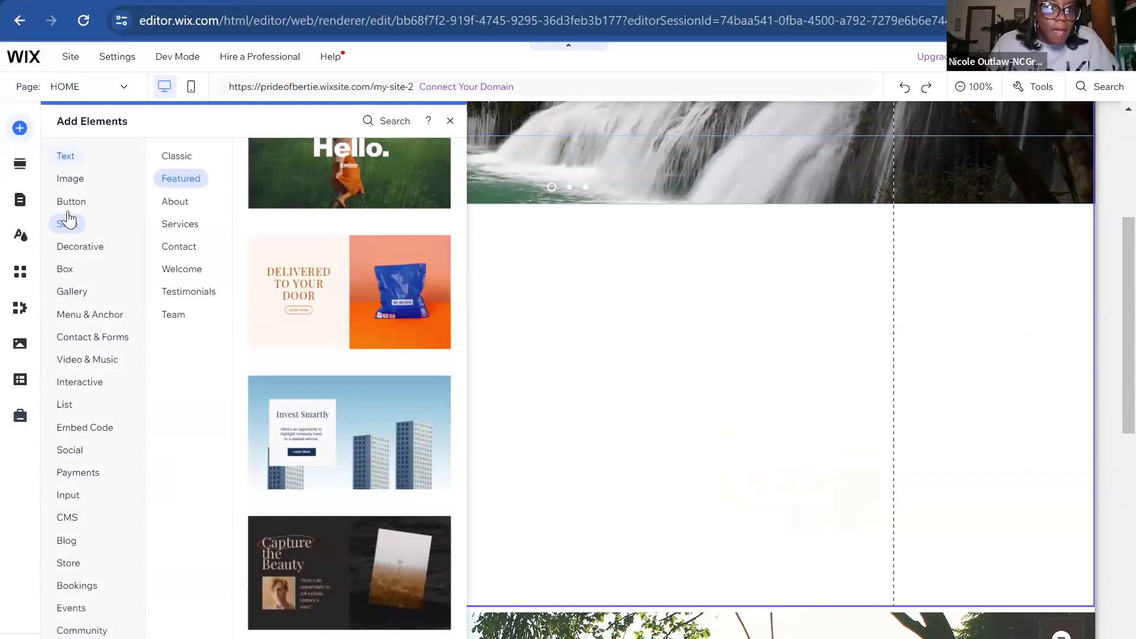
click(70, 267)
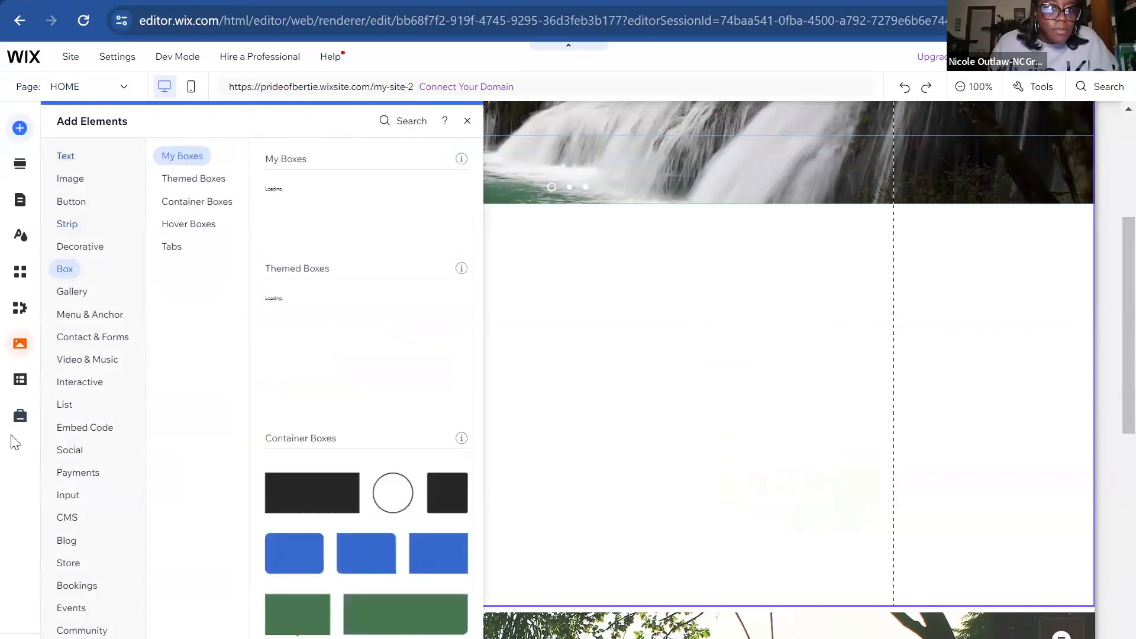
click(97, 359)
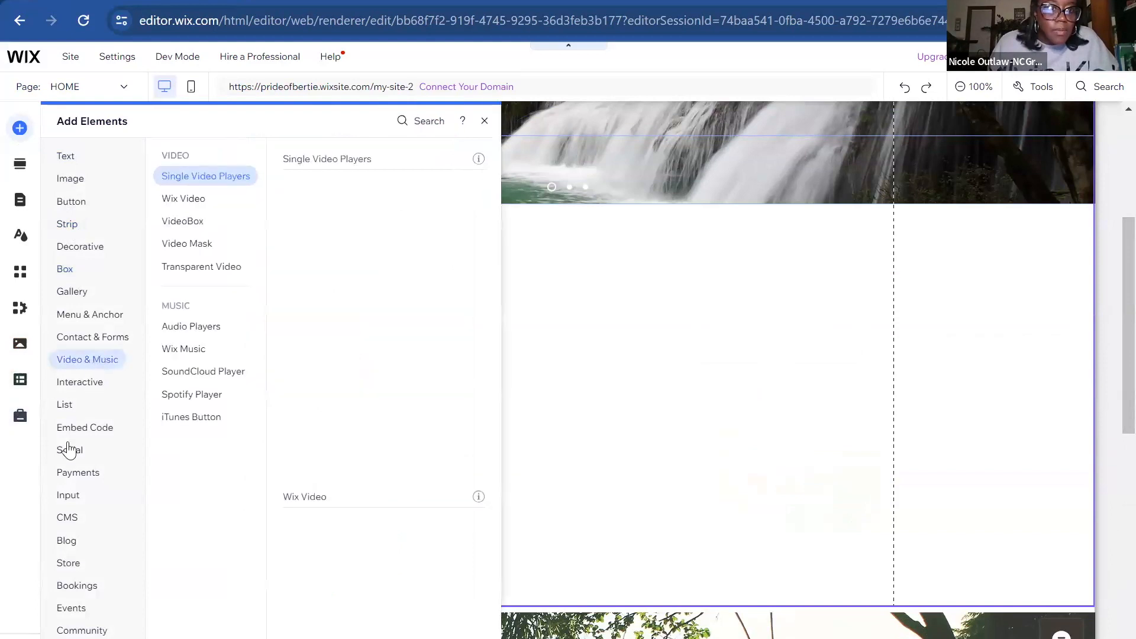
click(55, 474)
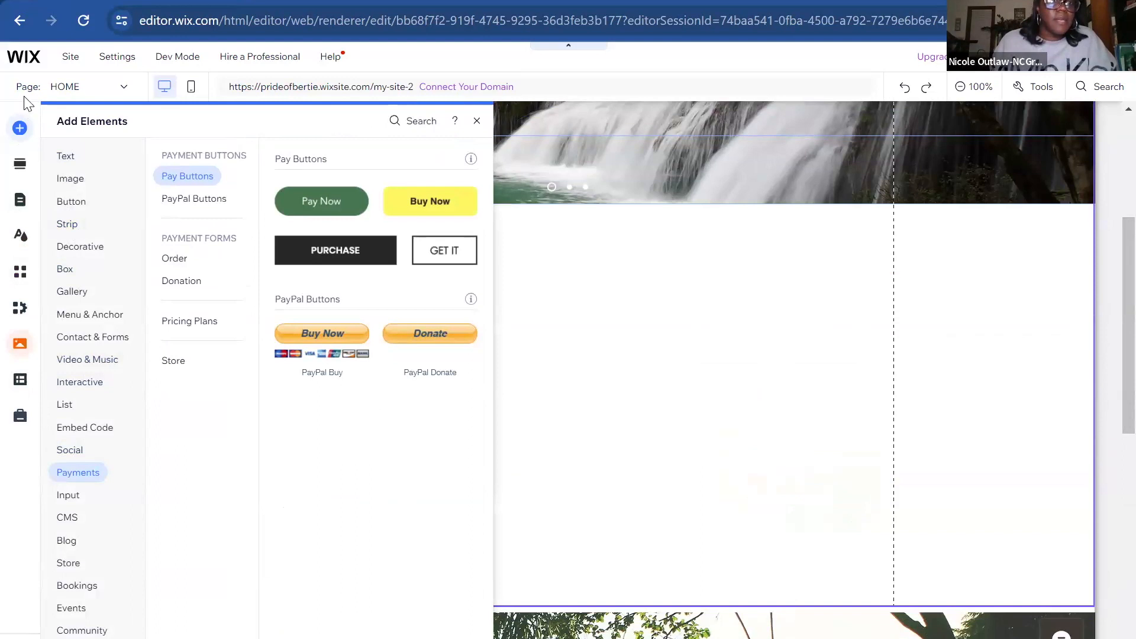
Add the travel slideshow video from the site files to the blank area below the waterfall slideshow.
click(20, 347)
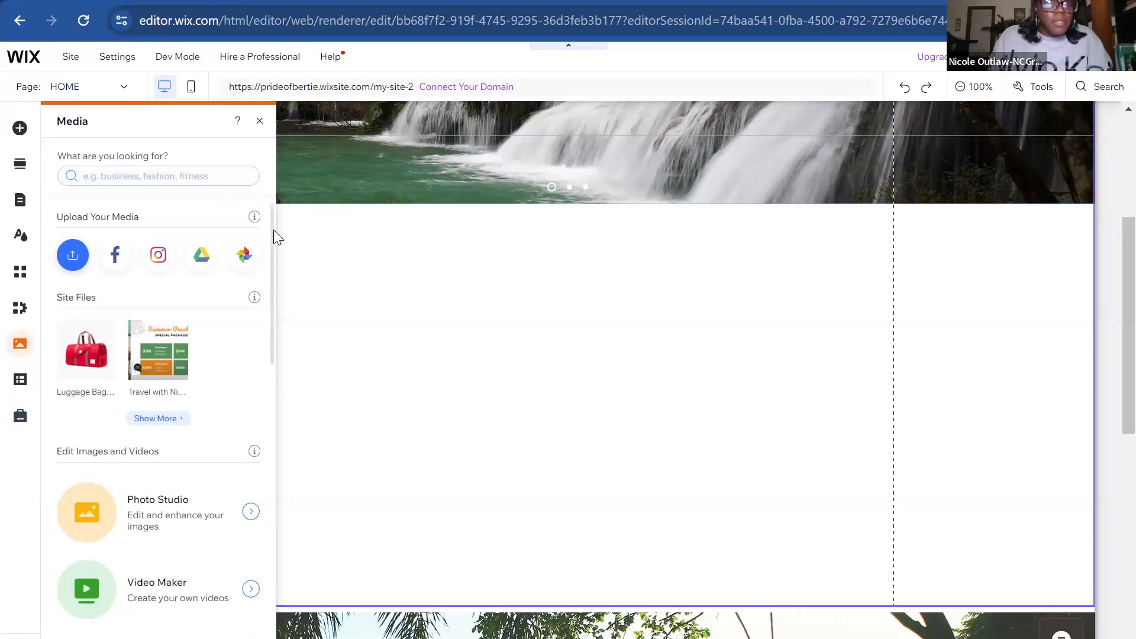
scroll(266, 278, down, 4)
scroll(255, 331, down, 3)
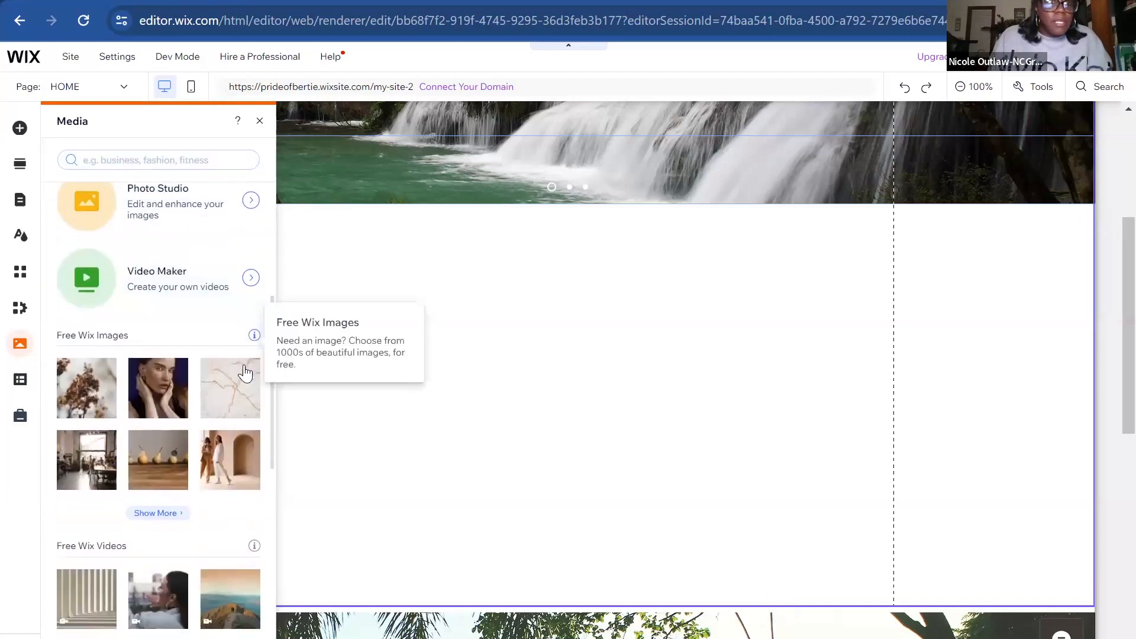
scroll(242, 385, up, 7)
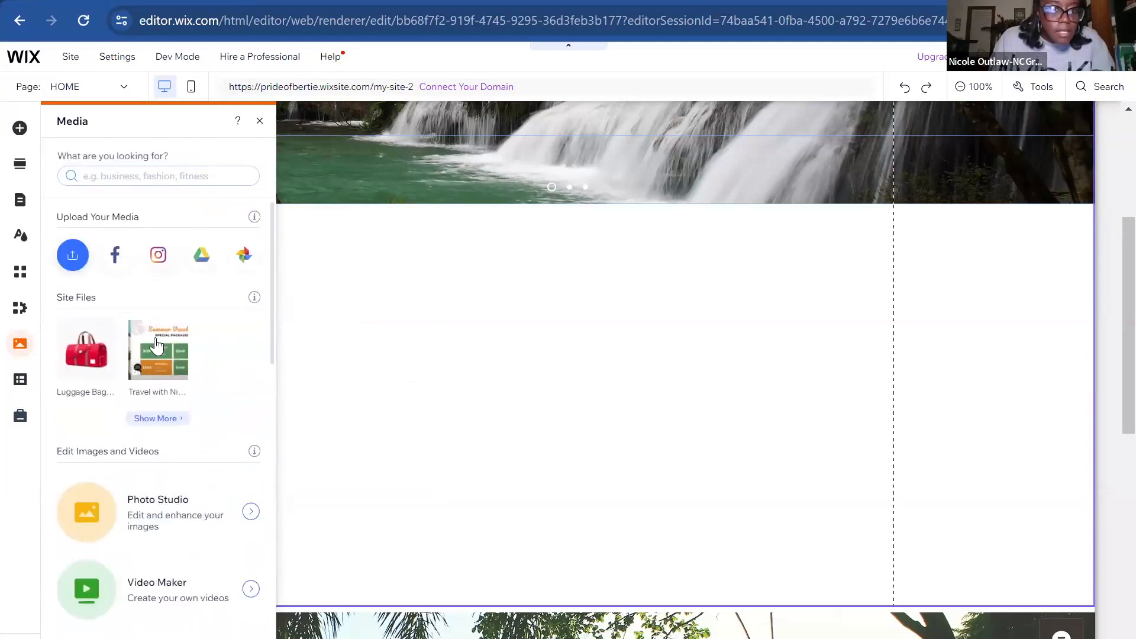
mouse_move(157, 349)
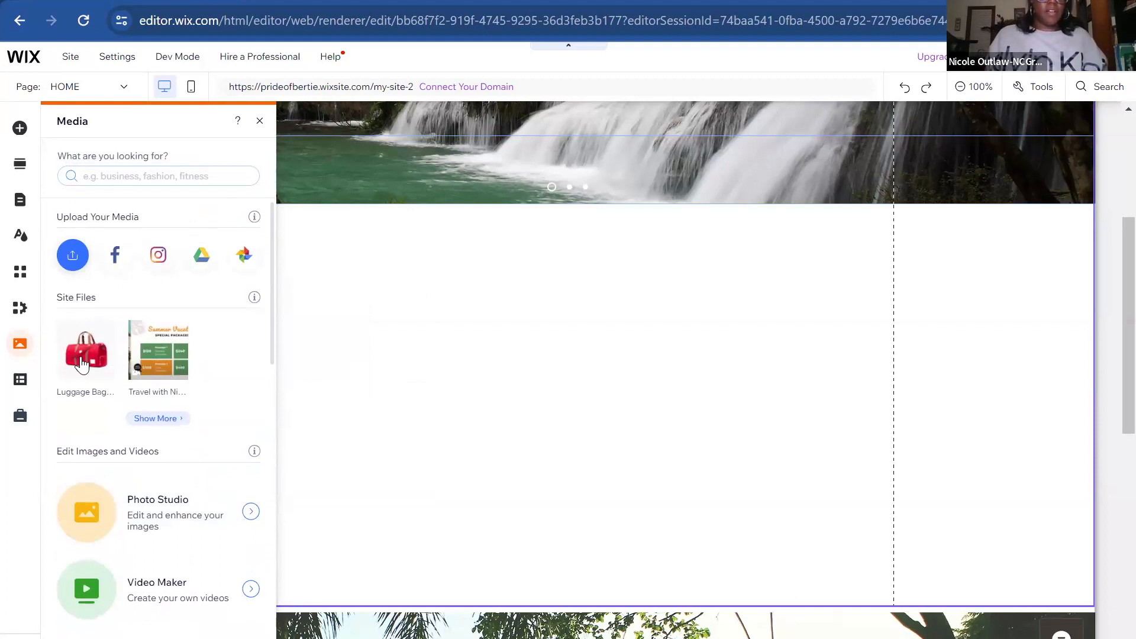
mouse_move(81, 364)
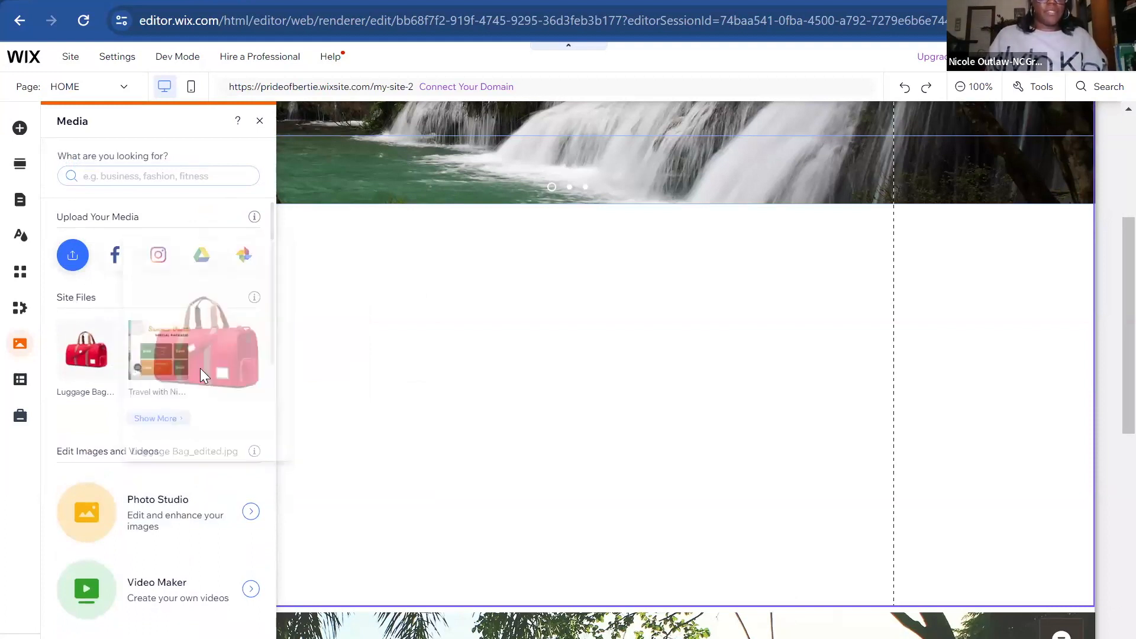
mouse_move(169, 376)
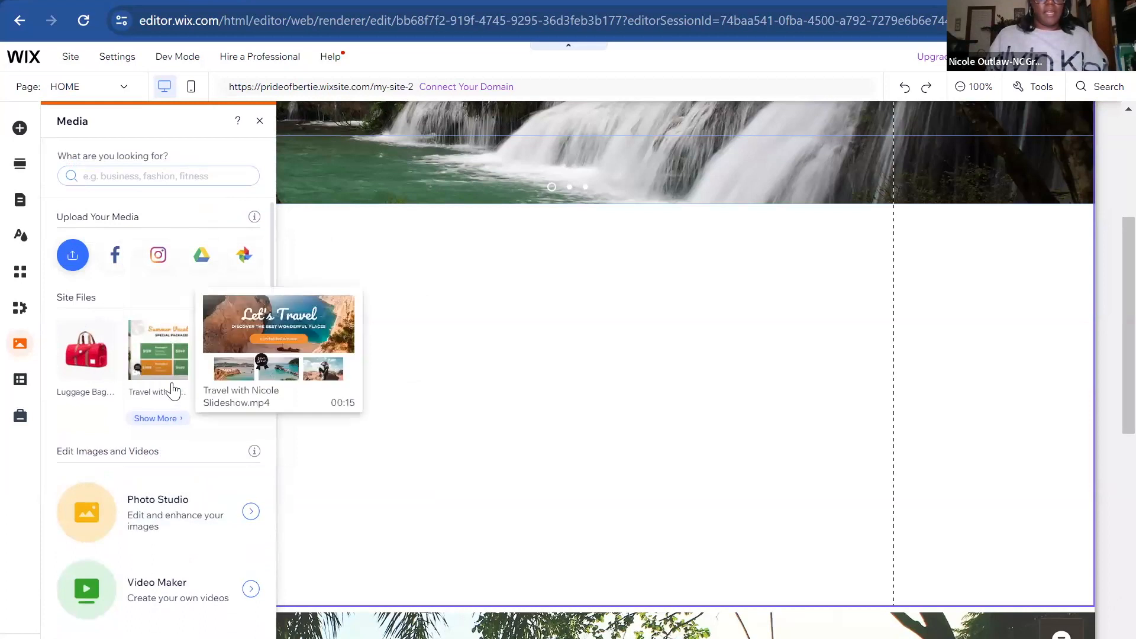
click(160, 347)
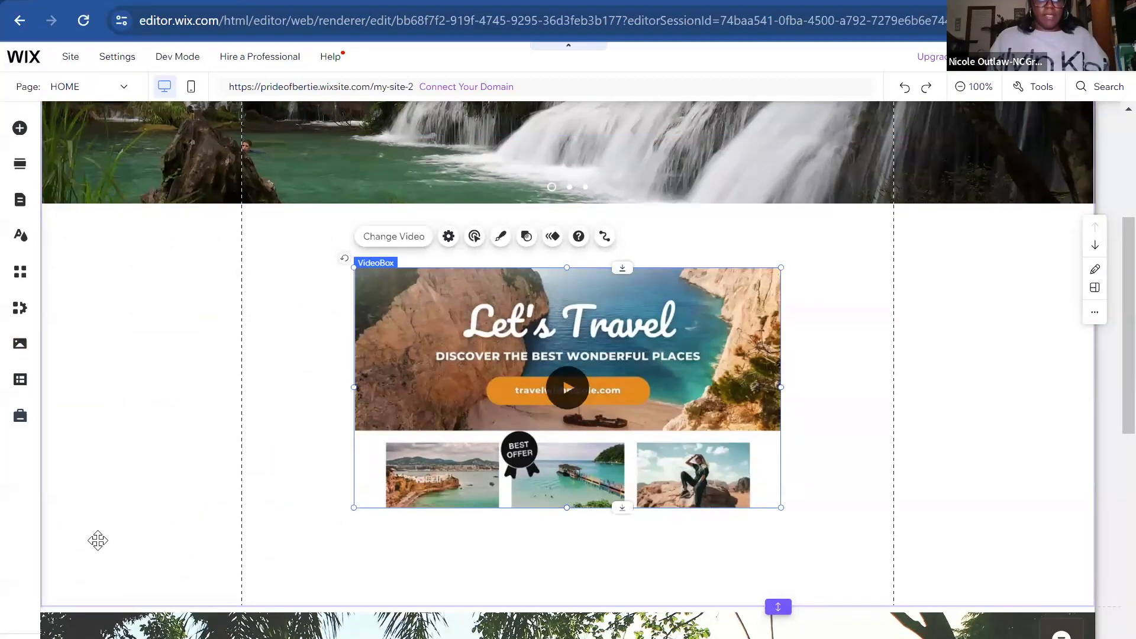
Try to widen the video box toward the section's left edge, undo the resize, and check the VideoBox settings.
drag(354, 388, 116, 388)
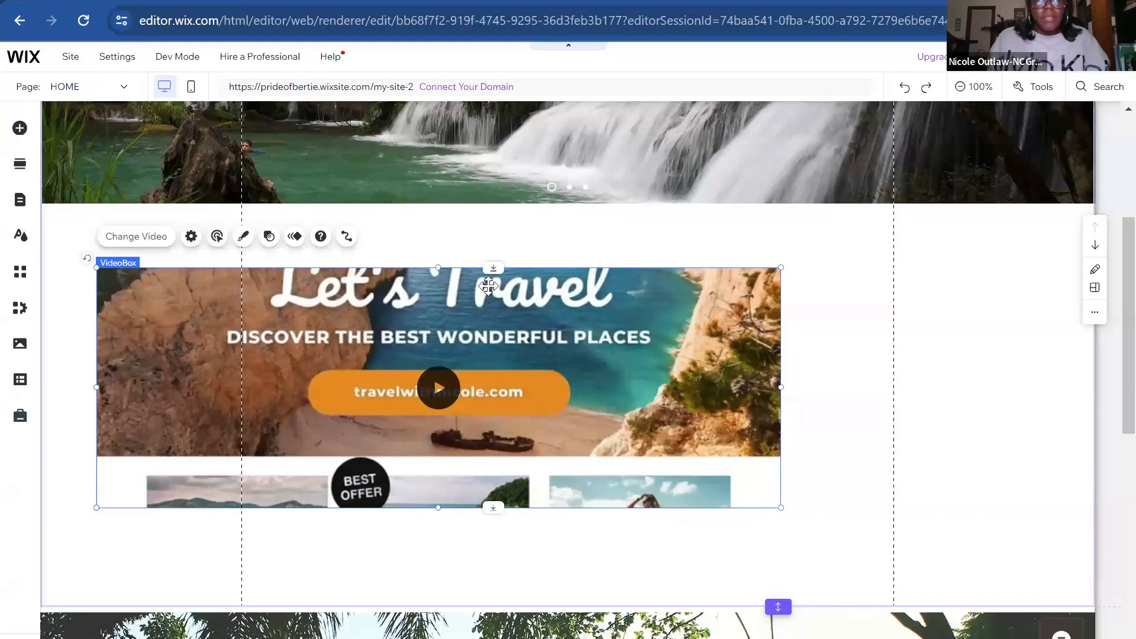
key(ctrl+z)
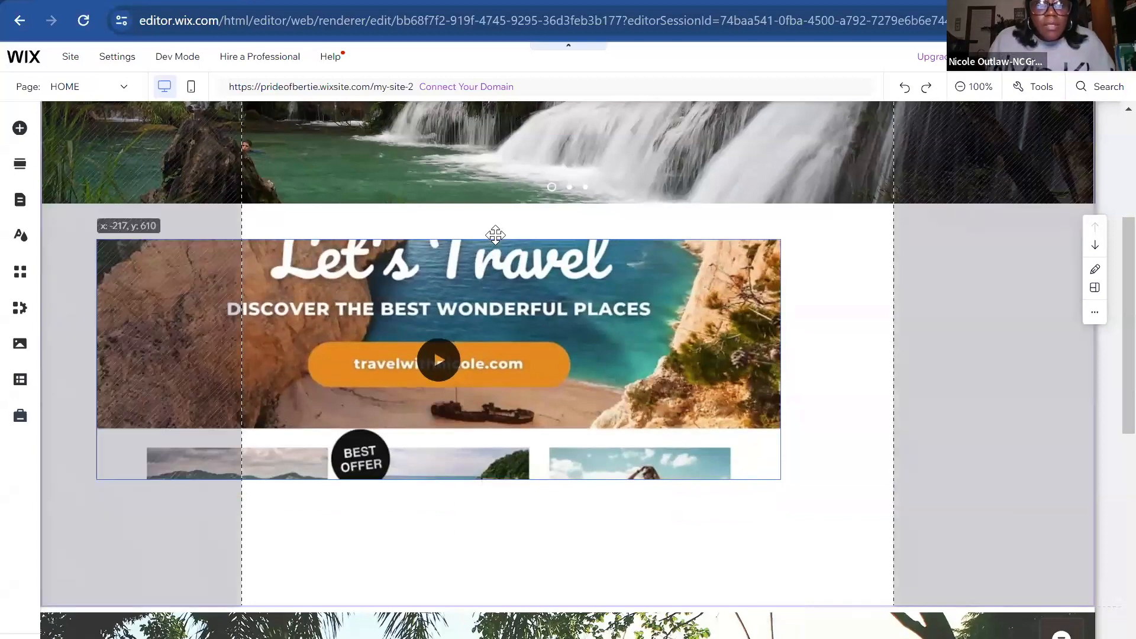
right_click(599, 323)
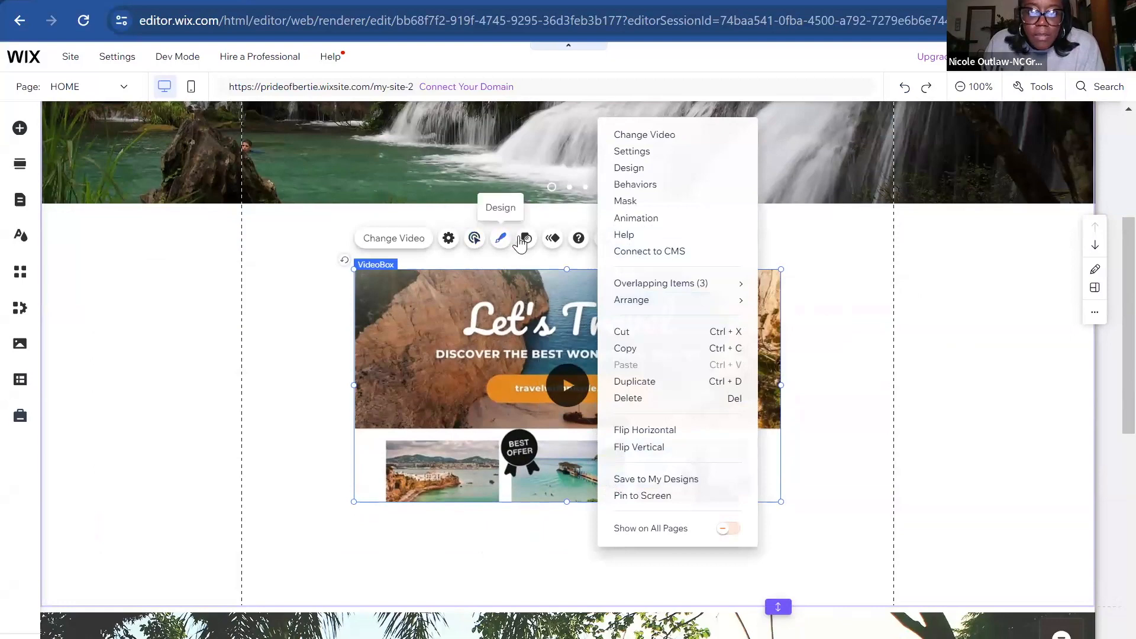
click(448, 239)
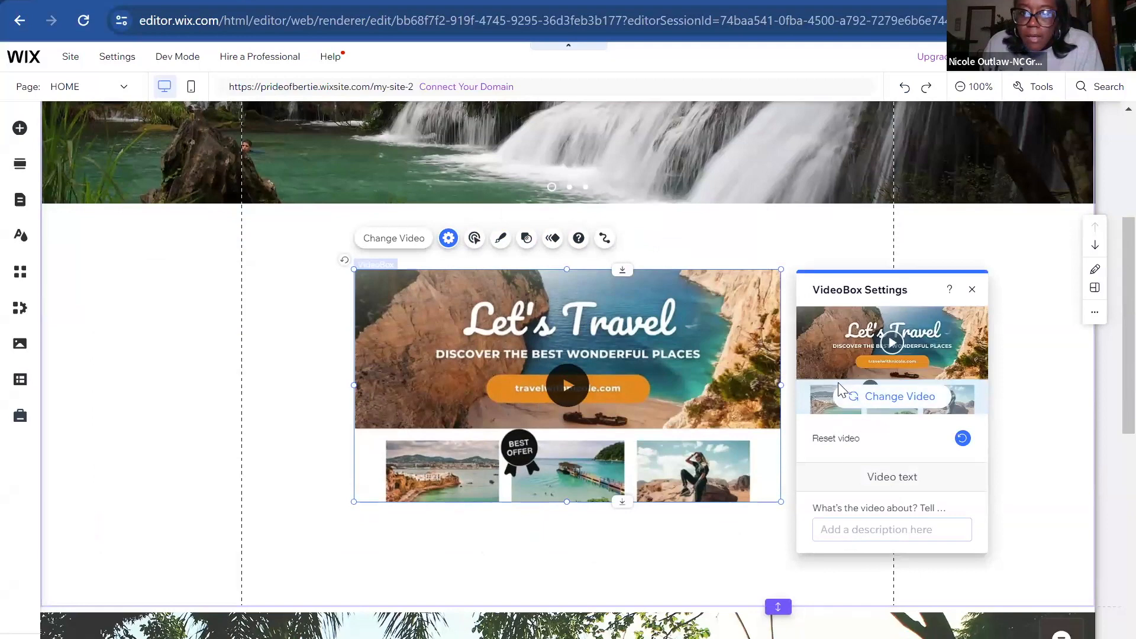
click(244, 435)
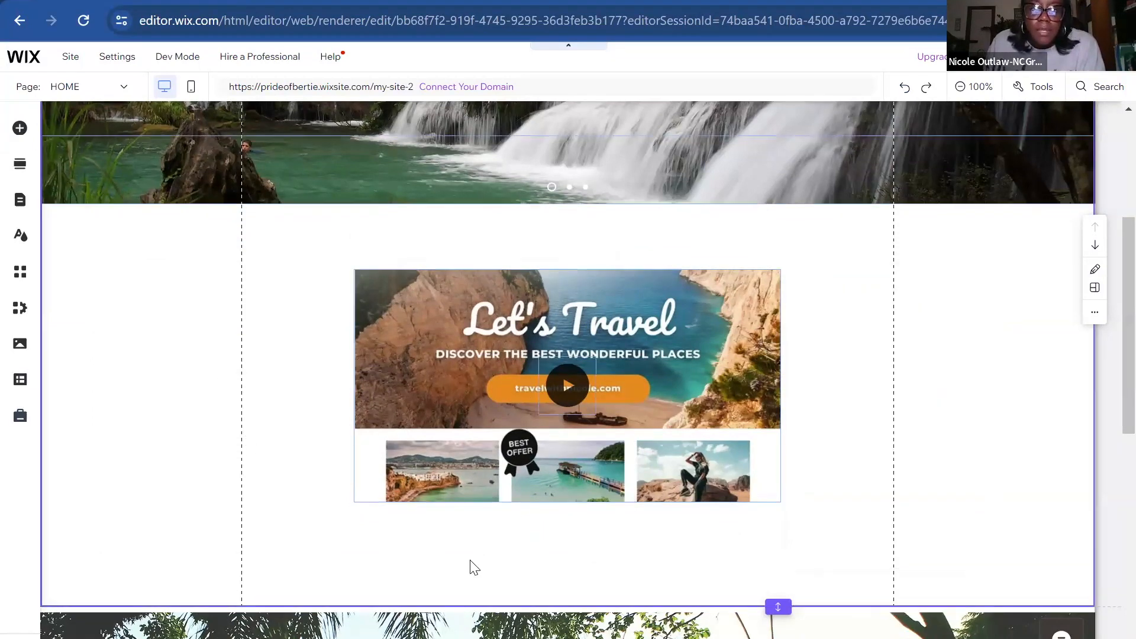
Shorten the upper Welcome section so it ends just below the video, and select the waterfall slideshow above it.
drag(770, 599, 723, 403)
click(575, 197)
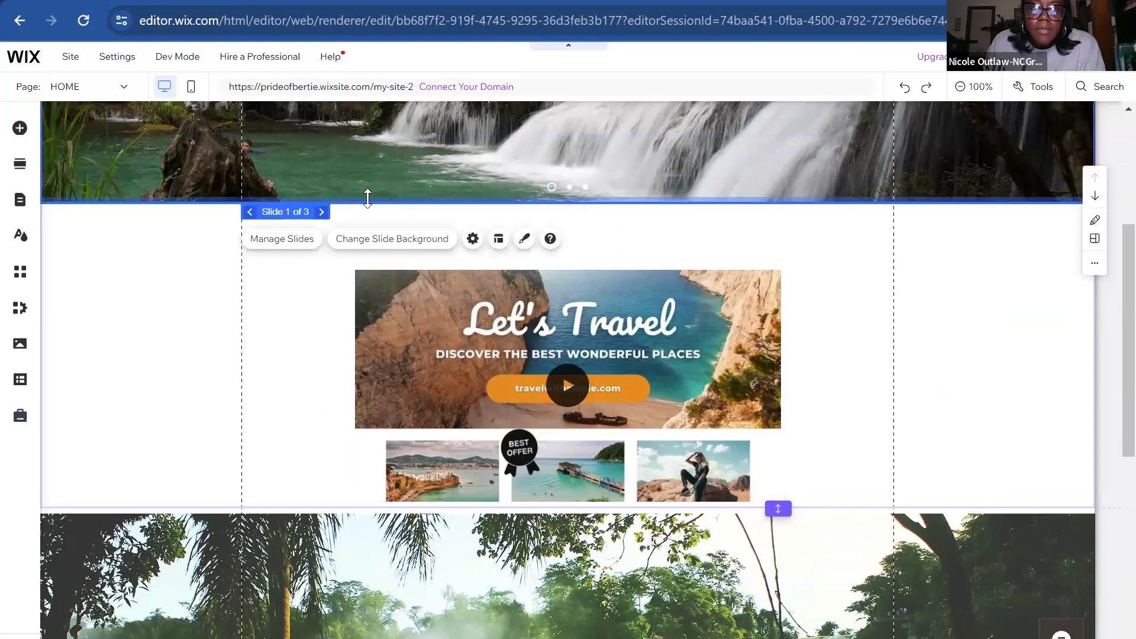
Extend the waterfall slideshow downward so it ends just above the travel video.
click(598, 252)
click(532, 278)
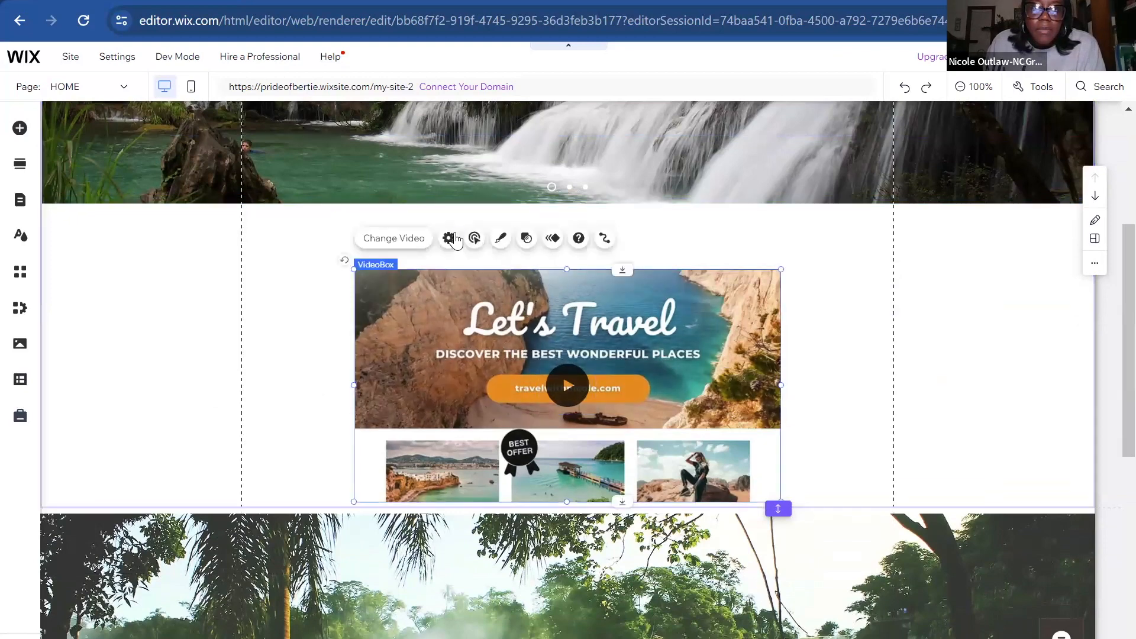
click(329, 223)
mouse_move(633, 202)
mouse_down()
mouse_move(637, 253)
mouse_move(925, 353)
mouse_up()
Open the custom color settings for the background of the section holding the video.
click(847, 359)
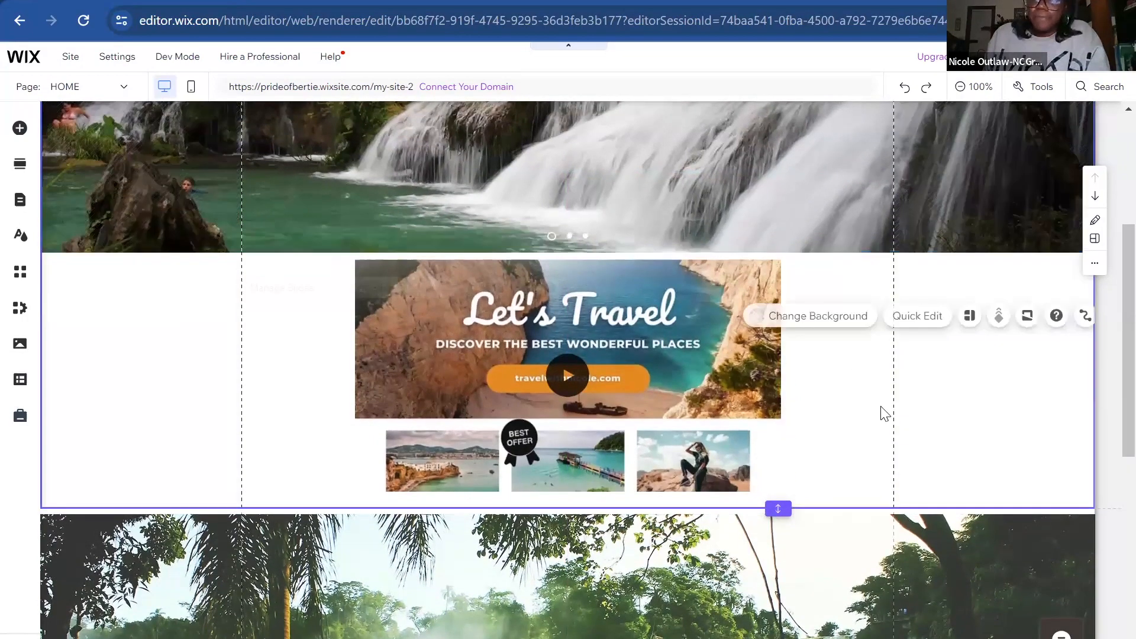
click(840, 373)
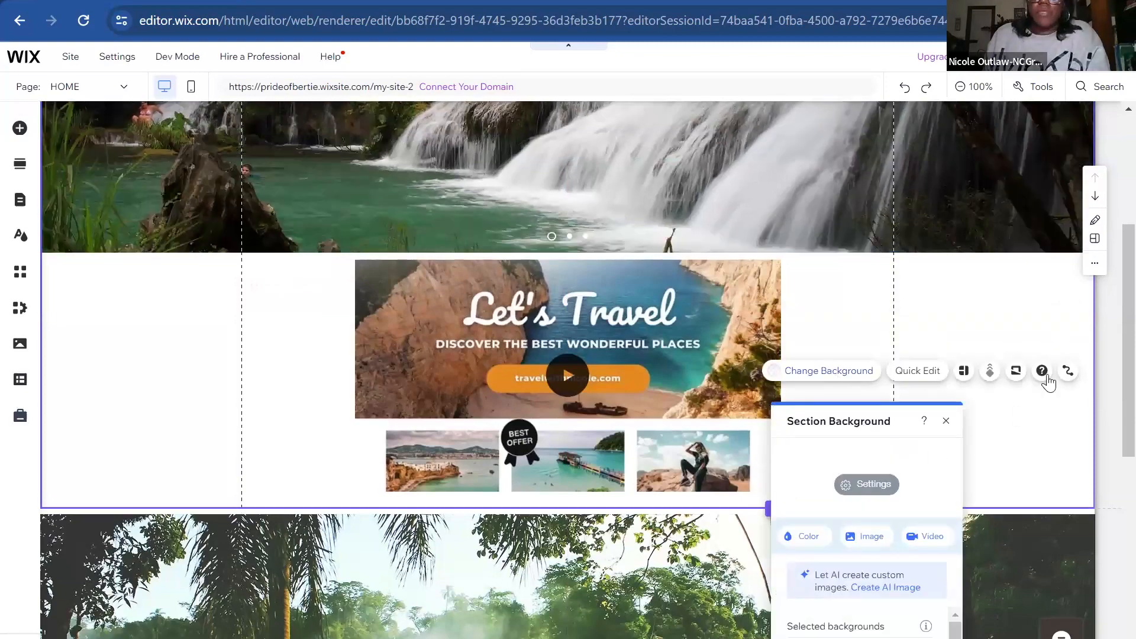
scroll(1102, 390, down, 4)
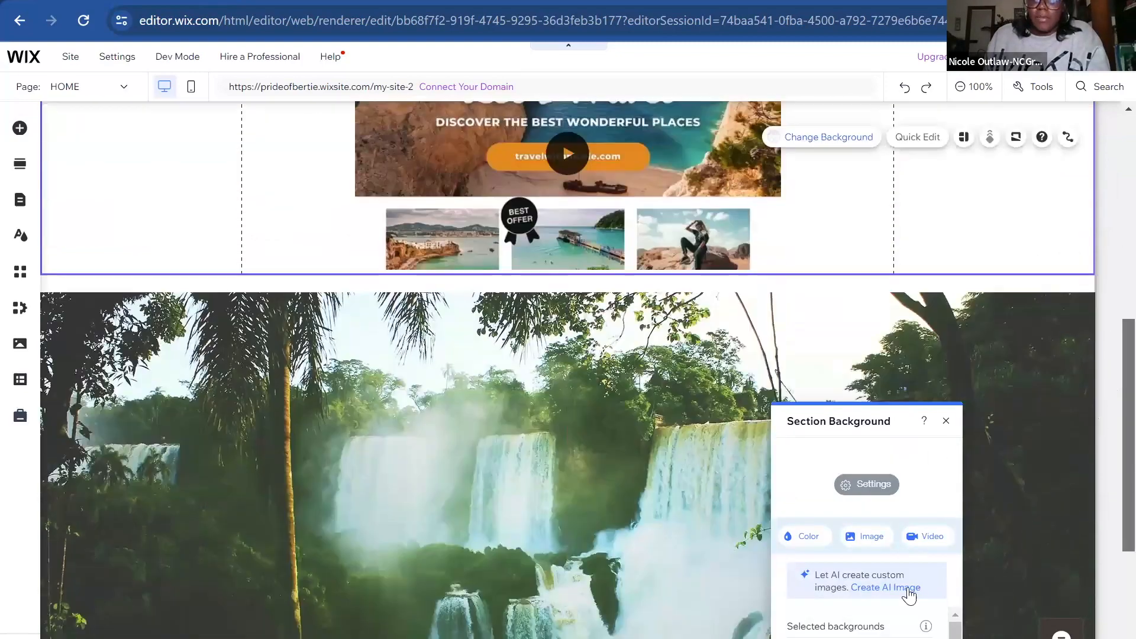
scroll(862, 419, down, 1)
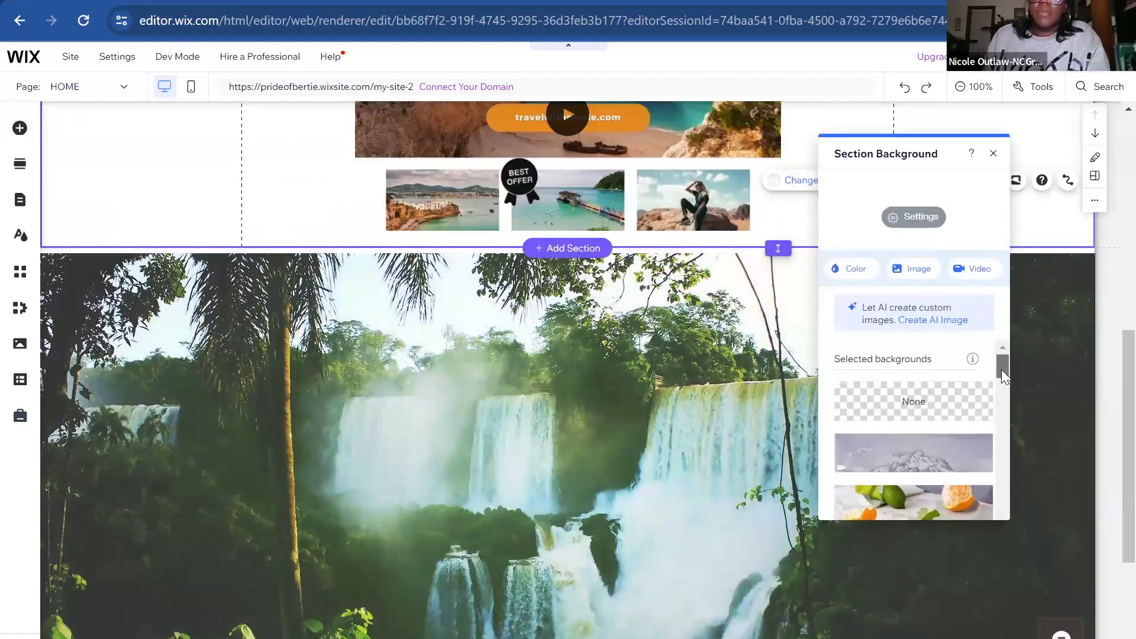
click(850, 269)
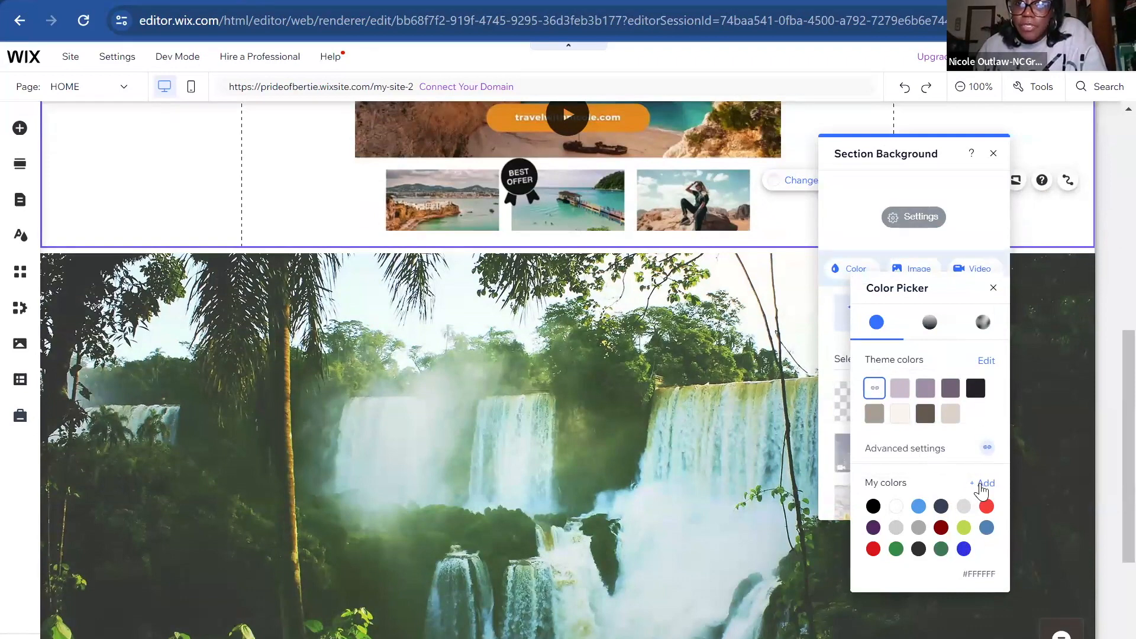
click(982, 484)
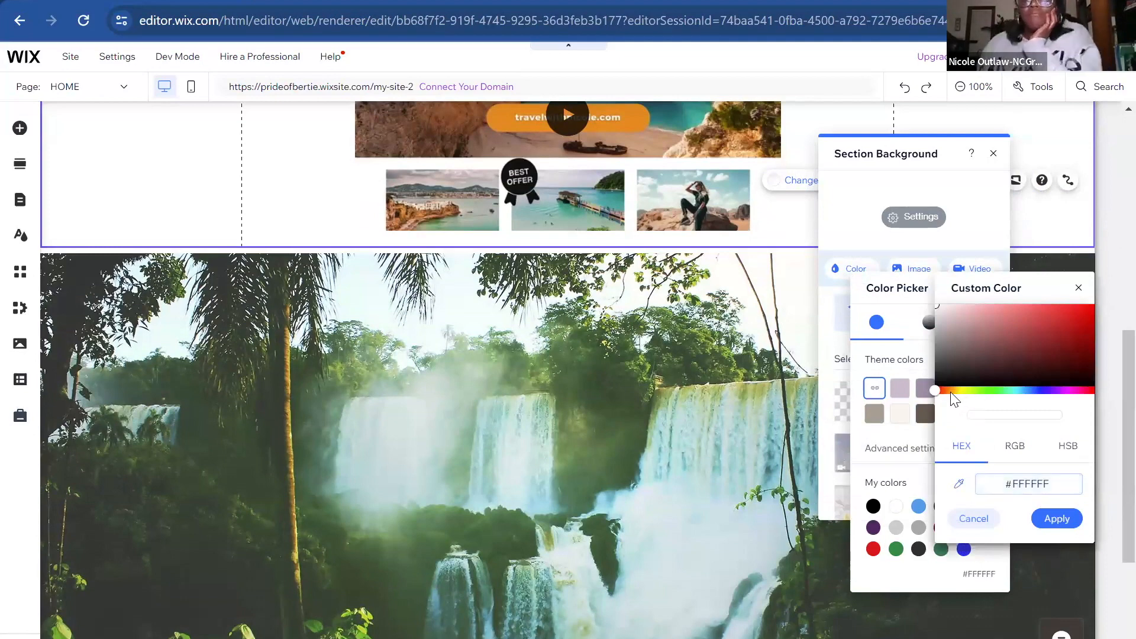
Try orange #CD8936 as the section background, settle on dark gray #232525, and close the color and background settings.
click(949, 390)
click(1053, 320)
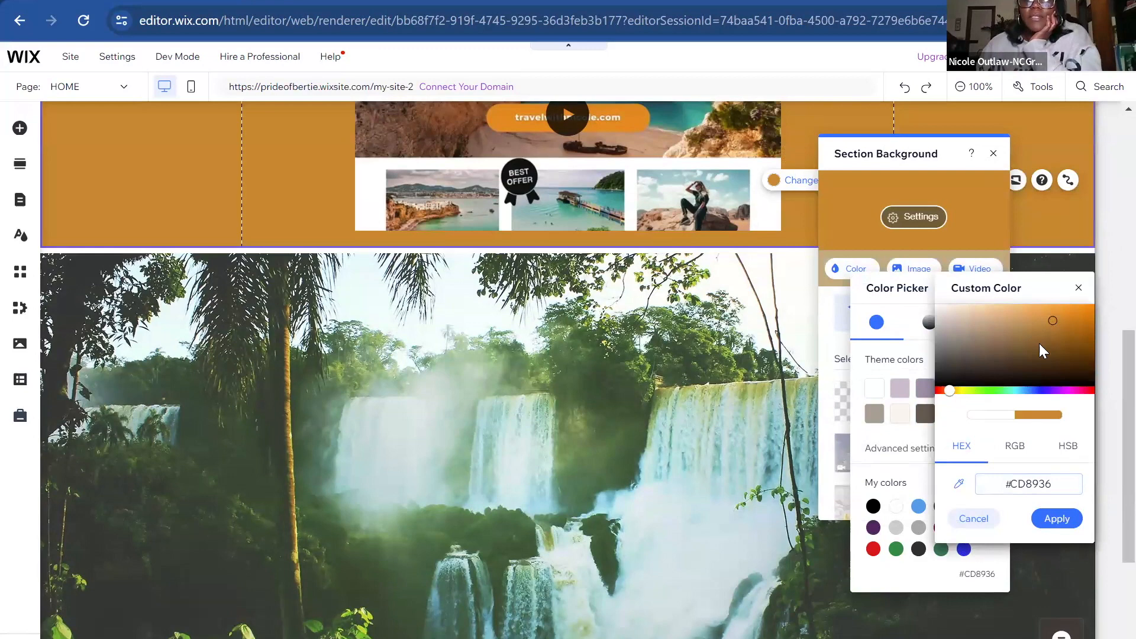
click(1018, 391)
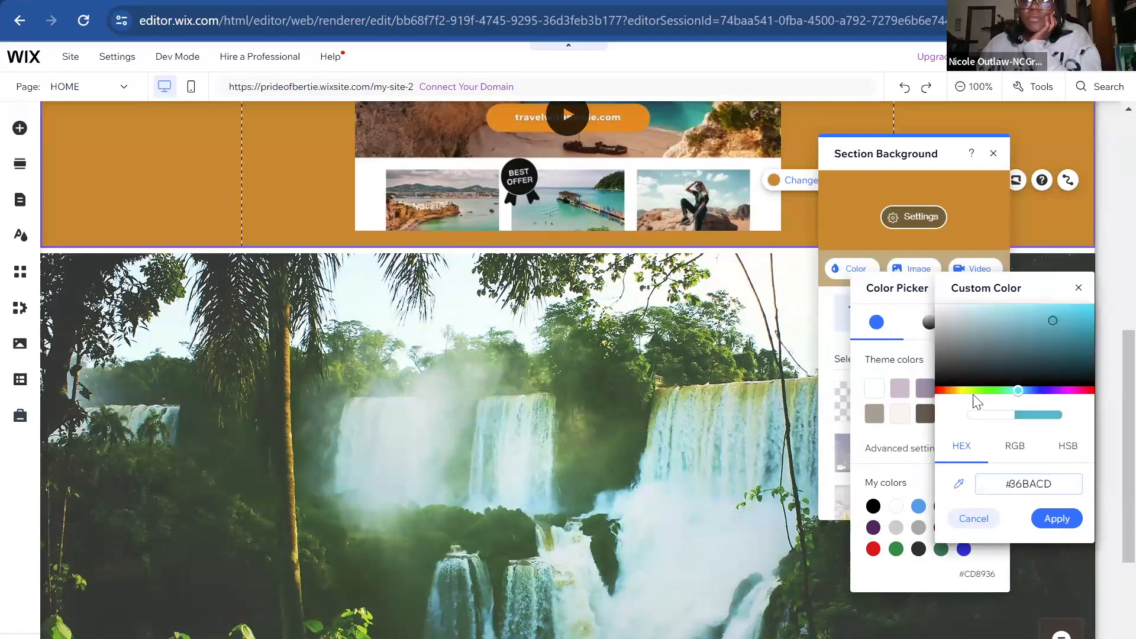
click(945, 374)
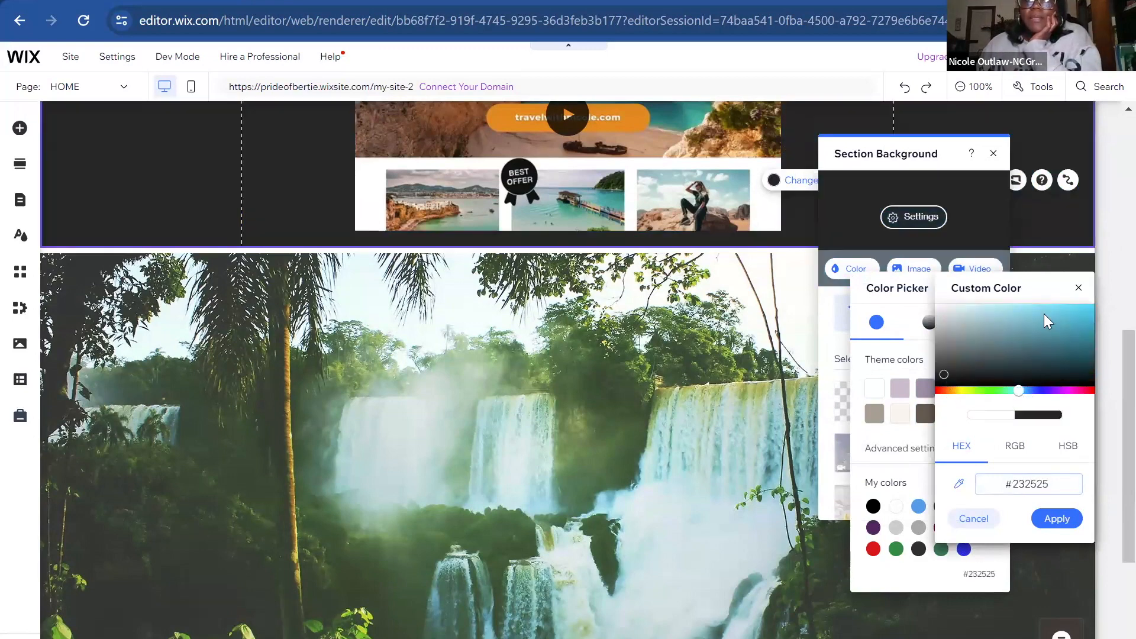
click(1108, 306)
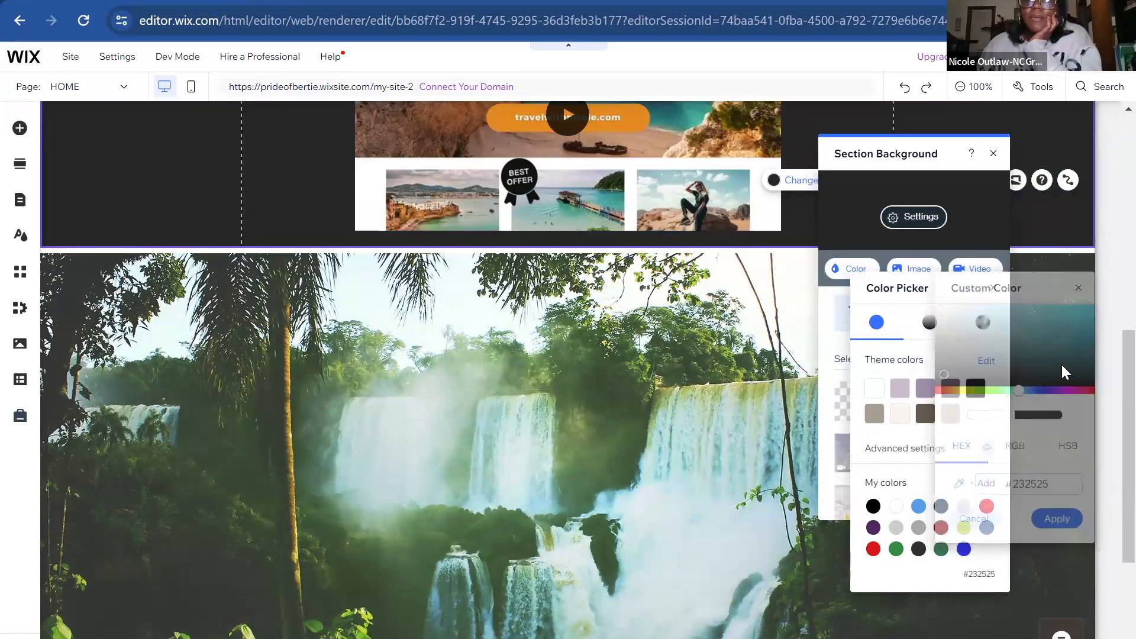
click(993, 288)
click(993, 154)
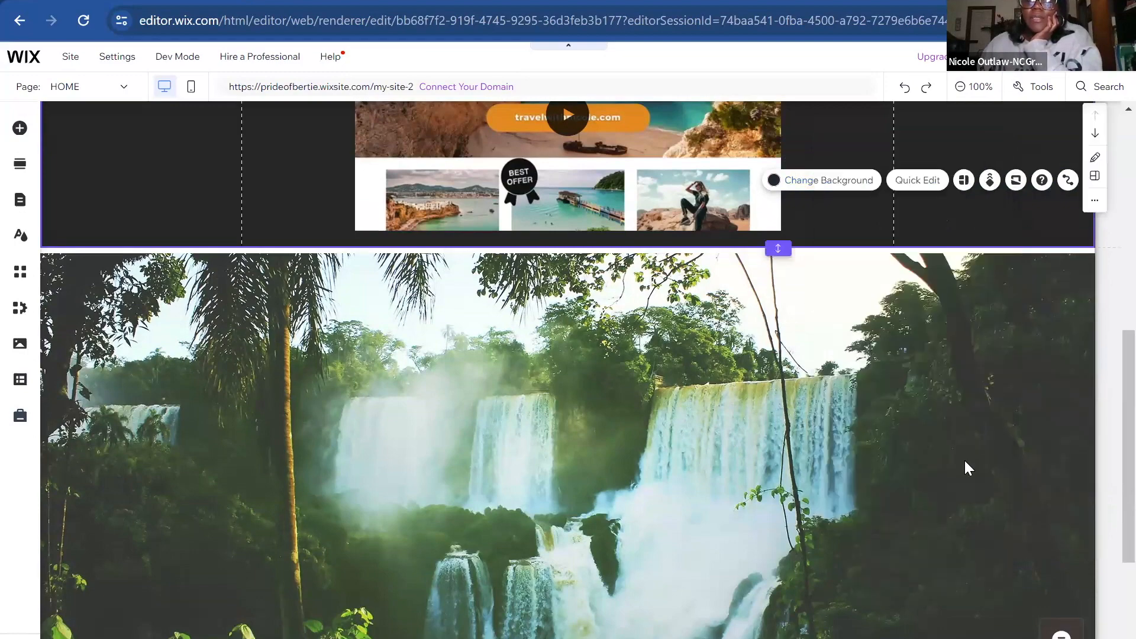
Save the site, preview the home page's slideshow and video, and return to editing.
scroll(965, 461, up, 3)
scroll(965, 460, up, 2)
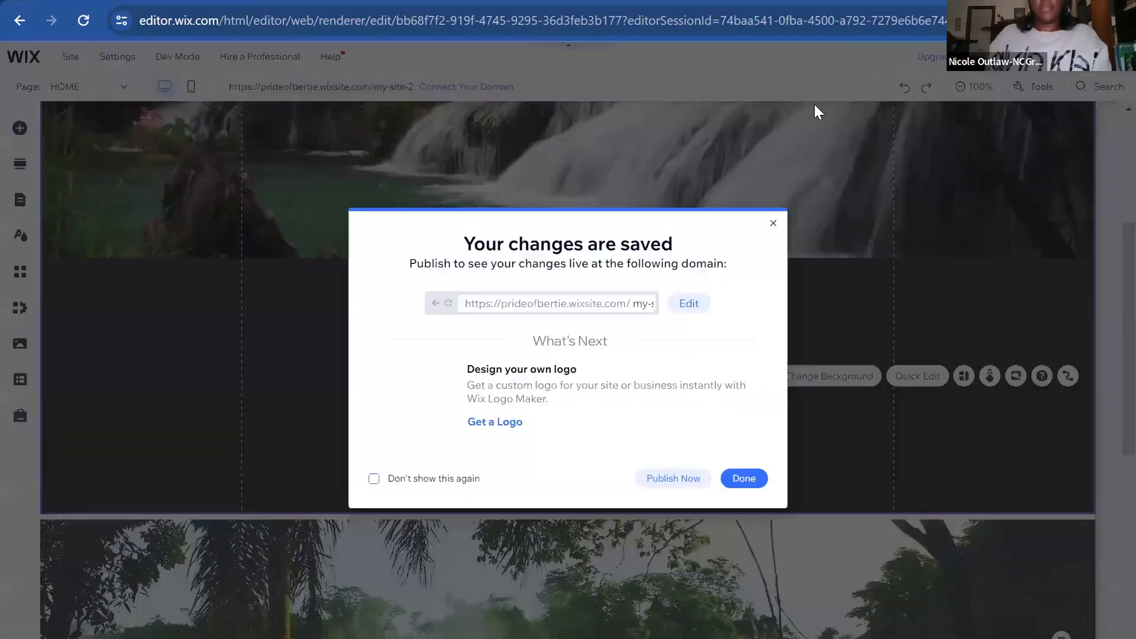
click(1030, 70)
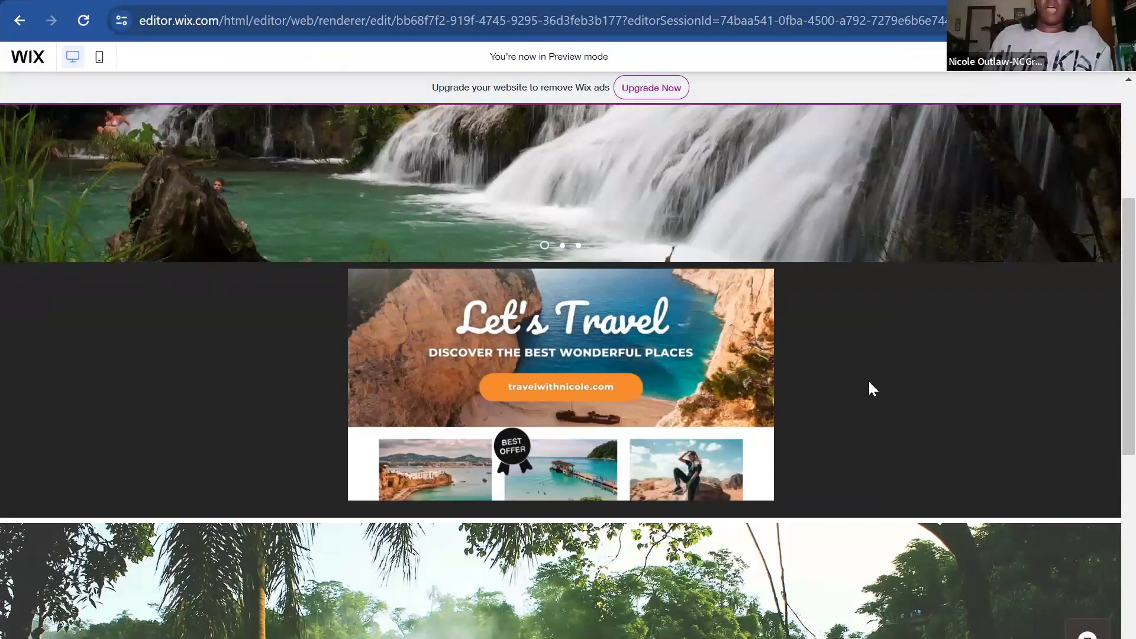
scroll(849, 386, up, 3)
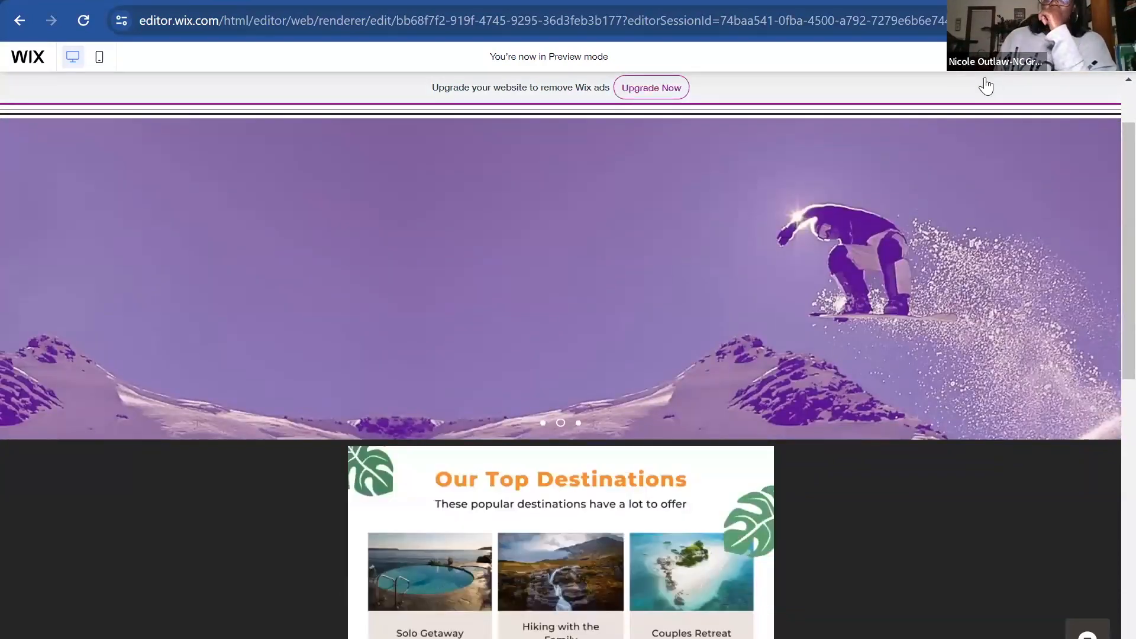
click(989, 61)
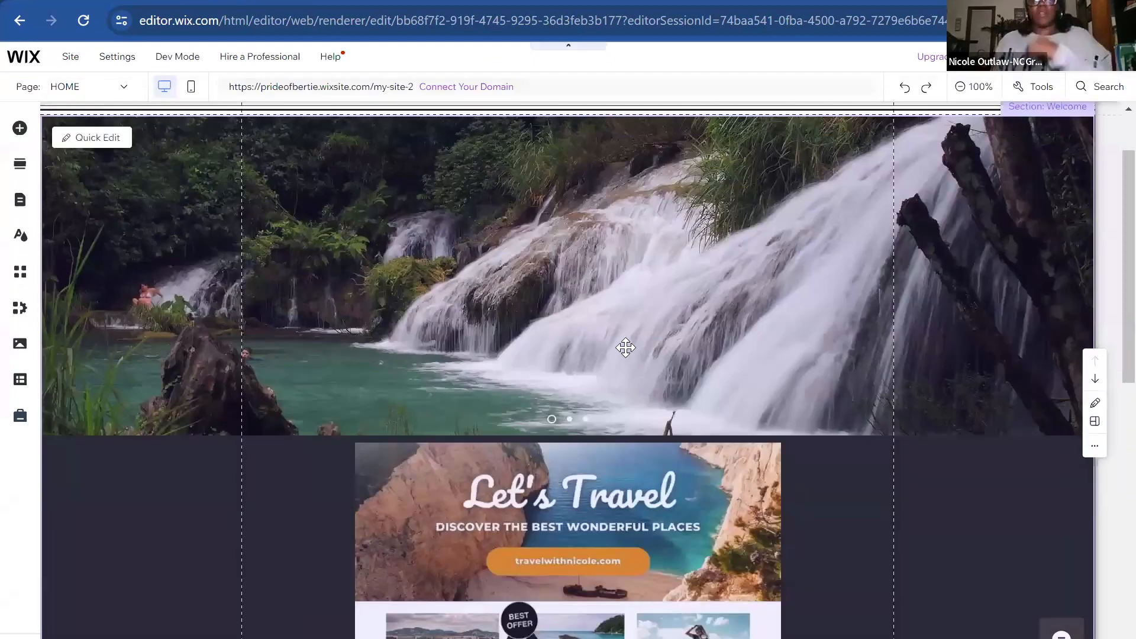
Delete the waterfall slideshow from the Welcome section and select the empty strip that lay behind it.
click(692, 346)
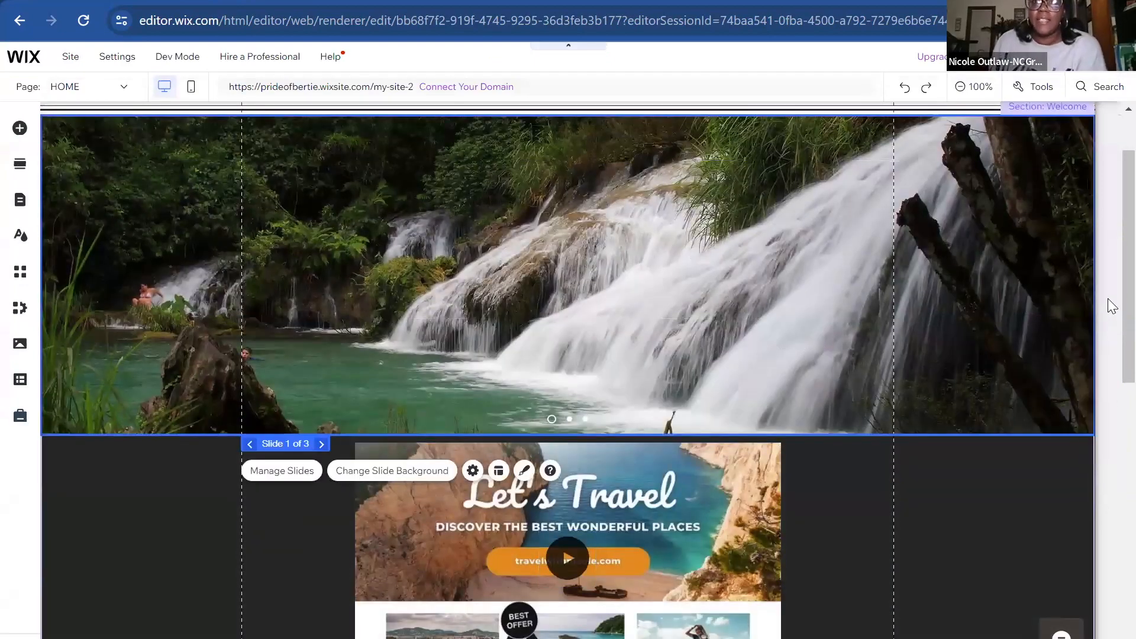
scroll(432, 266, up, 2)
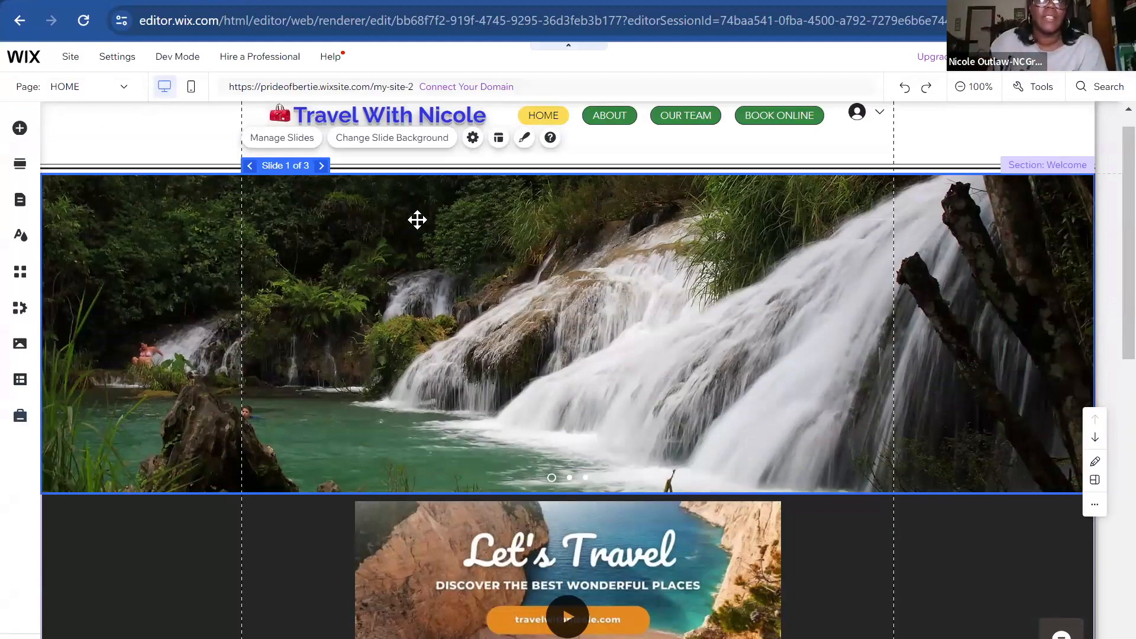
right_click(347, 196)
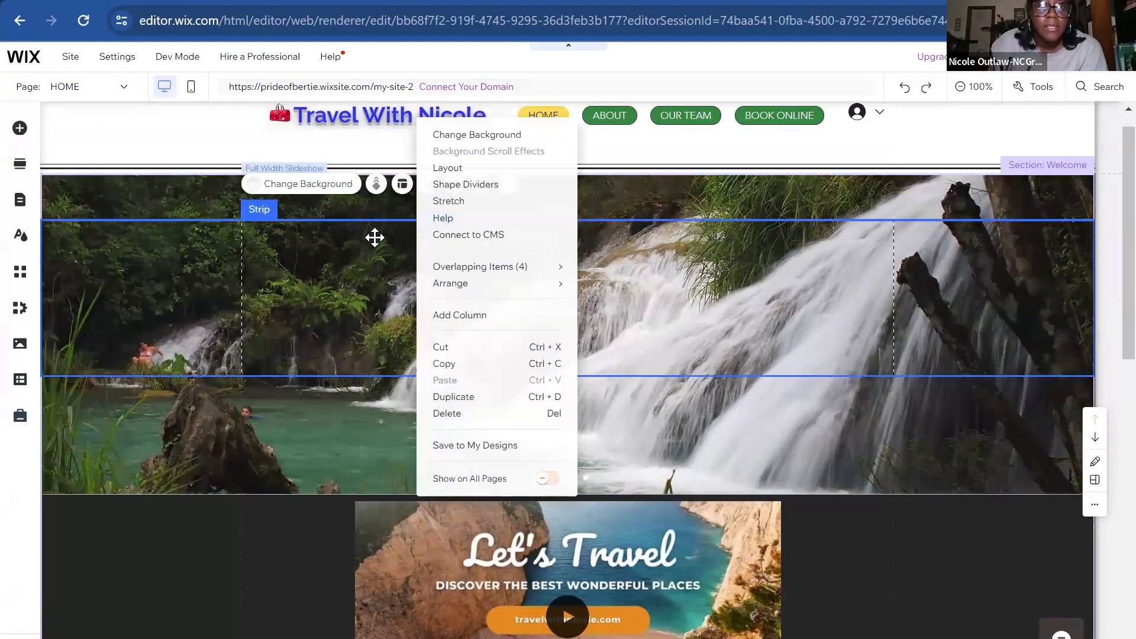
click(375, 237)
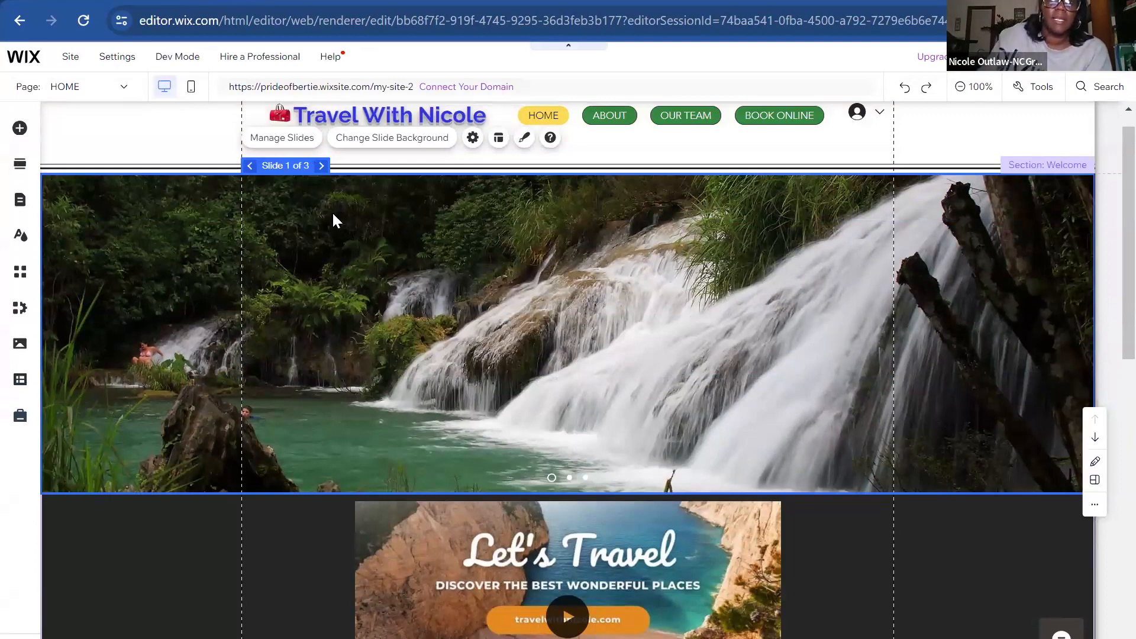
key(Delete)
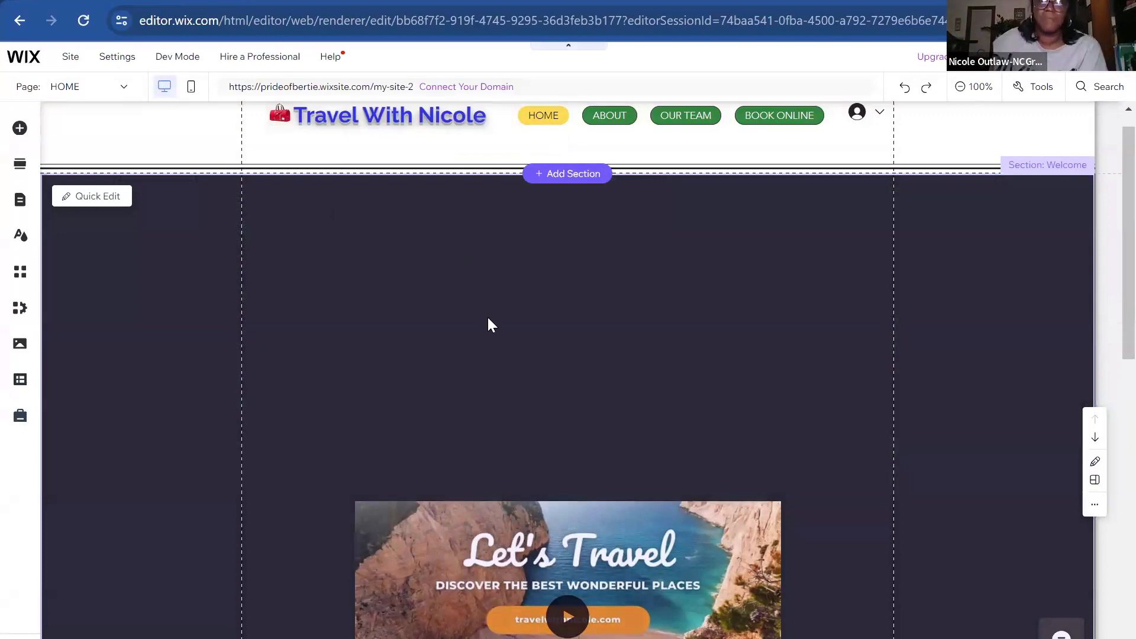
scroll(680, 198, up, 1)
click(639, 297)
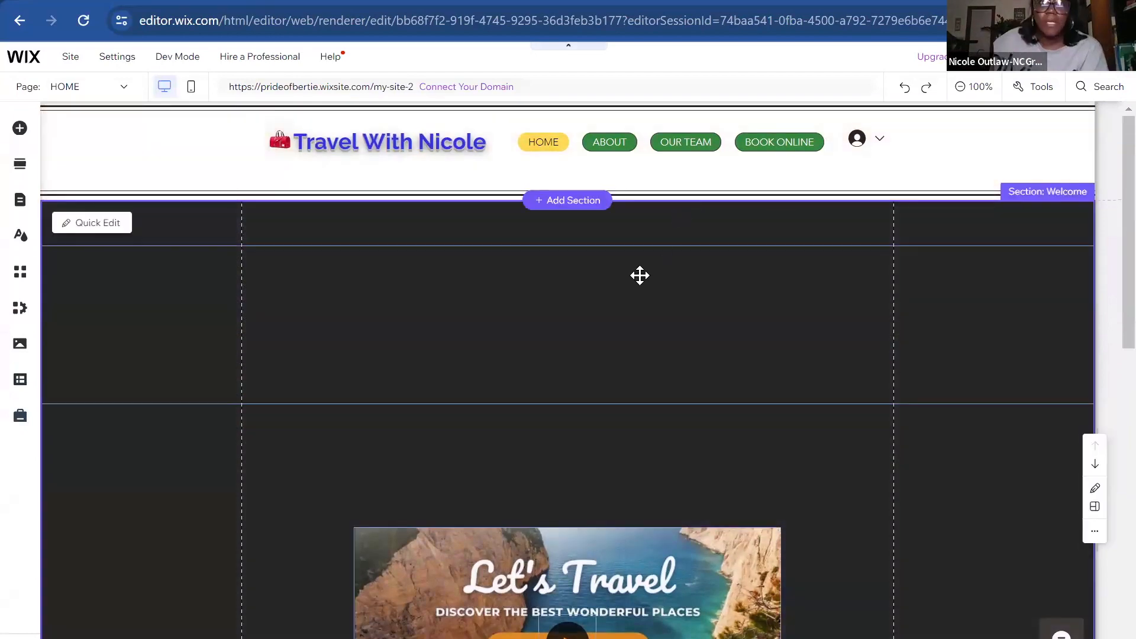
click(640, 271)
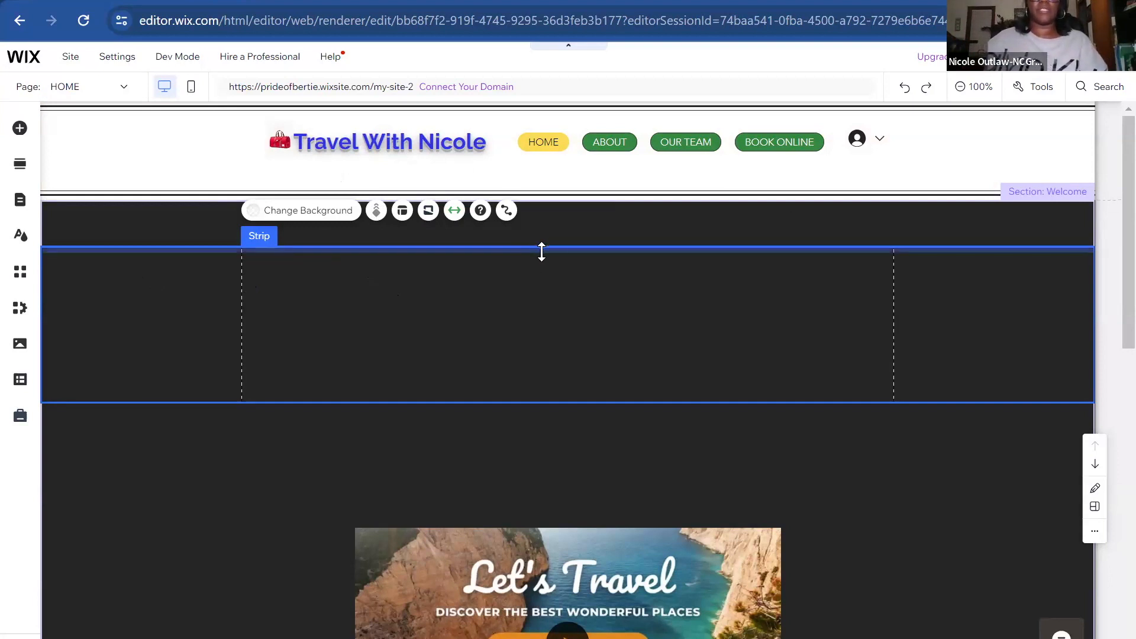
Move the header's navigation menu over the site title, reduce the menu's height slightly, and move it back beside the title.
click(429, 142)
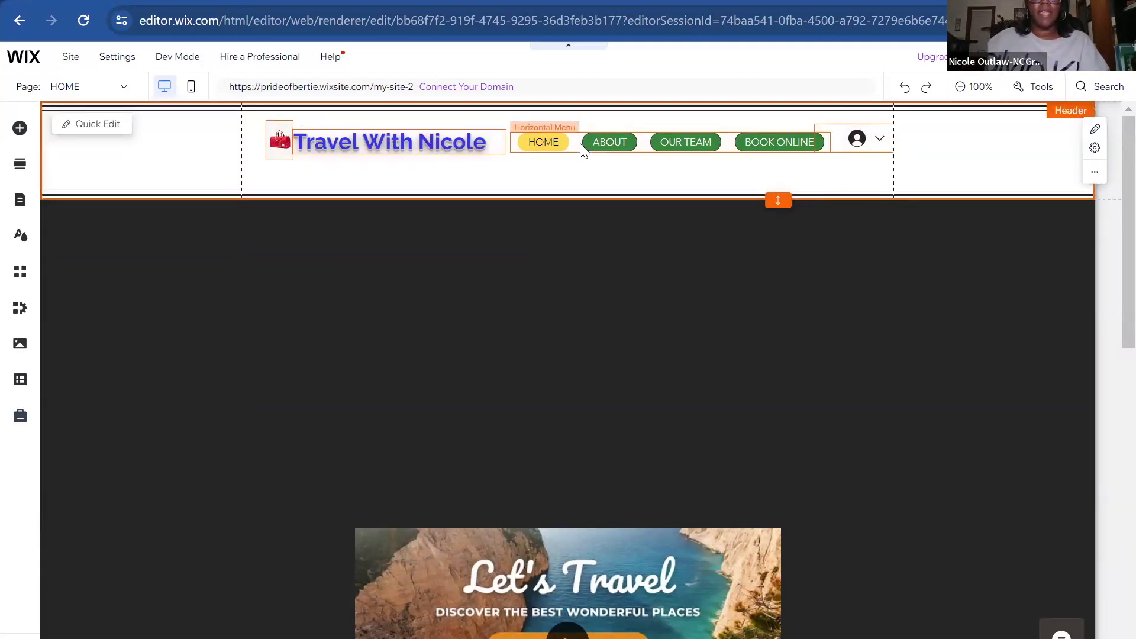
drag(583, 149, 536, 146)
click(438, 148)
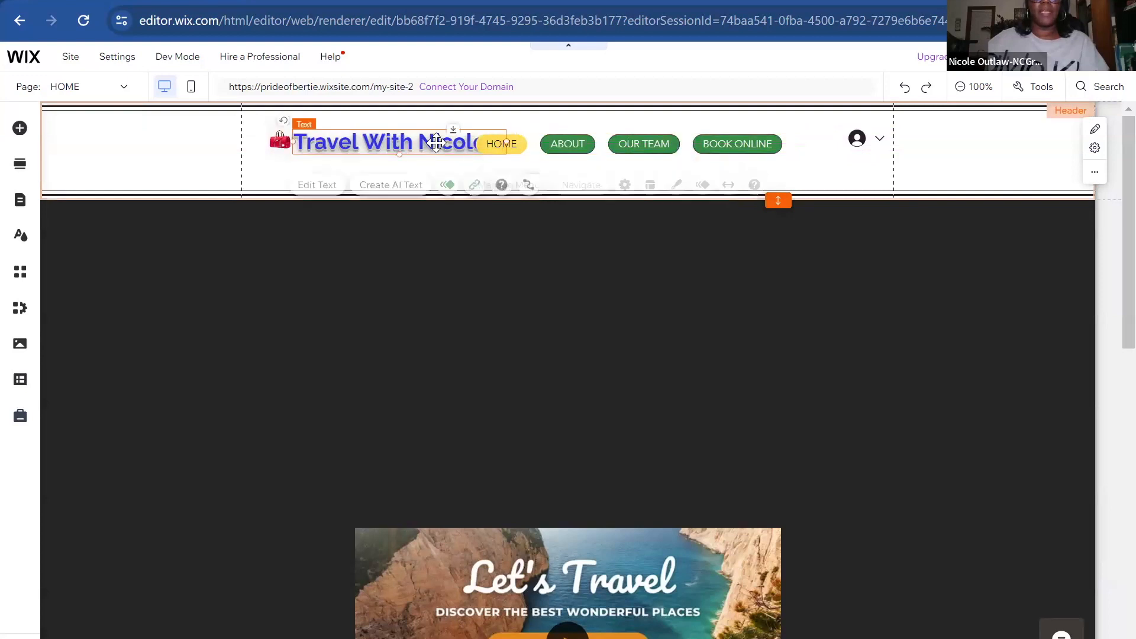
click(498, 142)
drag(647, 131, 646, 138)
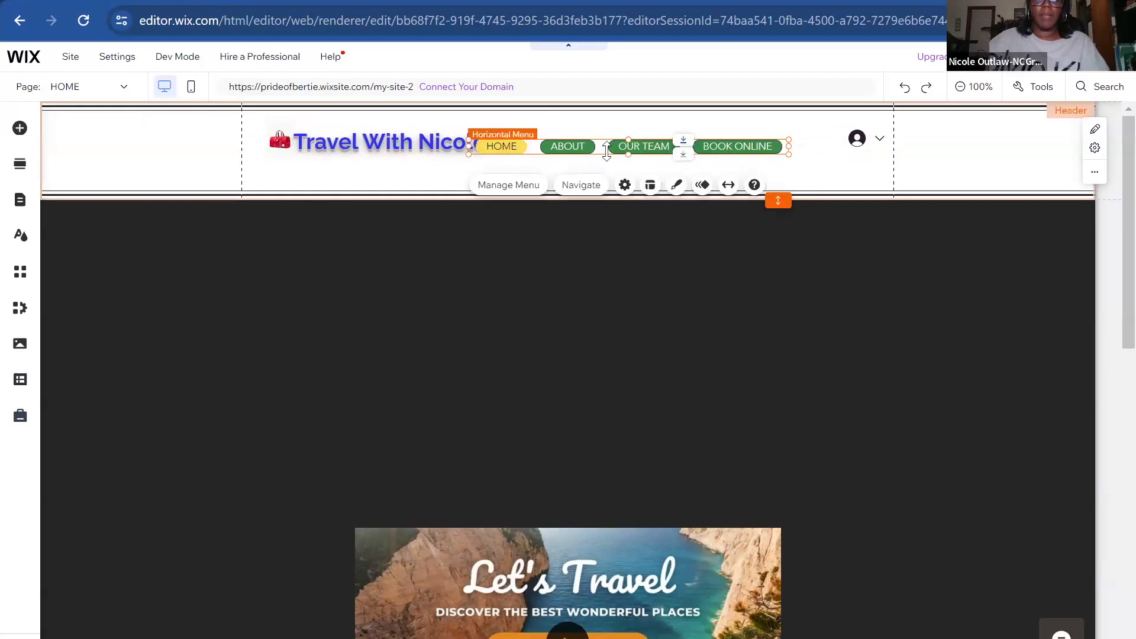
drag(651, 140, 658, 142)
right_click(453, 169)
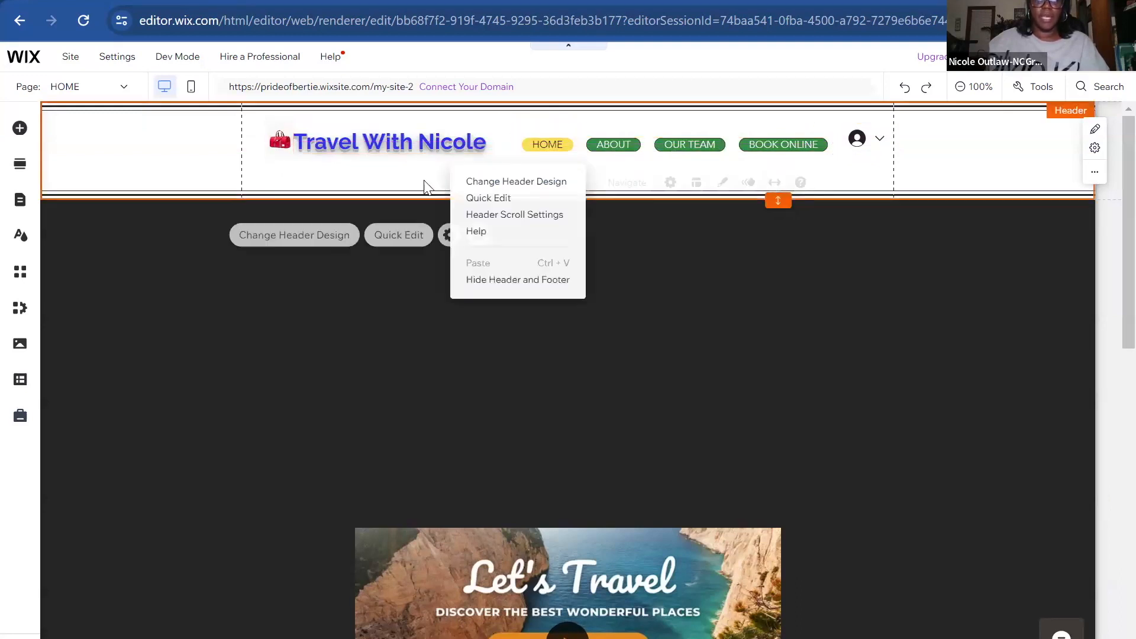
Shift the navigation menu over the site title again, check the header's options, and return the menu beside the title.
click(625, 136)
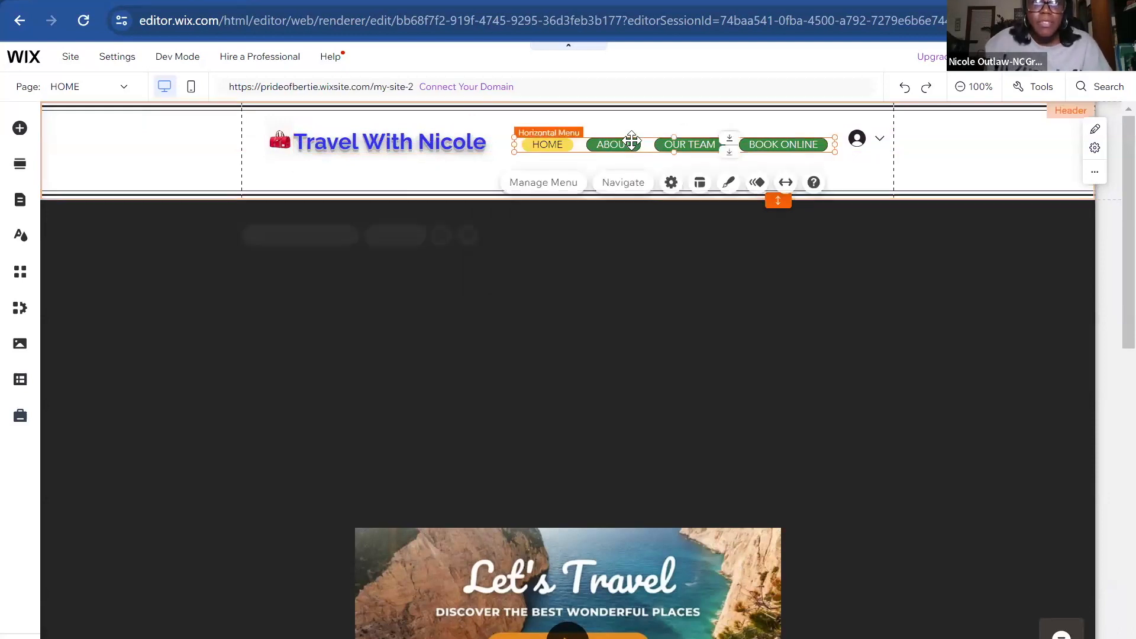
drag(632, 139, 556, 140)
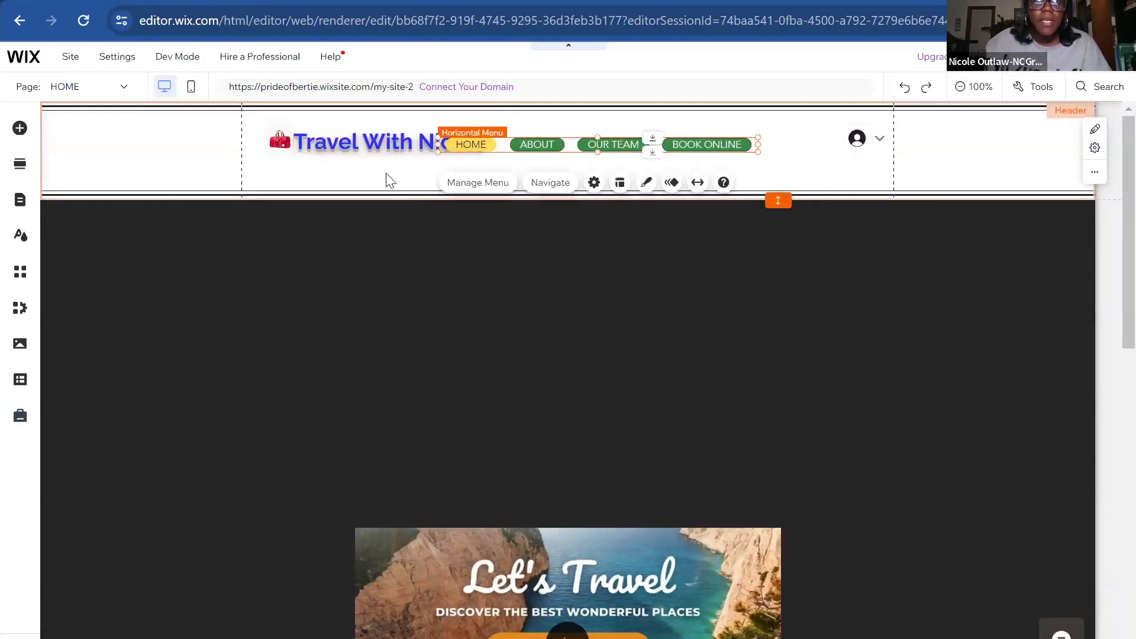
right_click(390, 179)
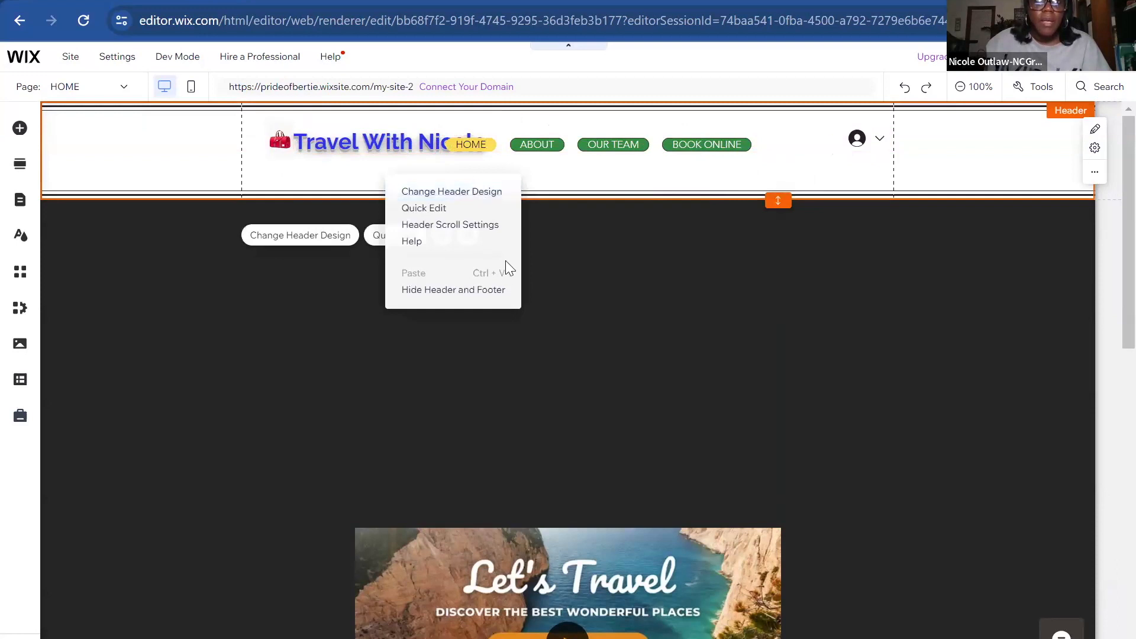
click(541, 307)
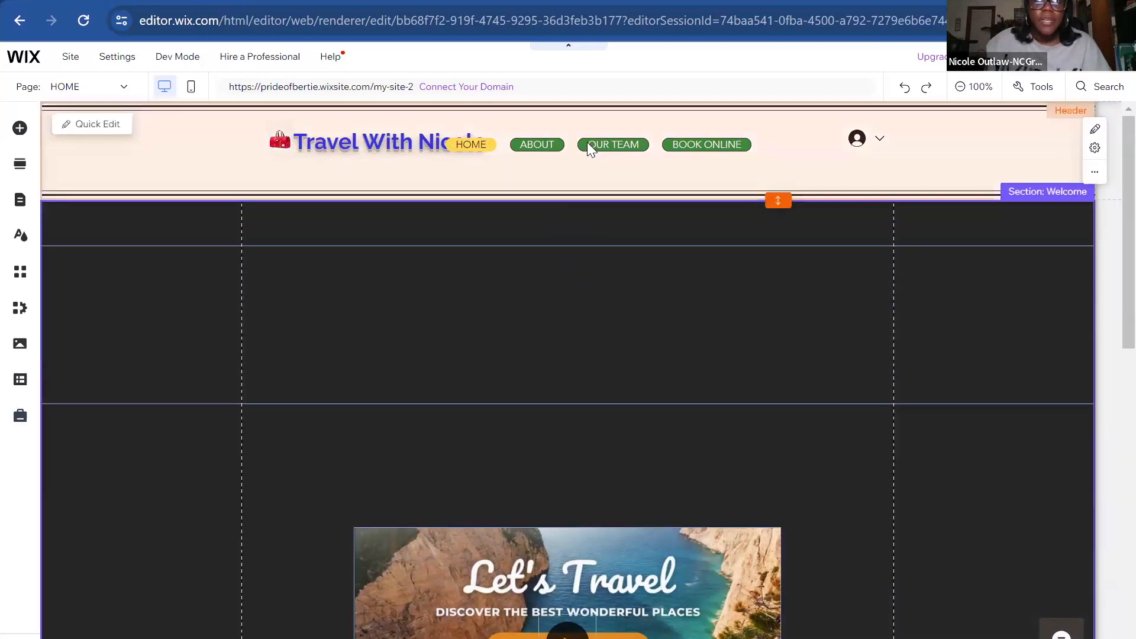
click(634, 133)
drag(639, 132, 703, 145)
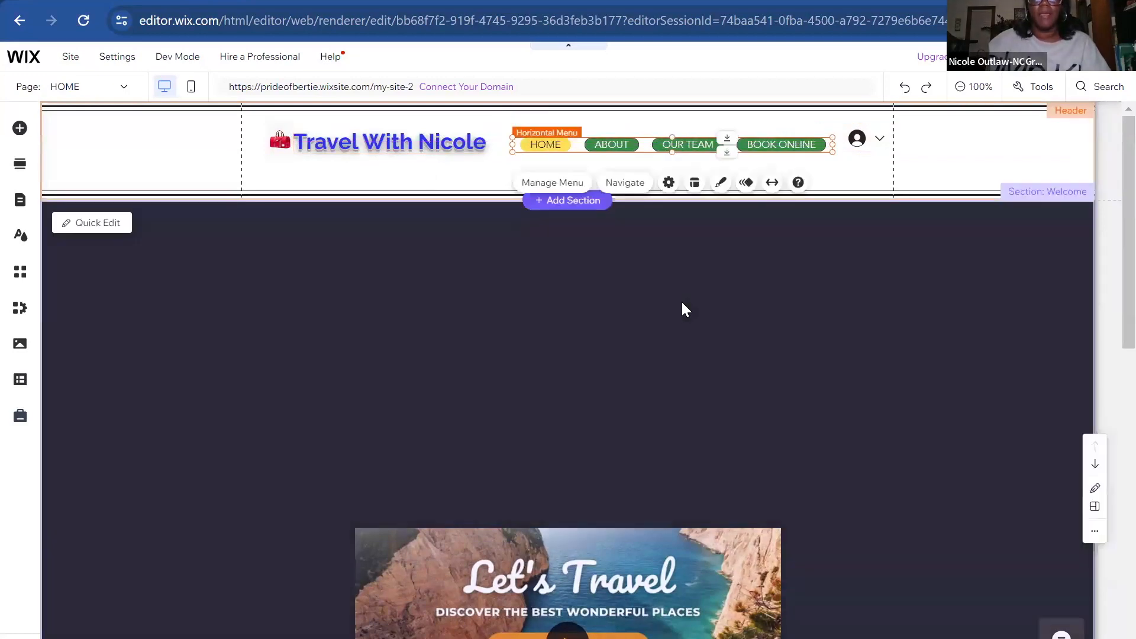
Delete the empty strip from the Welcome section above the travel video.
click(582, 314)
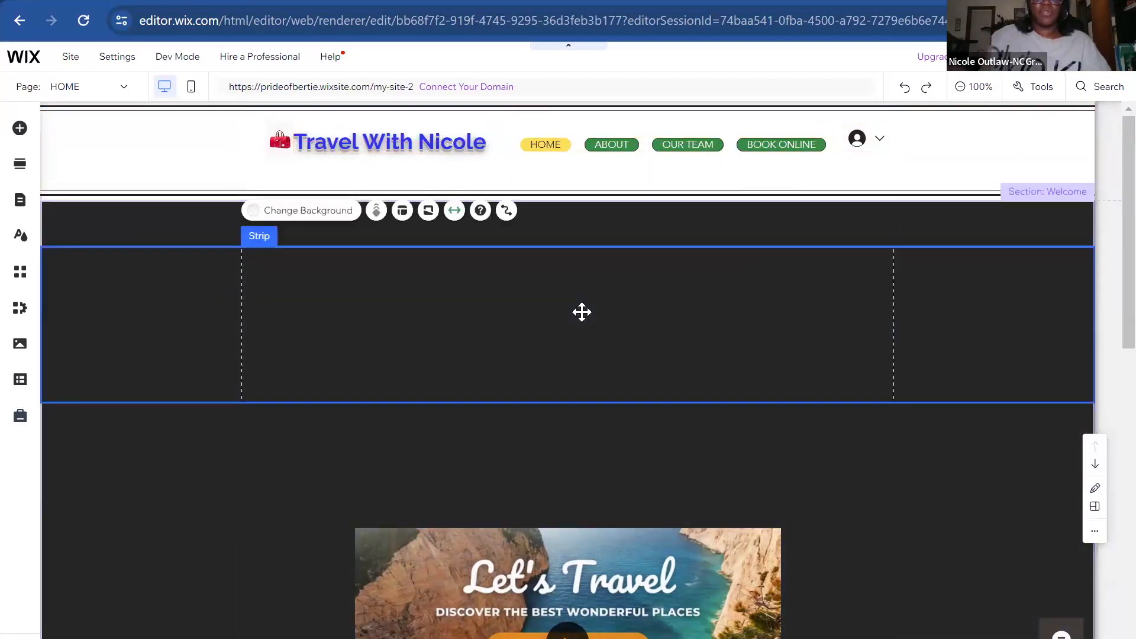
key(Delete)
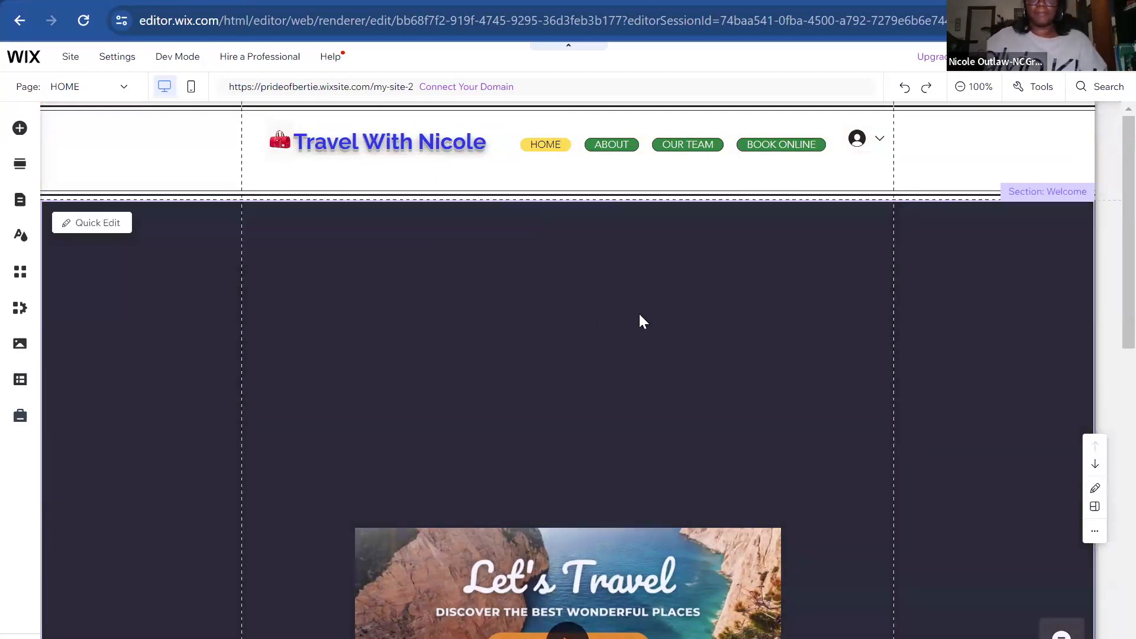
click(632, 198)
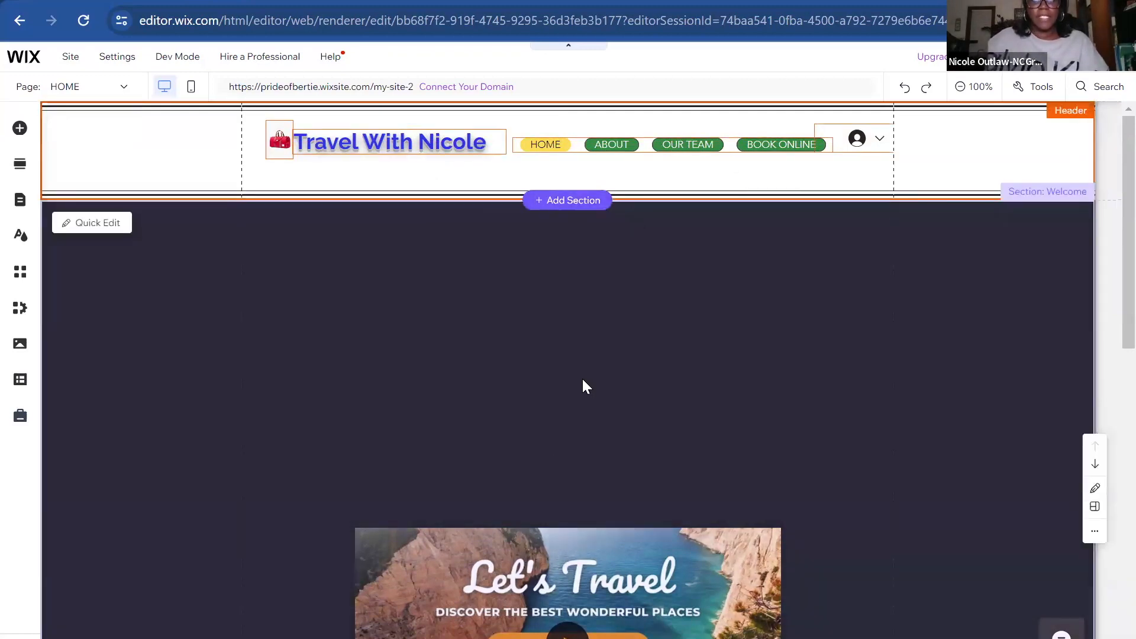
Move the travel video to the dark Welcome section's upper edge, enlarge it to about 659 by 359, and reposition it lower.
scroll(583, 387, down, 2)
scroll(592, 320, down, 4)
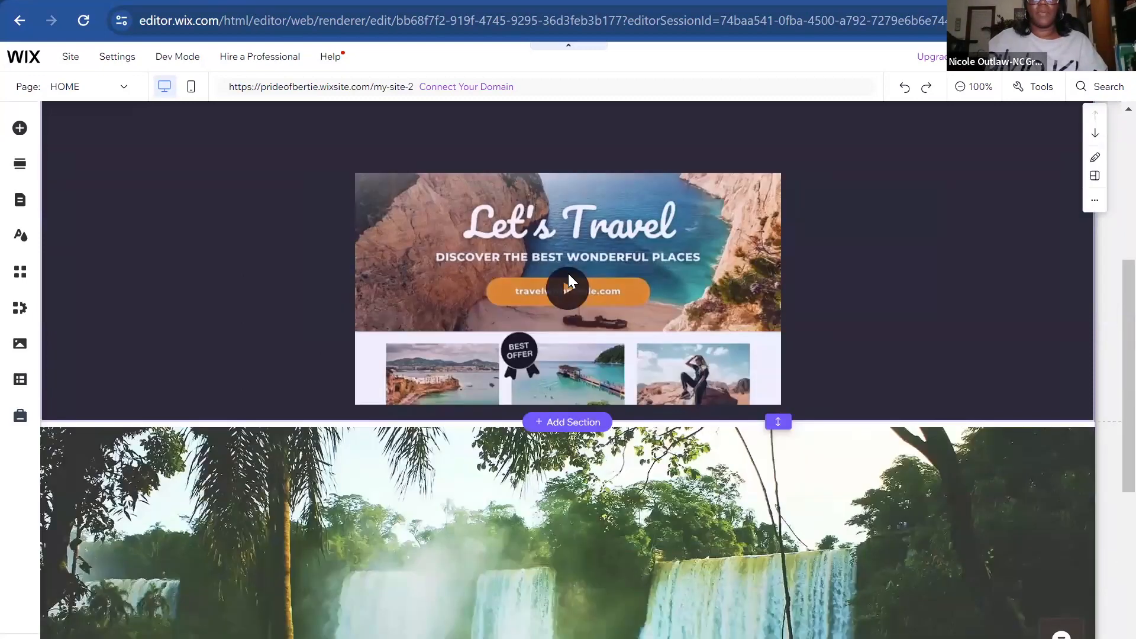
scroll(568, 273, up, 6)
drag(557, 540, 558, 234)
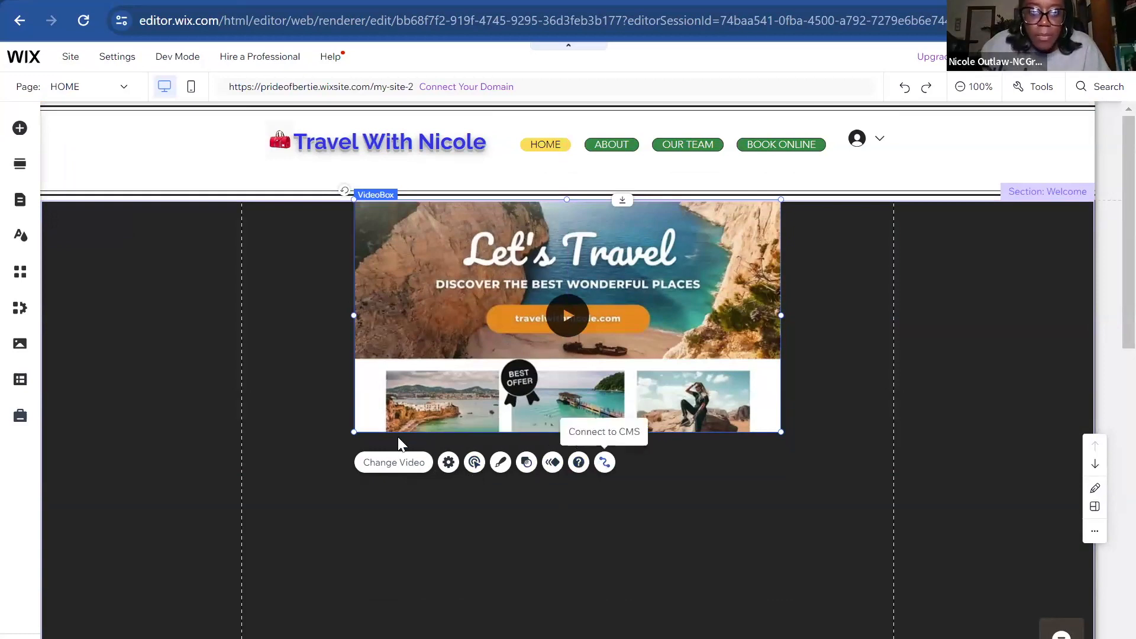
drag(354, 432, 341, 439)
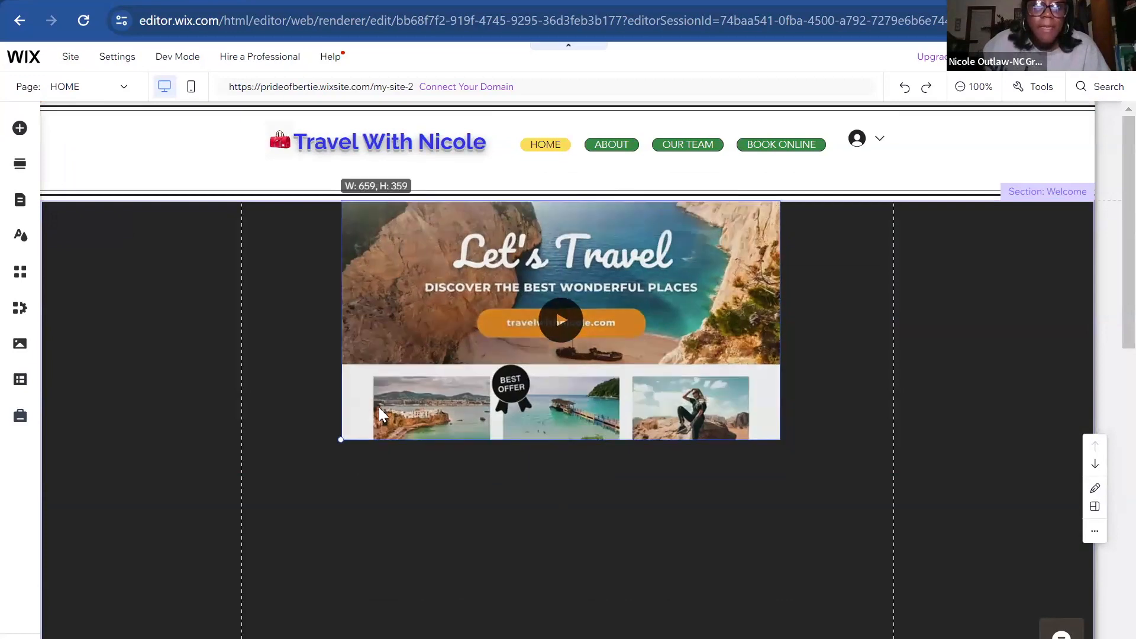
click(374, 331)
click(569, 324)
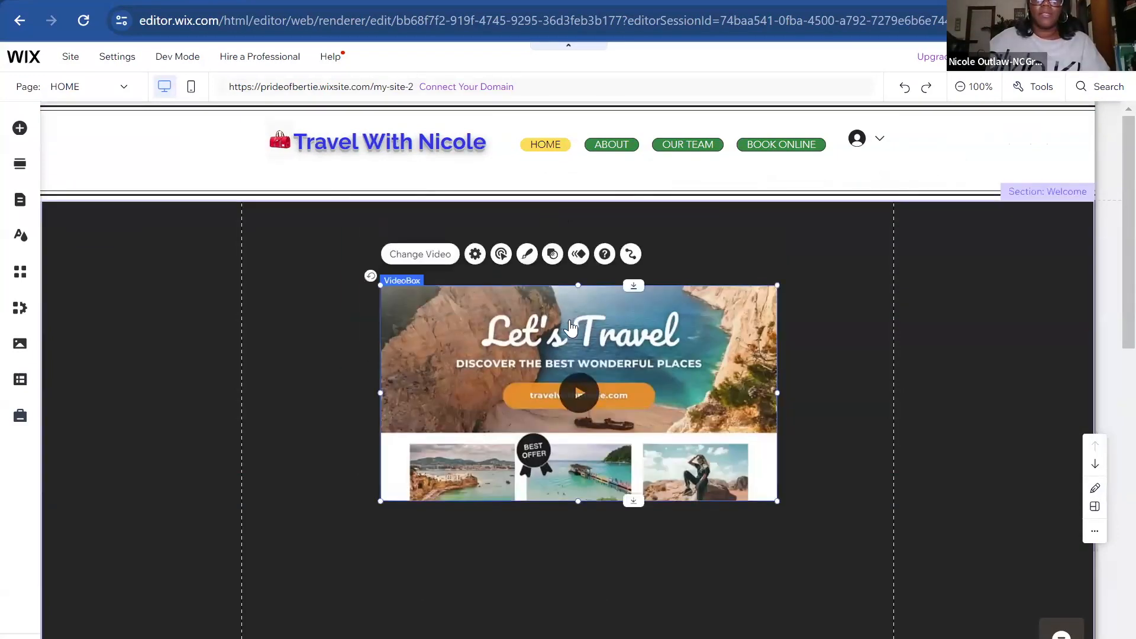
Delete the travel video from the dark Welcome section and remove the emptied section above the waterfall section.
right_click(571, 326)
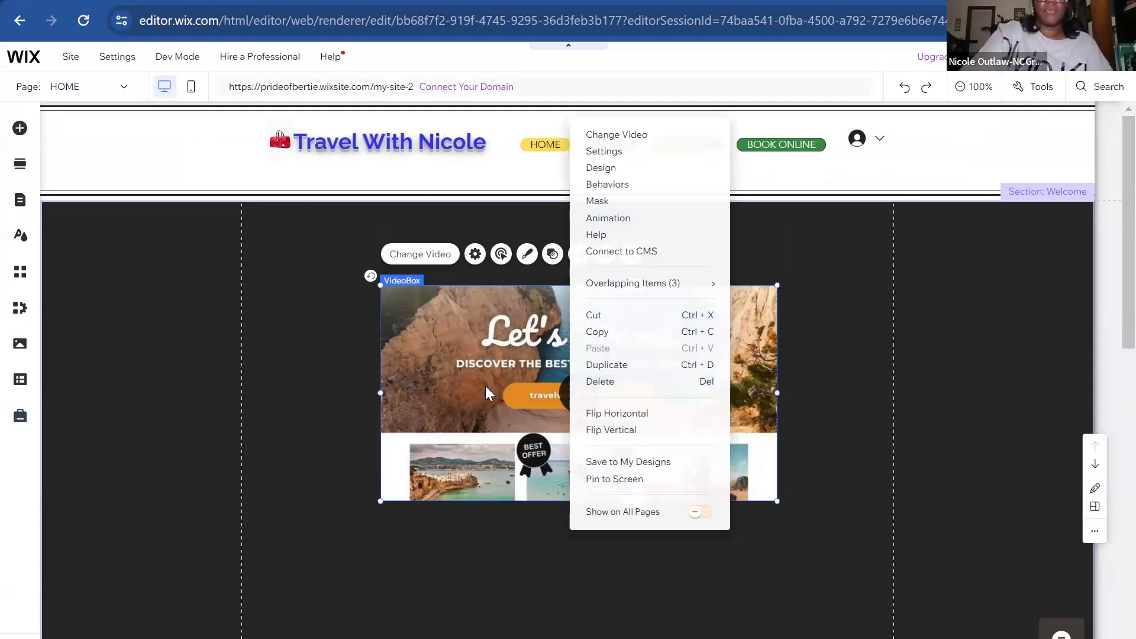
key(Delete)
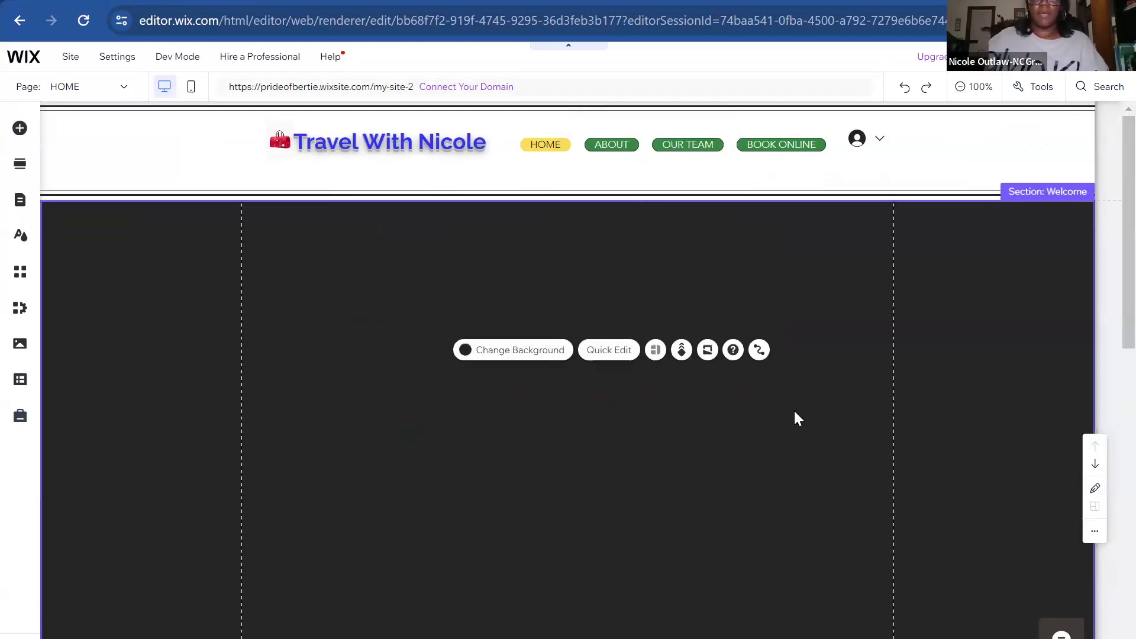
scroll(782, 407, down, 5)
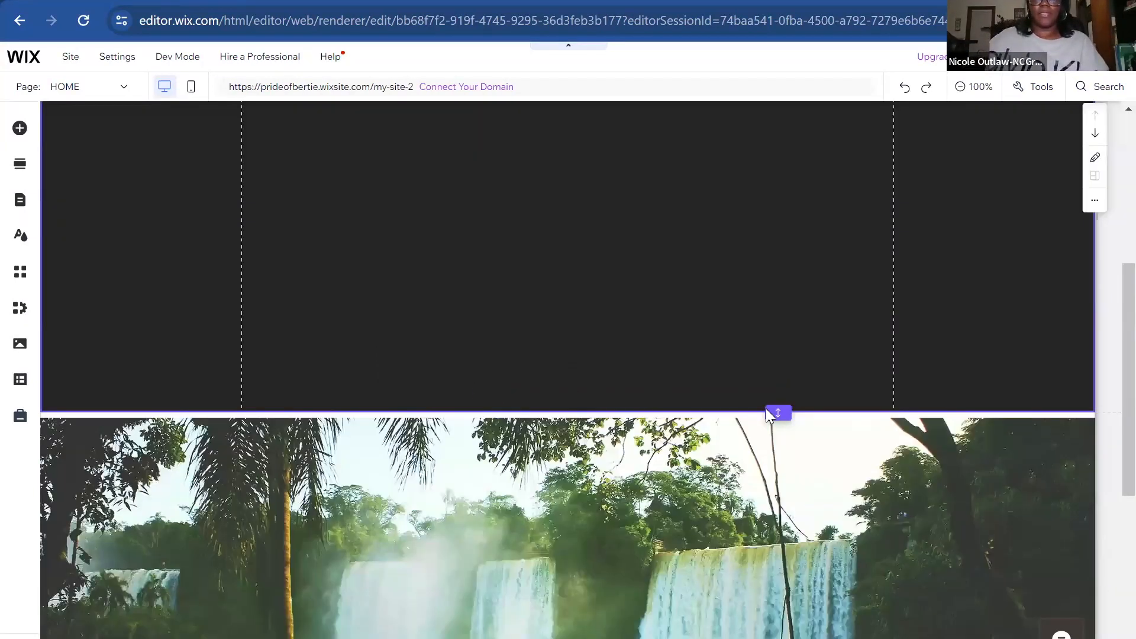
scroll(880, 272, up, 5)
scroll(847, 322, down, 1)
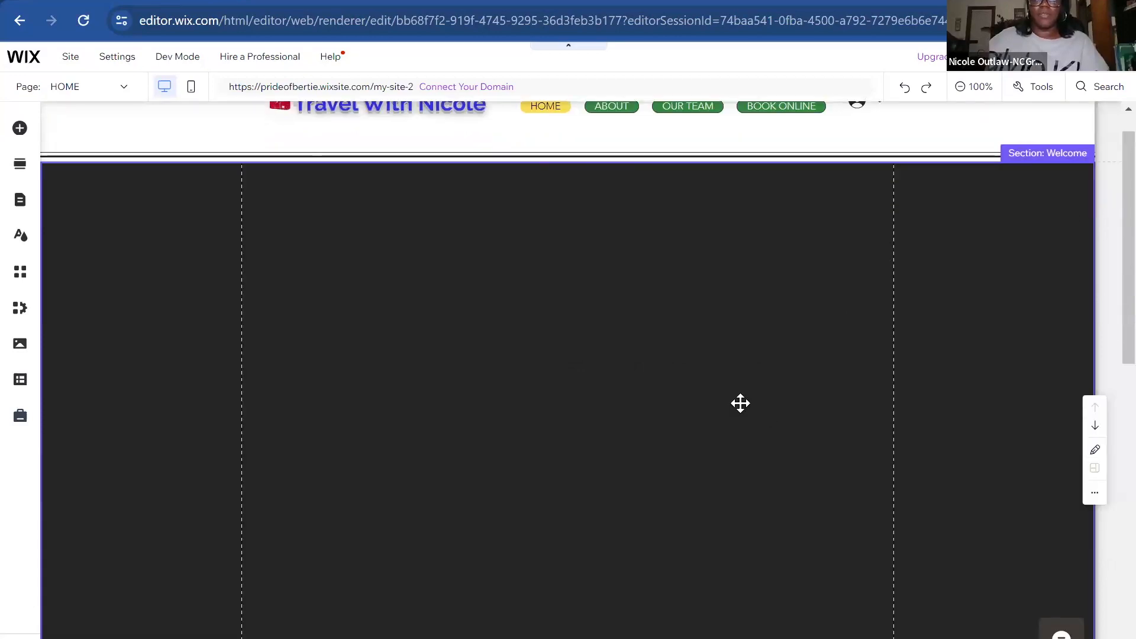
scroll(681, 506, down, 5)
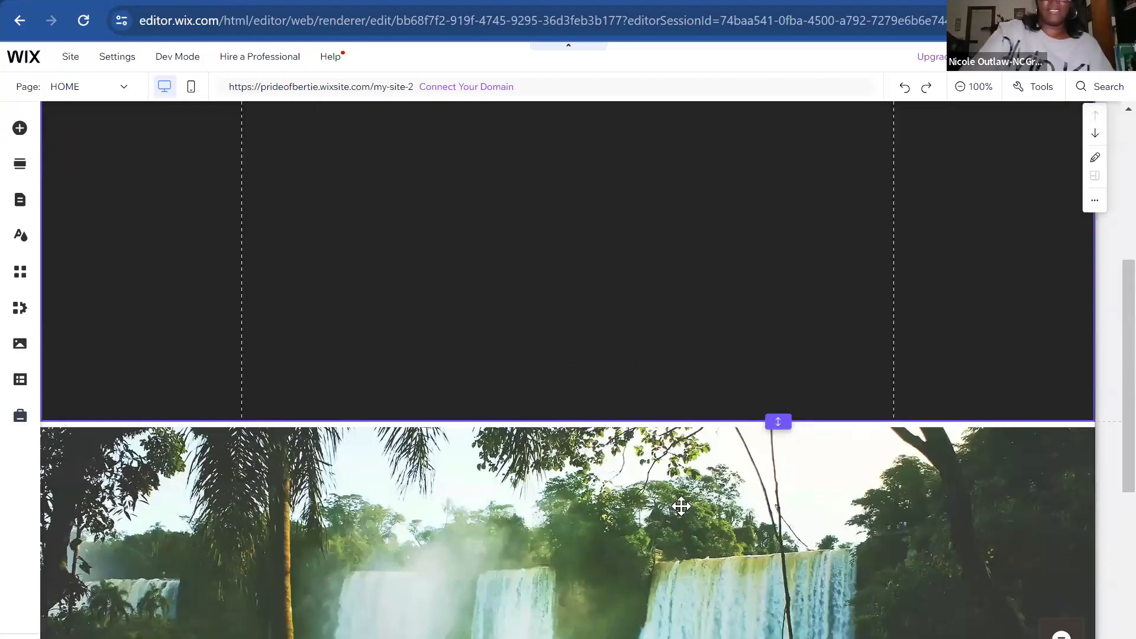
scroll(682, 506, down, 5)
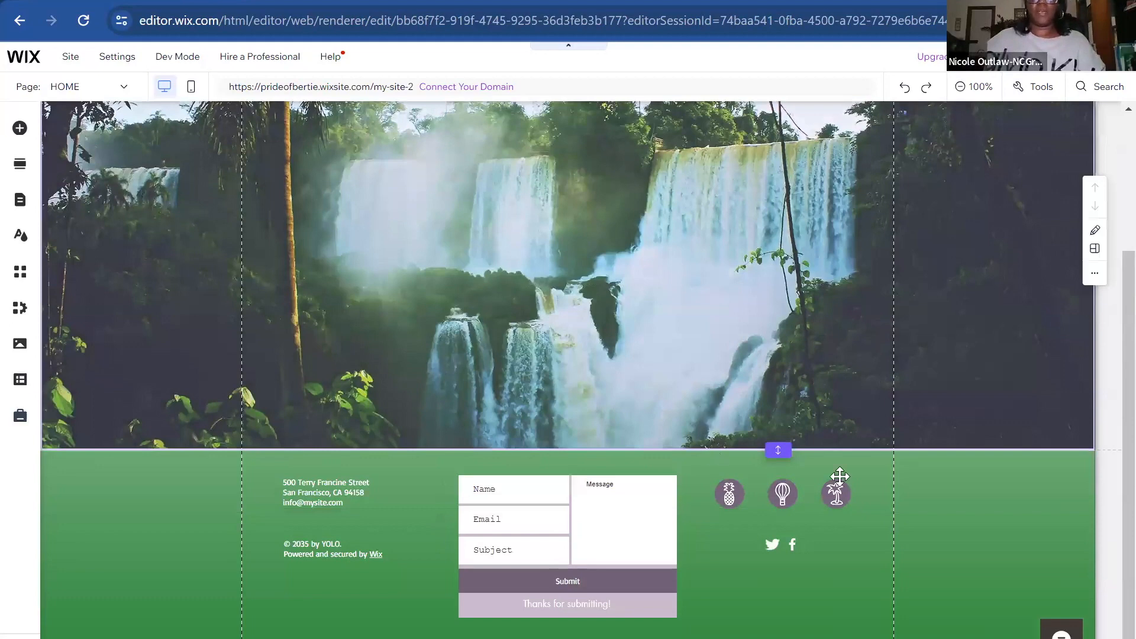
scroll(839, 477, up, 10)
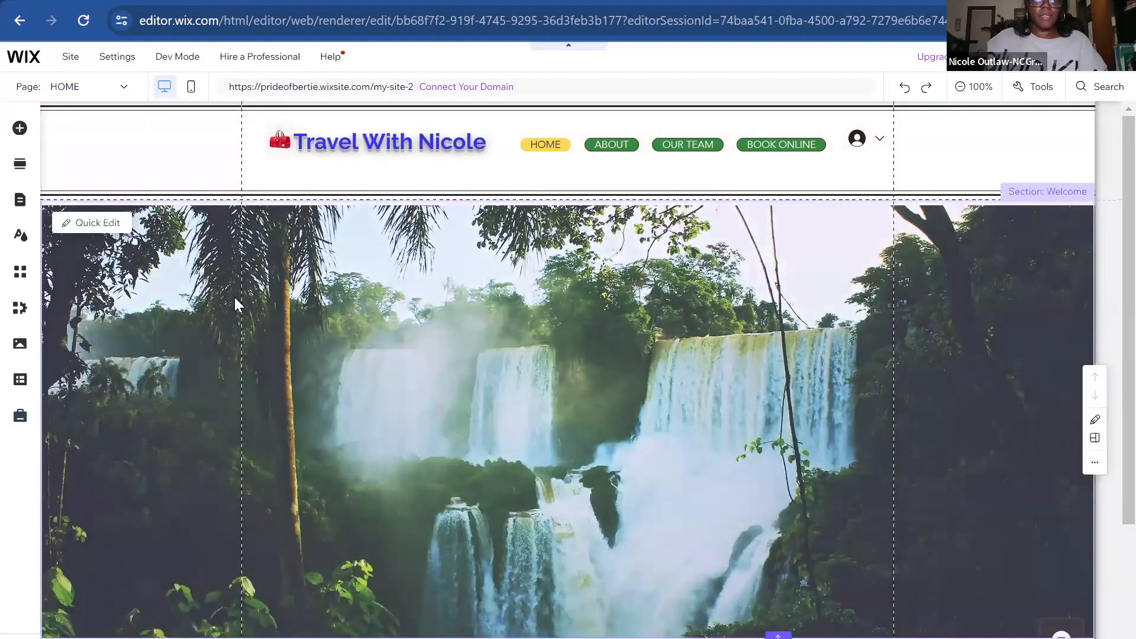
Add the travel slideshow video from the site's media files onto the waterfall section.
mouse_move(559, 207)
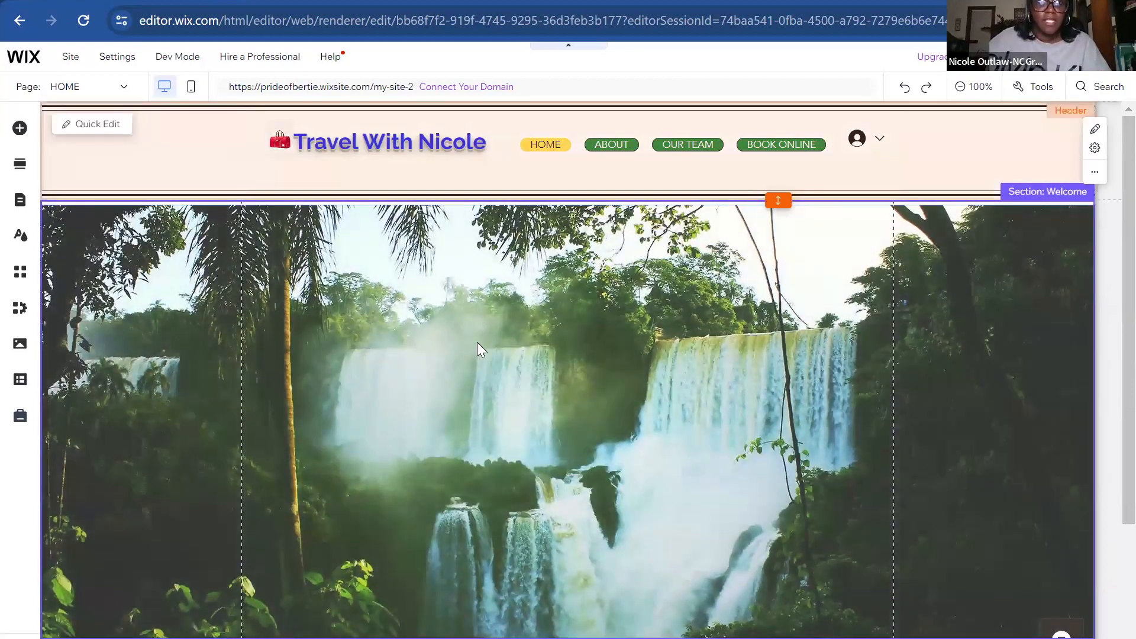
scroll(631, 431, down, 3)
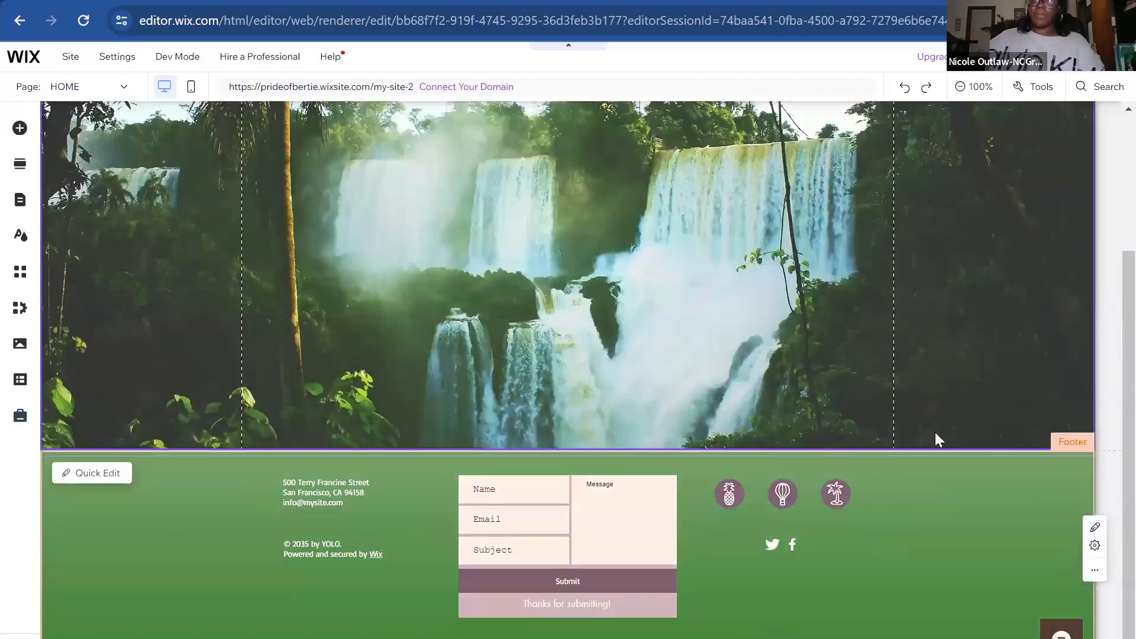
click(19, 129)
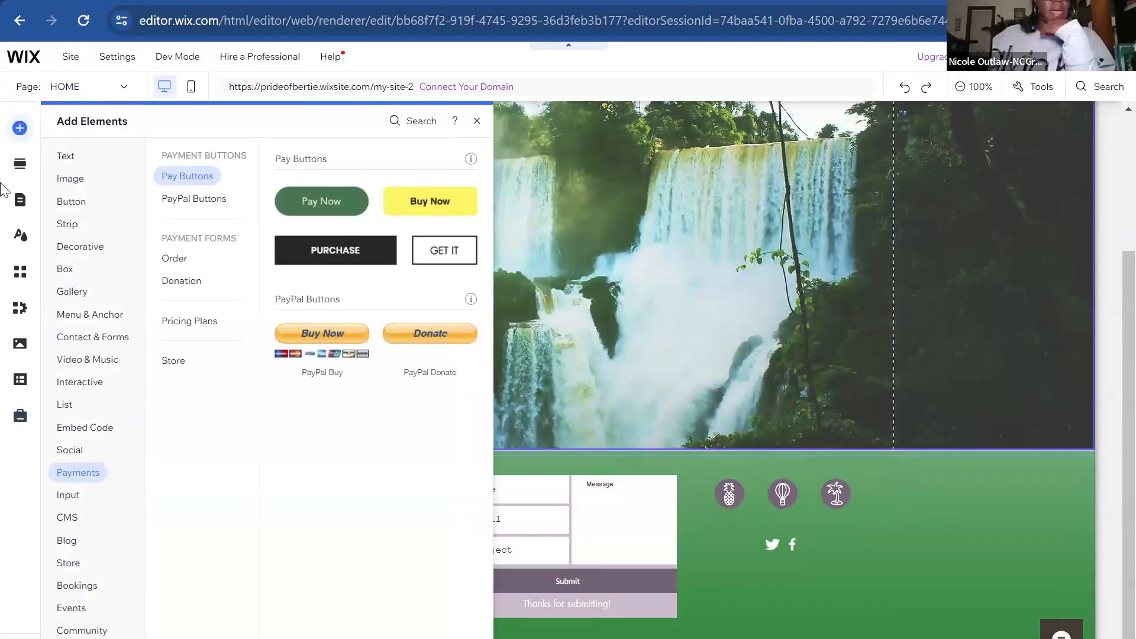
click(67, 361)
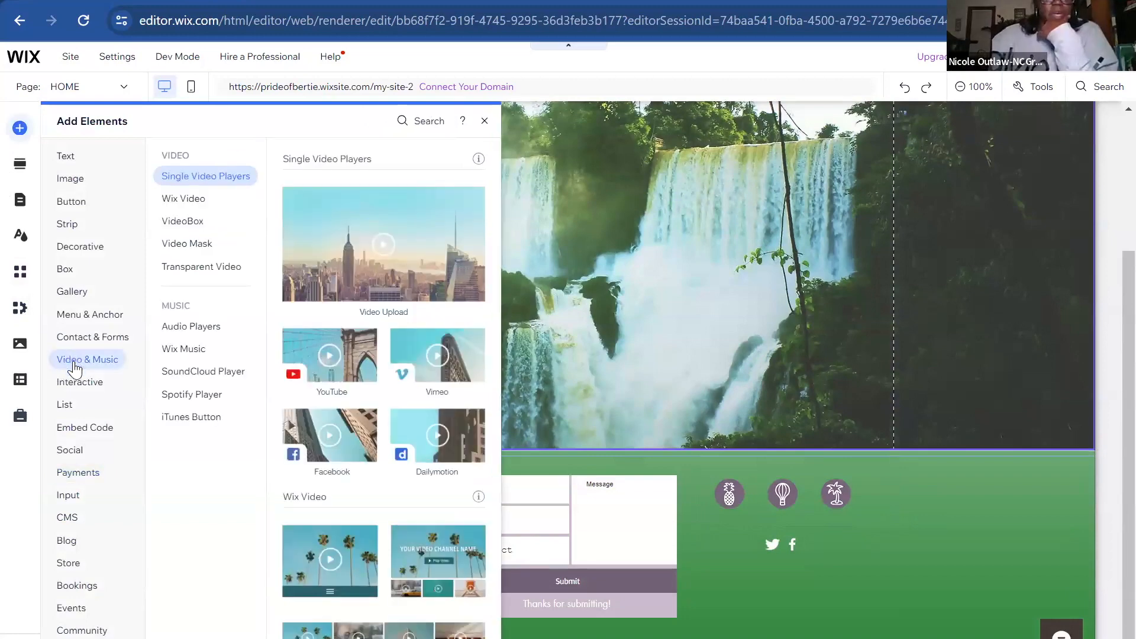
click(174, 353)
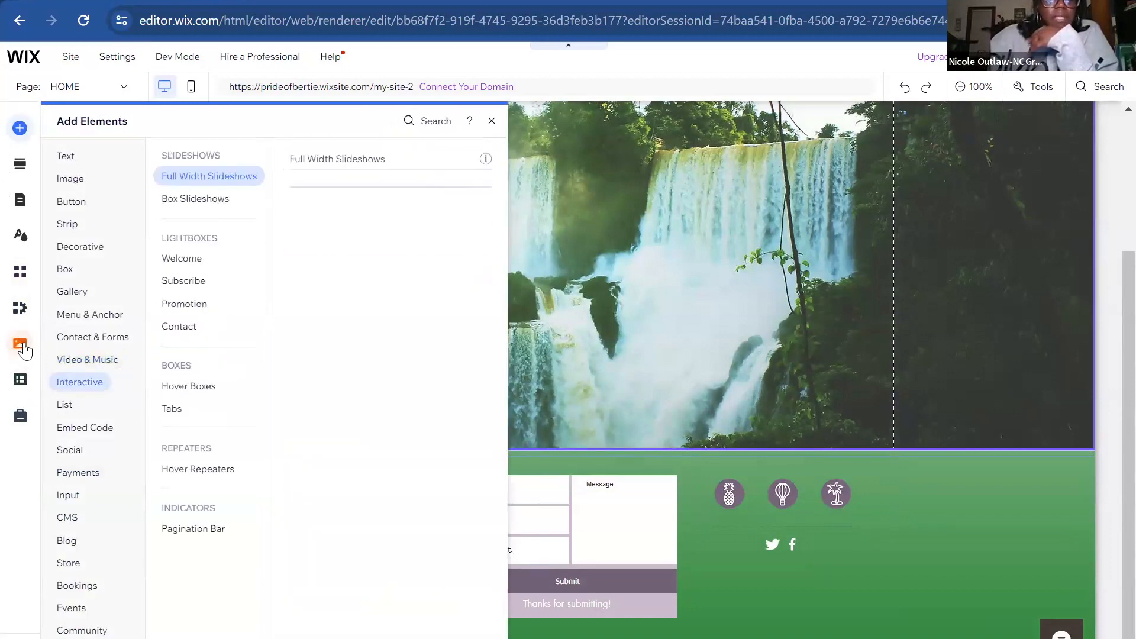
click(22, 346)
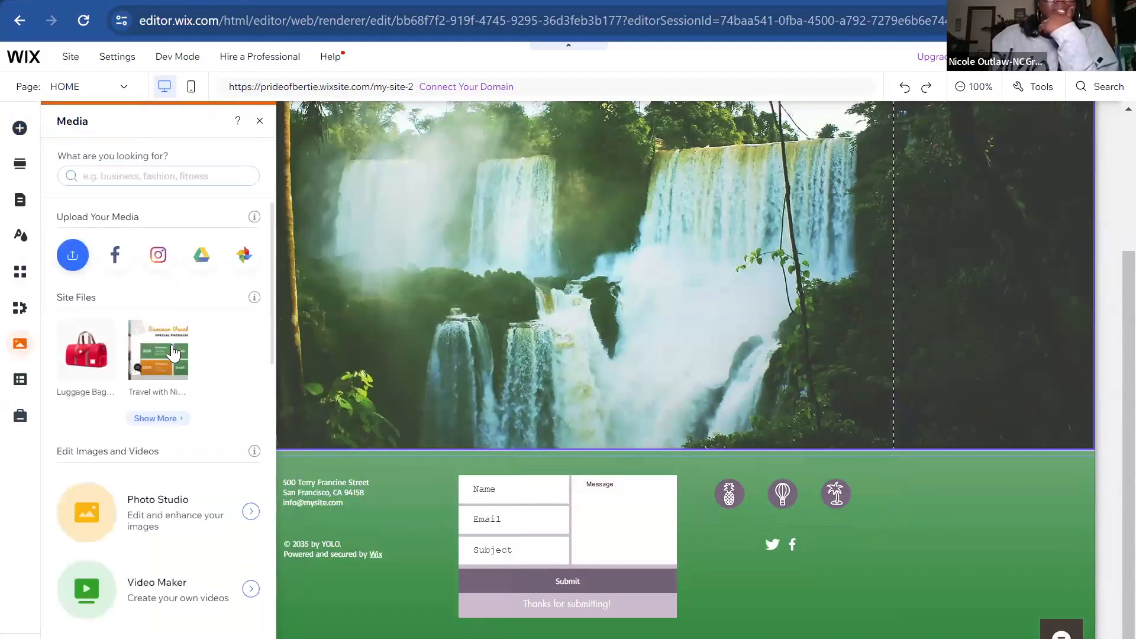
mouse_move(172, 353)
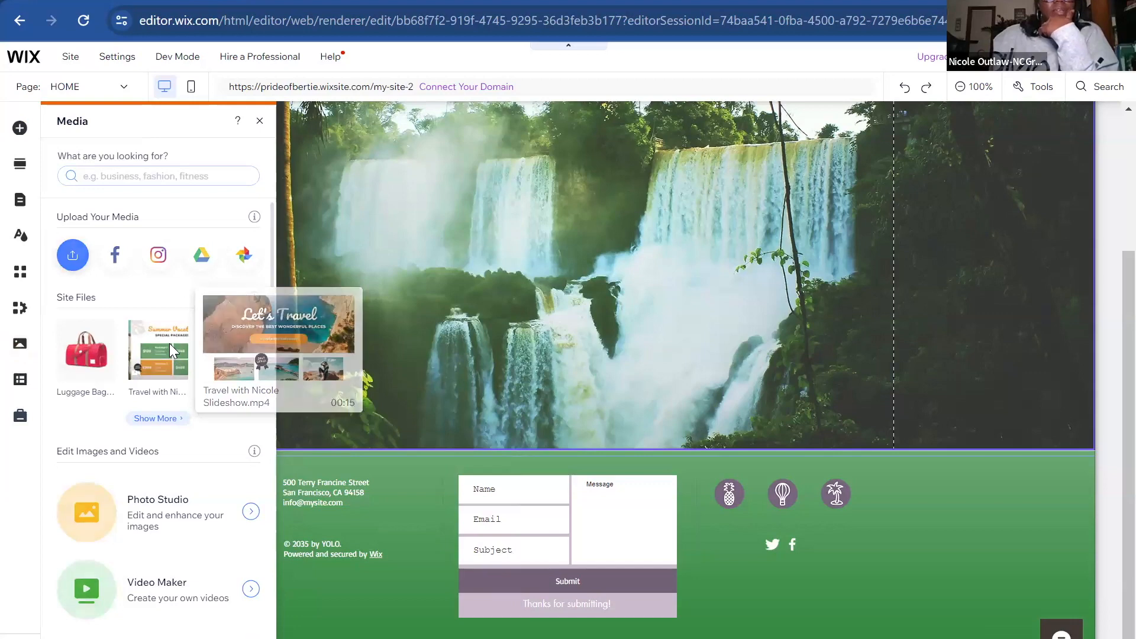
click(170, 351)
click(990, 460)
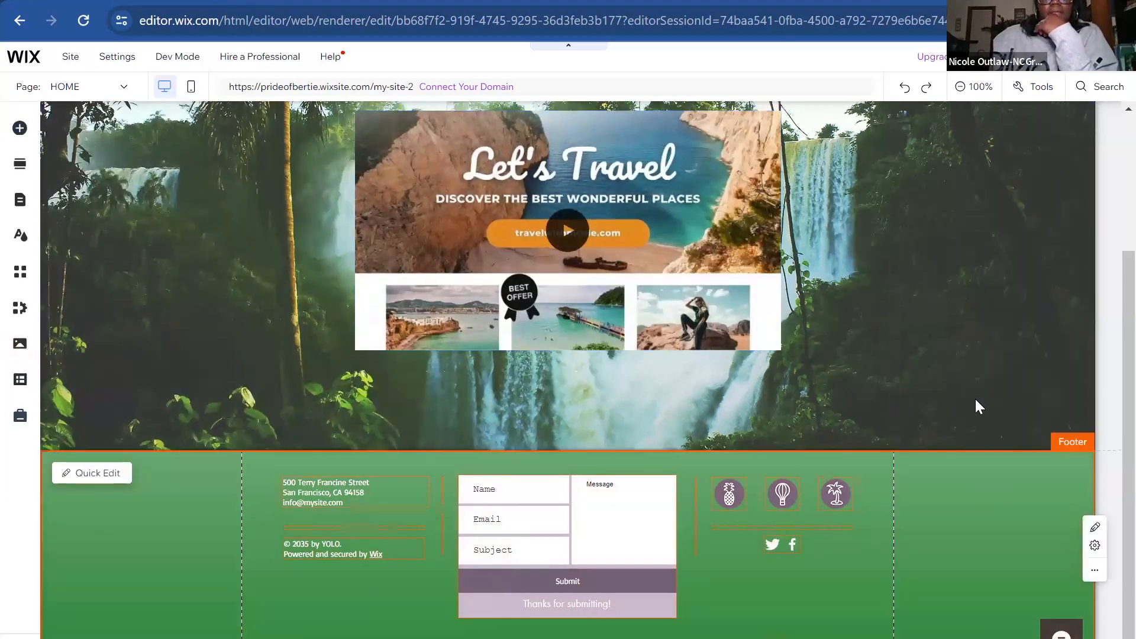
click(951, 414)
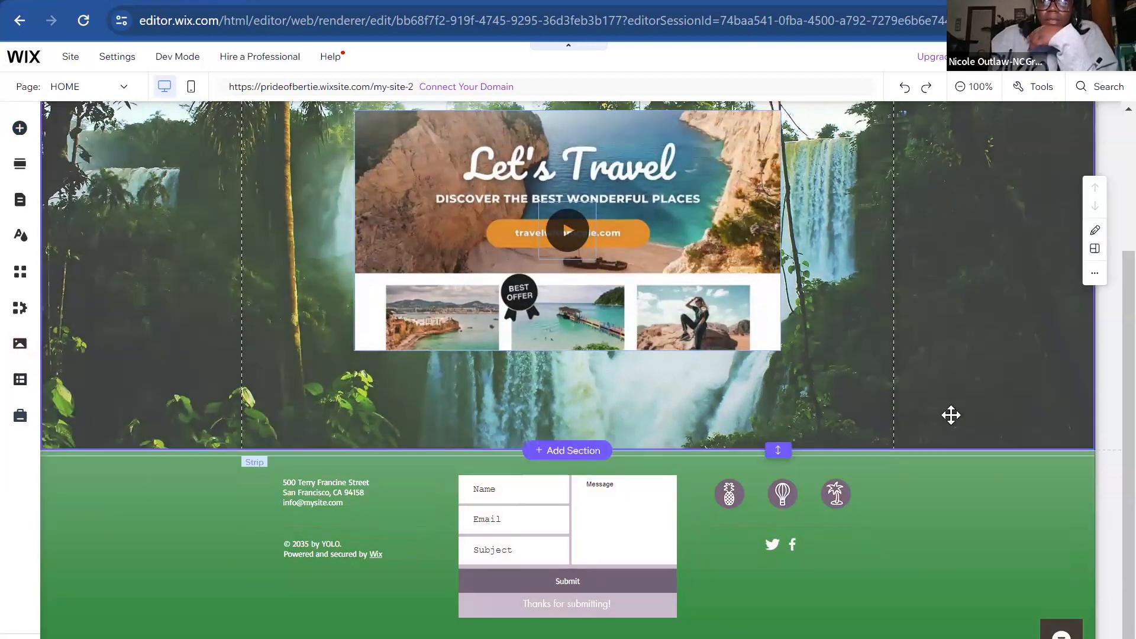
right_click(951, 414)
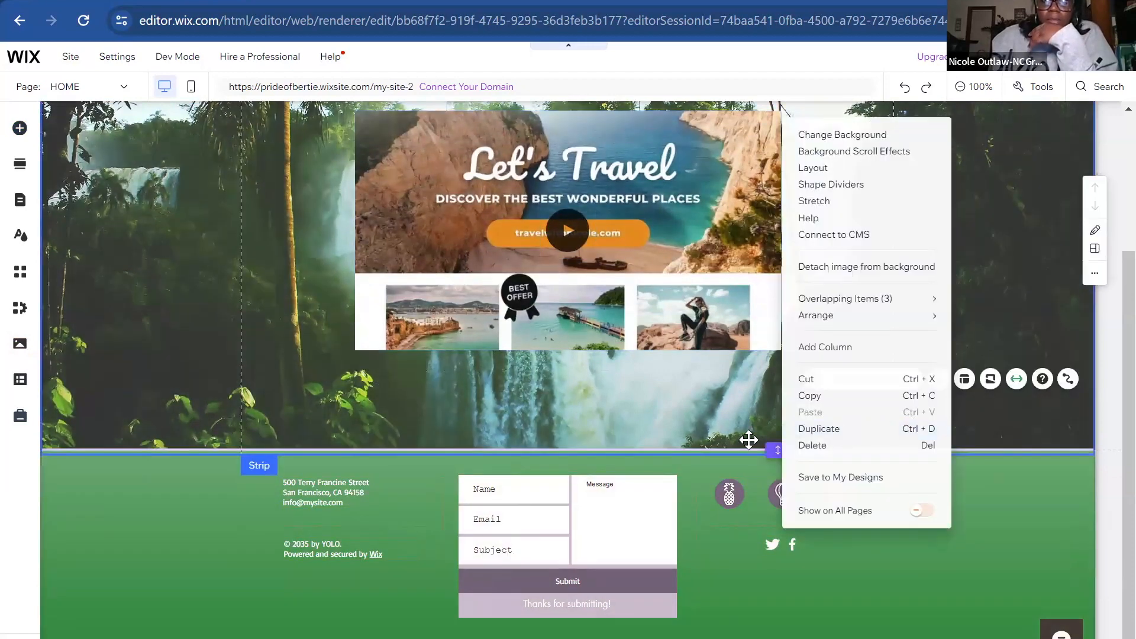
click(959, 394)
right_click(958, 394)
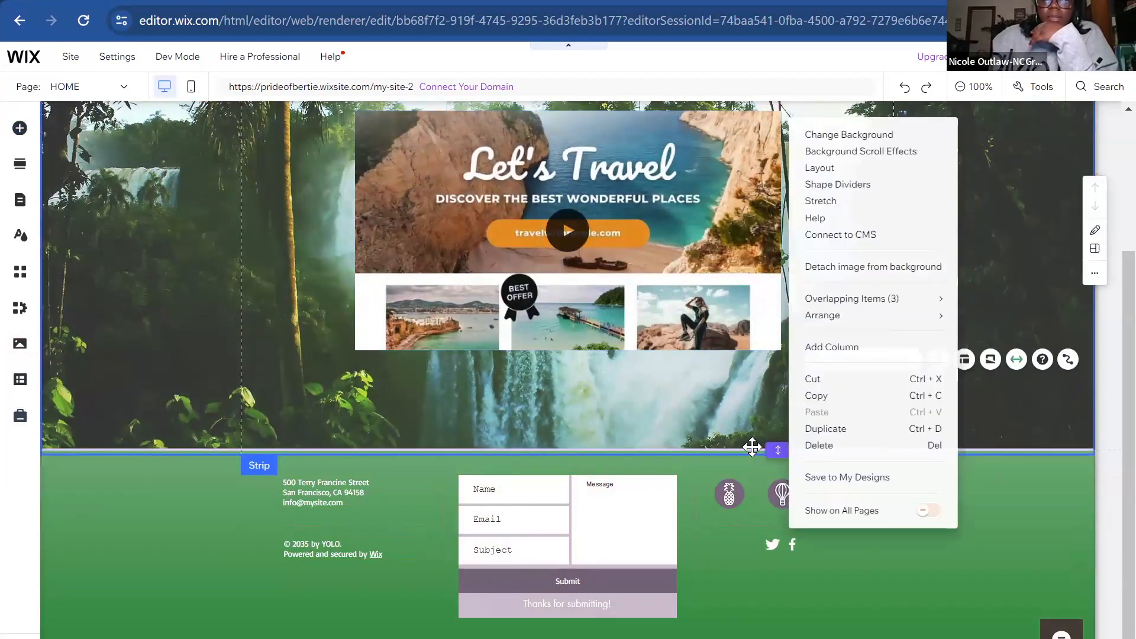
click(712, 450)
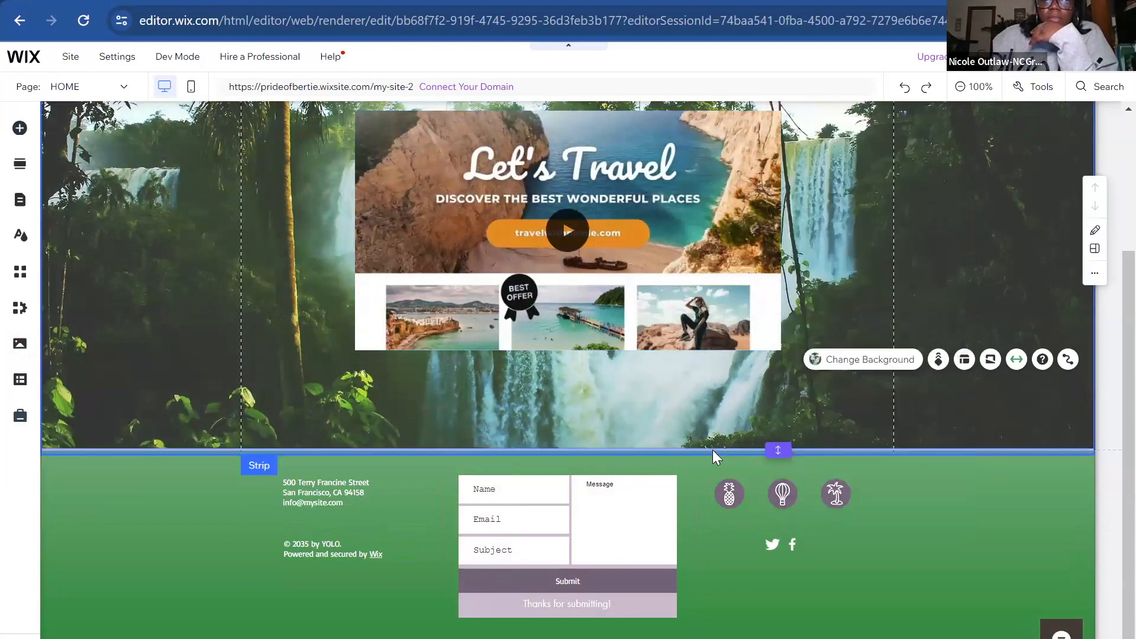
right_click(713, 453)
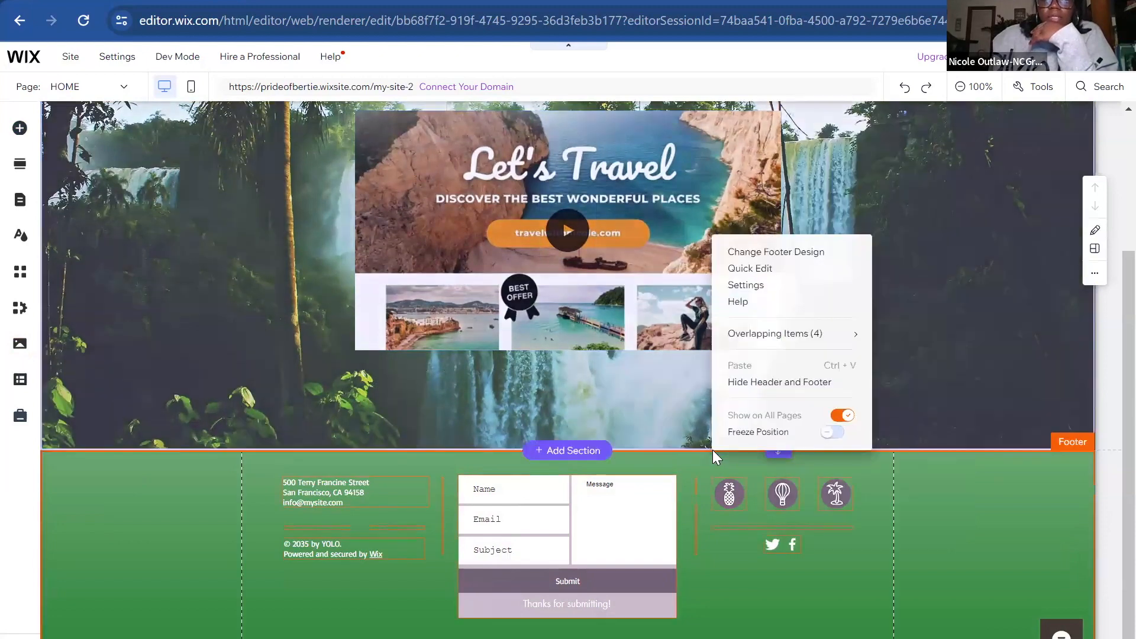
Add the two-column "Empower Growth" Welcome section between the waterfall section and the footer.
click(612, 449)
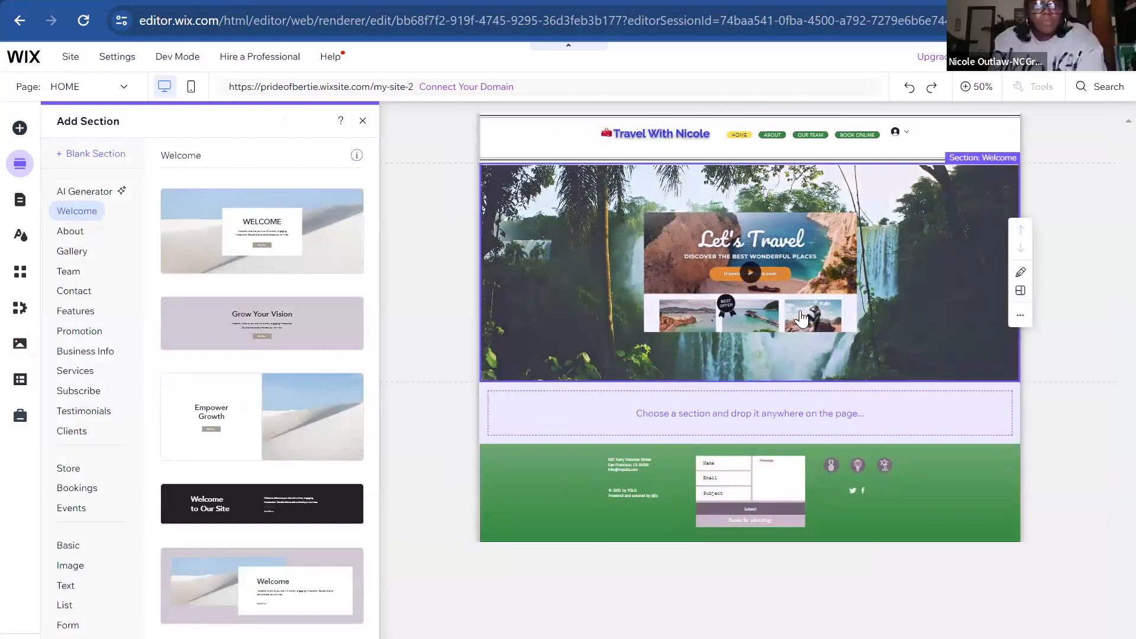
scroll(314, 475, down, 1)
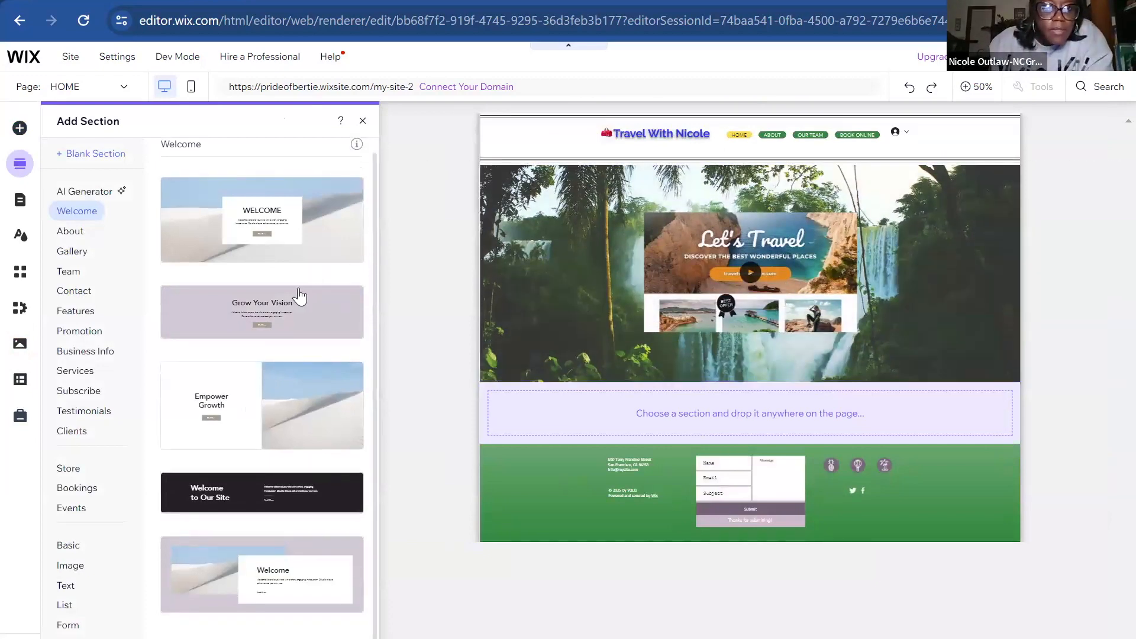
click(302, 419)
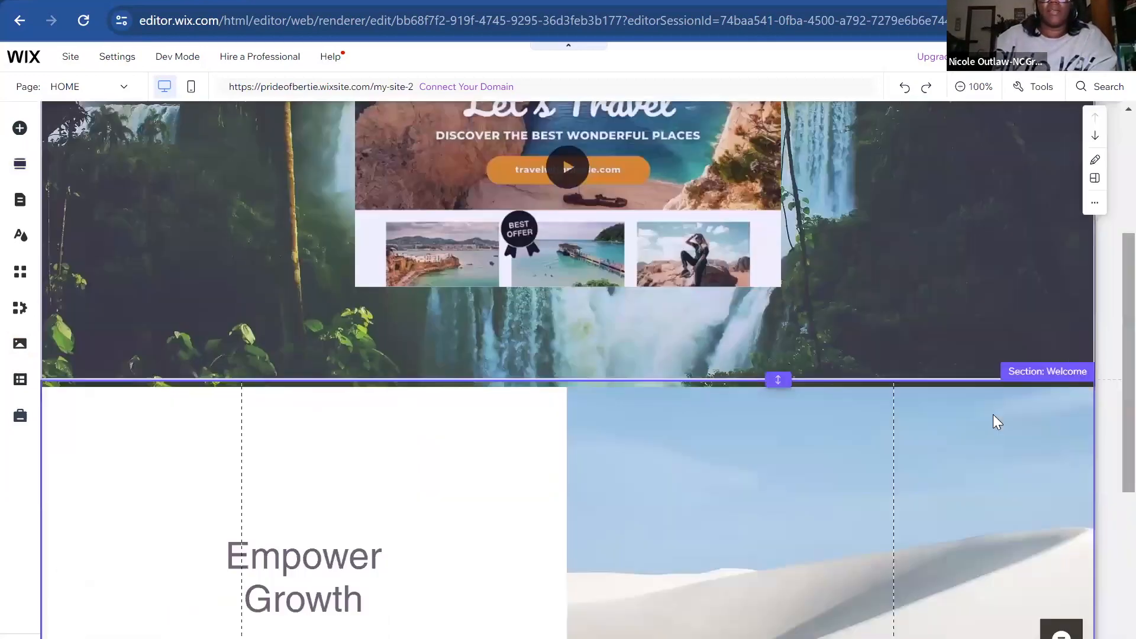
scroll(848, 302, up, 2)
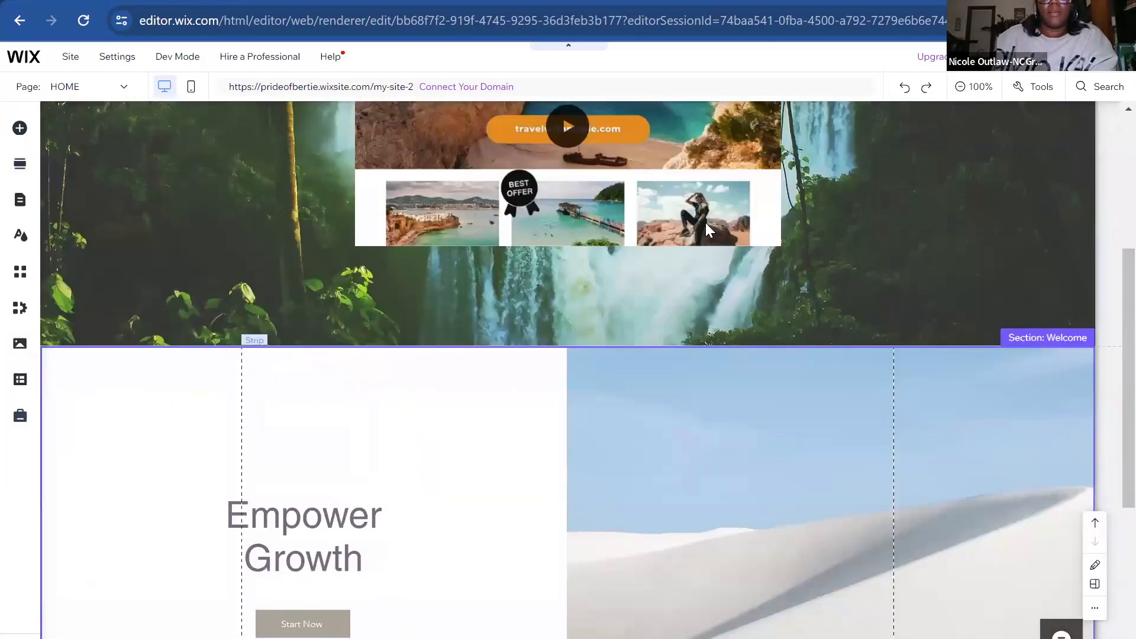
click(808, 452)
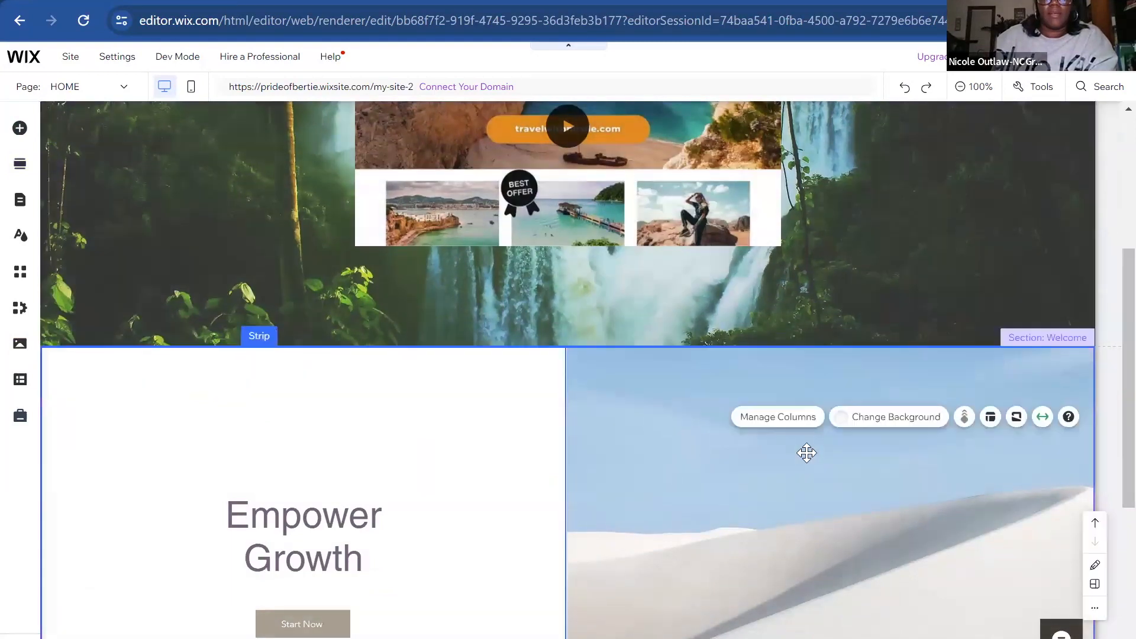
click(882, 426)
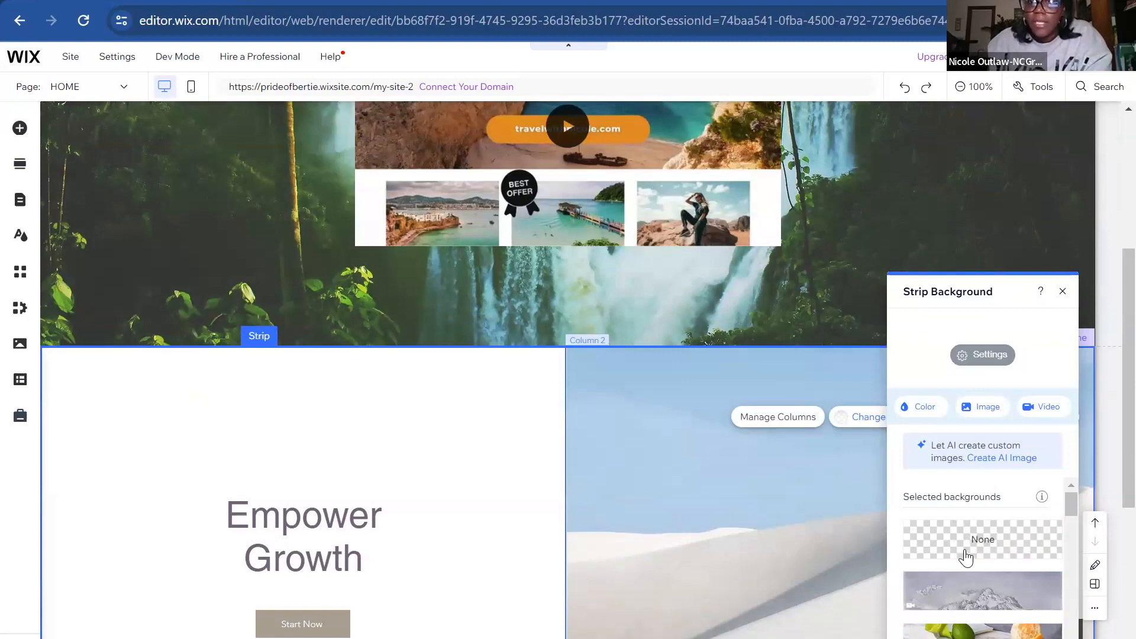
click(1108, 409)
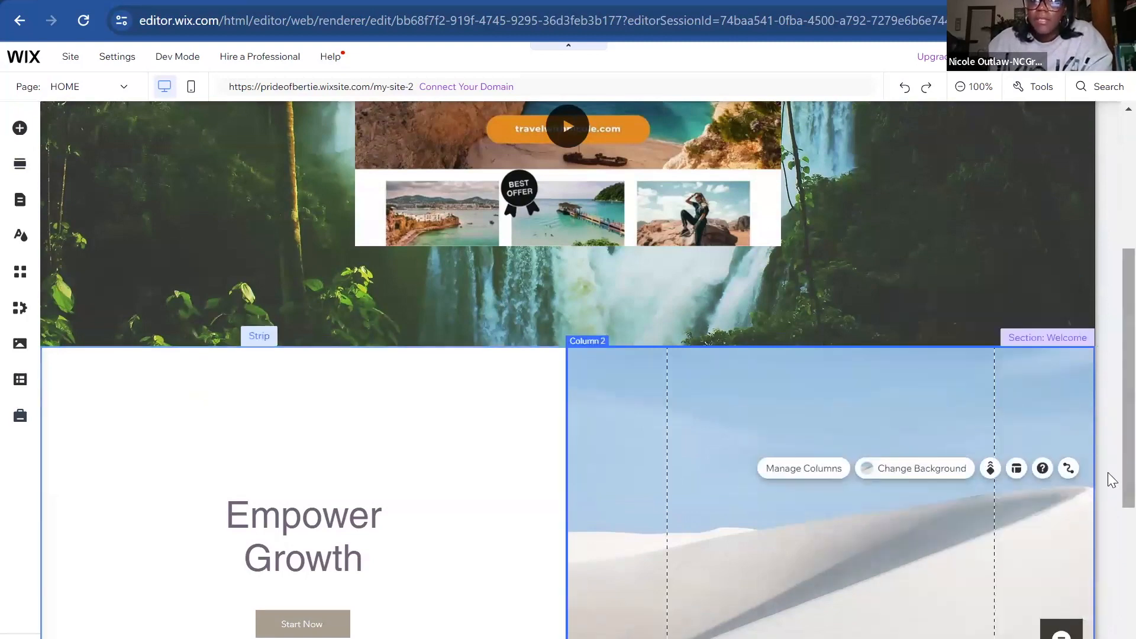
Remove the sand dune image from the "Empower Growth" section's second column by setting the column background to None.
scroll(1108, 473, down, 4)
click(932, 258)
click(929, 256)
click(929, 257)
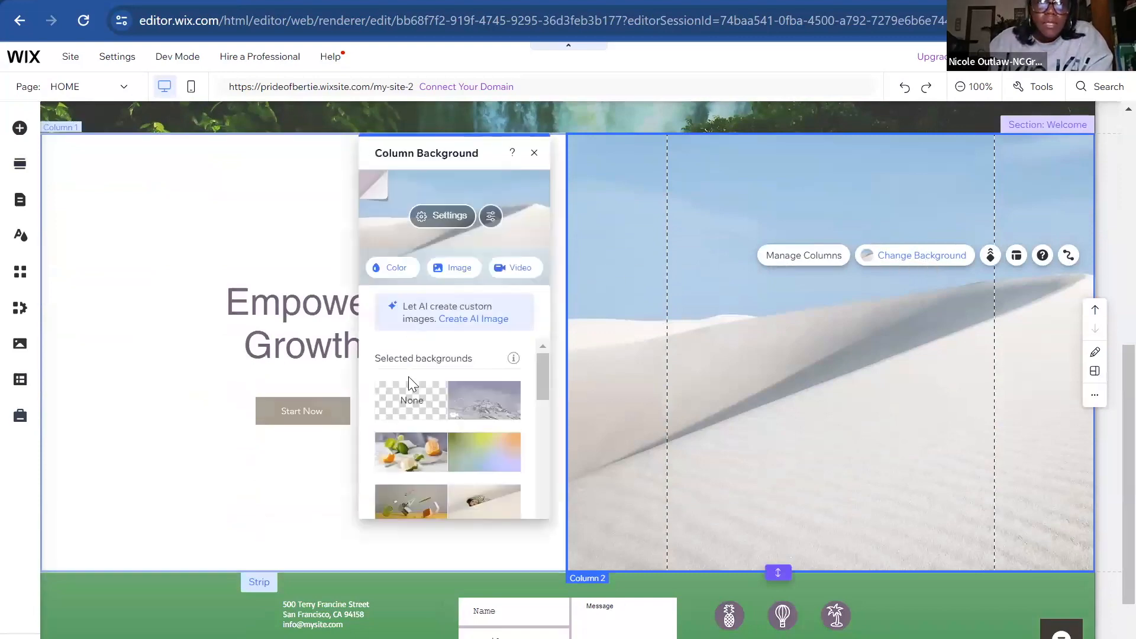
click(411, 398)
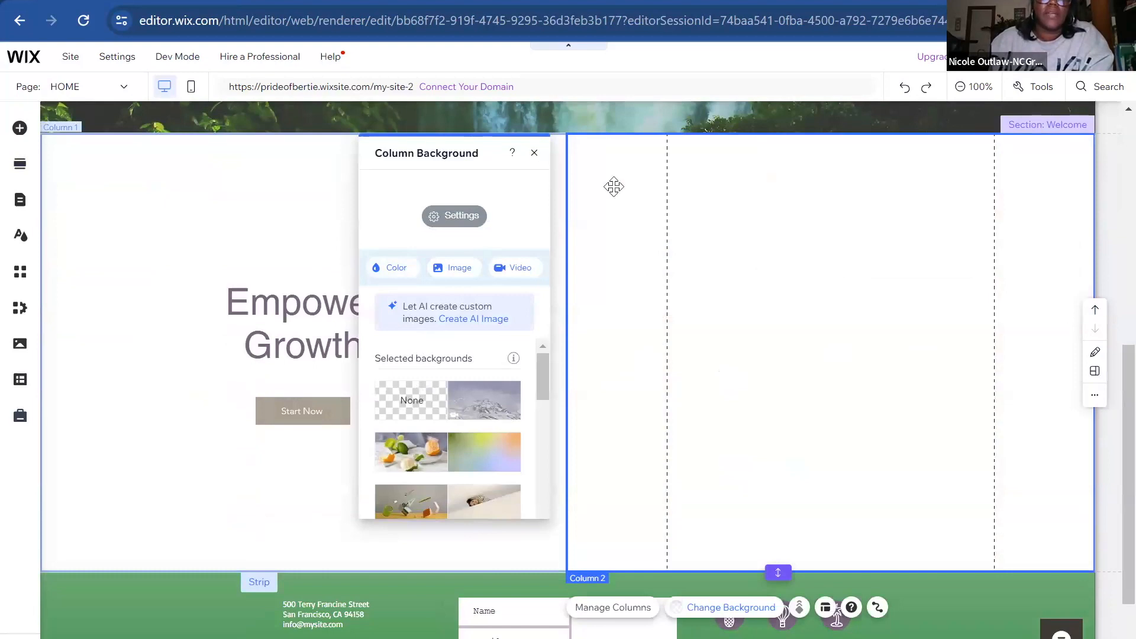
click(695, 339)
scroll(692, 350, up, 3)
drag(681, 141, 868, 256)
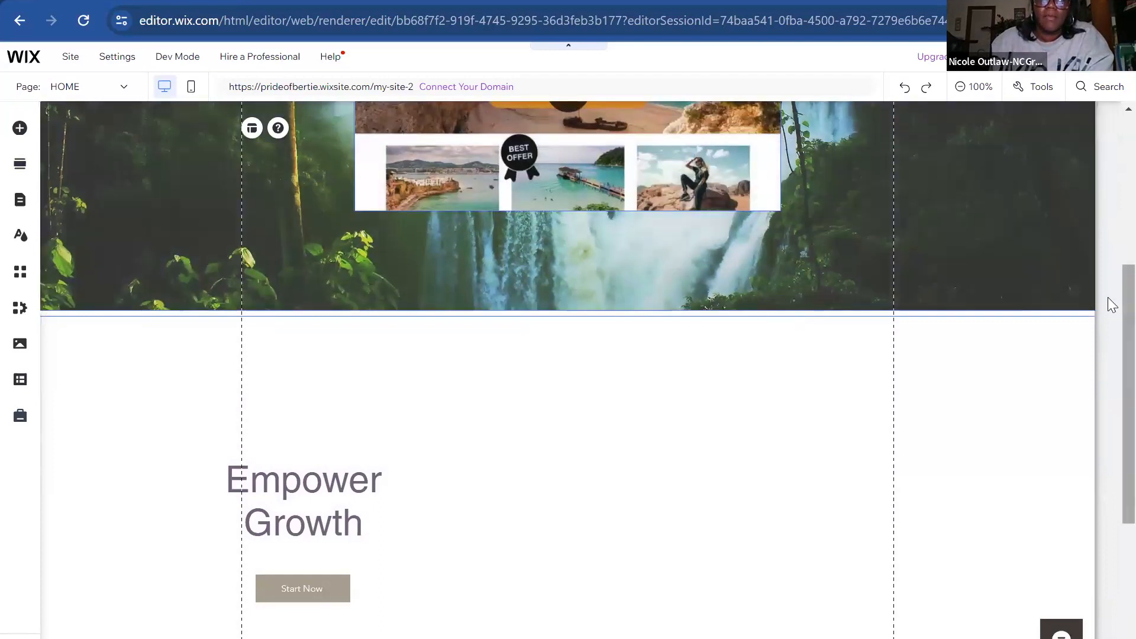
scroll(558, 226, up, 2)
scroll(559, 226, up, 1)
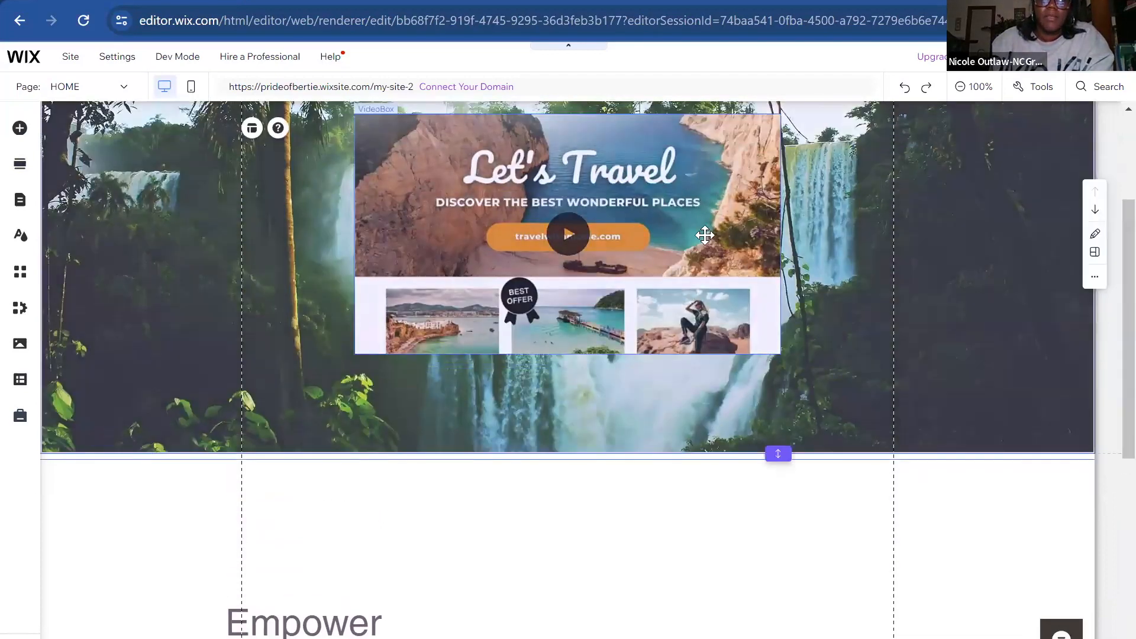
scroll(720, 269, up, 2)
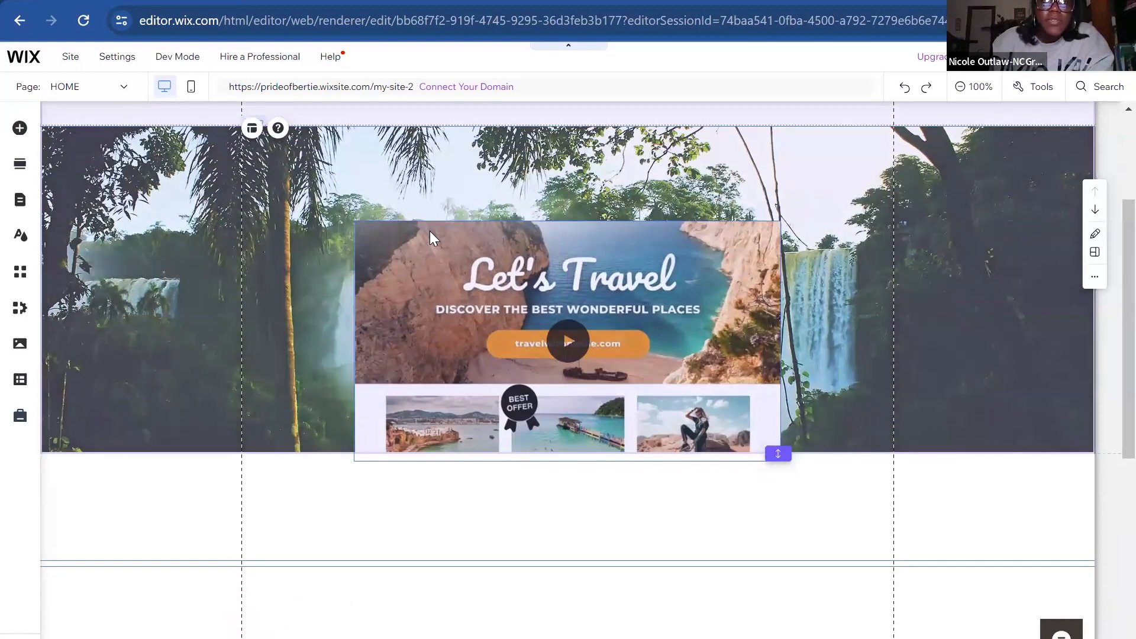
drag(436, 223, 478, 270)
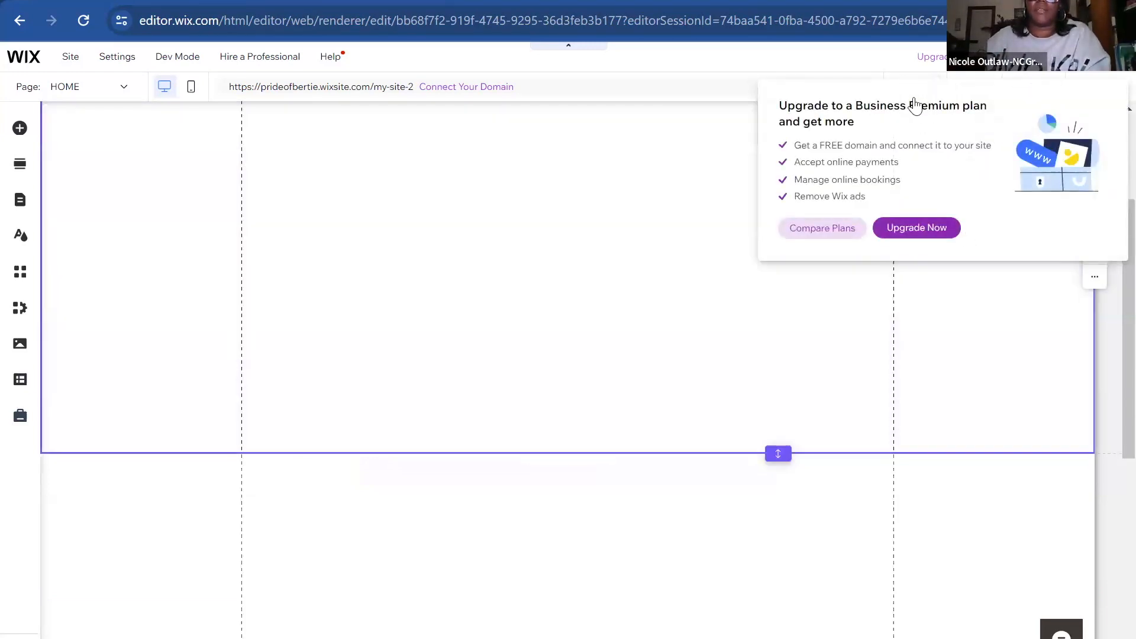
click(905, 88)
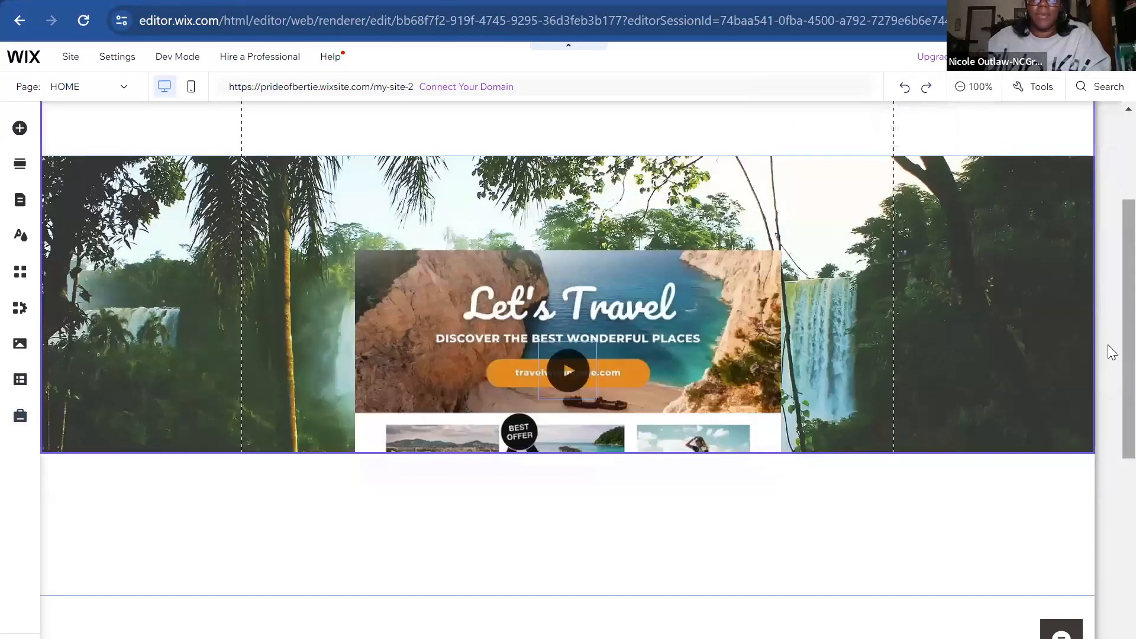
Delete the "Let's Travel" video box that sits over the waterfall strip.
scroll(1108, 364, up, 1)
scroll(1109, 369, down, 2)
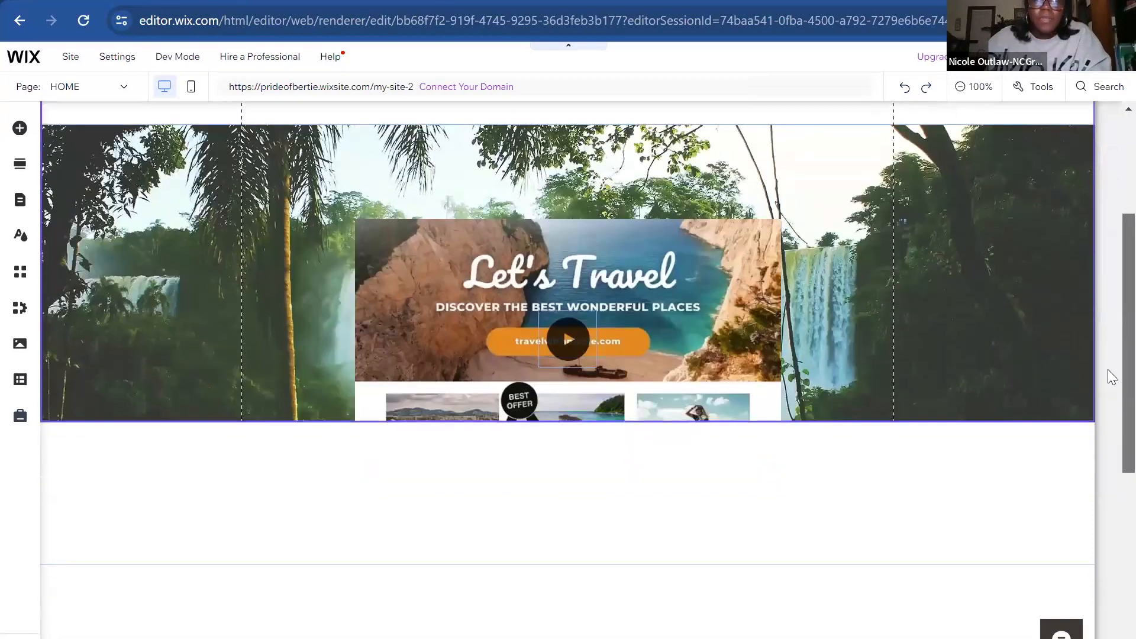
scroll(1108, 393, down, 2)
click(698, 236)
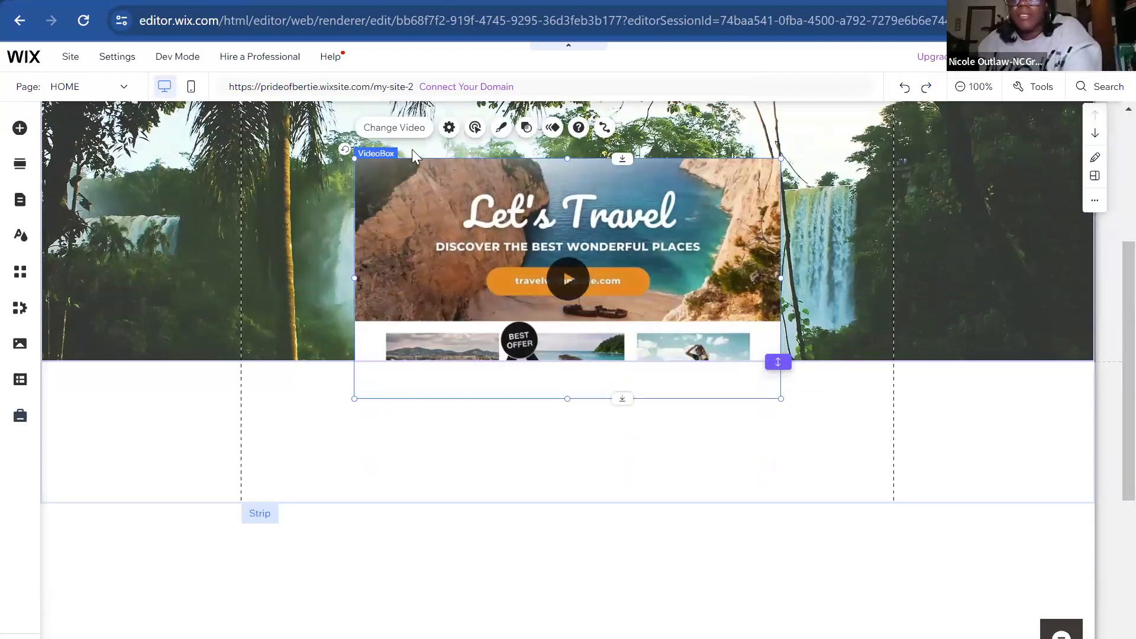
Move the two-column "Empower Growth" strip up to sit directly beneath the waterfall section.
scroll(1108, 473, down, 10)
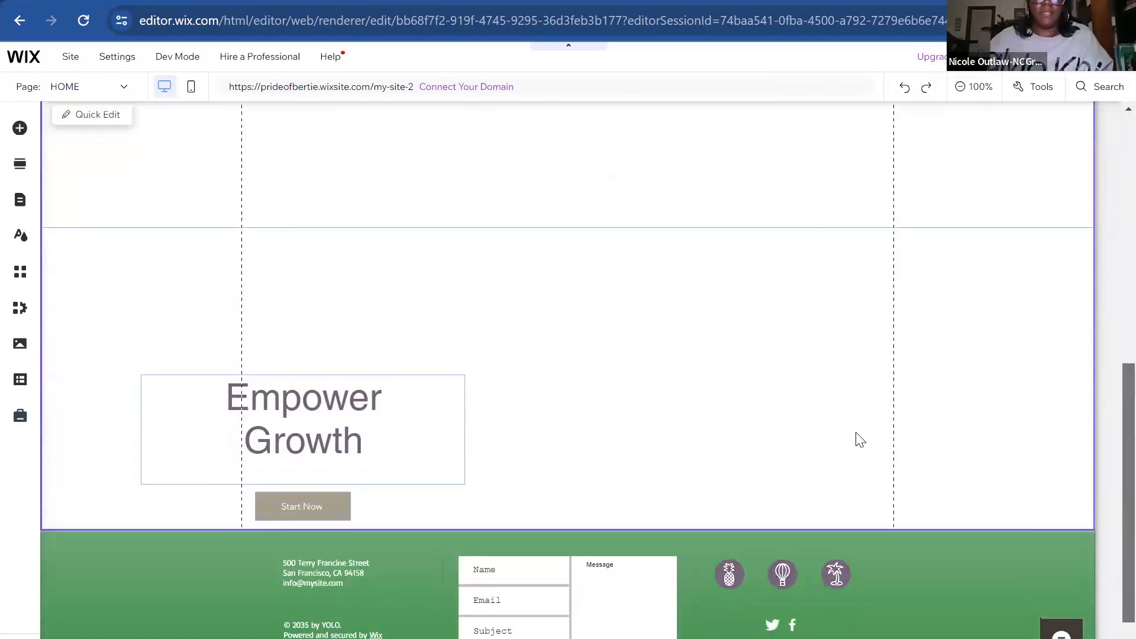
click(686, 355)
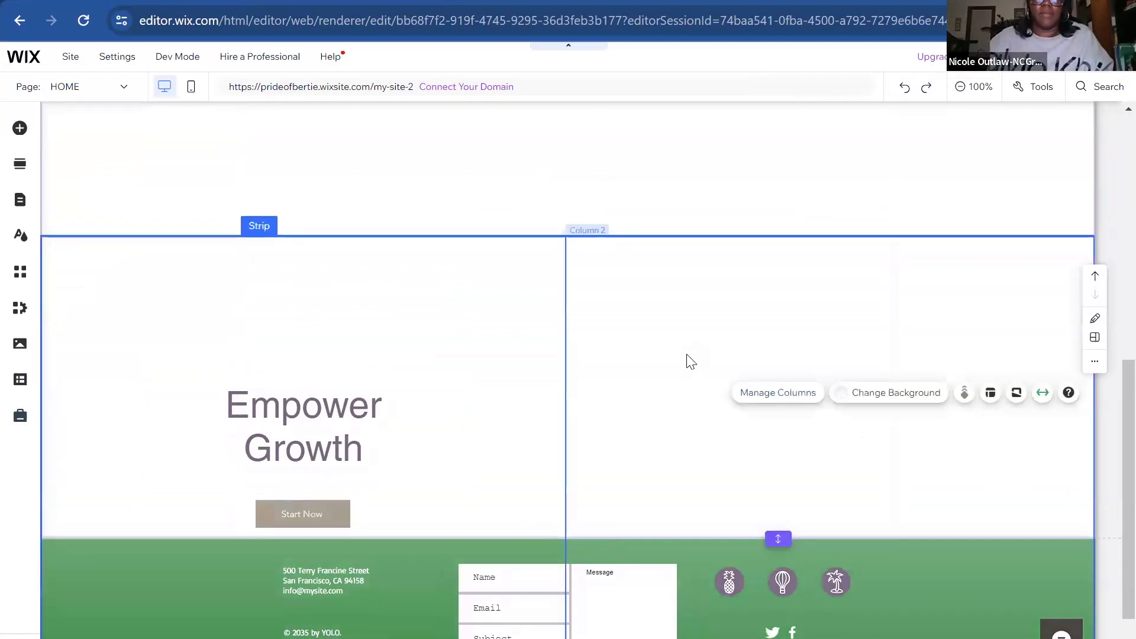
scroll(690, 361, up, 3)
click(659, 405)
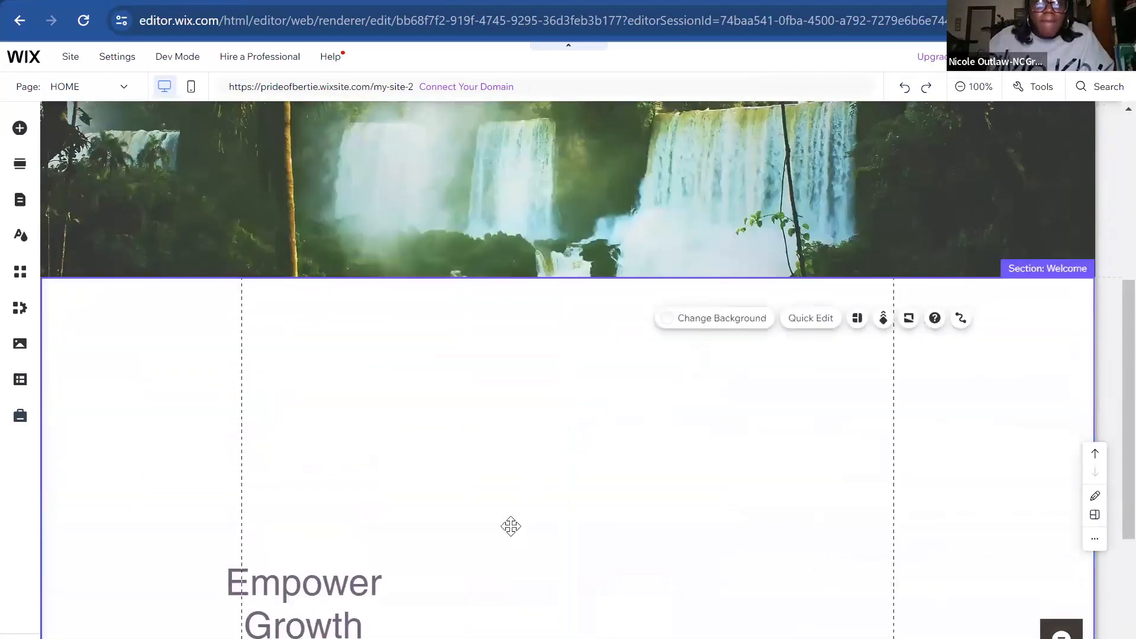
drag(617, 425, 641, 291)
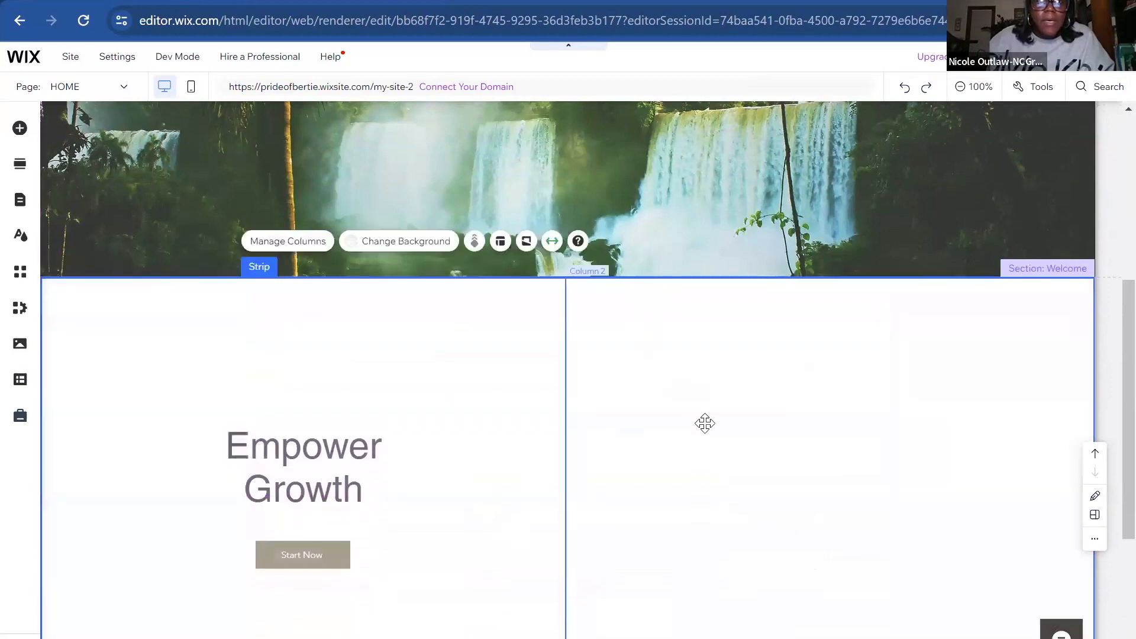
Add the travel video from the site files and place it in the empty second column beside the heading.
click(706, 418)
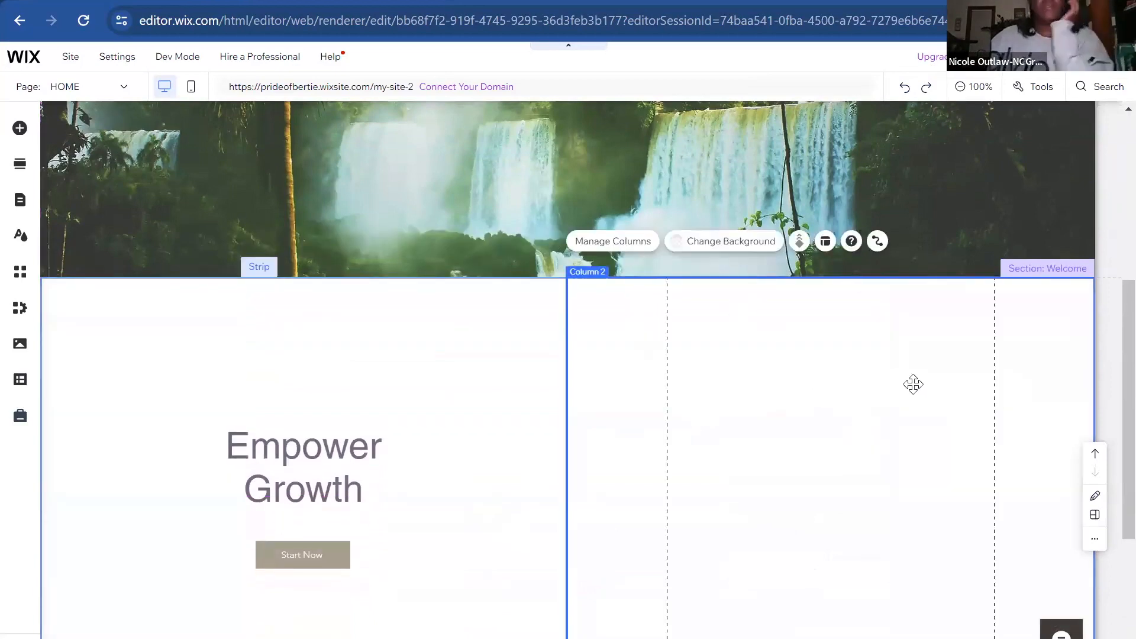
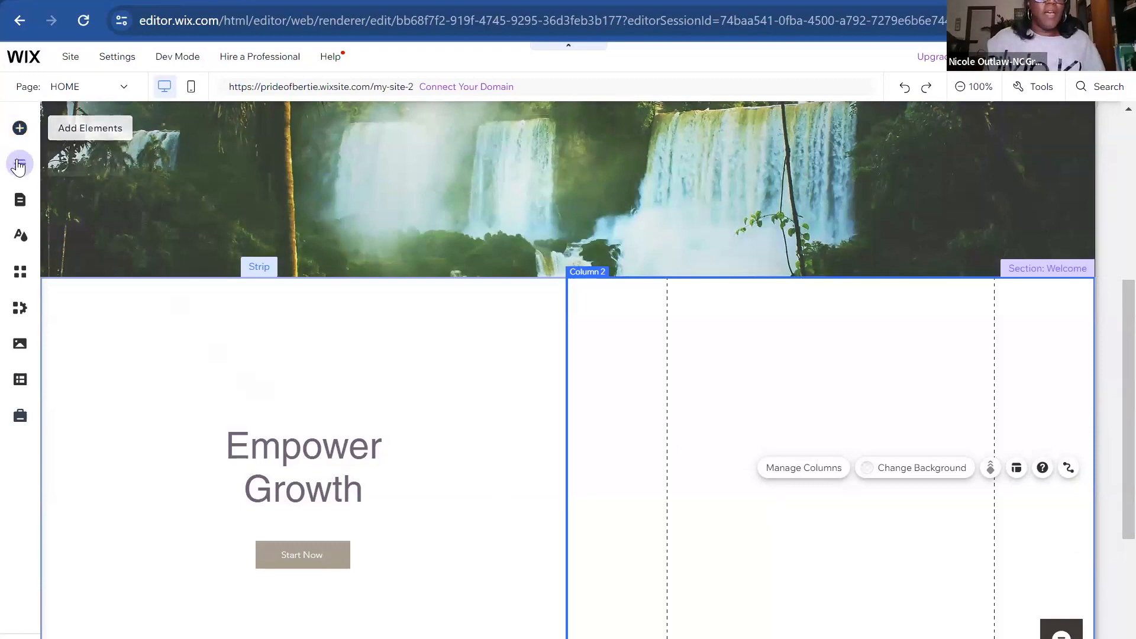
click(19, 130)
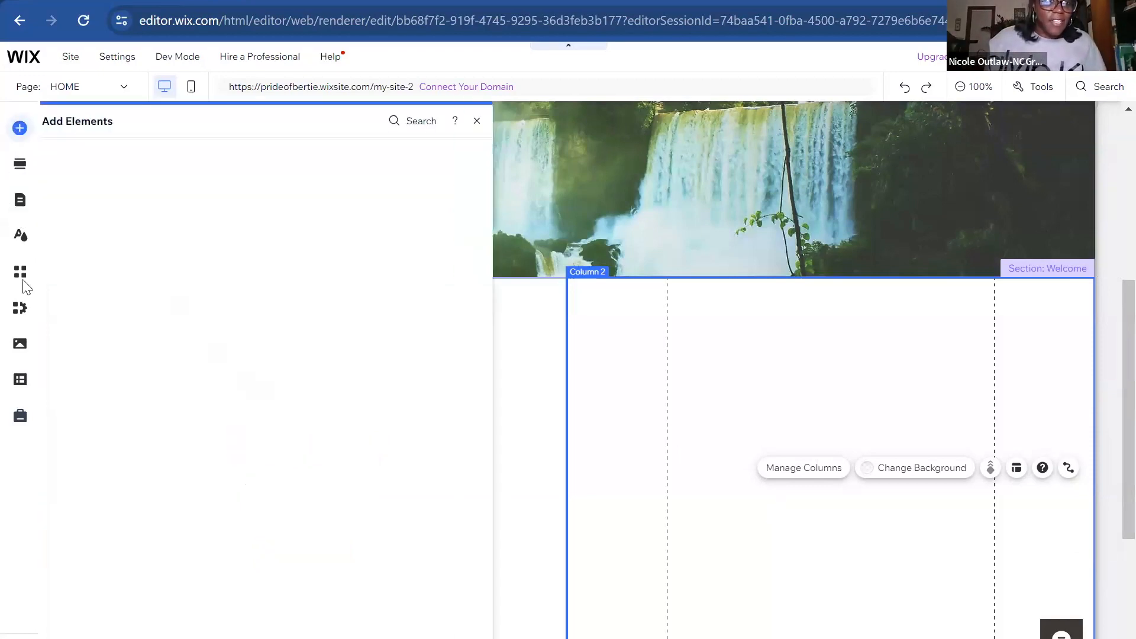
click(19, 346)
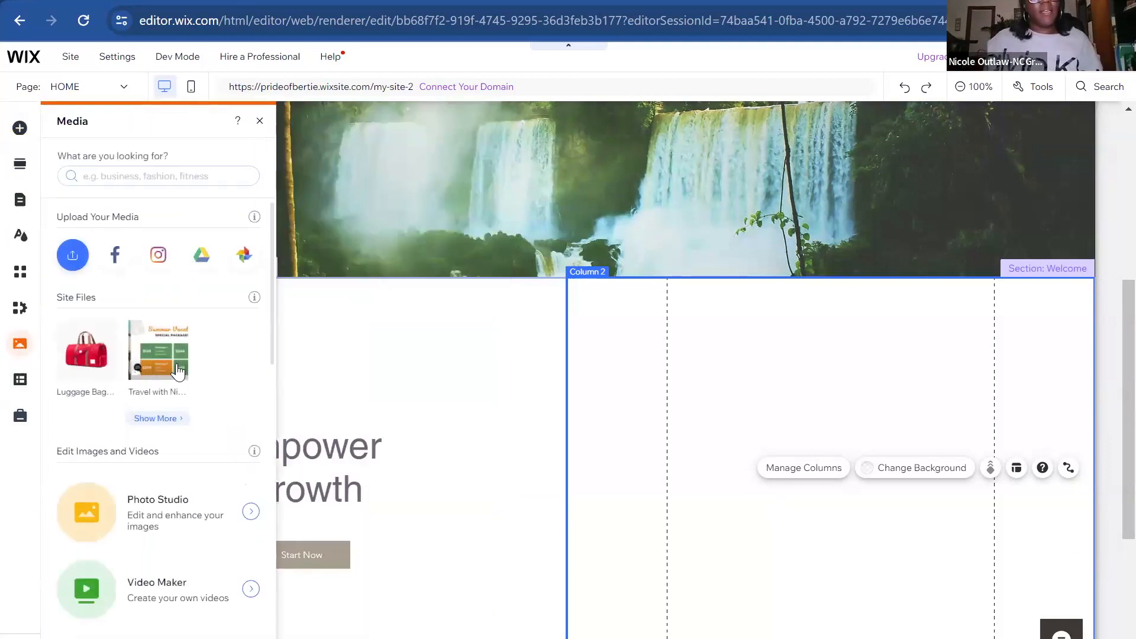
click(177, 369)
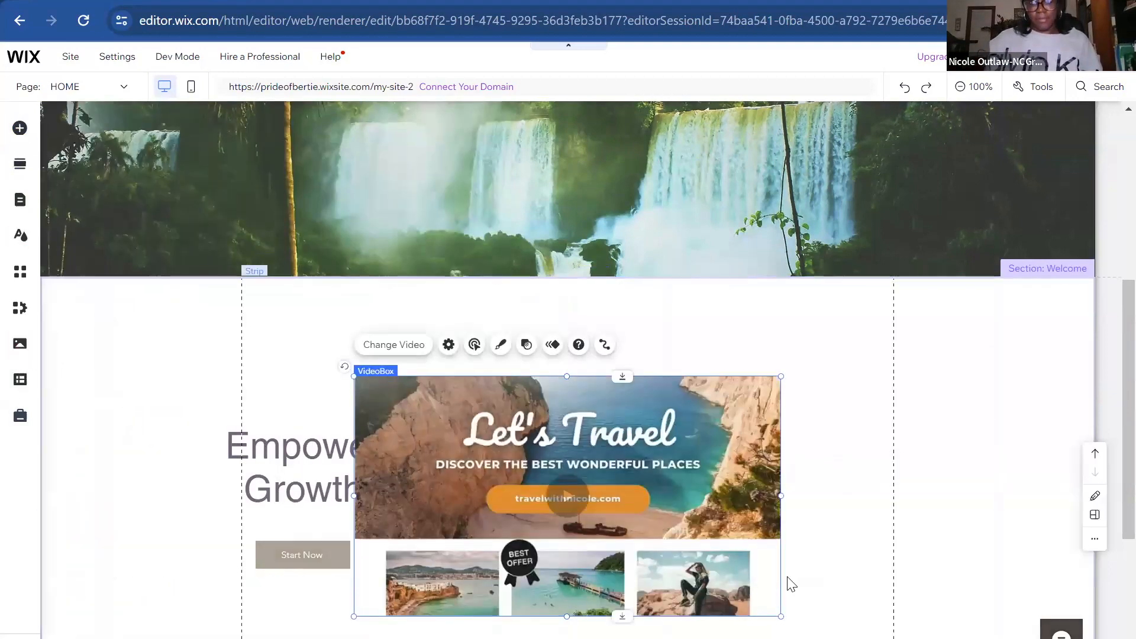
drag(748, 564, 1111, 575)
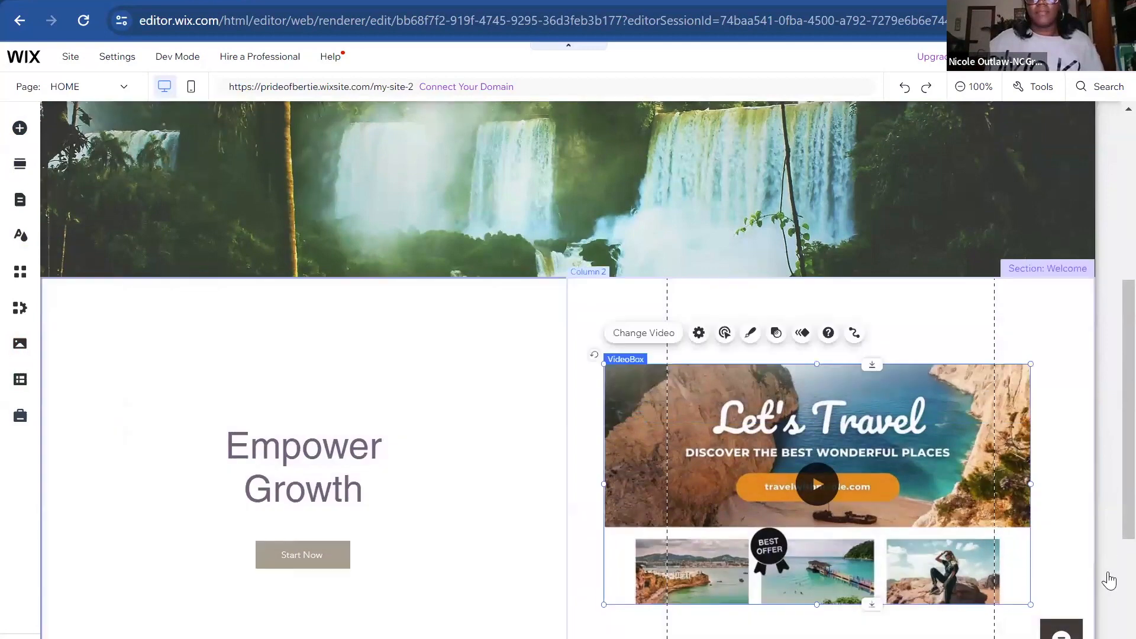
Replace the "Empower Growth" heading in the first column with "Travel With Nicole".
scroll(1033, 454, down, 5)
click(333, 177)
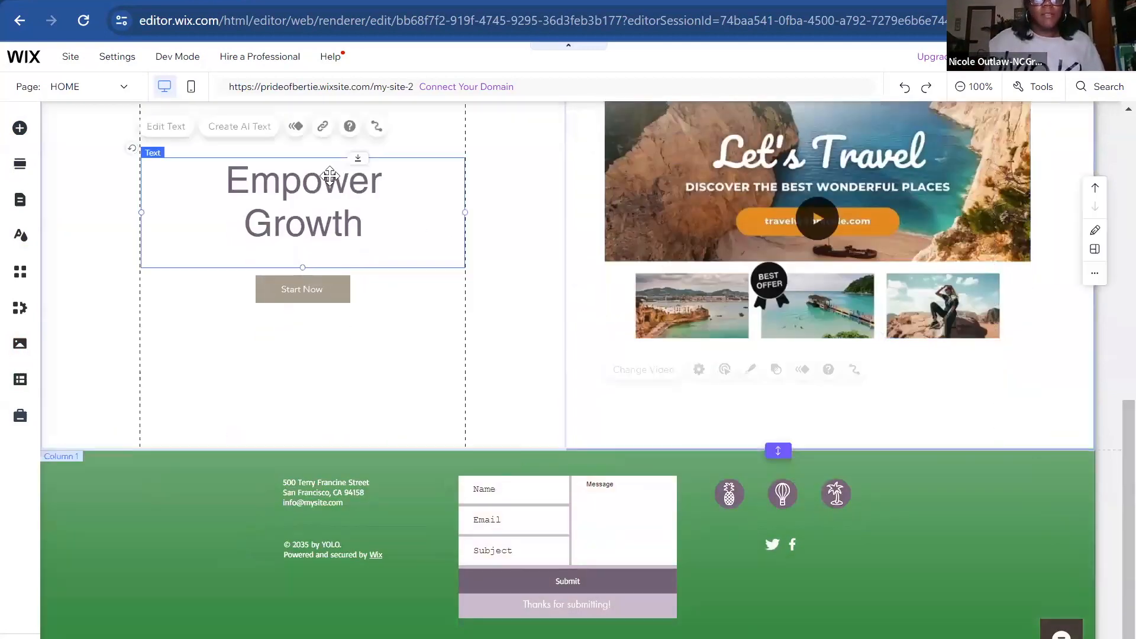
double_click(332, 177)
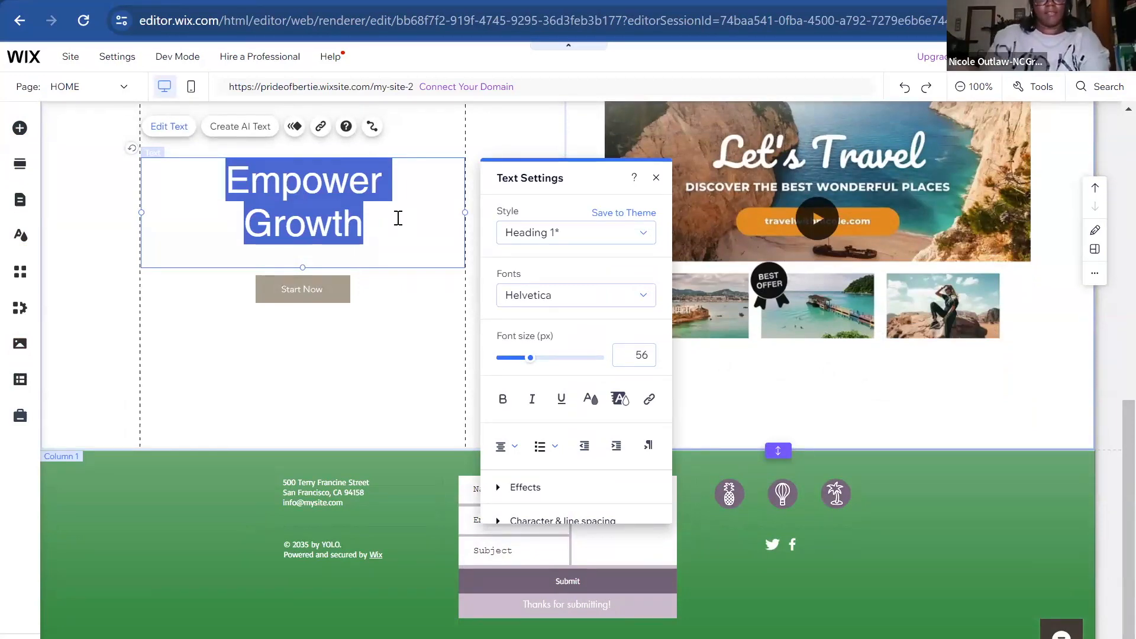
text(Travel)
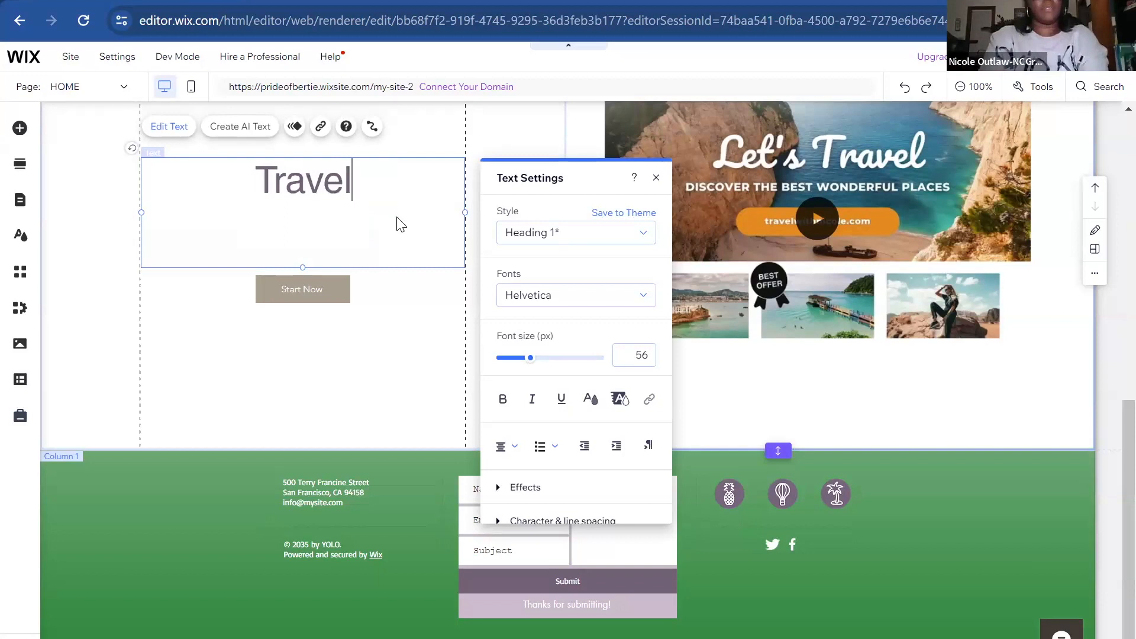
text( With Nicole)
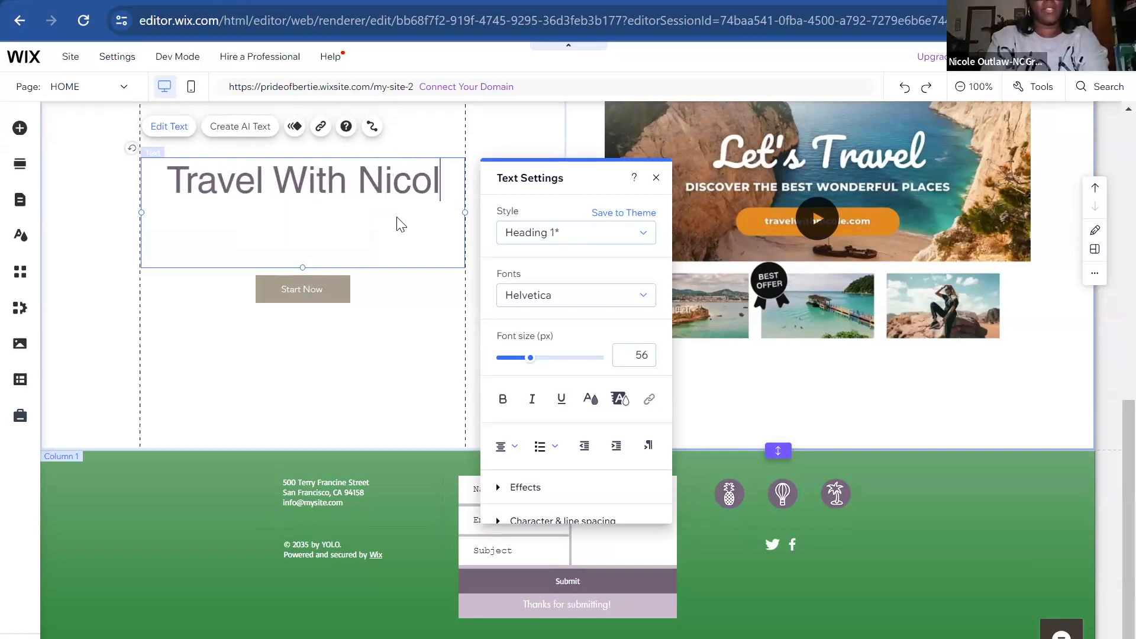
click(368, 418)
Preview the desktop site and review the home page from the header down to the heading and video columns.
scroll(853, 485, up, 3)
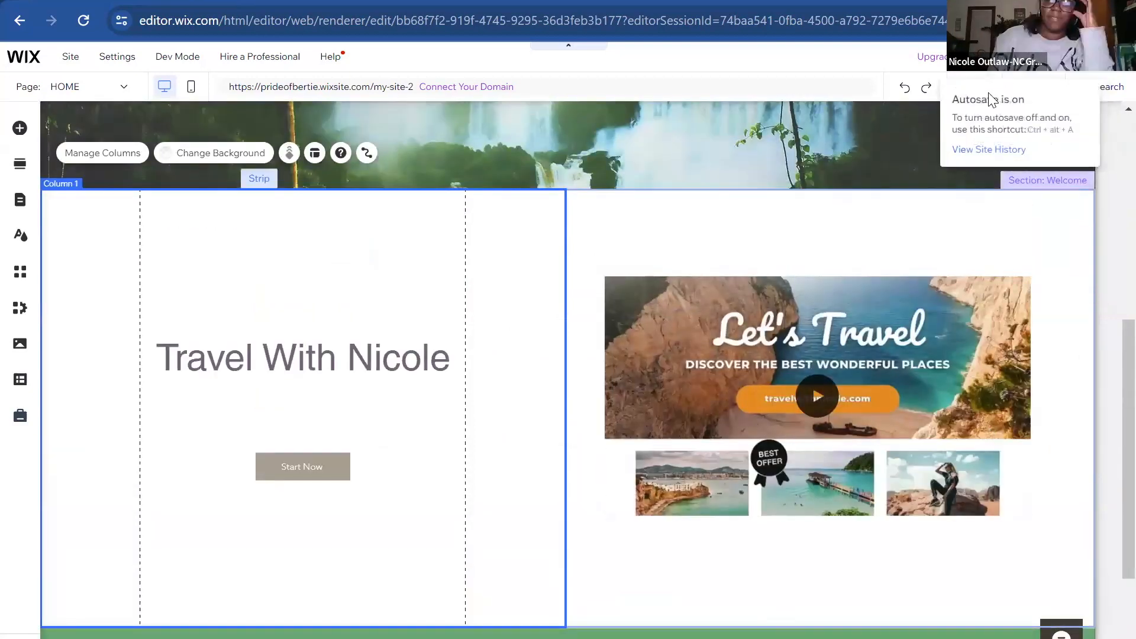
click(976, 56)
click(763, 478)
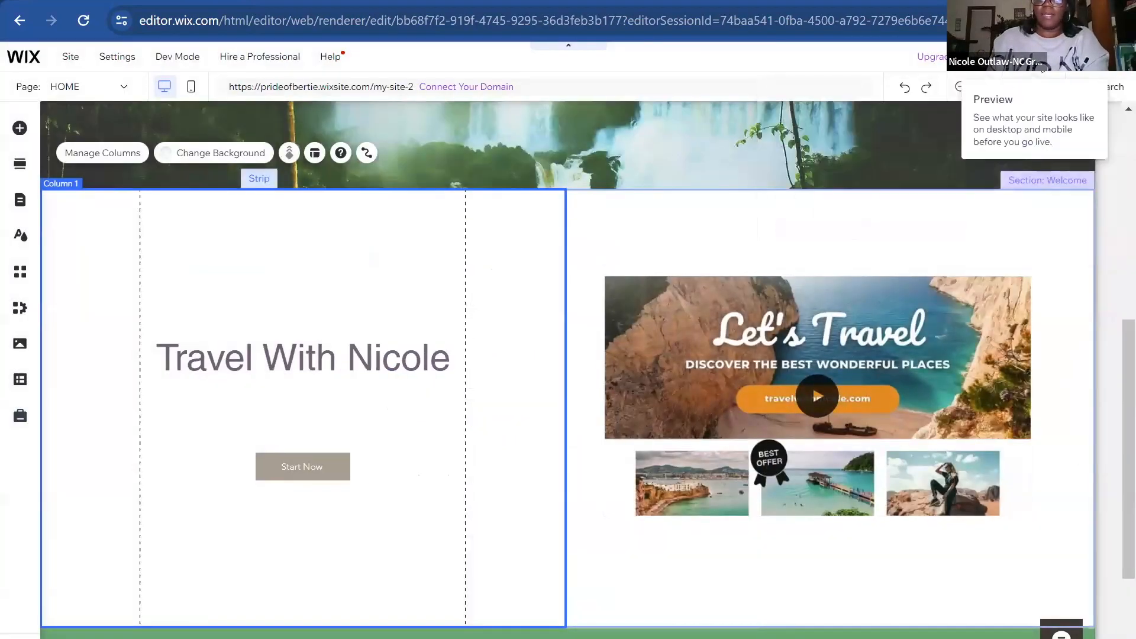
click(1041, 60)
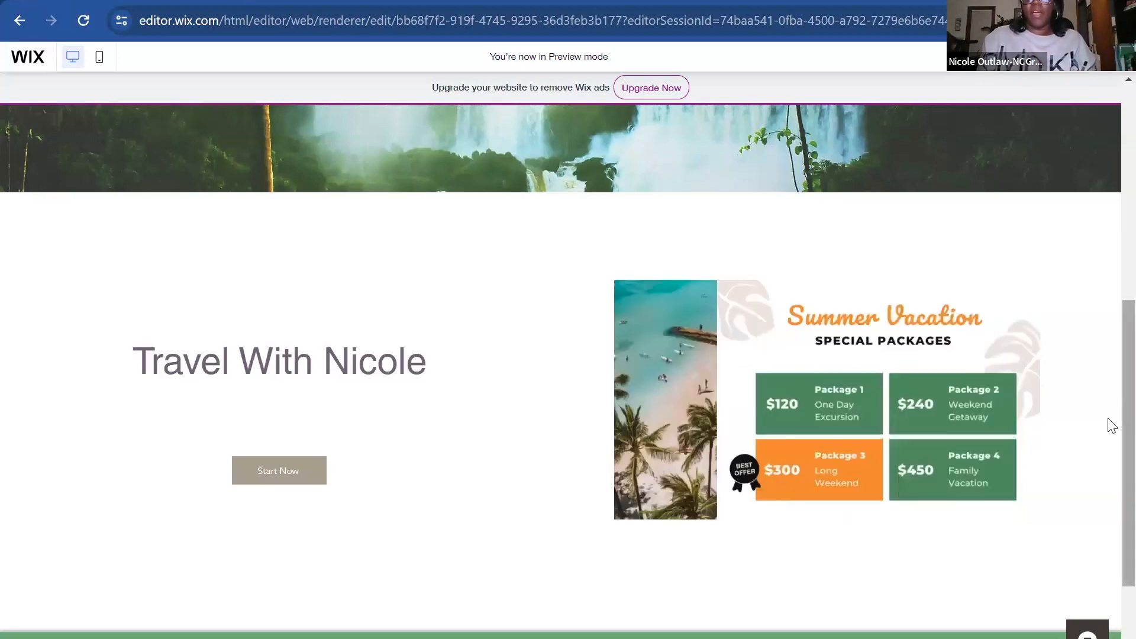
scroll(1109, 325, up, 2)
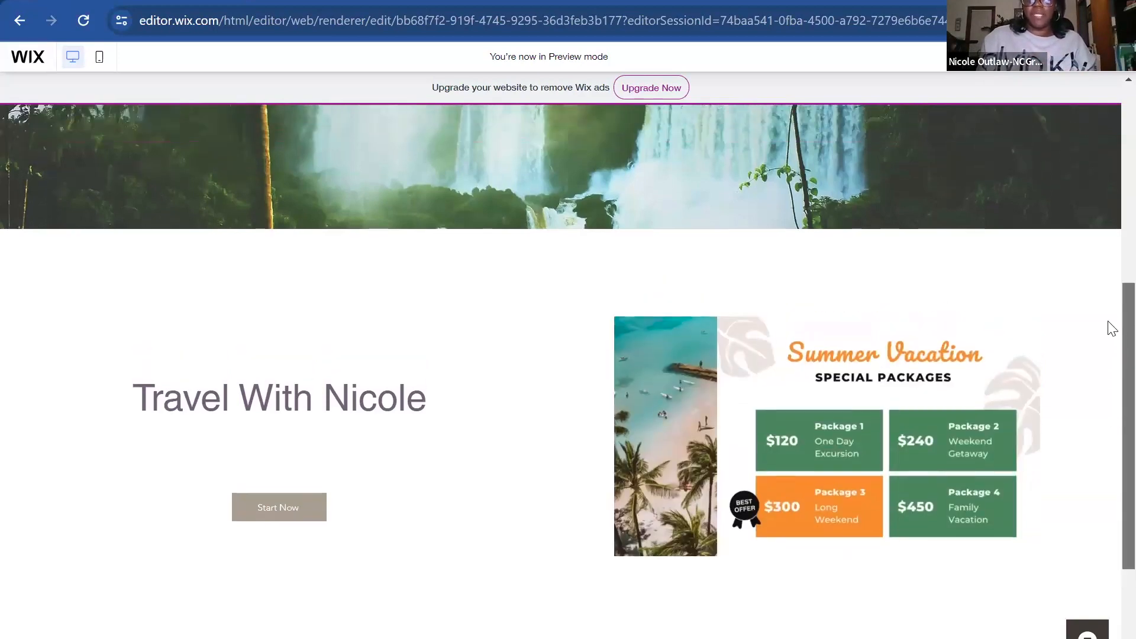
scroll(1108, 261, up, 1)
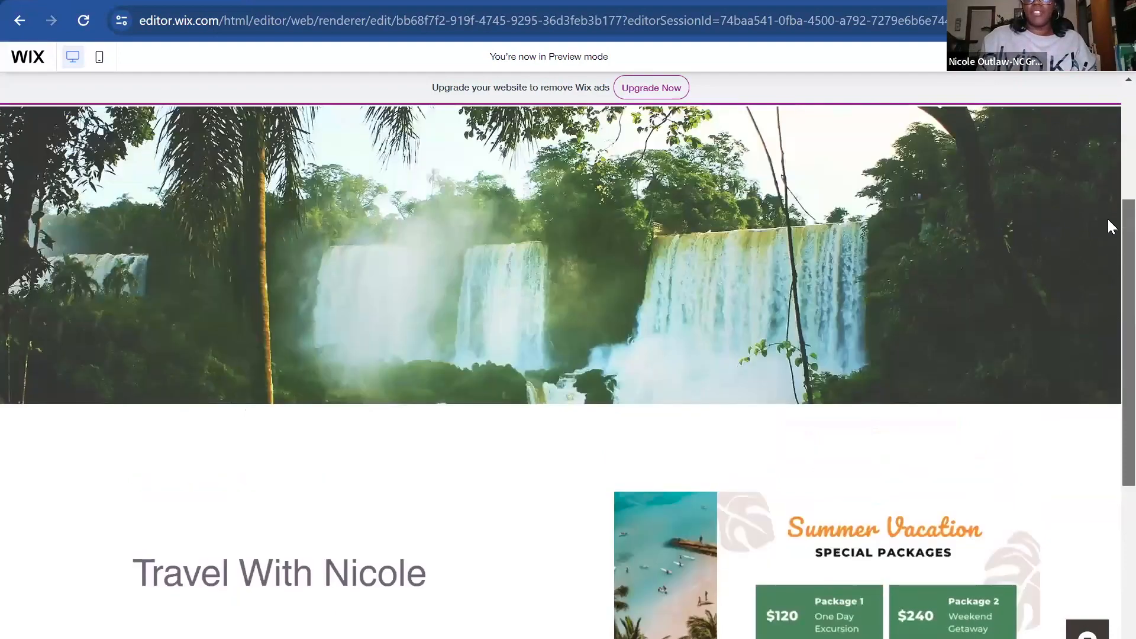
scroll(990, 545, up, 4)
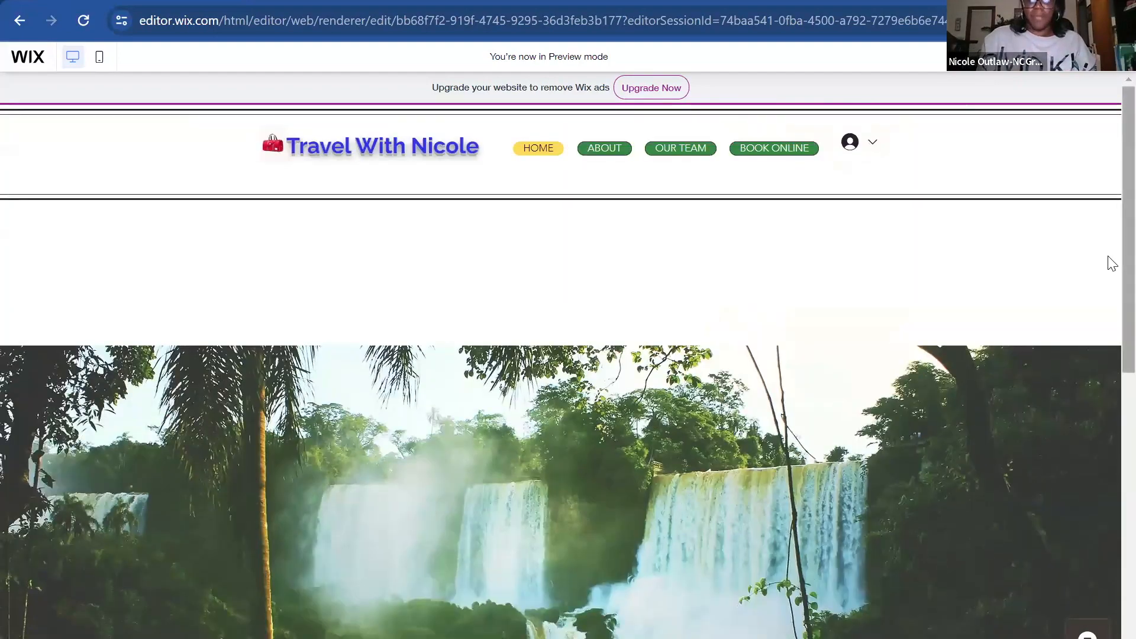
scroll(1109, 419, down, 4)
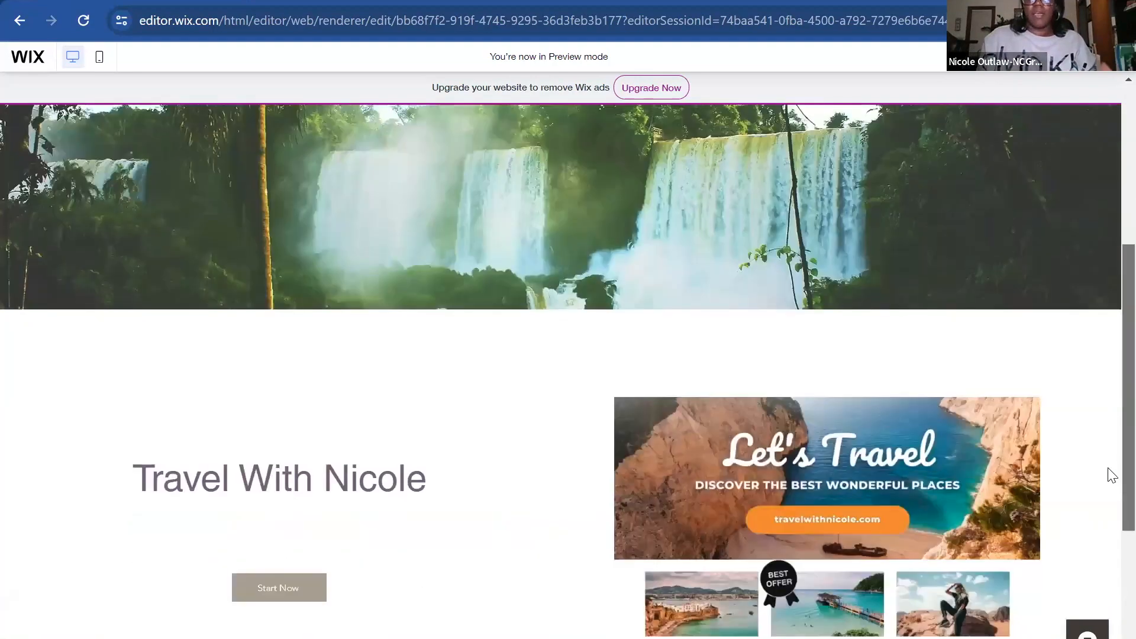
scroll(1108, 479, down, 2)
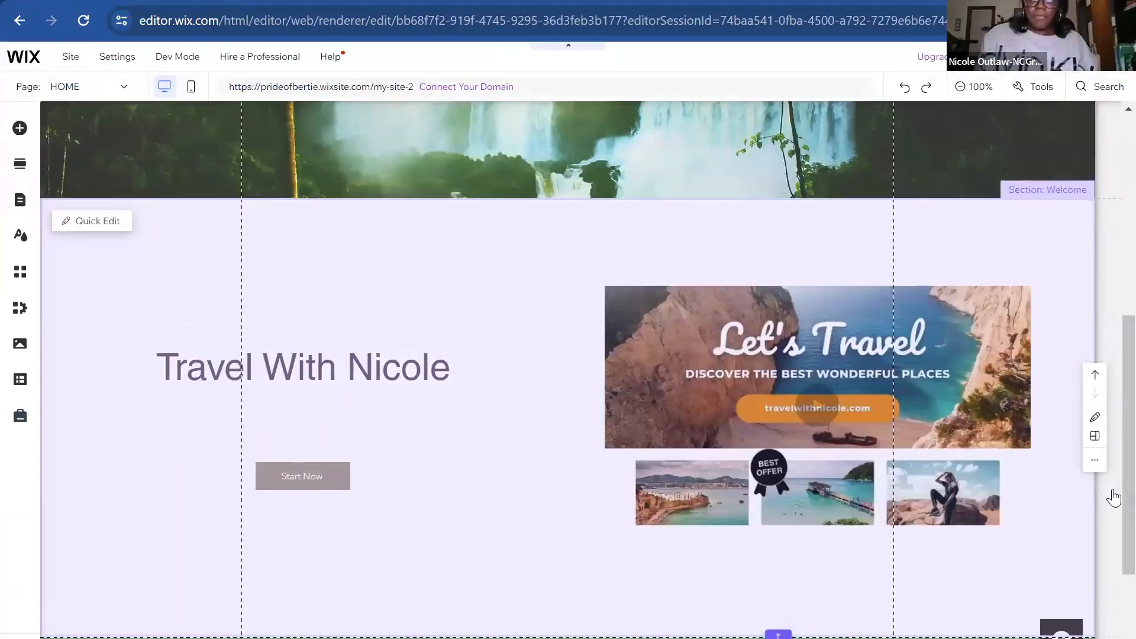
Move the waterfall strip up to the top of its section, closing the blank gap beneath the header.
scroll(1113, 496, up, 3)
scroll(907, 290, up, 3)
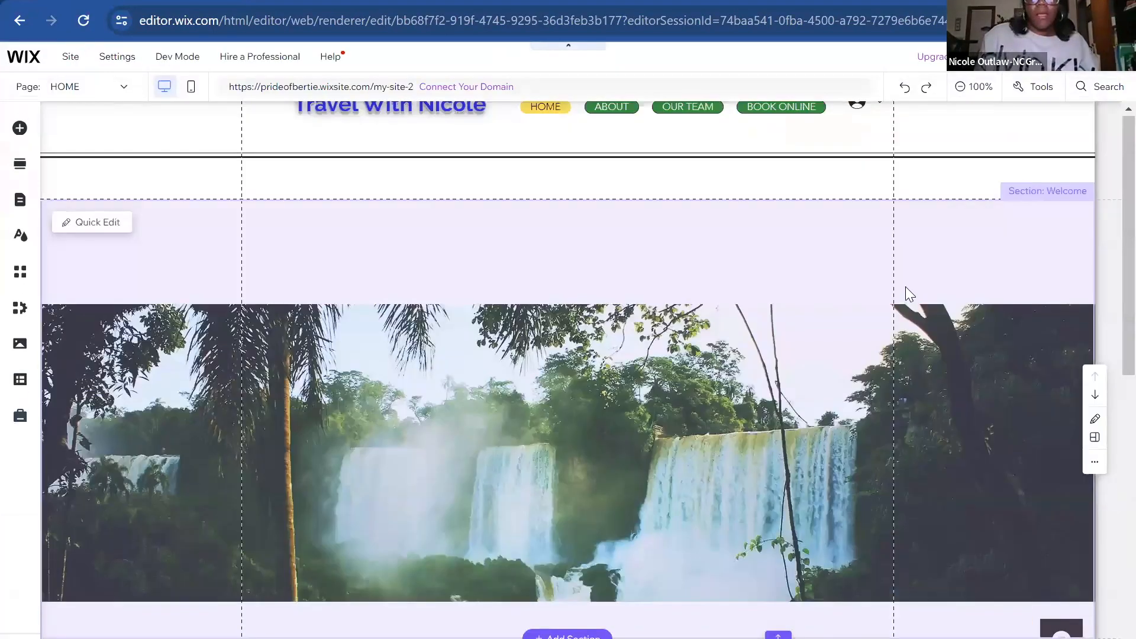
click(648, 332)
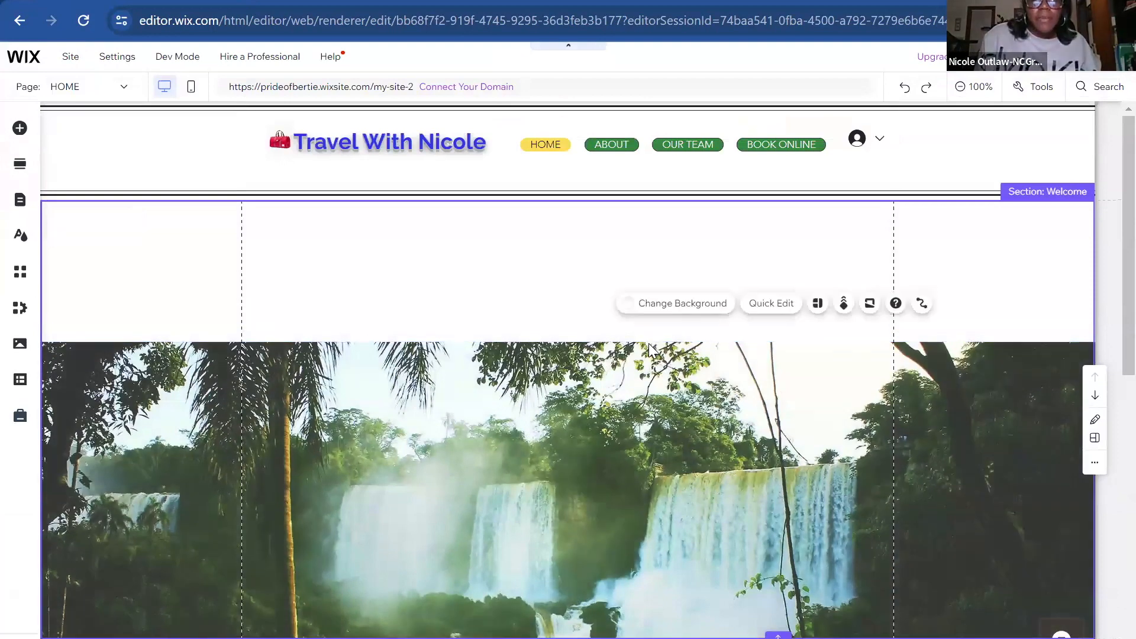
click(644, 409)
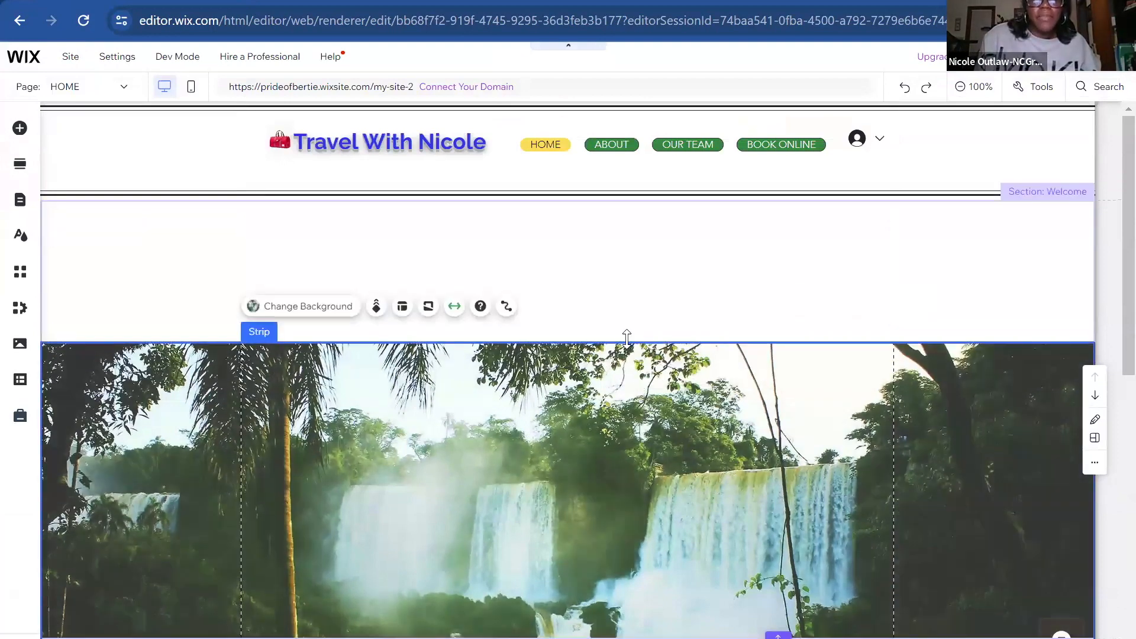
drag(627, 341, 645, 196)
drag(638, 272, 639, 274)
scroll(863, 529, down, 1)
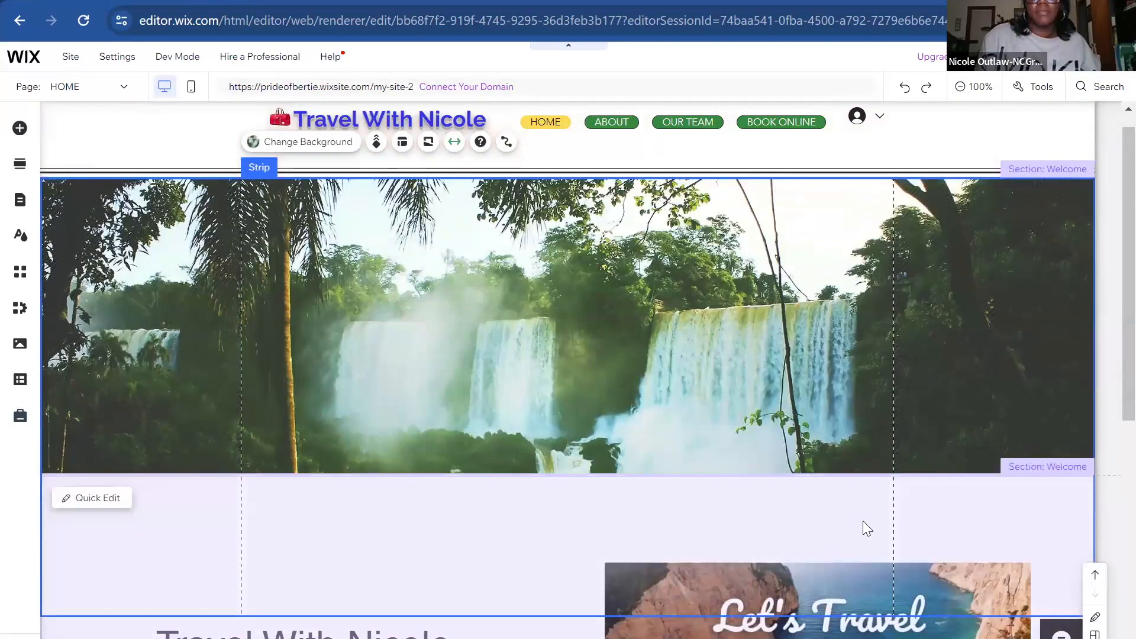
Open a custom colour for the background of the two-column strip holding the heading and the travel video.
scroll(864, 583, down, 3)
scroll(932, 571, down, 5)
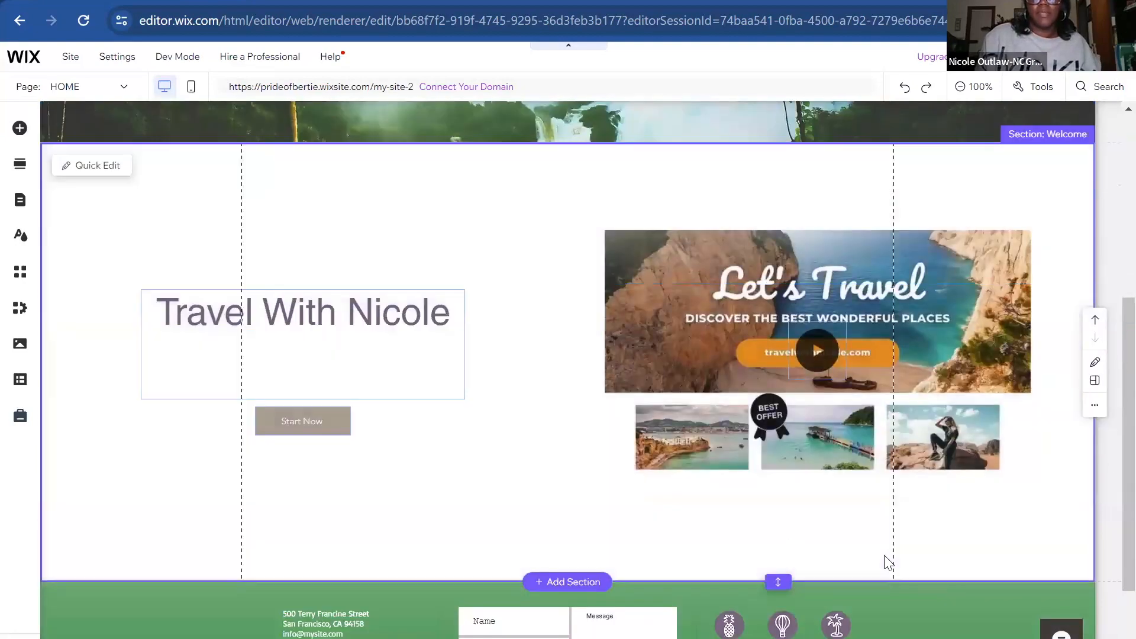
click(416, 189)
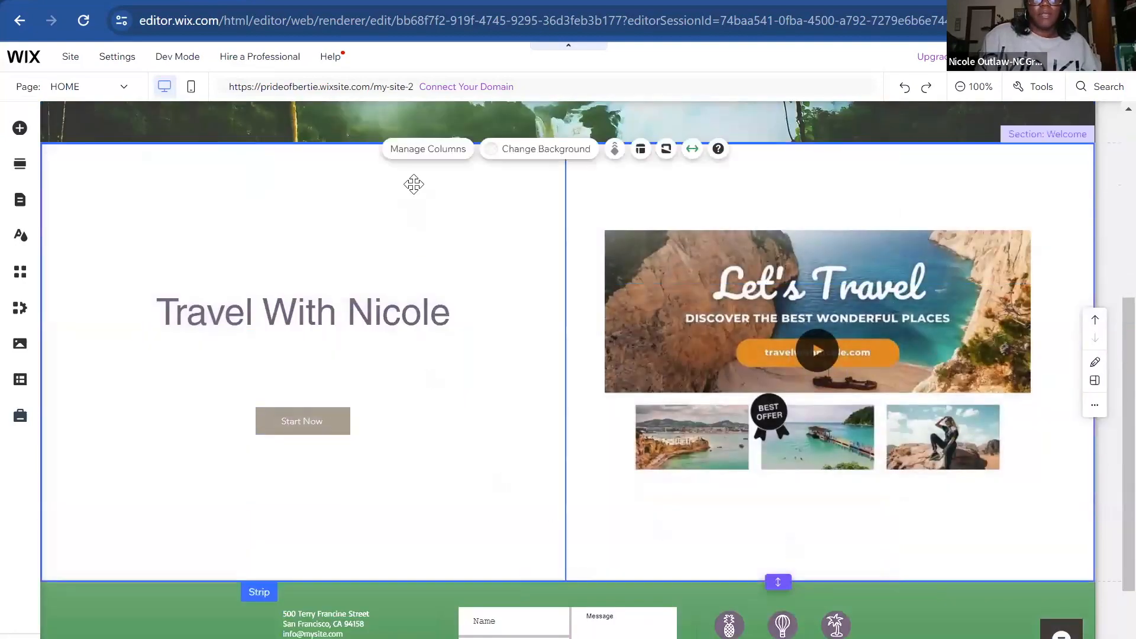
click(552, 153)
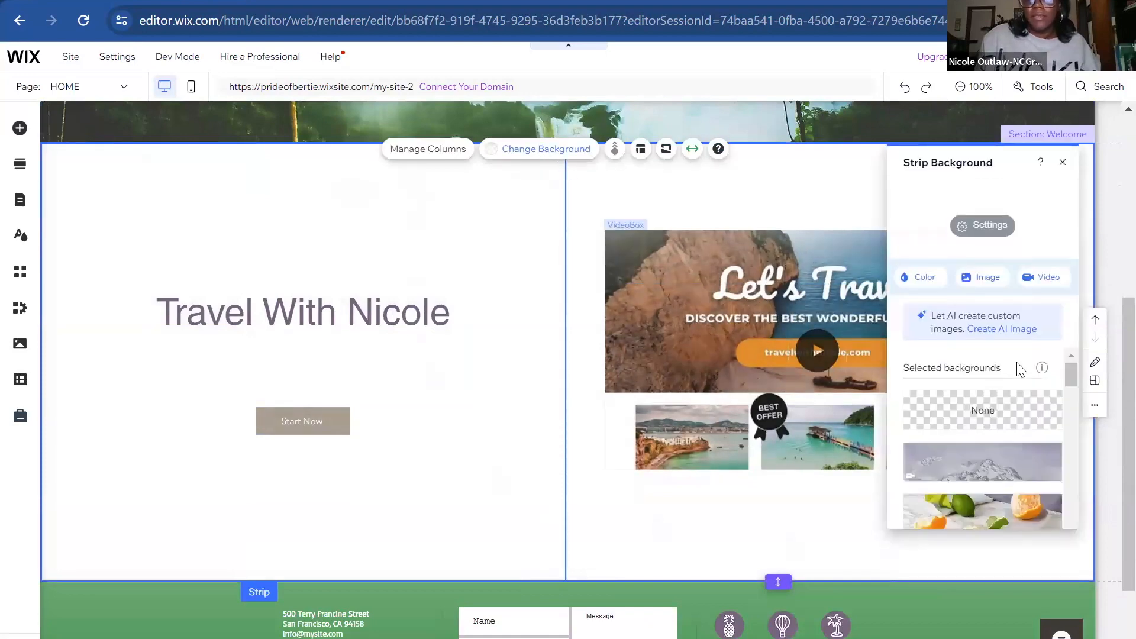
click(920, 277)
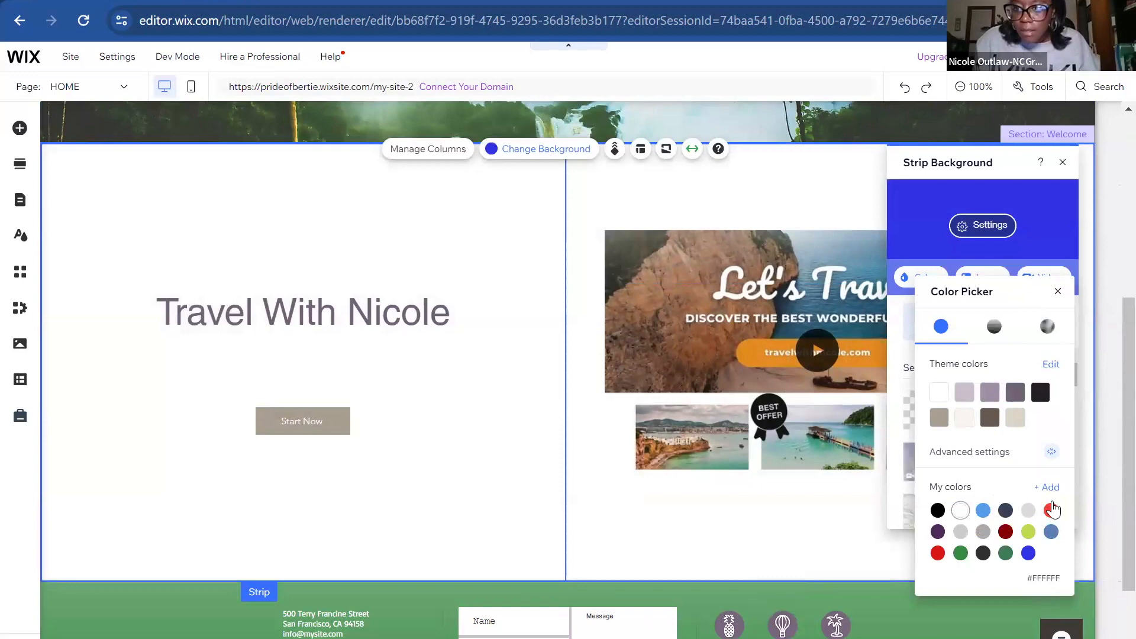
click(1051, 531)
click(1051, 489)
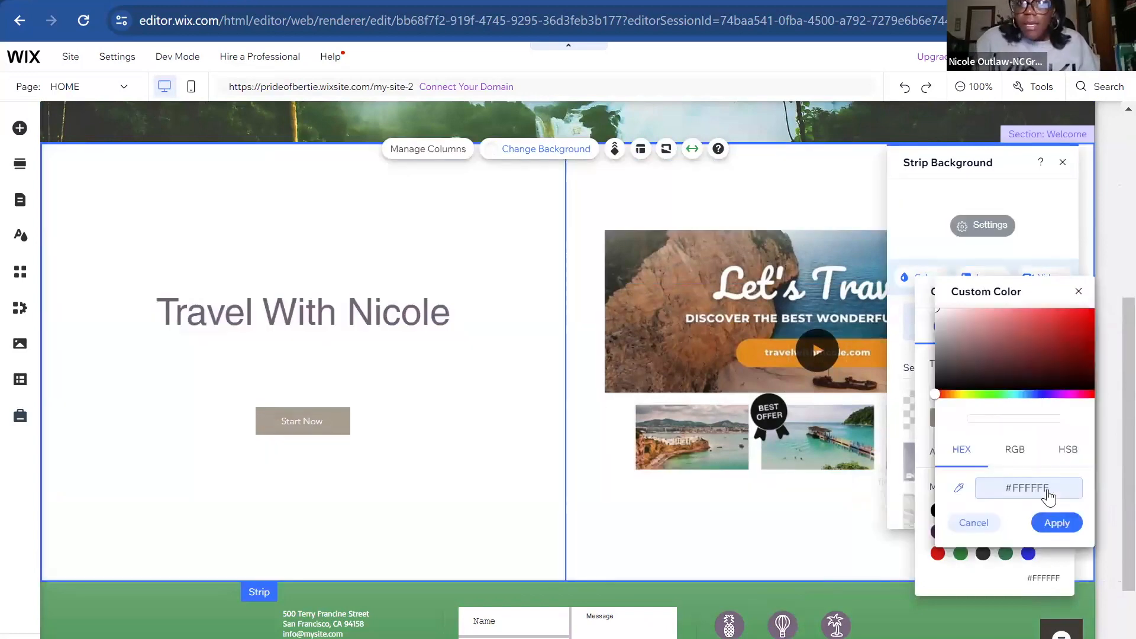
Try custom orange, green and purple backgrounds on the two-column strip.
drag(959, 394, 948, 393)
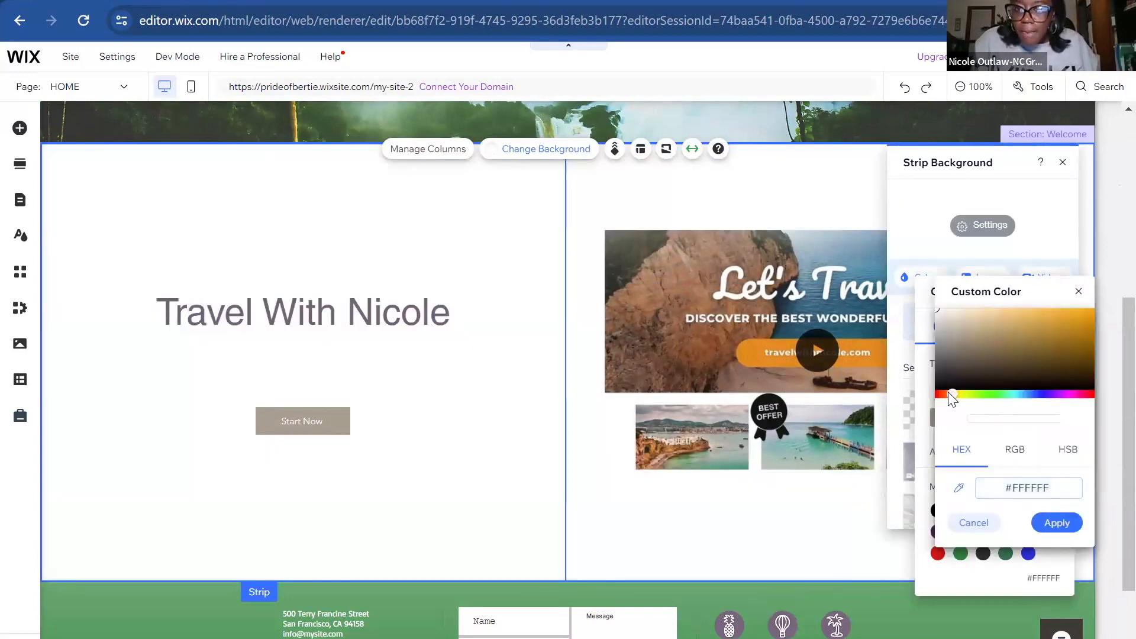
click(1079, 313)
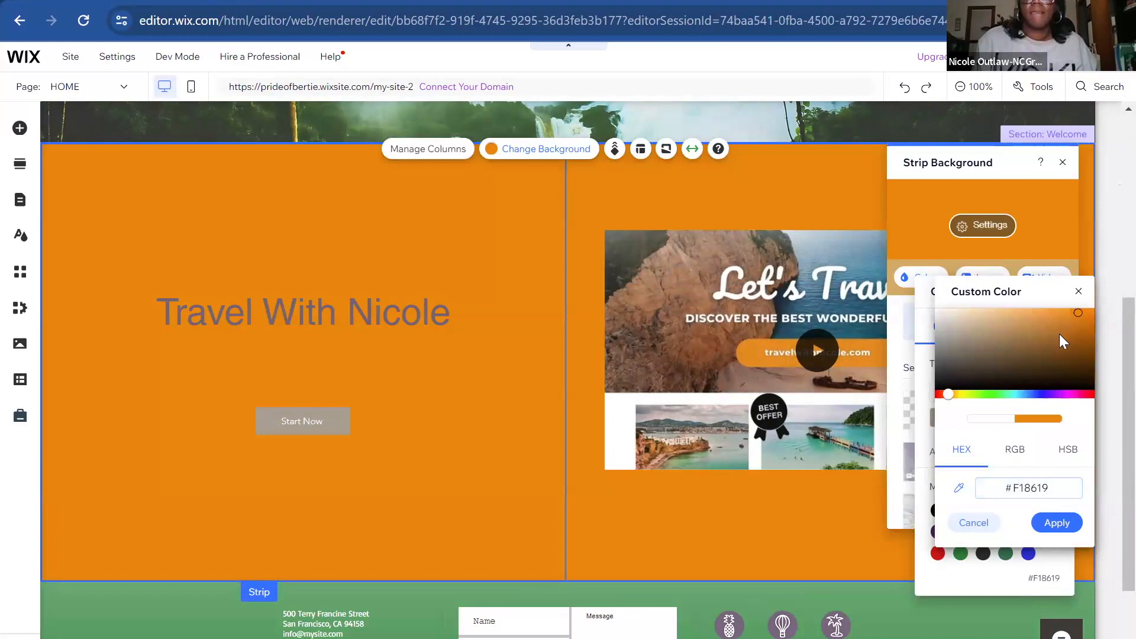
click(981, 394)
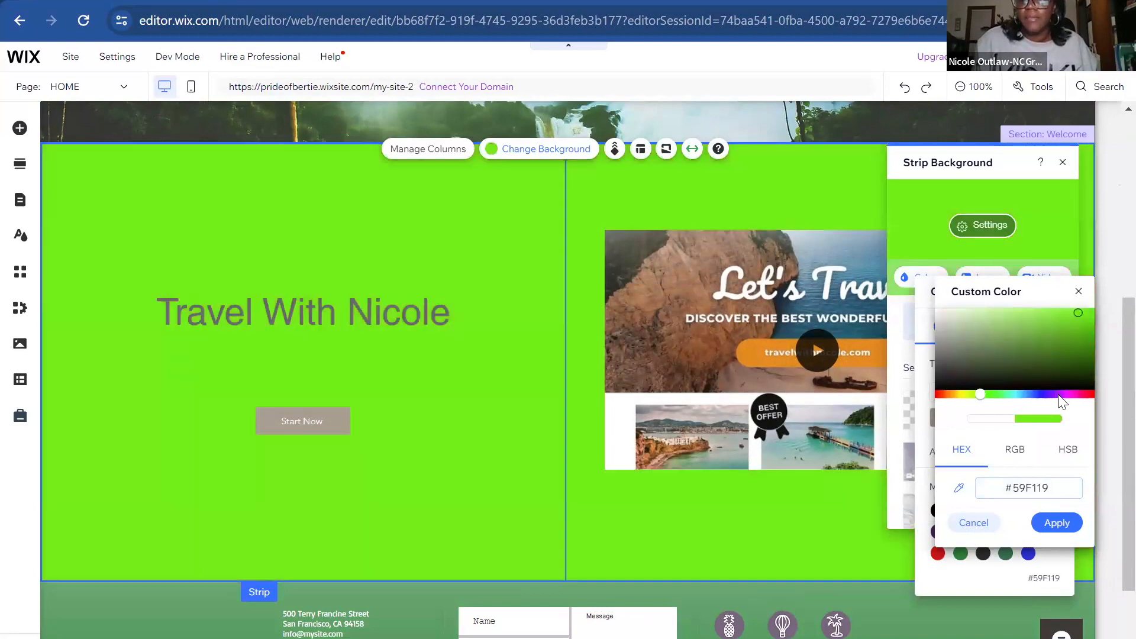
click(1061, 394)
click(979, 394)
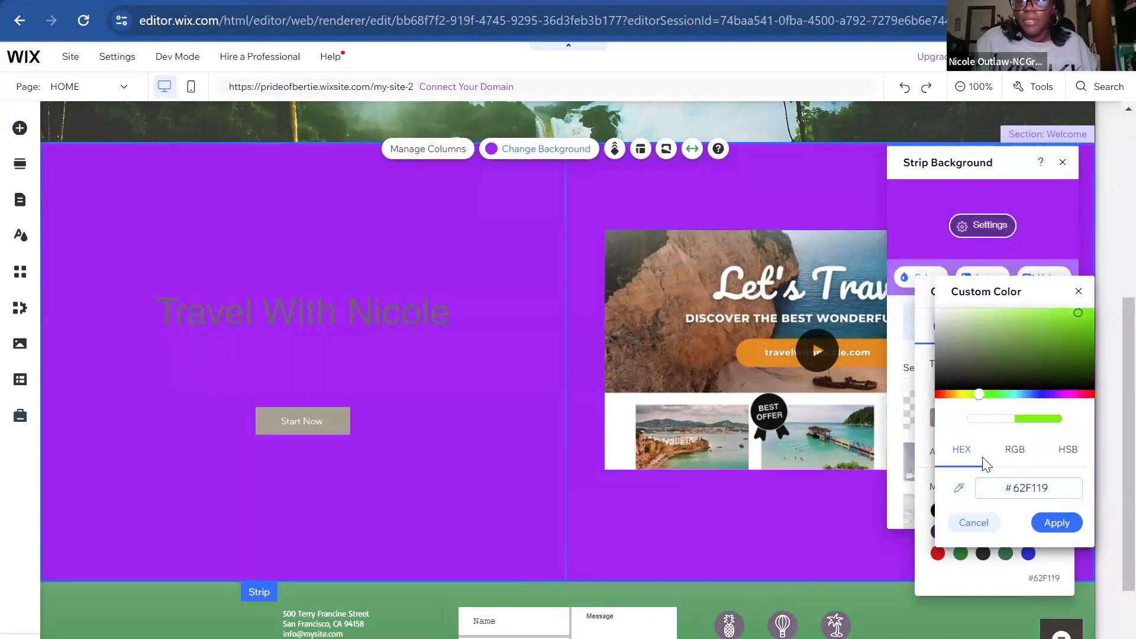
Set the two-column strip's background to a muted light tan in the orange hue.
click(948, 395)
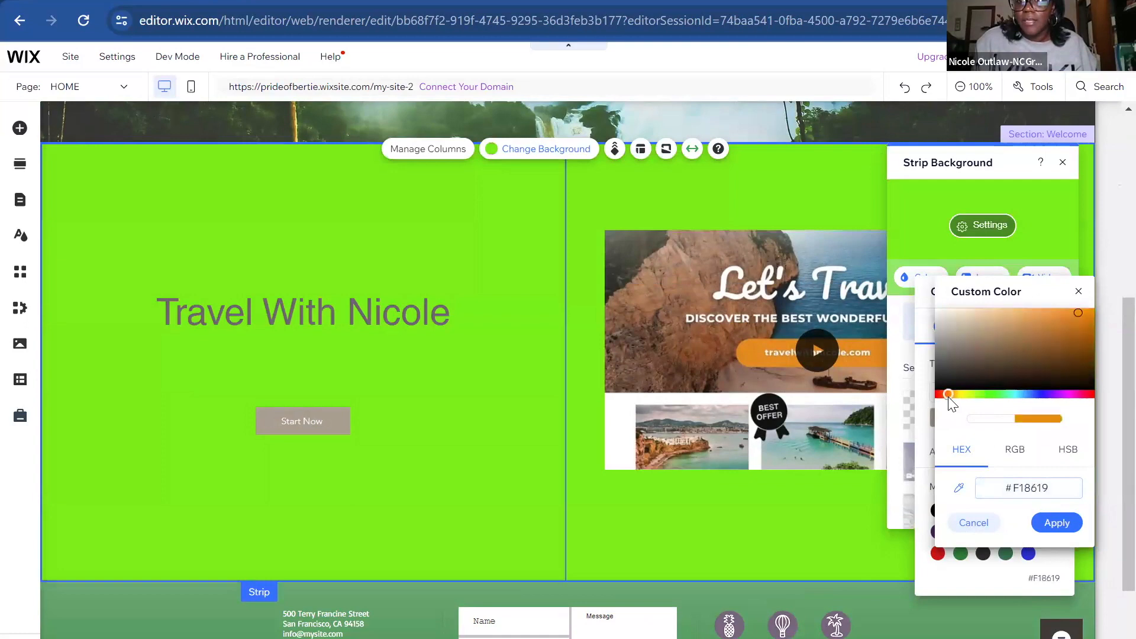
click(947, 386)
mouse_move(946, 337)
mouse_down()
mouse_move(943, 318)
mouse_move(969, 337)
mouse_move(990, 324)
mouse_up()
click(1106, 279)
click(1108, 400)
scroll(1108, 409, up, 5)
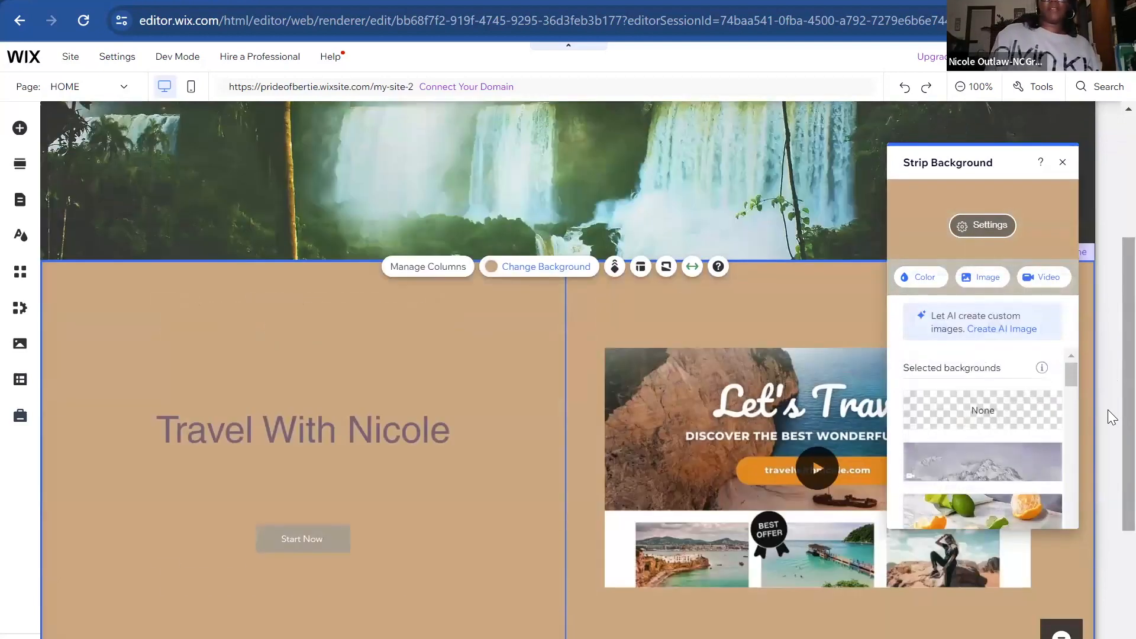
scroll(450, 509, down, 5)
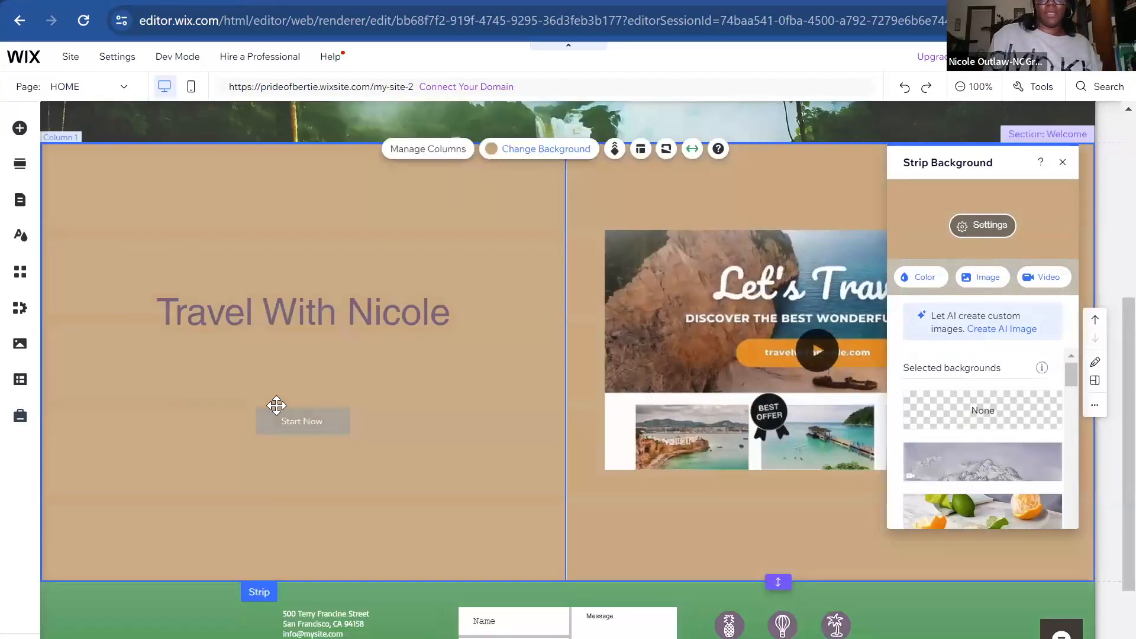
Move the "Travel With Nicole" heading in the first column down to just below the Start Now button.
click(300, 315)
click(300, 314)
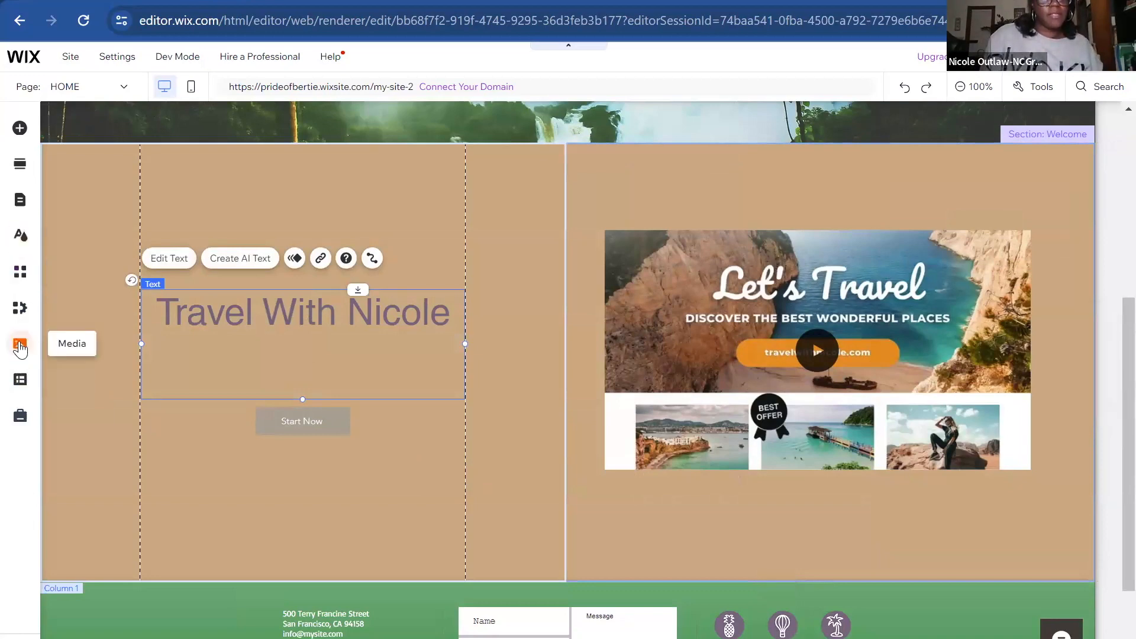
click(155, 261)
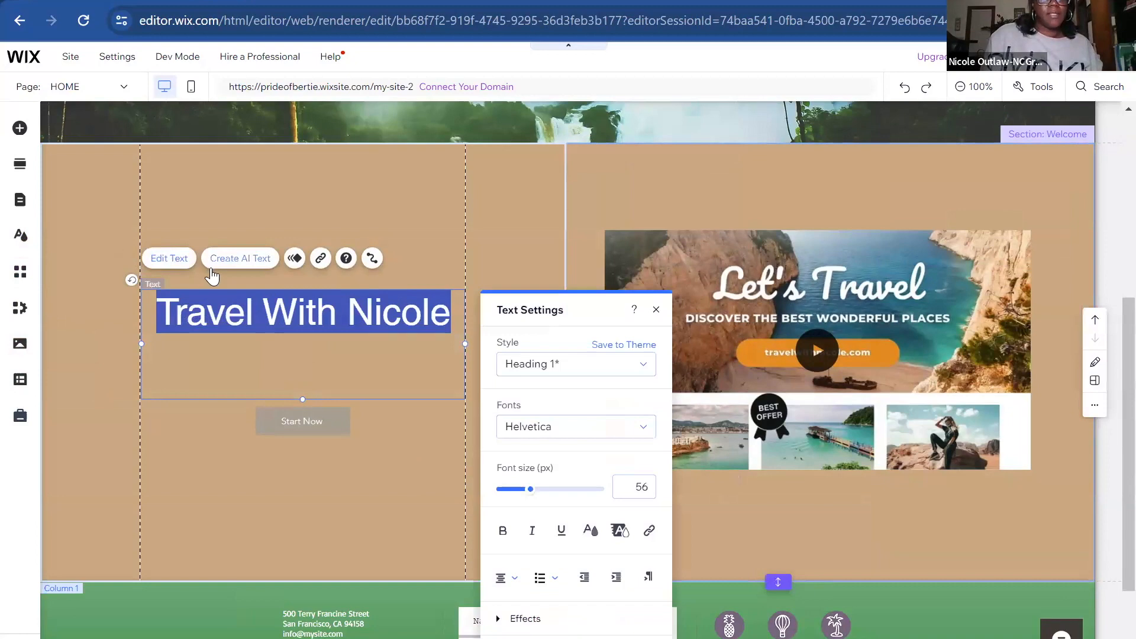
click(349, 422)
click(338, 298)
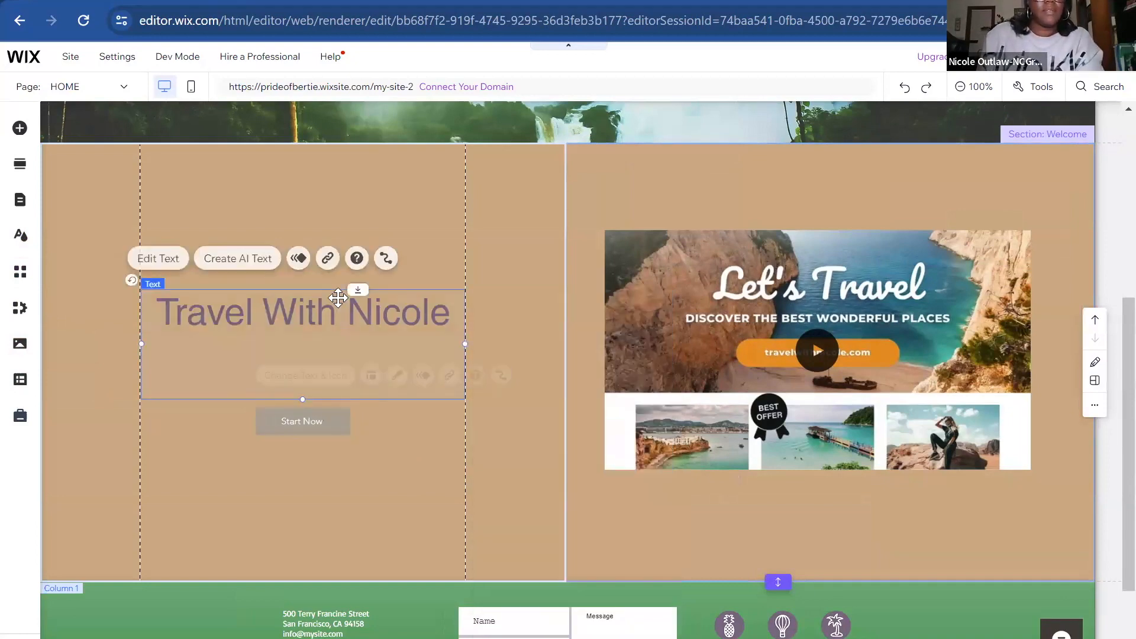
drag(341, 332, 340, 456)
Replace the heading with the copied paragraph starting "Travel with Nicole is your one-stop-shop for all your travel needs.".
double_click(340, 490)
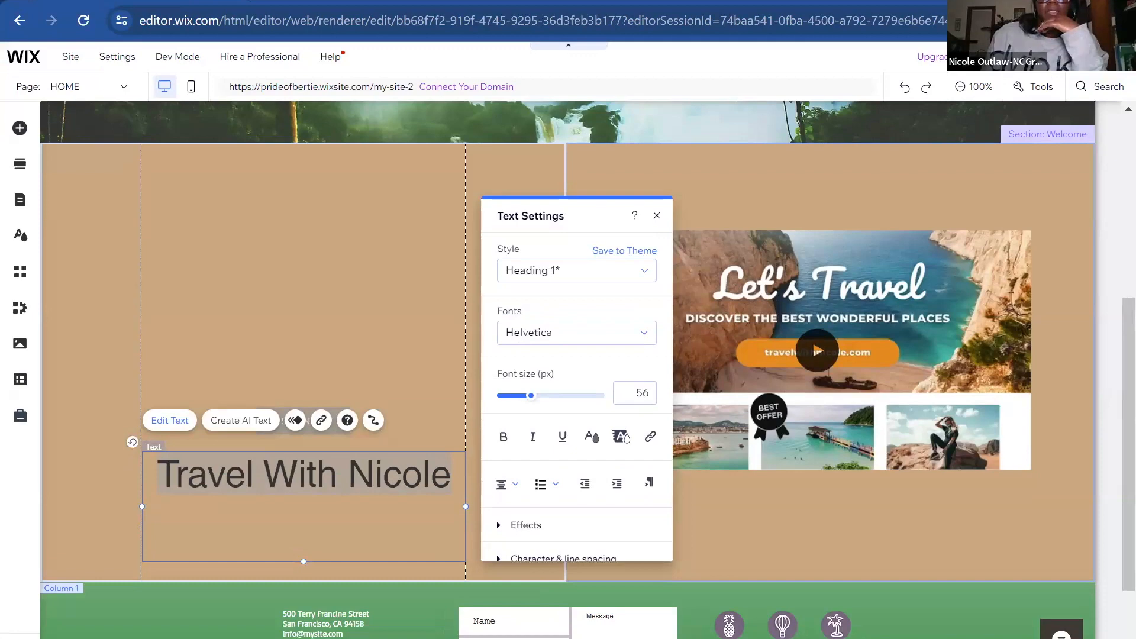
right_click(245, 473)
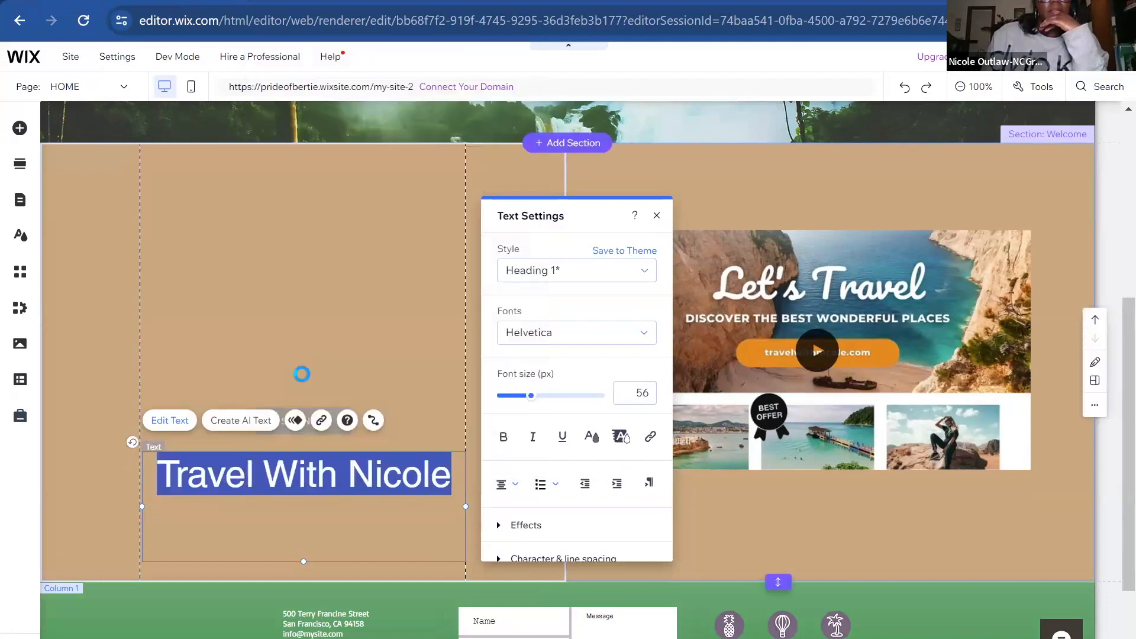
click(278, 150)
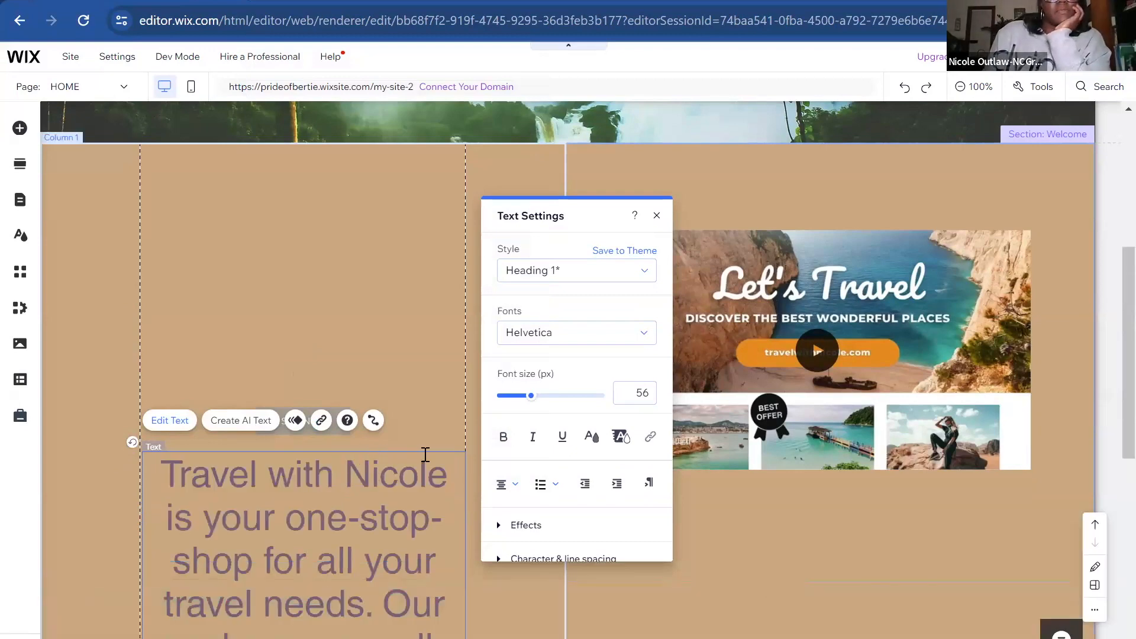
click(415, 473)
click(418, 471)
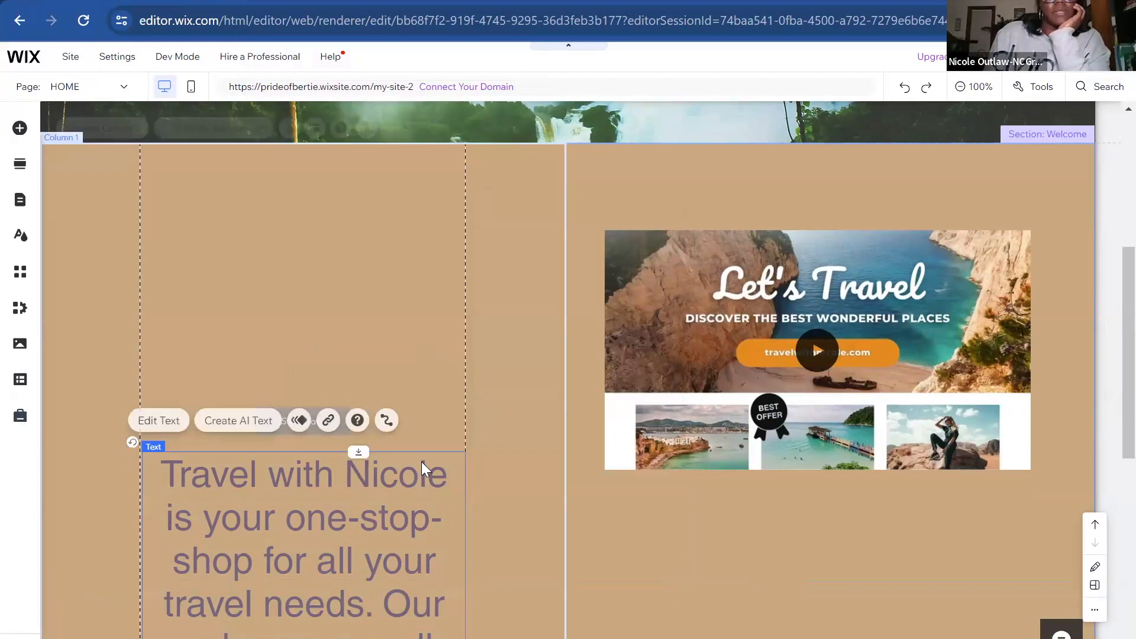
Move the paragraph up in the first column and reduce its font size to 25 px.
drag(427, 454, 423, 376)
click(166, 340)
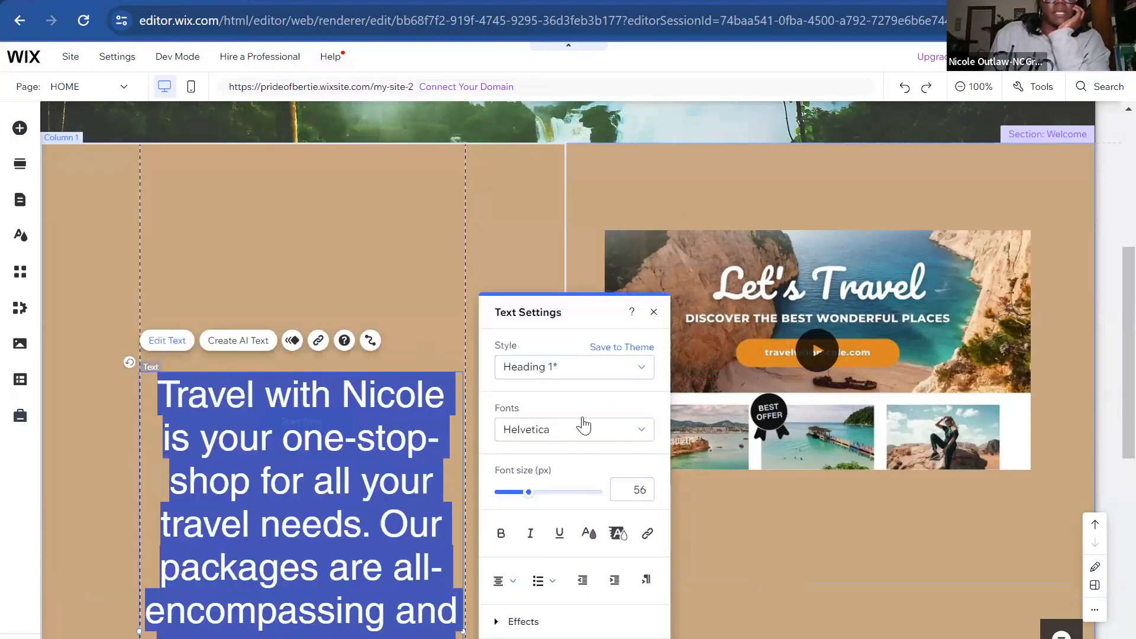
click(527, 493)
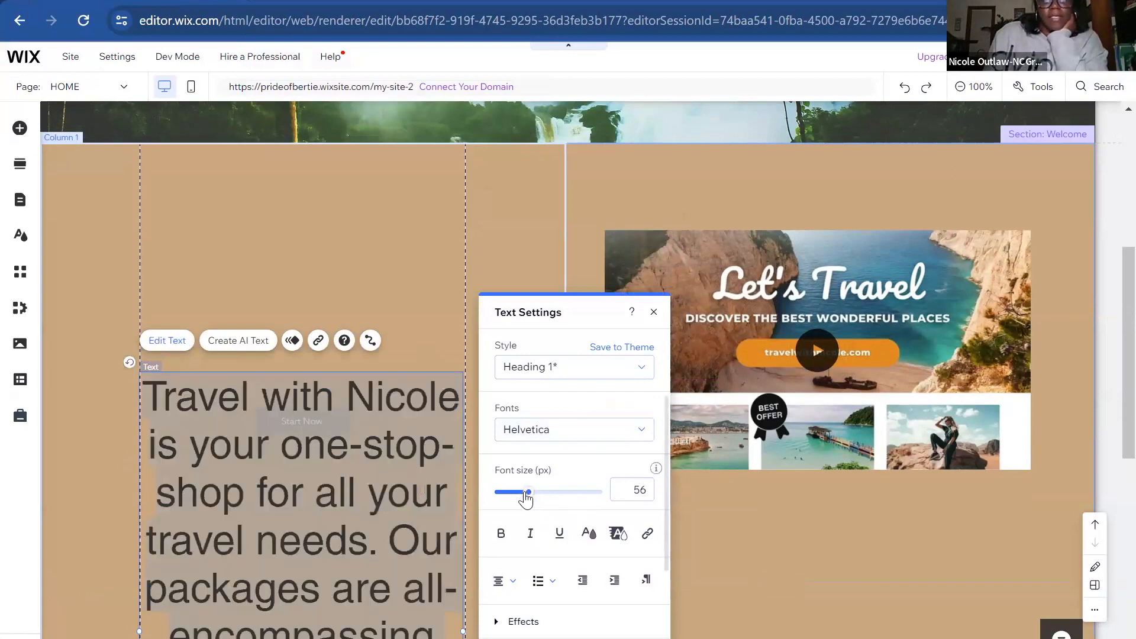
drag(527, 499, 510, 498)
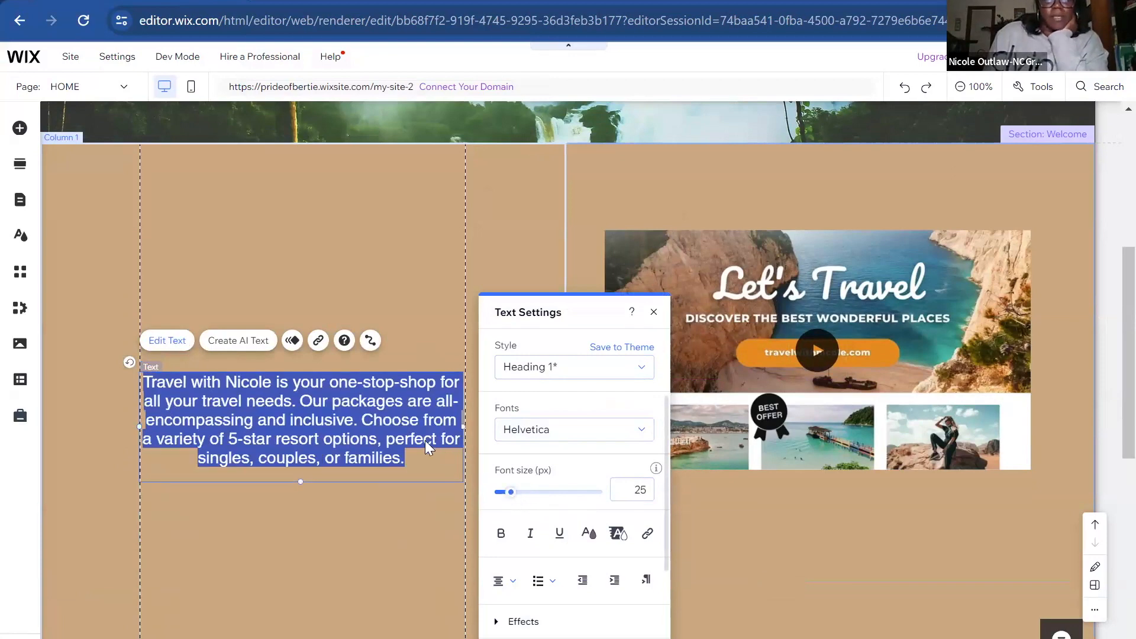
Start a new line at "Our packages" and left-align the whole paragraph.
click(300, 404)
key(Return)
key(ctrl+a)
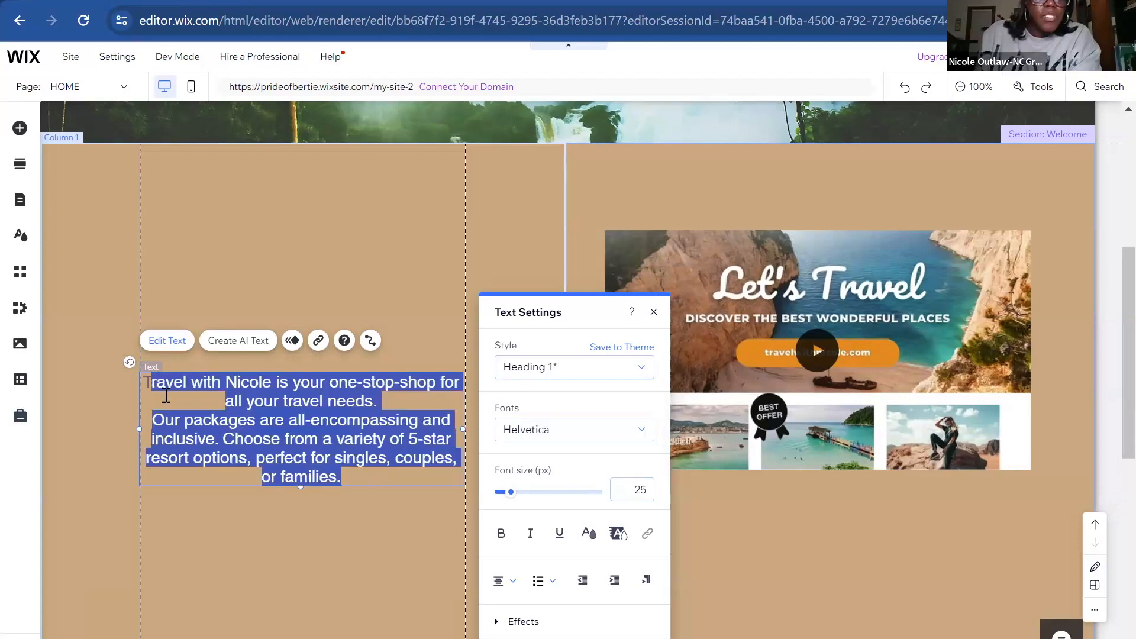
click(515, 586)
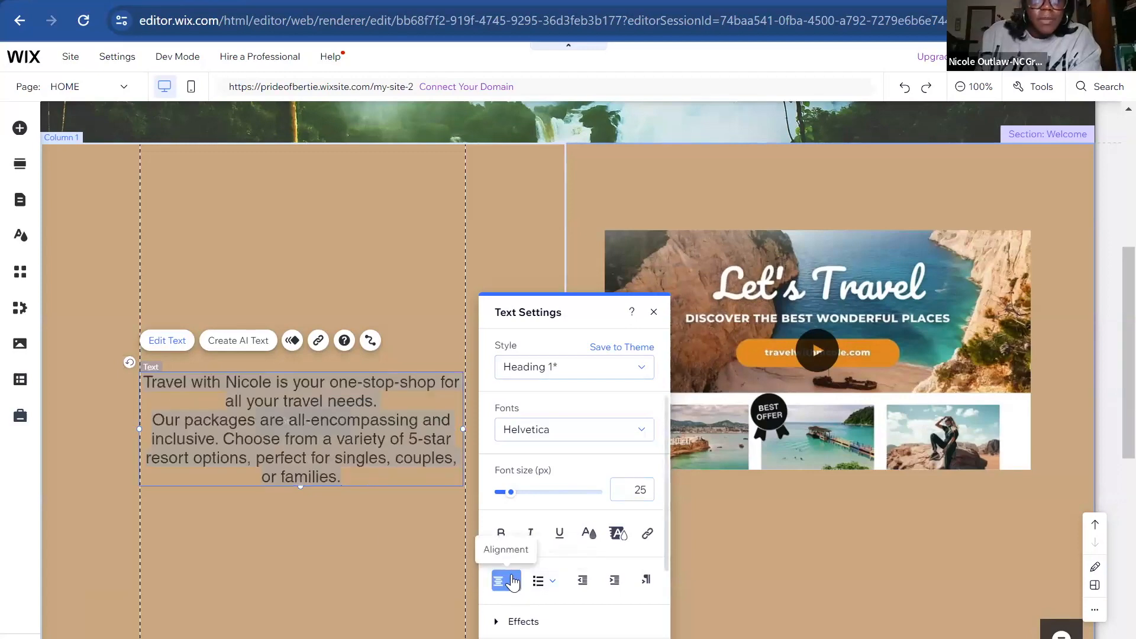
click(510, 560)
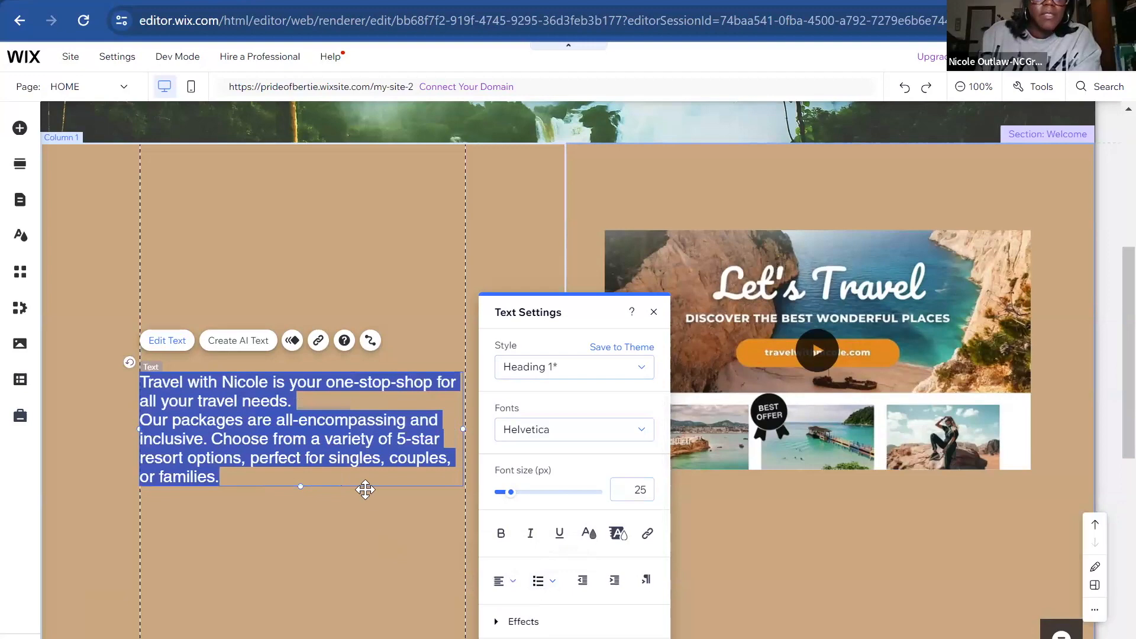
Insert a blank line before "Our packages are all-encompassing and inclusive." and another before "Choose from a variety of 5-star resort options".
click(343, 406)
click(376, 404)
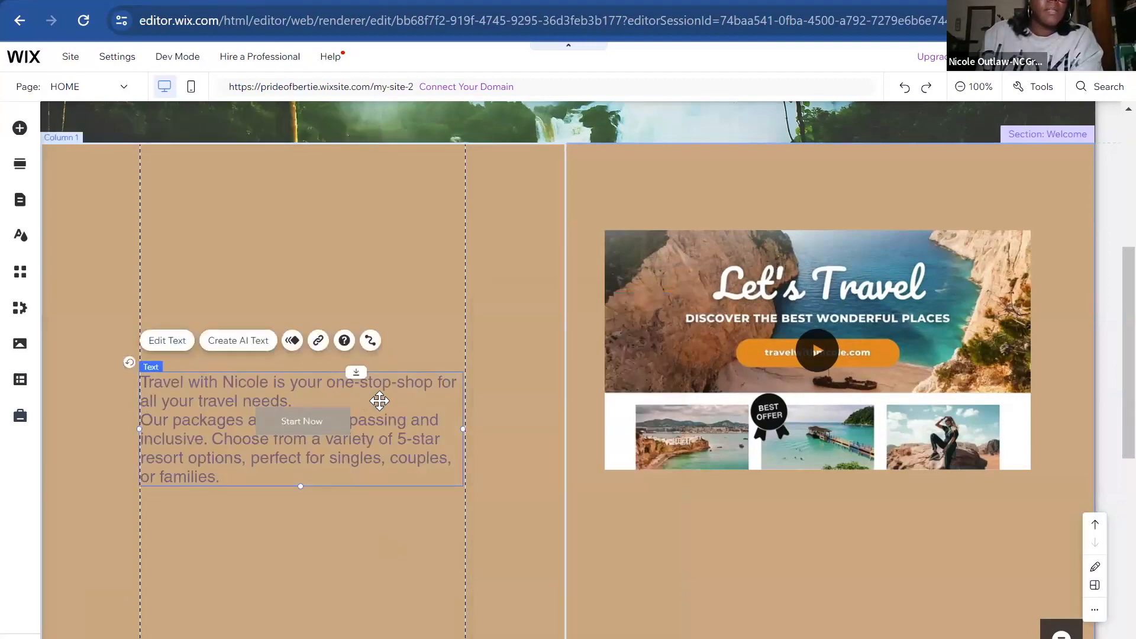
double_click(381, 401)
click(382, 401)
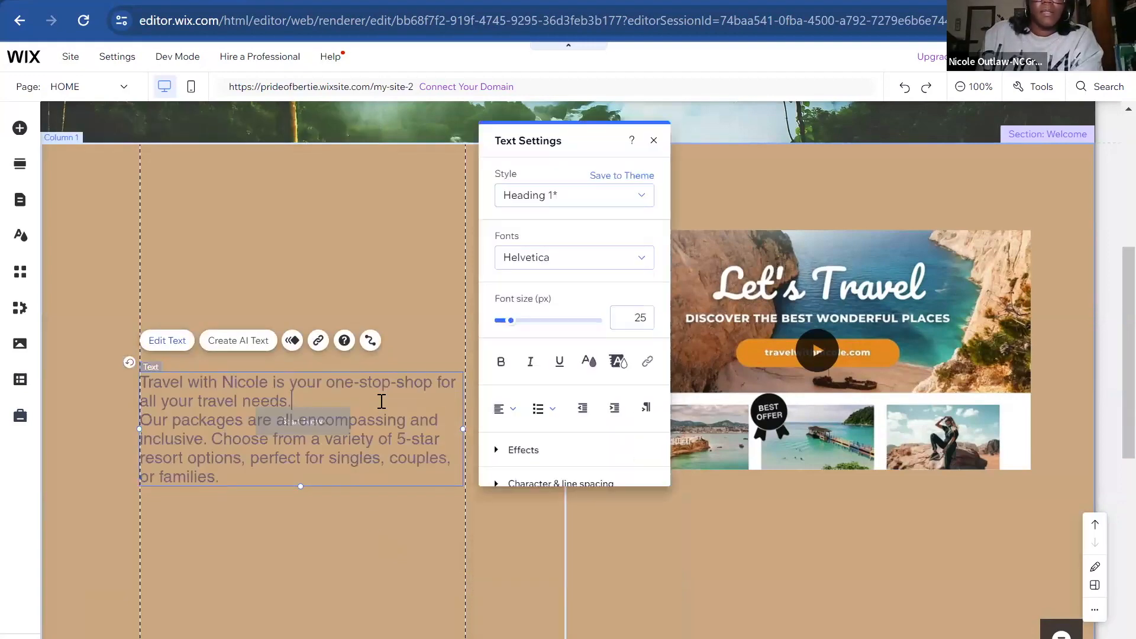
key(Return)
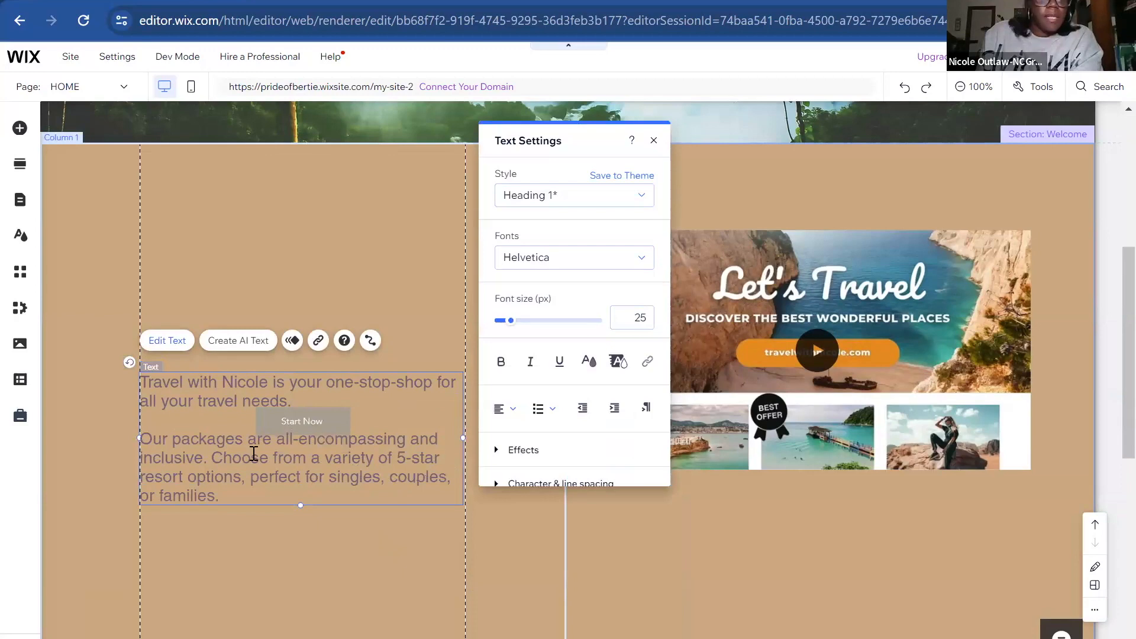
click(213, 460)
key(Return)
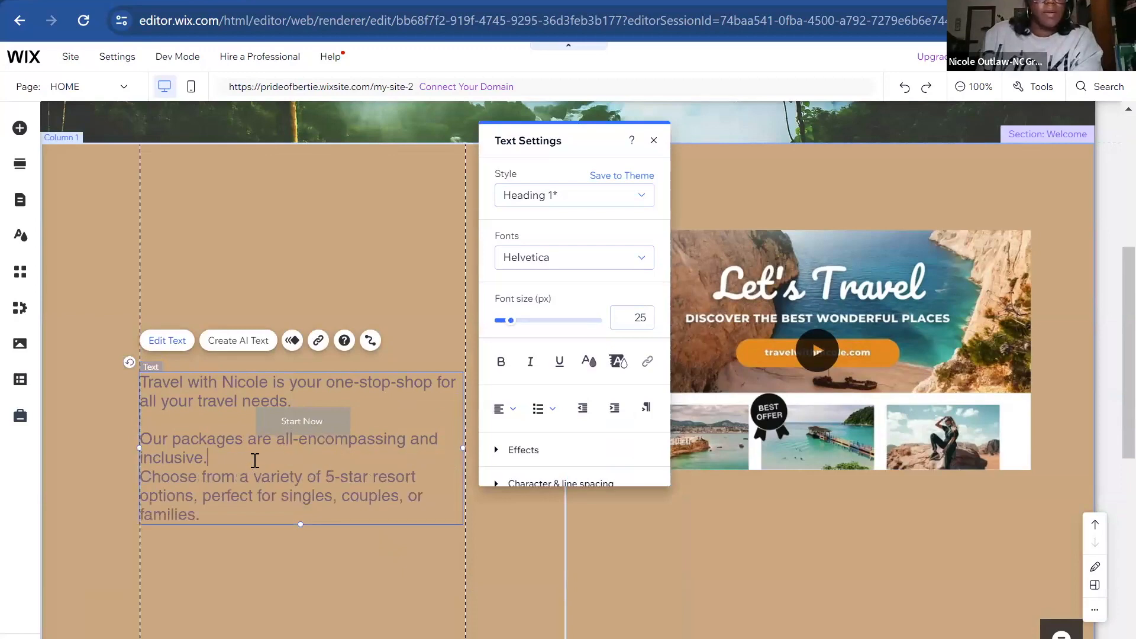
key(Return)
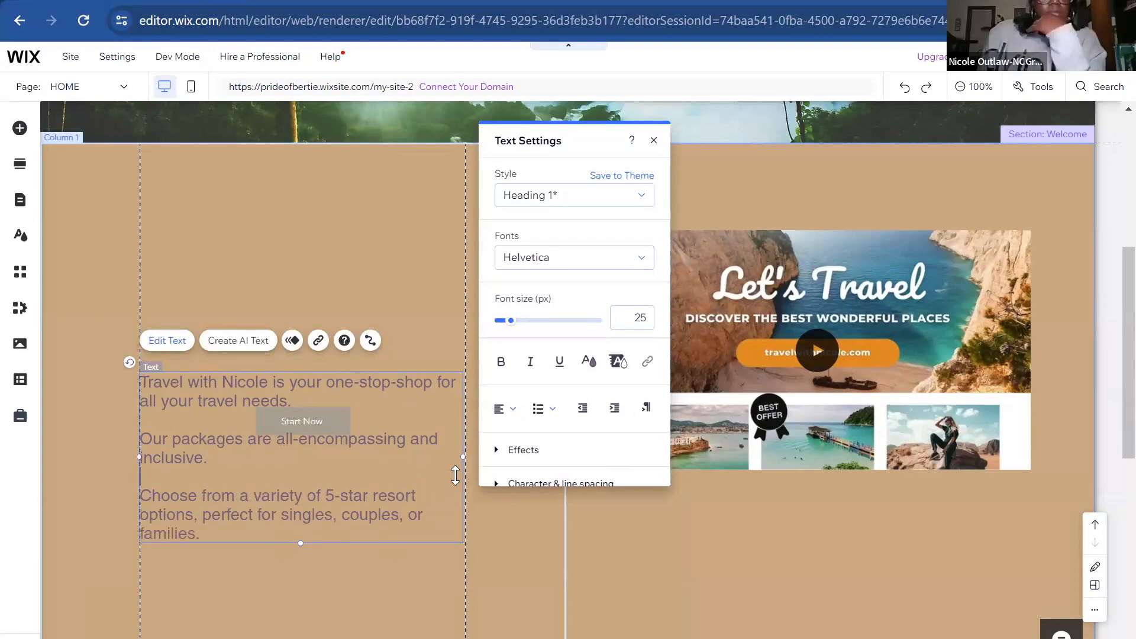
Recolour all of the travel description text with the near-black theme colour and make it bold.
key(ctrl+a)
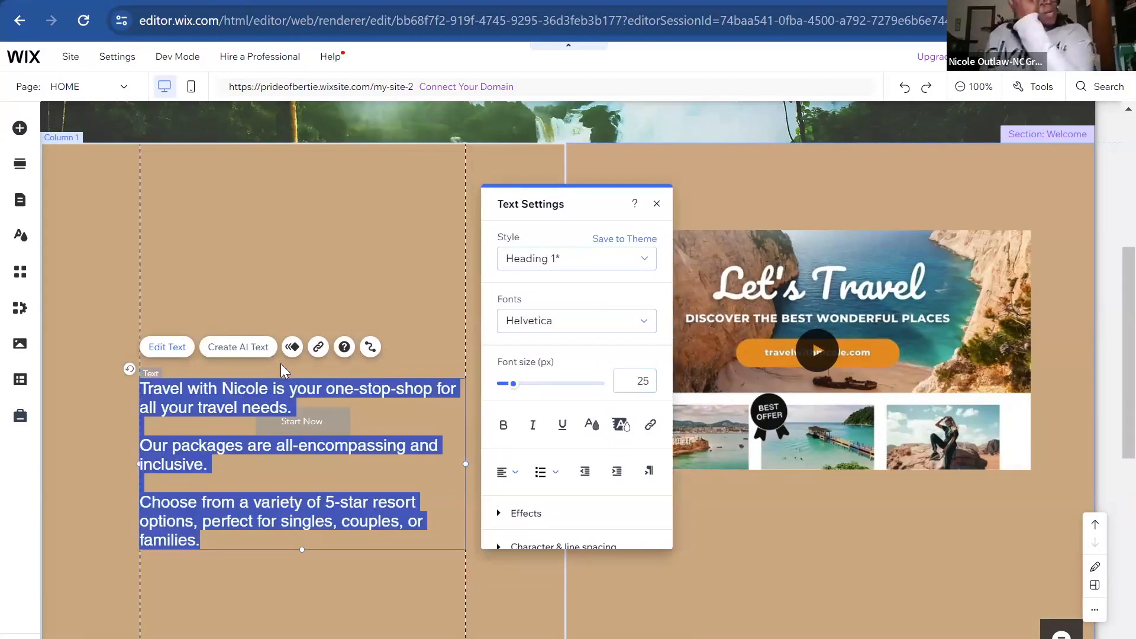
click(591, 425)
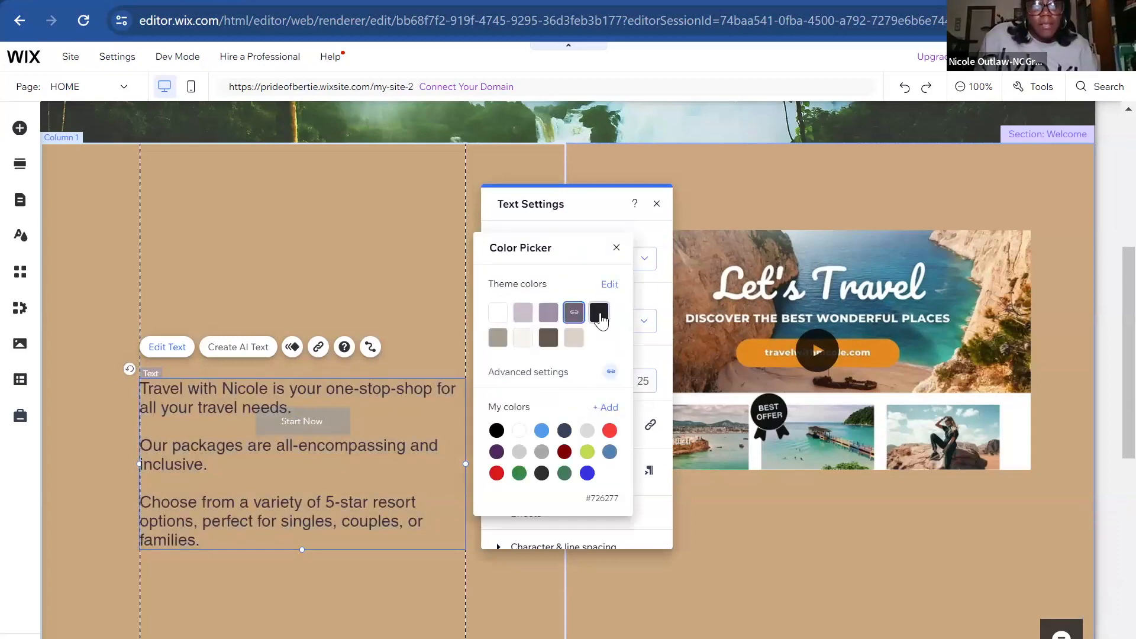
click(601, 320)
key(ctrl+a)
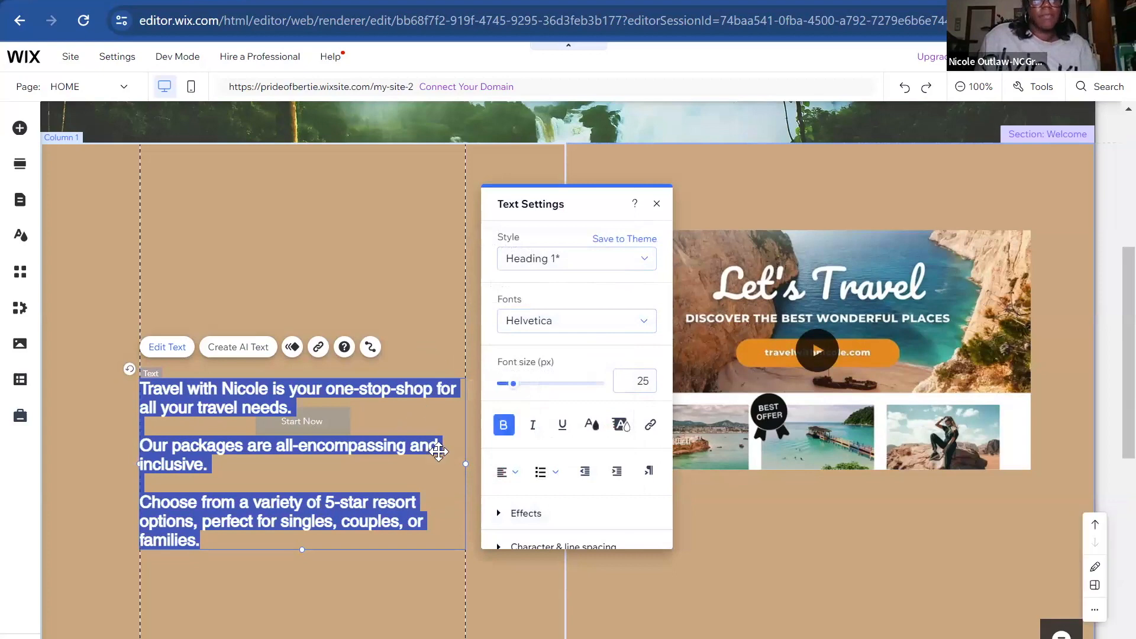
click(436, 535)
Search the Wix media library for "family traveling" images.
click(386, 278)
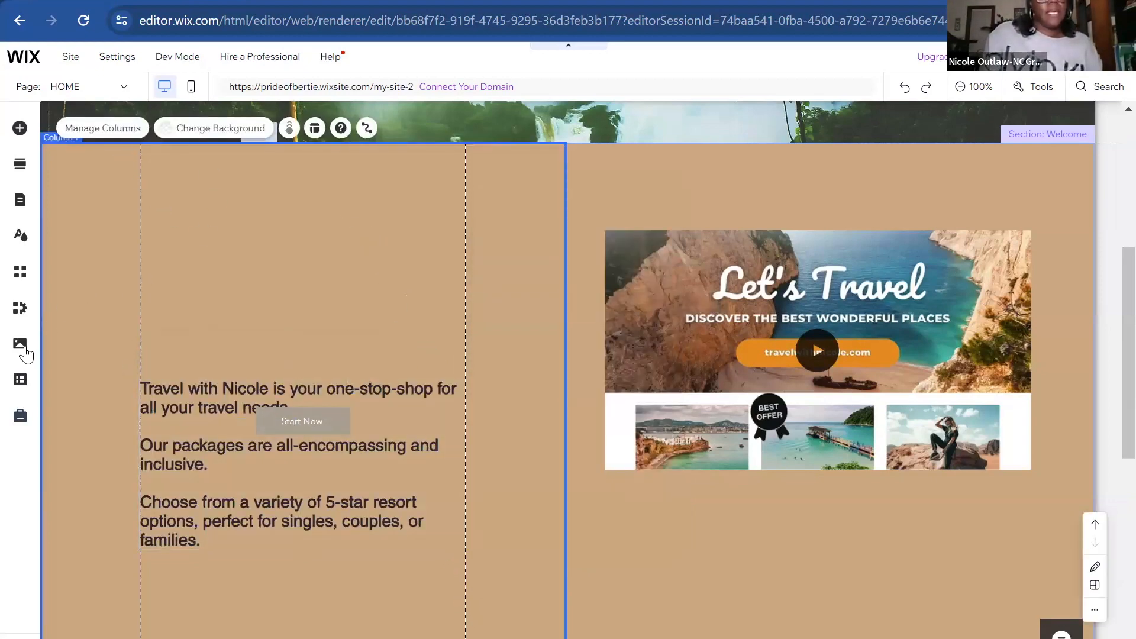
click(102, 340)
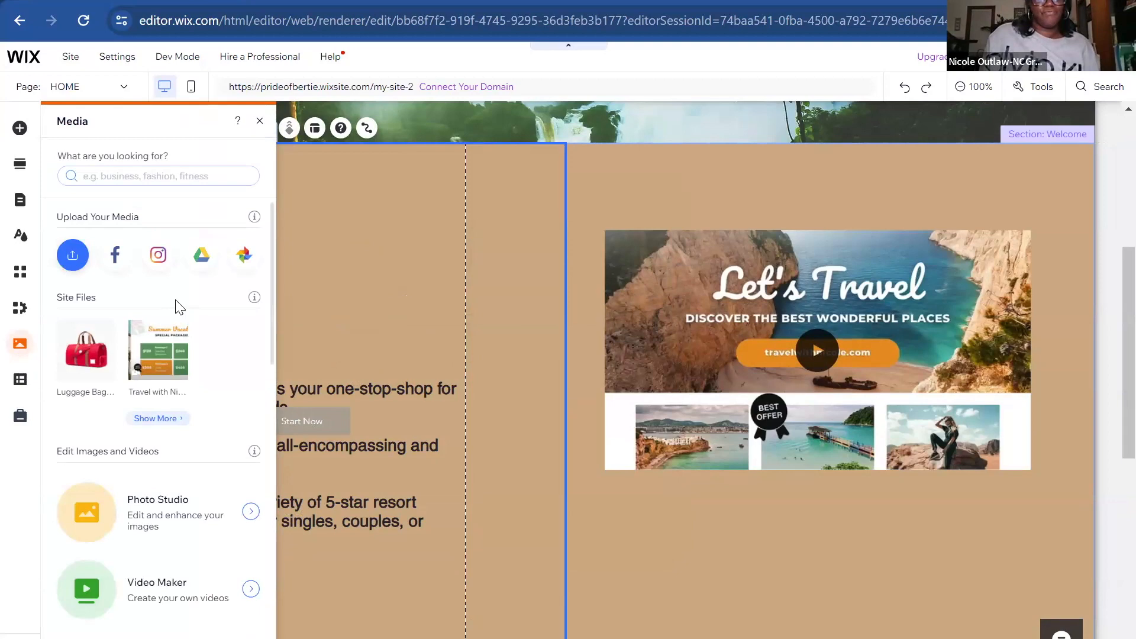
click(153, 177)
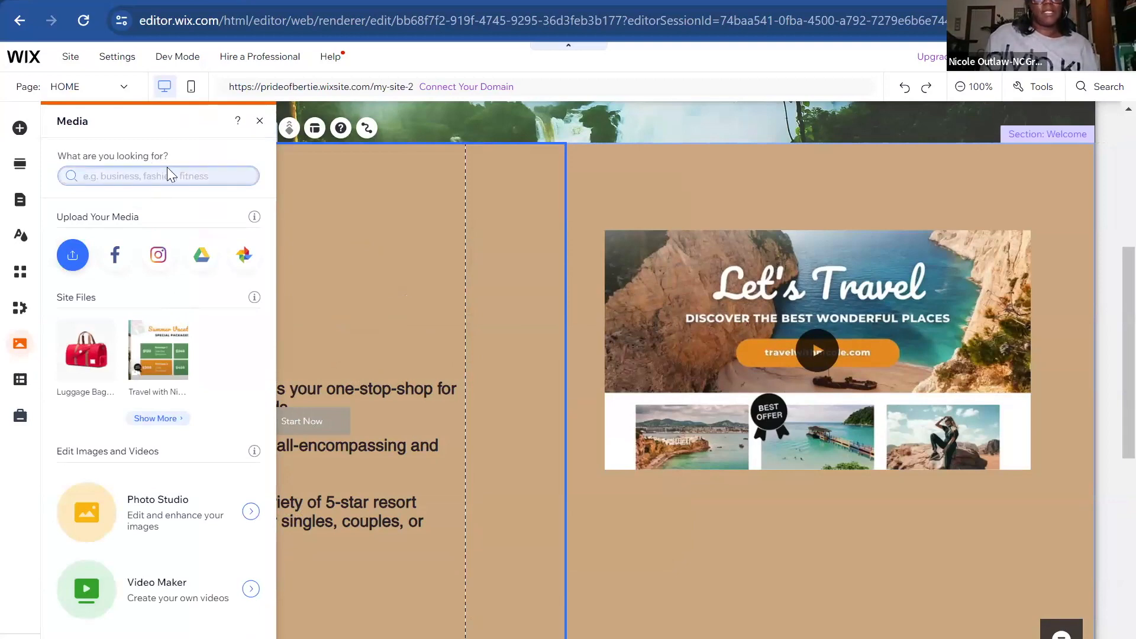
text(tra)
key(BackSpace)
key(BackSpace)
key(BackSpace)
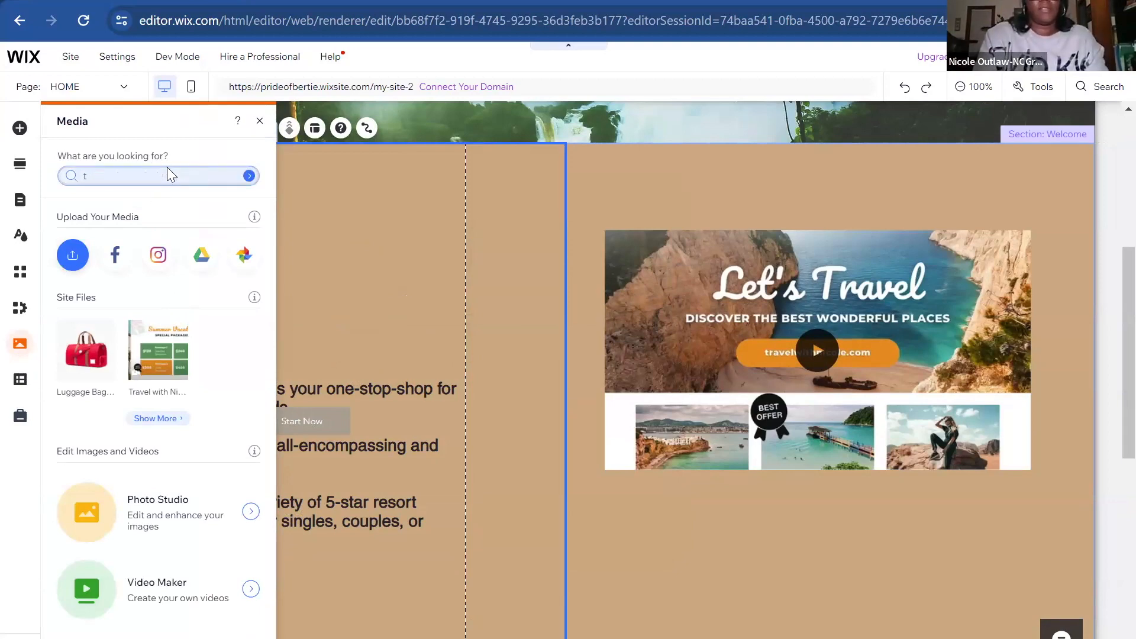
text(fa)
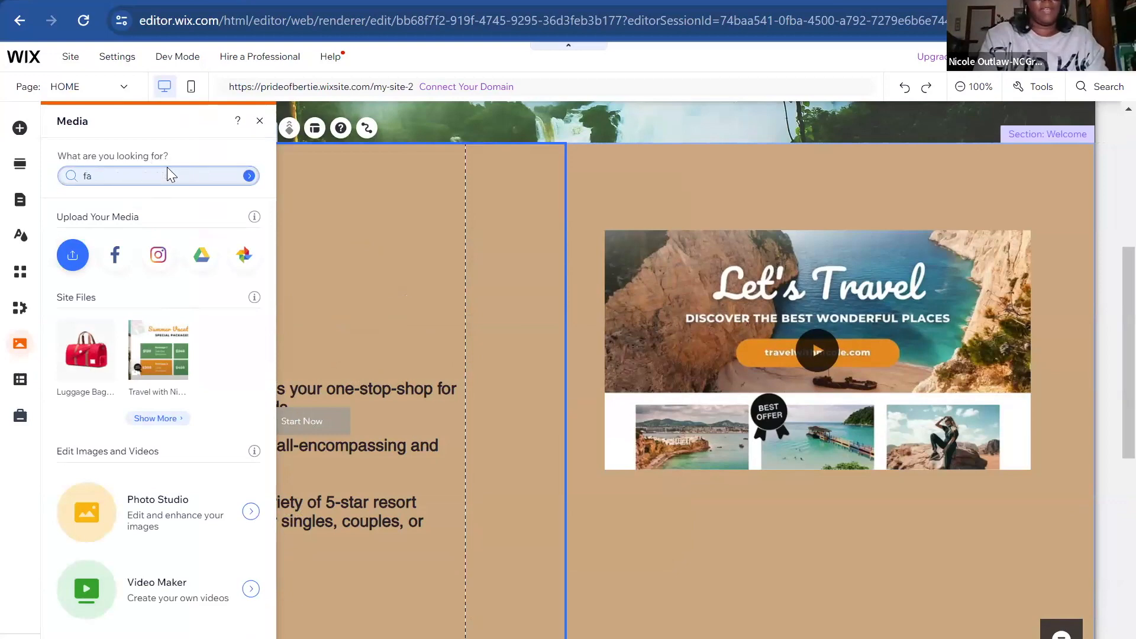
text(mily)
key(Return)
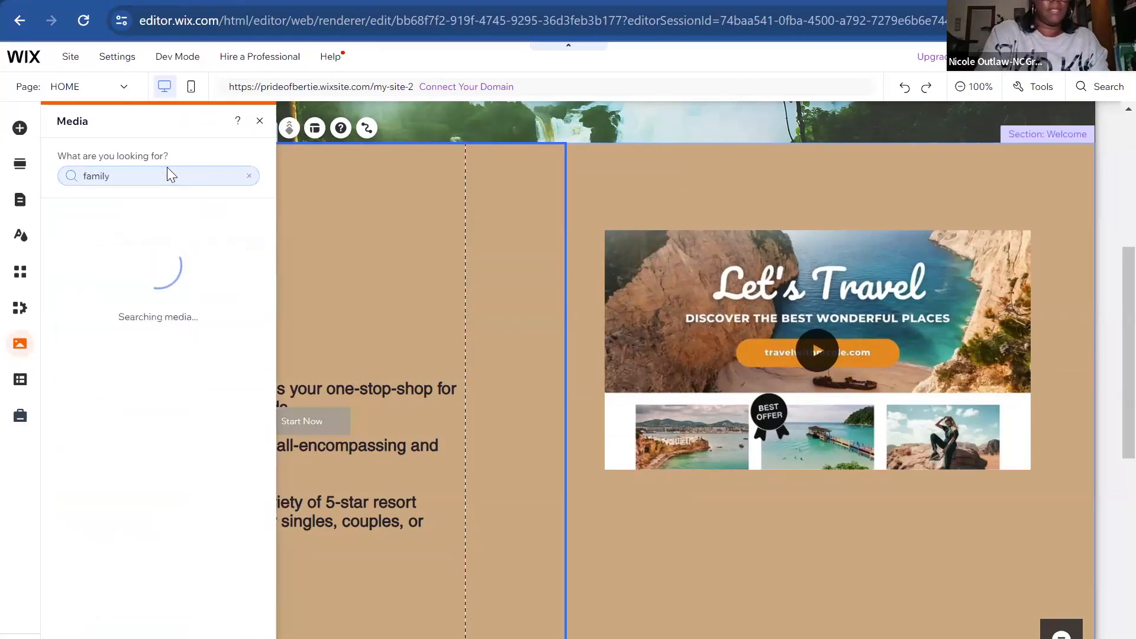
click(163, 176)
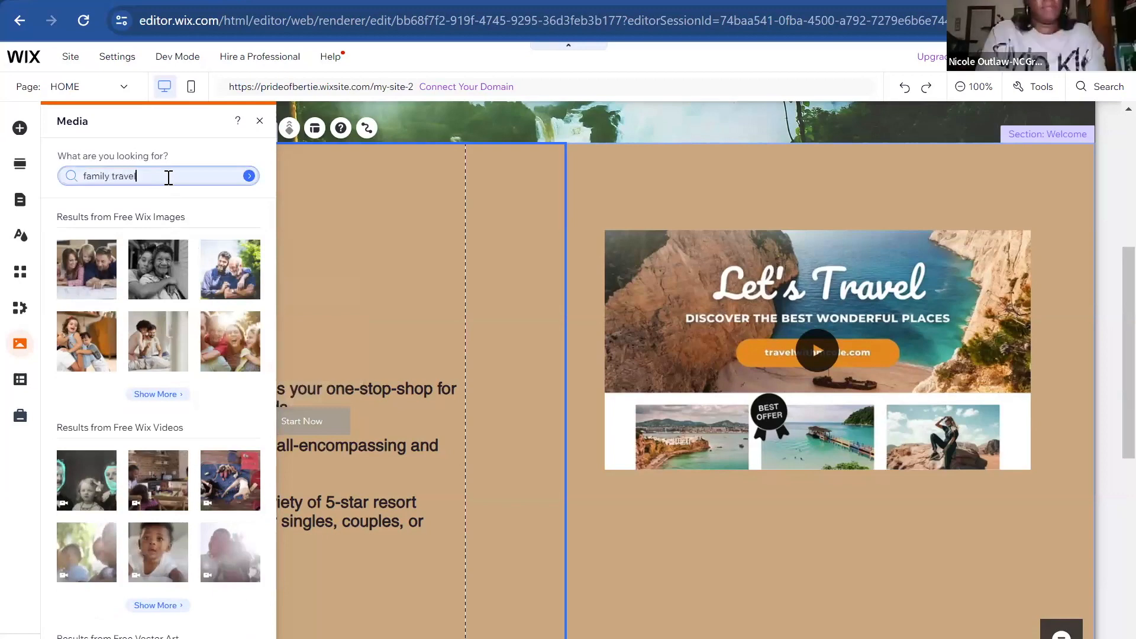
key(Return)
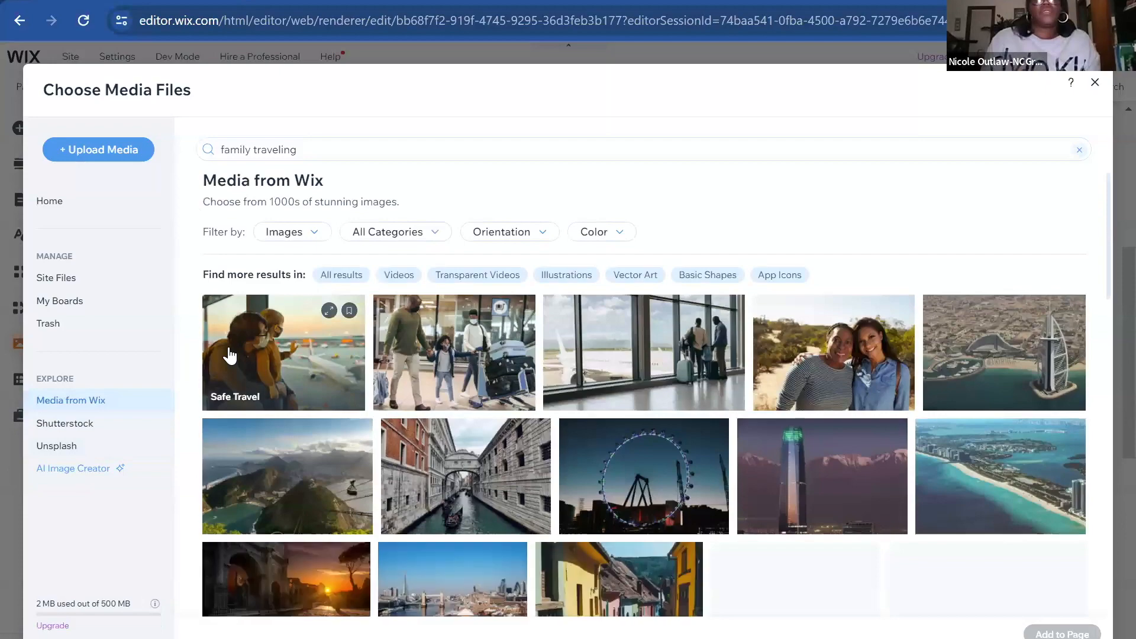
Add the free Wix photo of a couple with two small children standing at the water's edge to the page.
scroll(489, 488, down, 2)
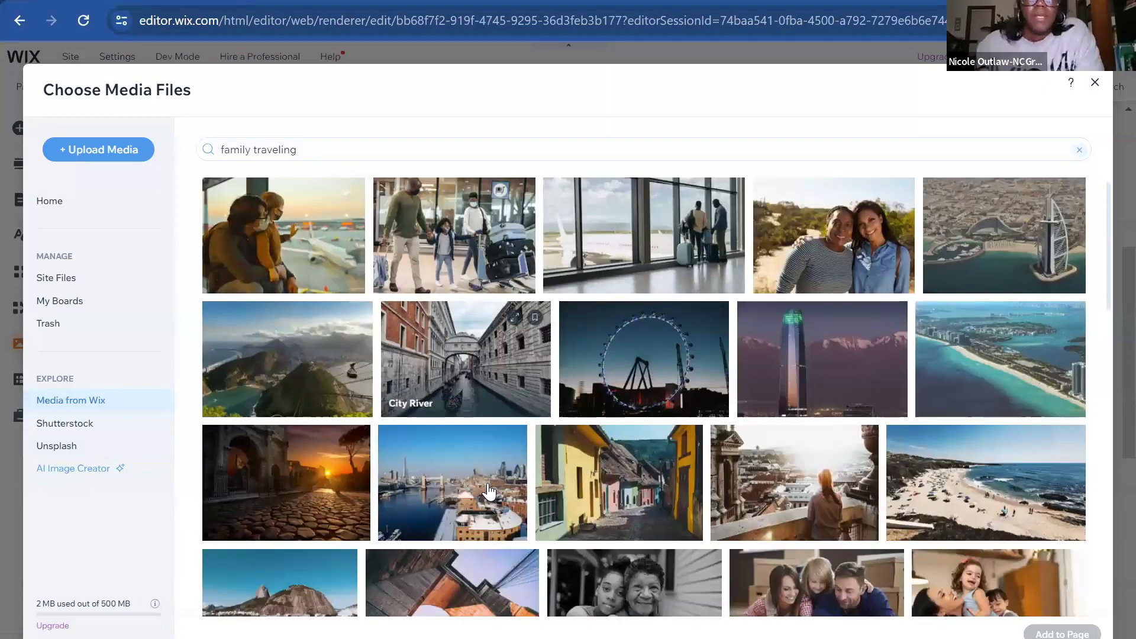
scroll(489, 491, down, 2)
scroll(413, 535, down, 3)
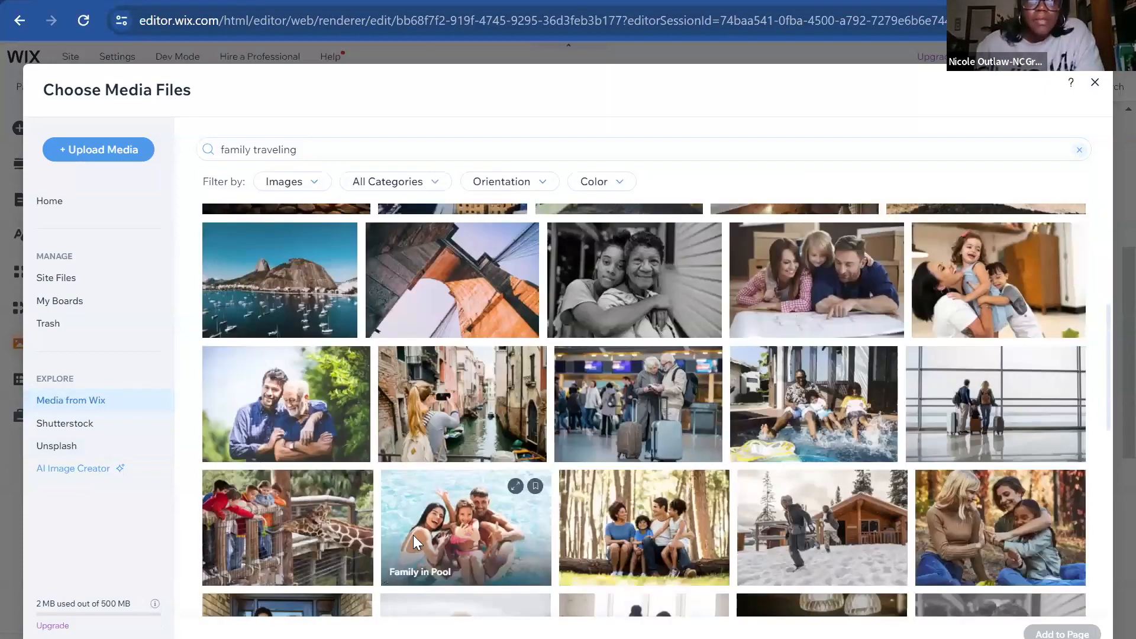
scroll(413, 535, down, 6)
scroll(484, 538, down, 10)
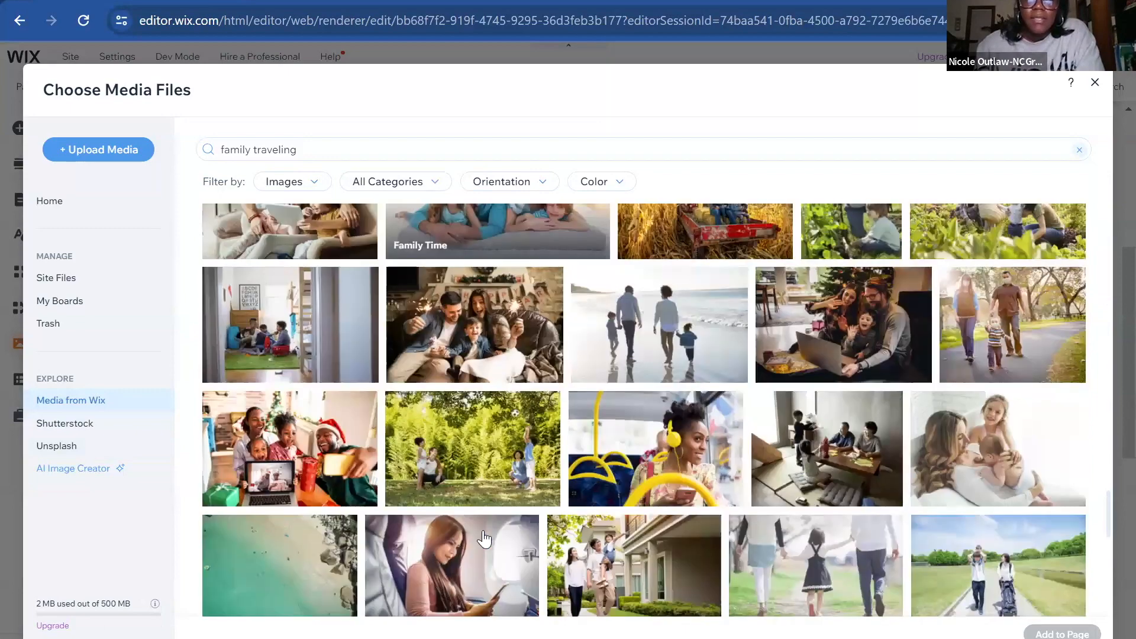
scroll(484, 538, down, 2)
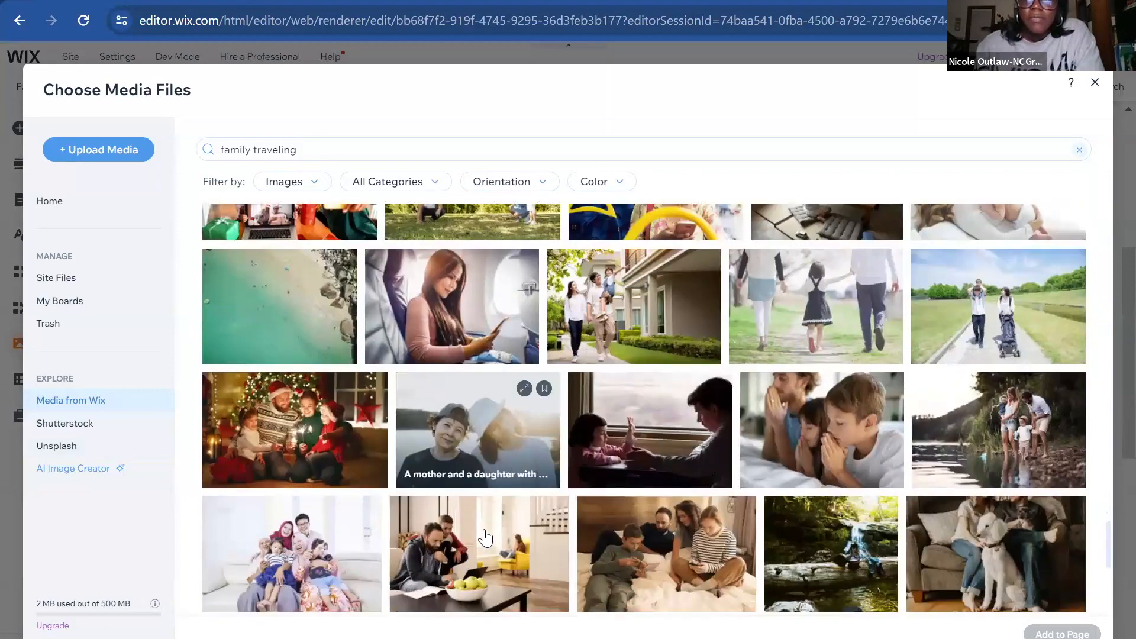
click(973, 441)
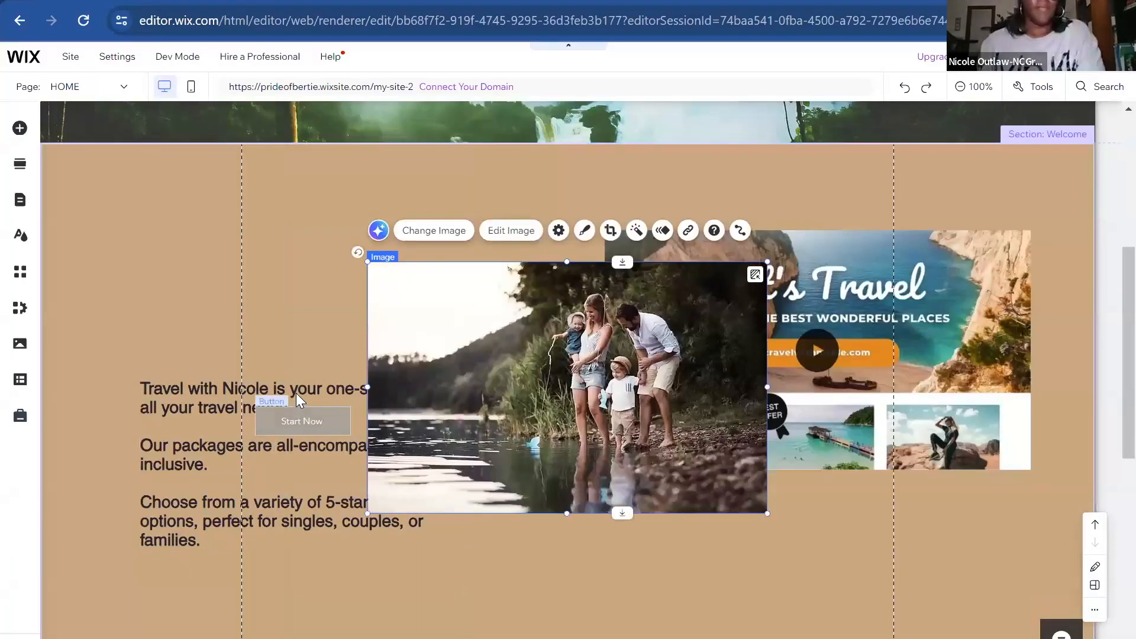
Lower the travel description in the first column and place the family photo above it.
click(296, 394)
drag(300, 445, 302, 501)
drag(728, 503, 528, 423)
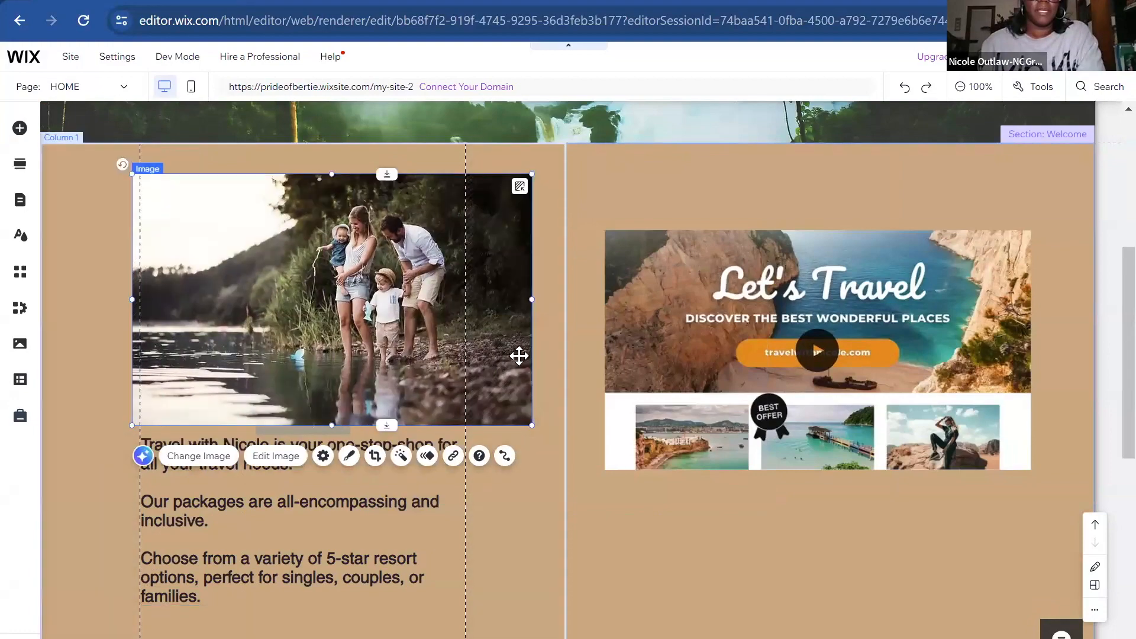
Narrow the family photo to roughly the first column's guideline width, aligned with the text's left edge, and lower the description clear of it.
drag(532, 299, 466, 300)
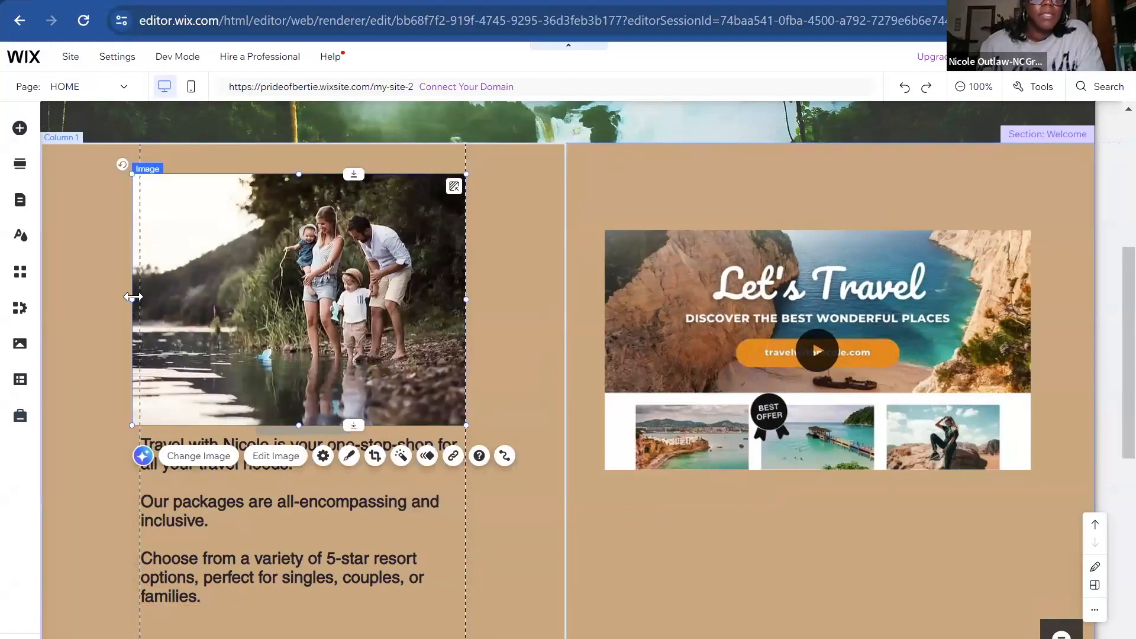
drag(142, 296, 161, 283)
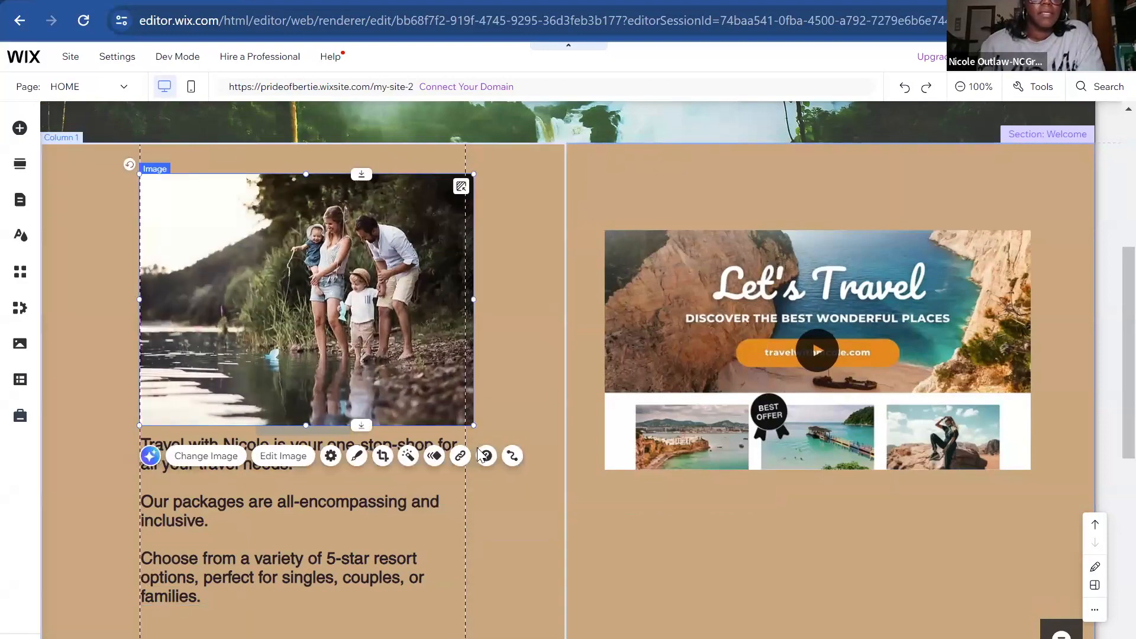
drag(374, 520, 378, 549)
click(875, 576)
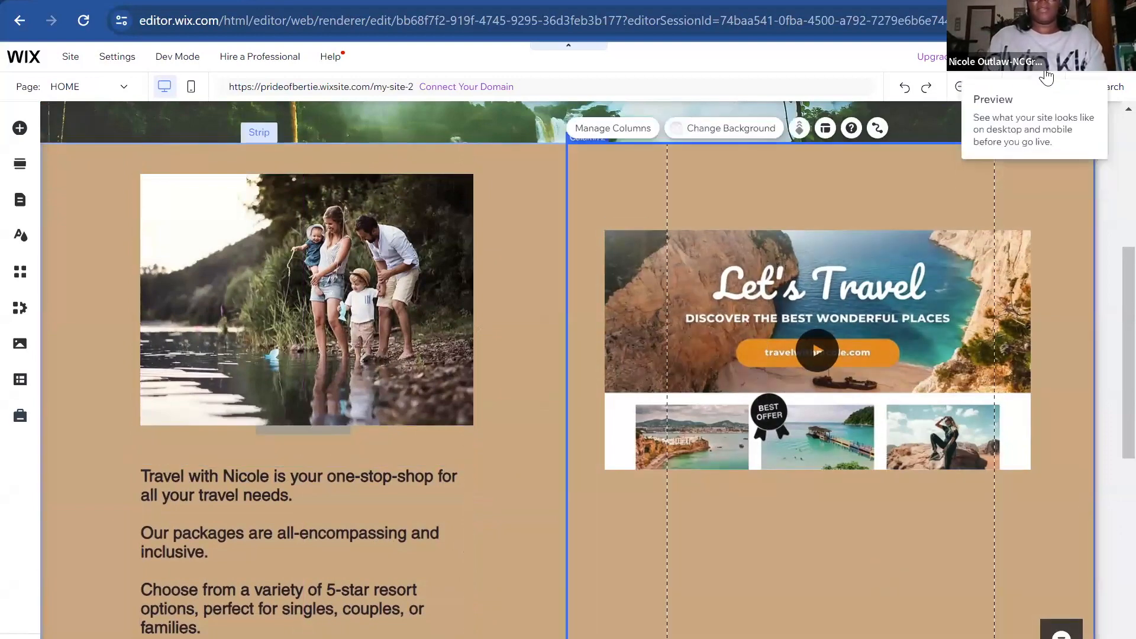
Preview the home page, examine the two-column strip and the space above the footer, and return to editing.
click(1042, 81)
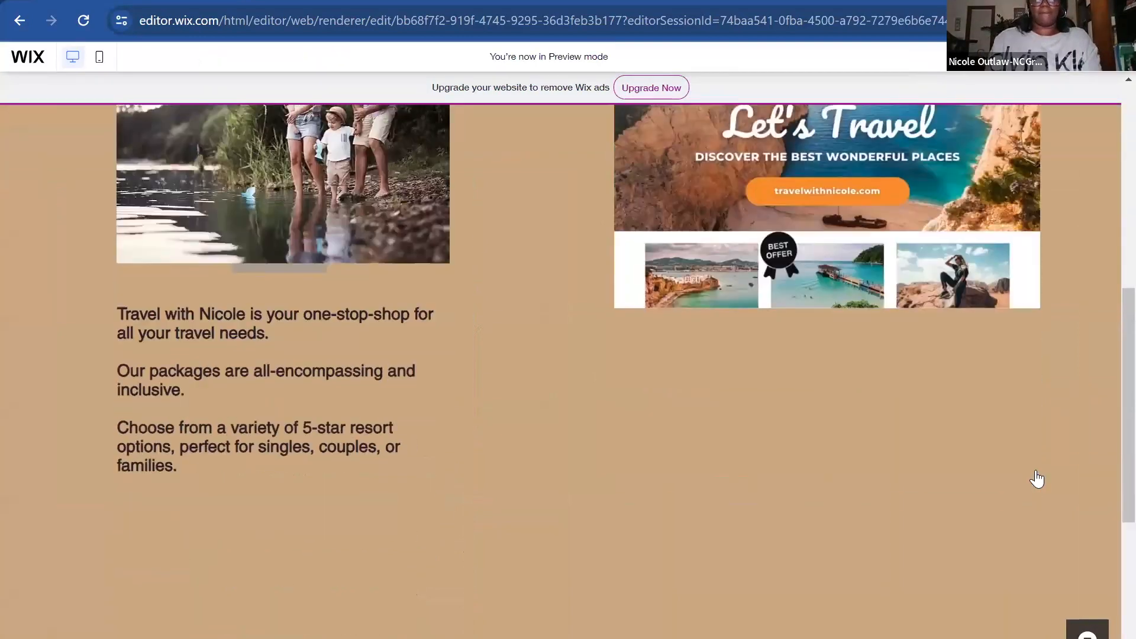
scroll(1036, 479, up, 6)
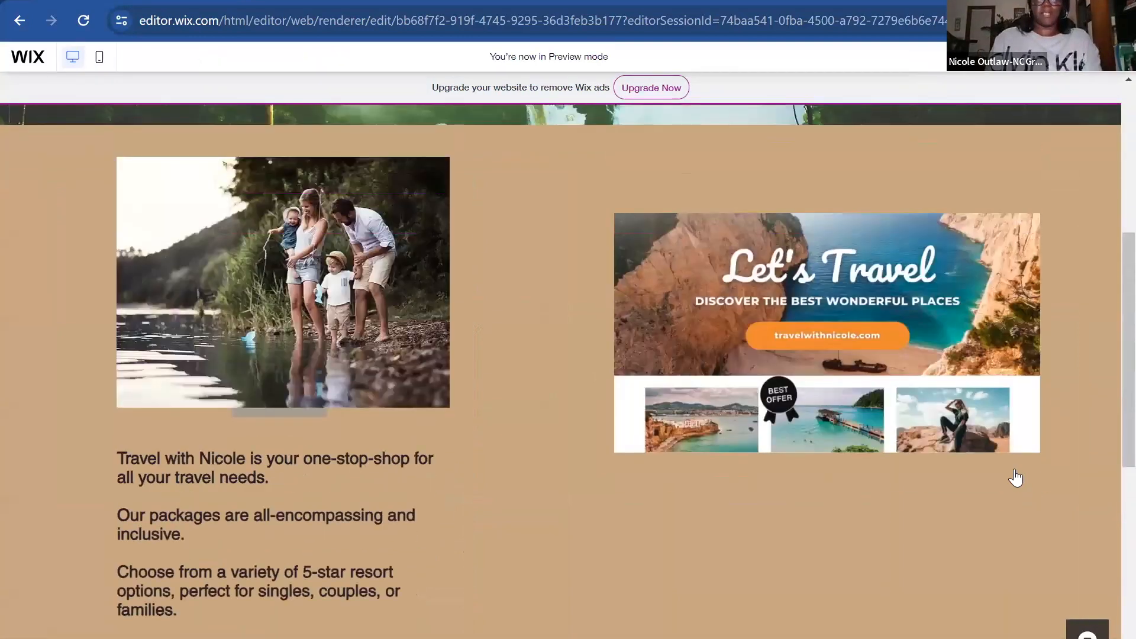
scroll(1014, 474, down, 10)
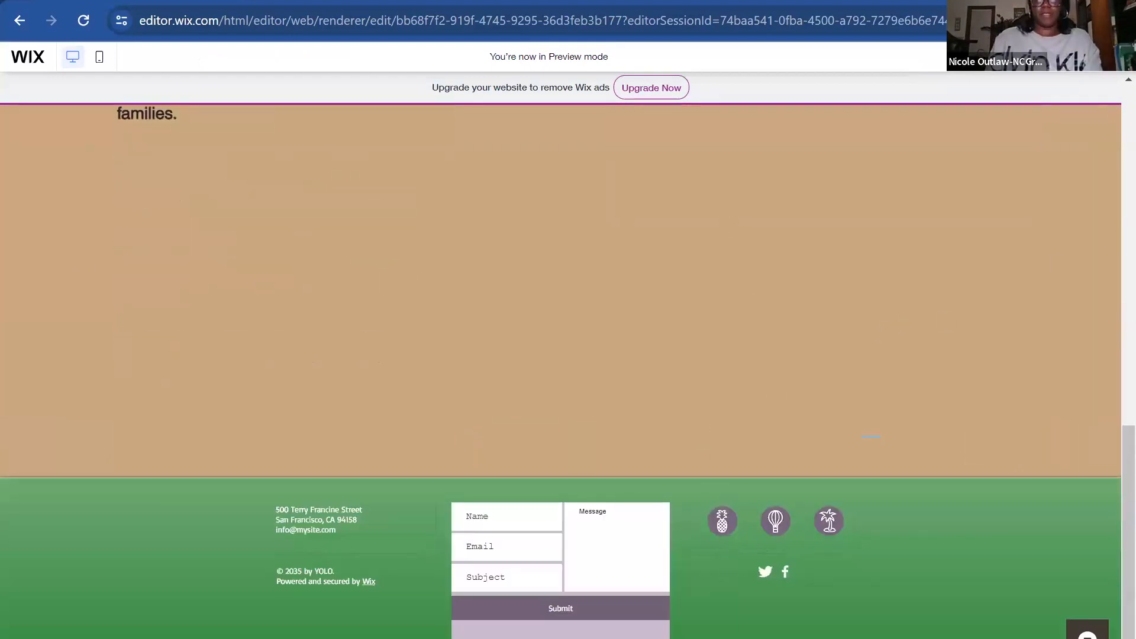
click(1042, 56)
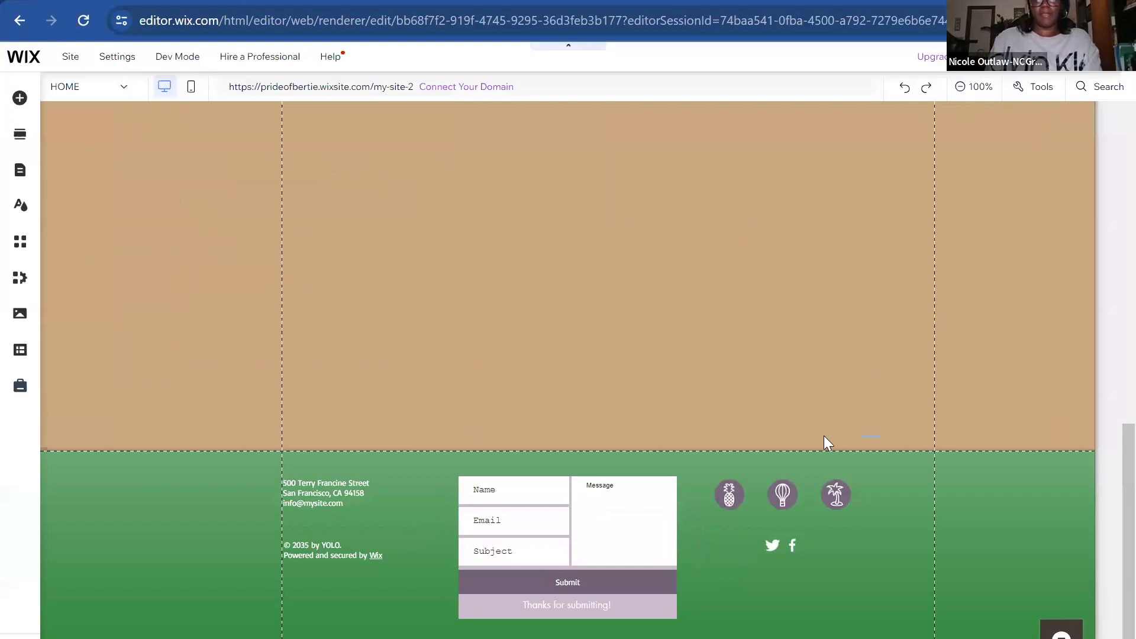
Shorten the tan strip so that it ends just below the travel description.
mouse_move(783, 470)
mouse_down()
mouse_move(775, 243)
mouse_move(778, 383)
mouse_move(747, 451)
mouse_move(777, 463)
mouse_up()
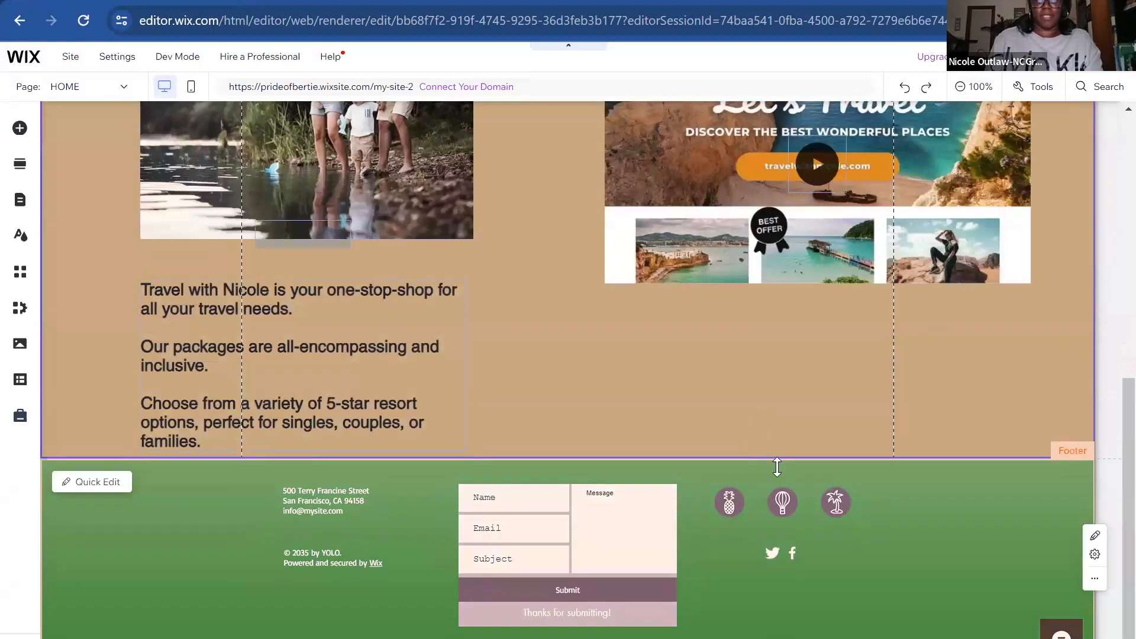
click(848, 428)
scroll(888, 456, up, 1)
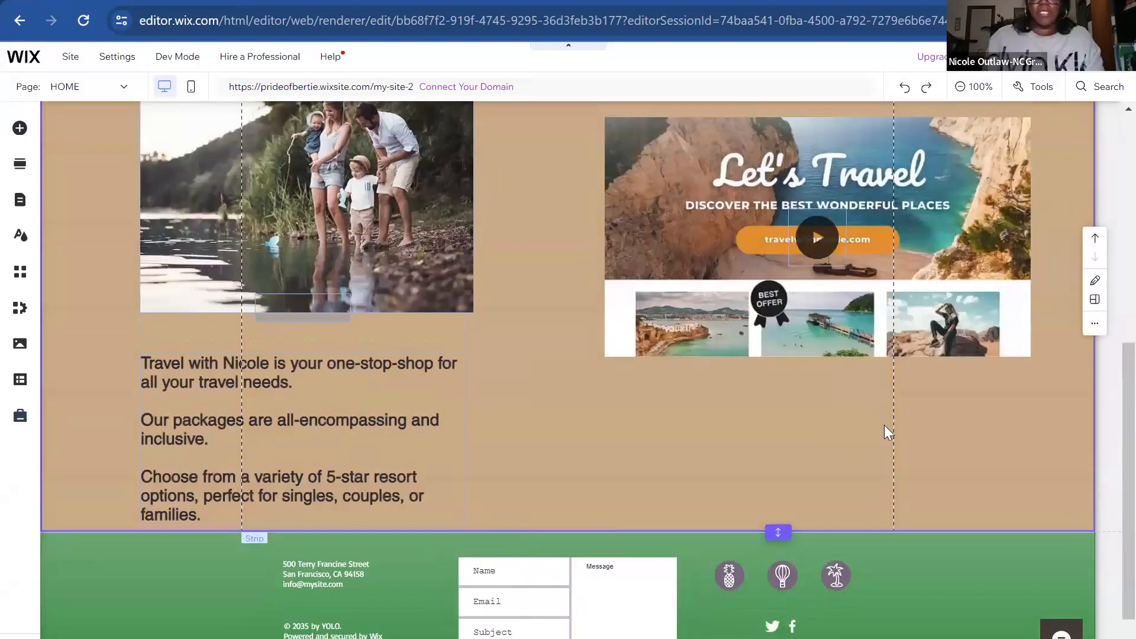
Move the promotional video slightly down in the second column and save the site without publishing it.
scroll(800, 288, up, 3)
click(842, 314)
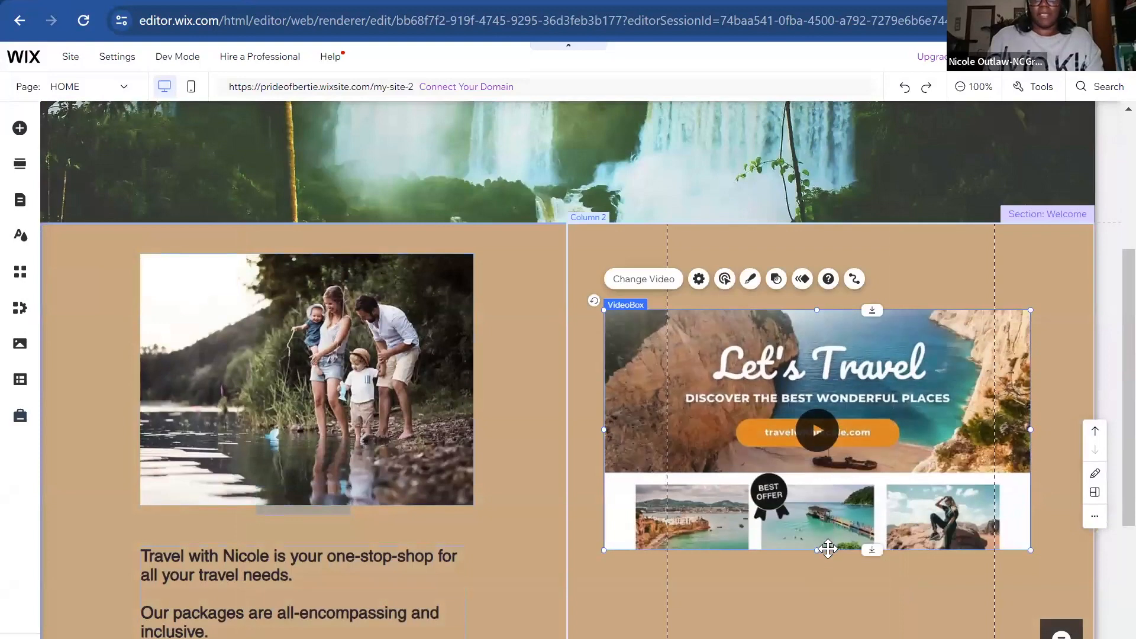
drag(823, 552, 1068, 336)
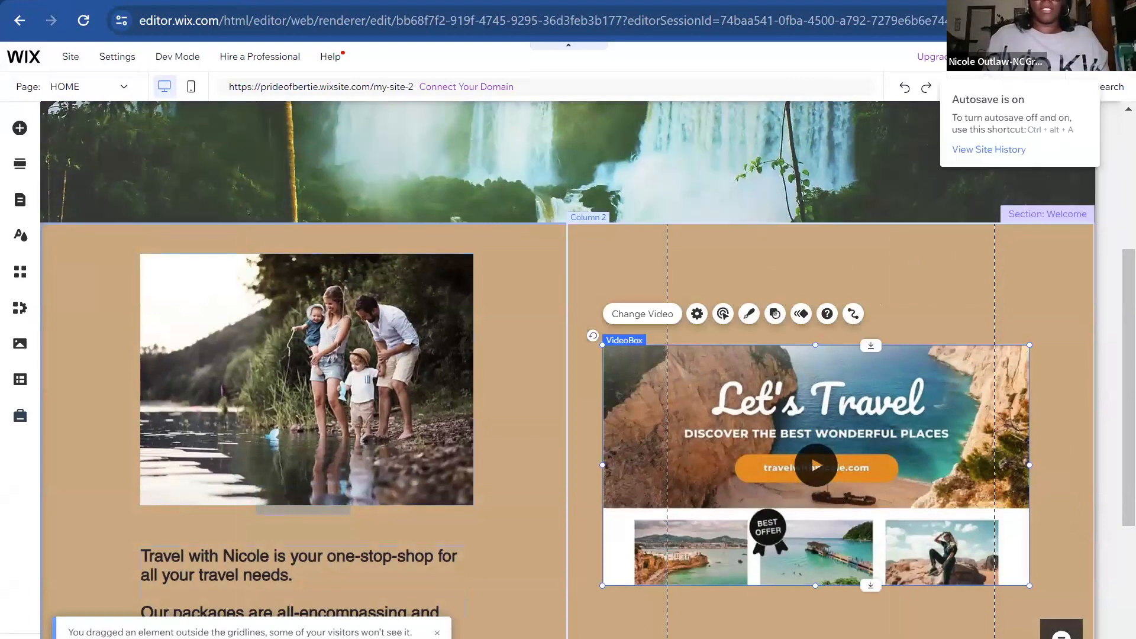
key(ctrl+s)
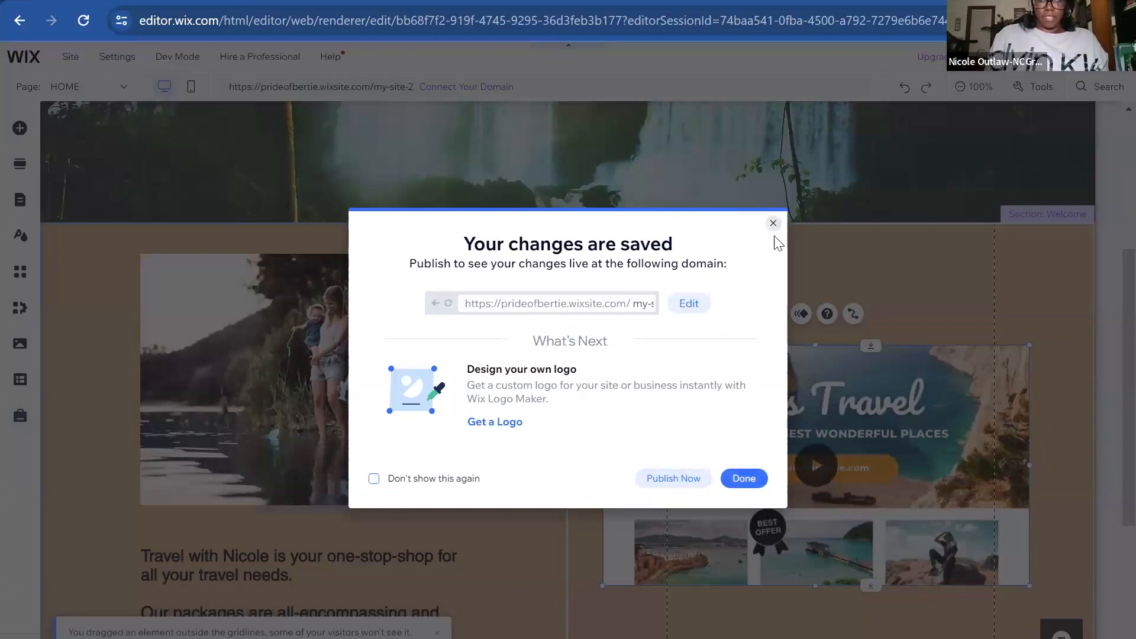
click(654, 615)
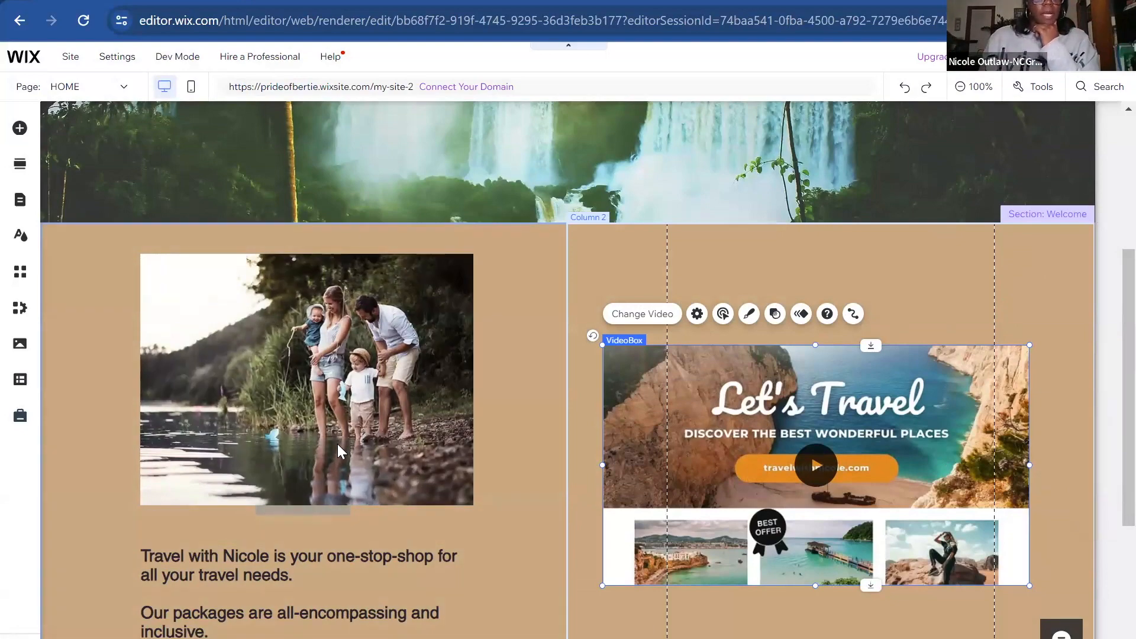
scroll(338, 445, up, 2)
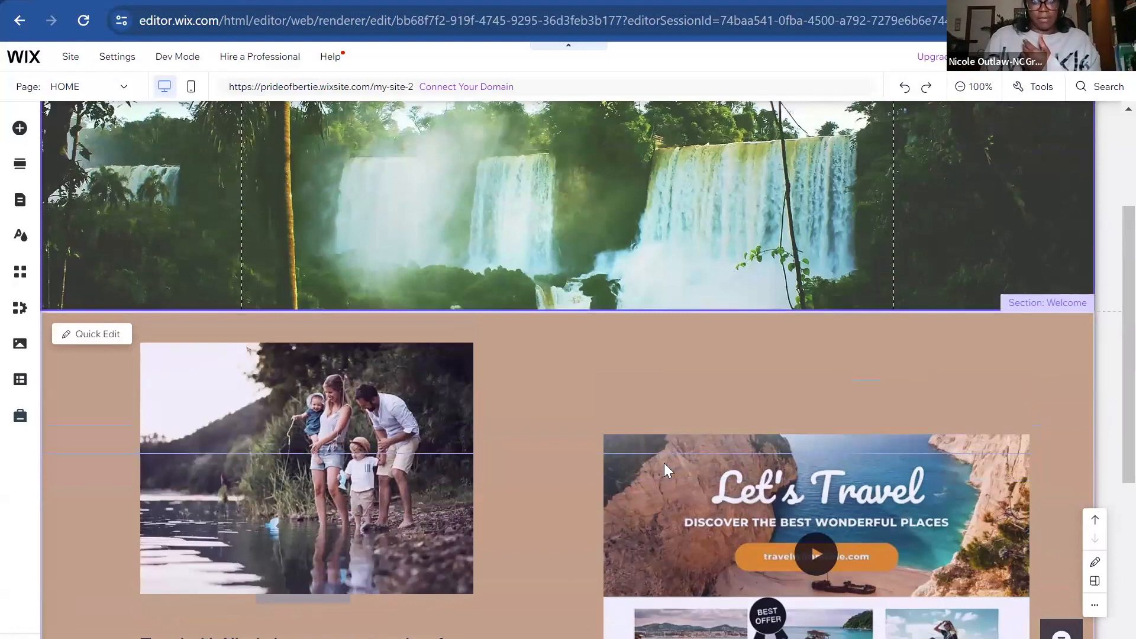
click(554, 357)
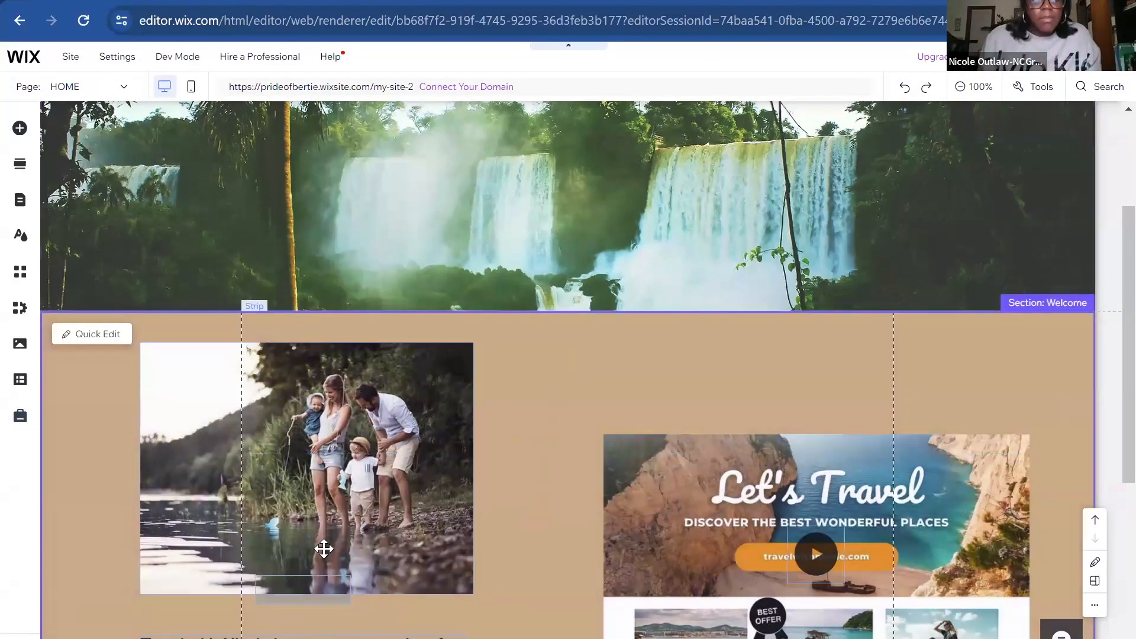
click(287, 594)
click(293, 592)
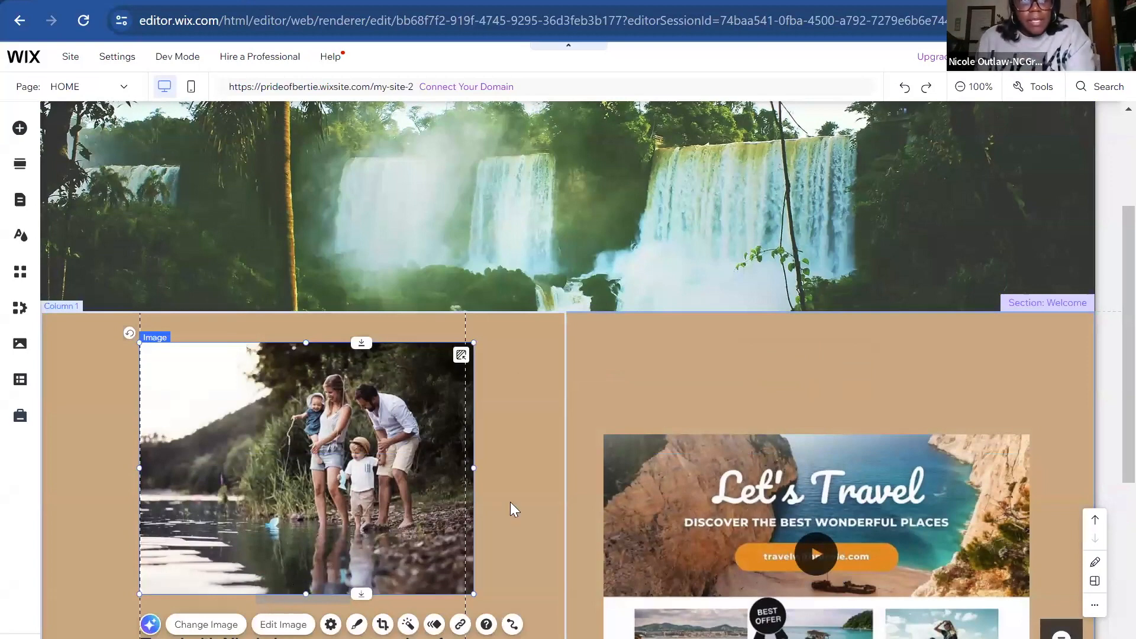
scroll(465, 492, down, 1)
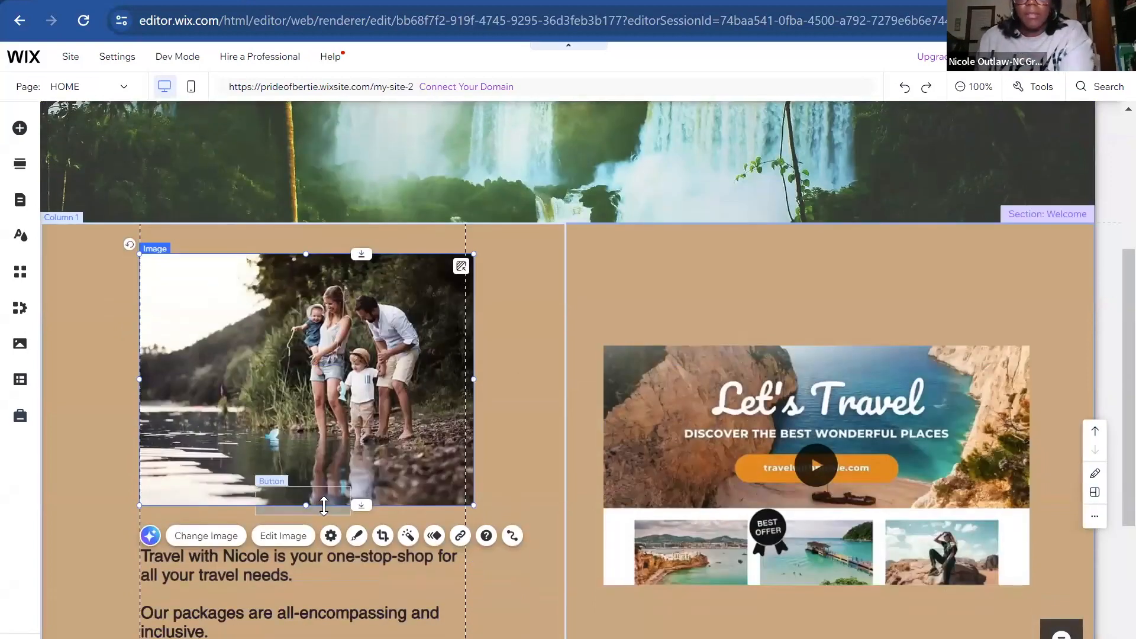
key(Delete)
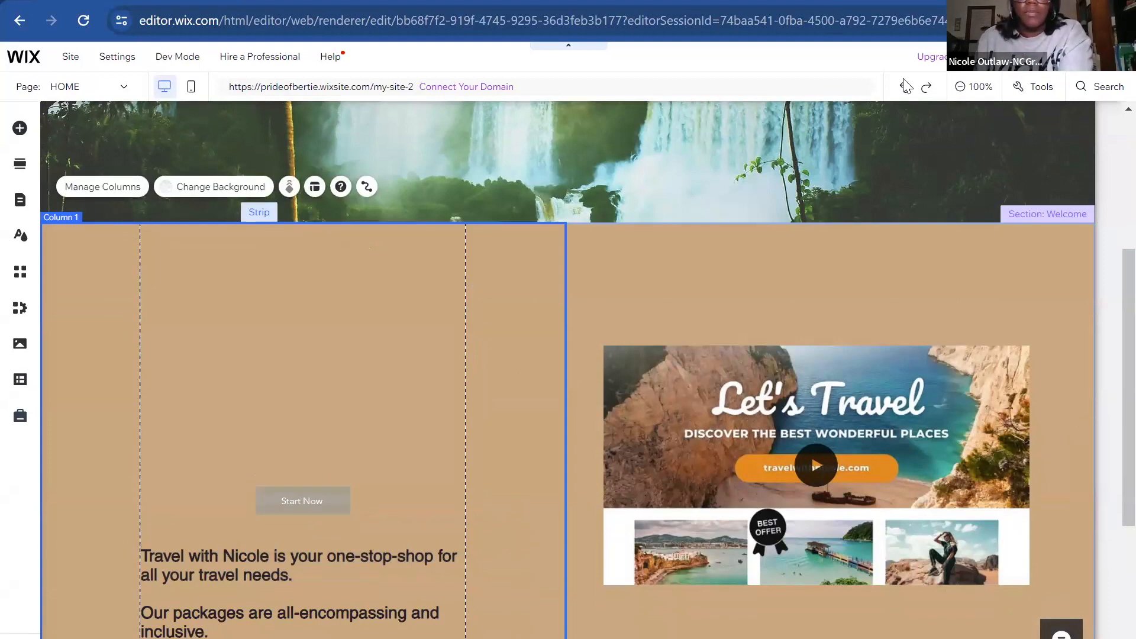
click(904, 87)
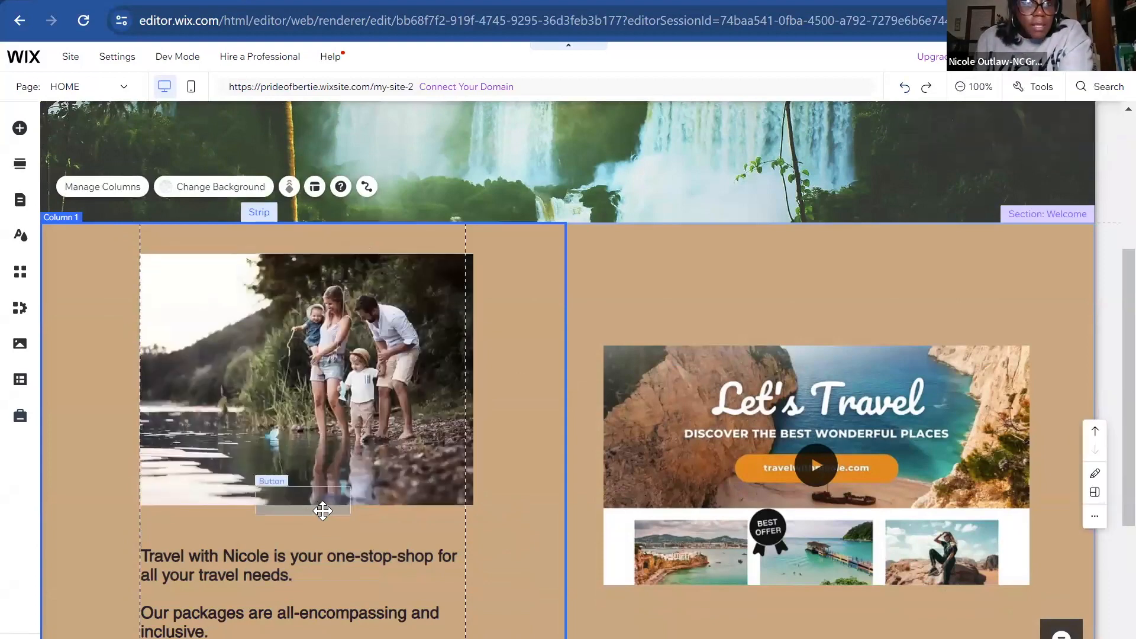
Move the Start Now button out from behind the family photo and place it above the video in the second column.
click(322, 508)
drag(323, 526, 322, 535)
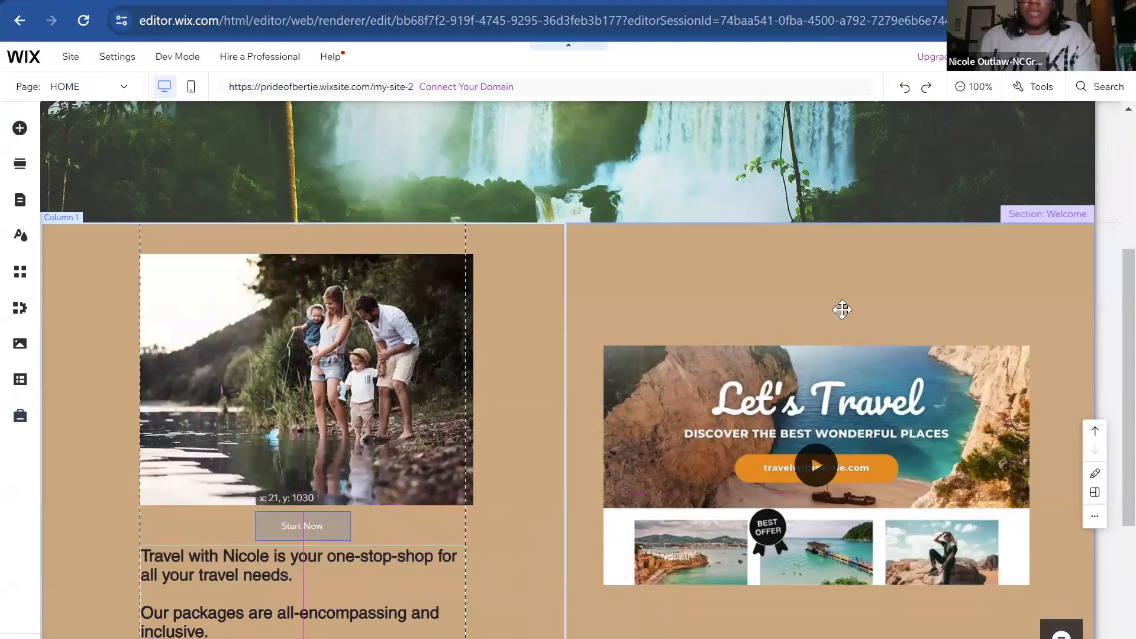
drag(871, 313, 849, 311)
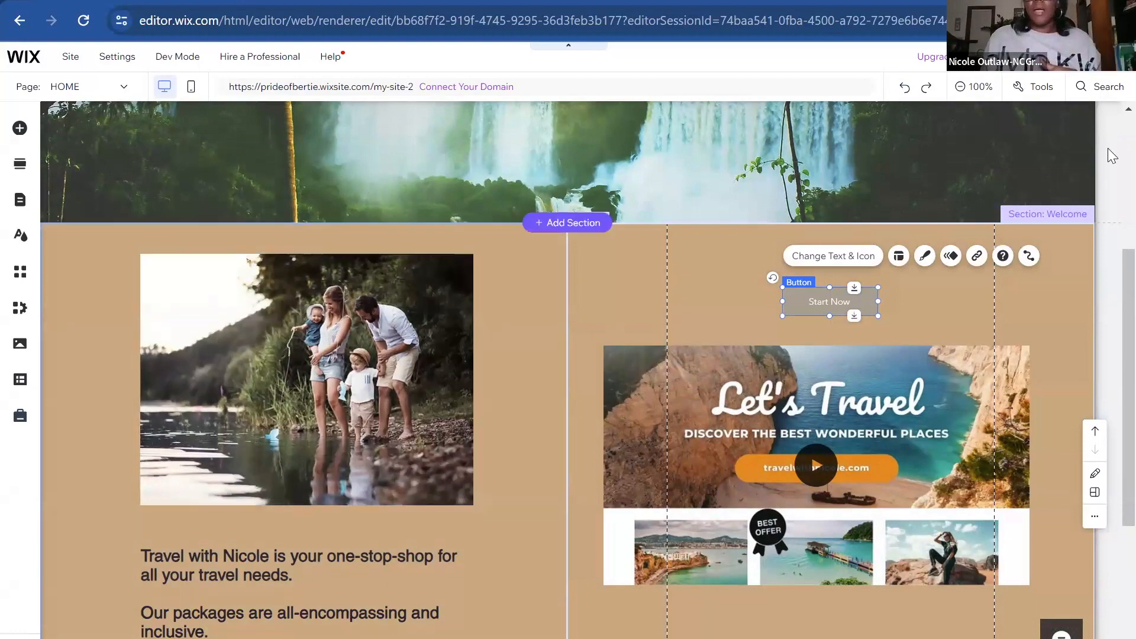
Browse the interactive elements to add, examining the welcome, subscribe, promotion and contact lightboxes, the hover boxes and the slideshows.
scroll(1113, 116, up, 4)
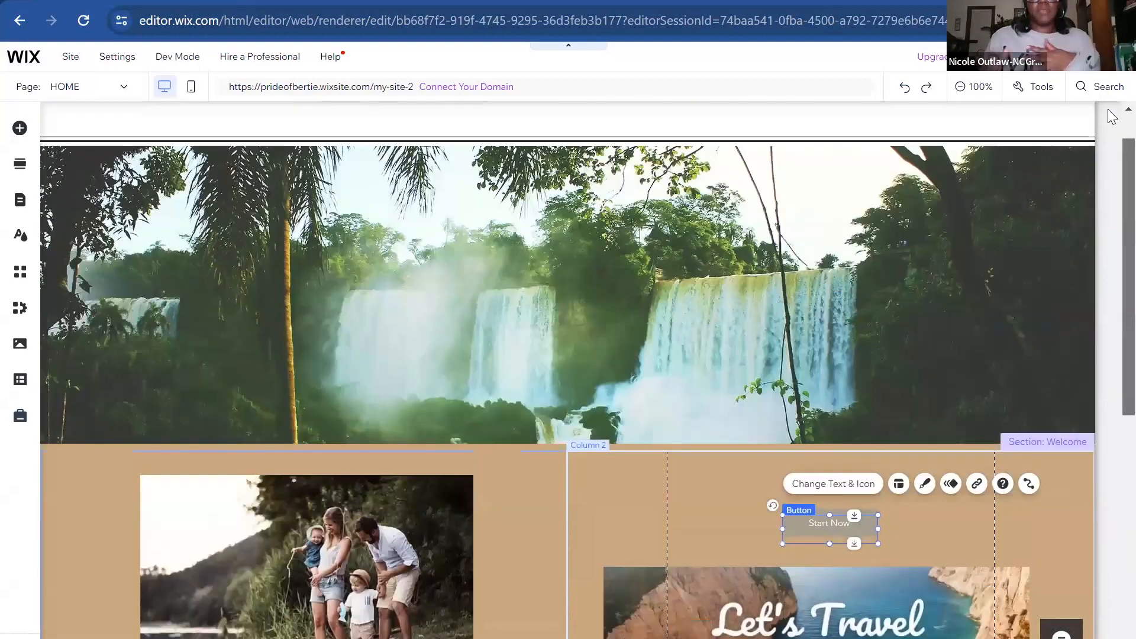
scroll(1113, 115, up, 1)
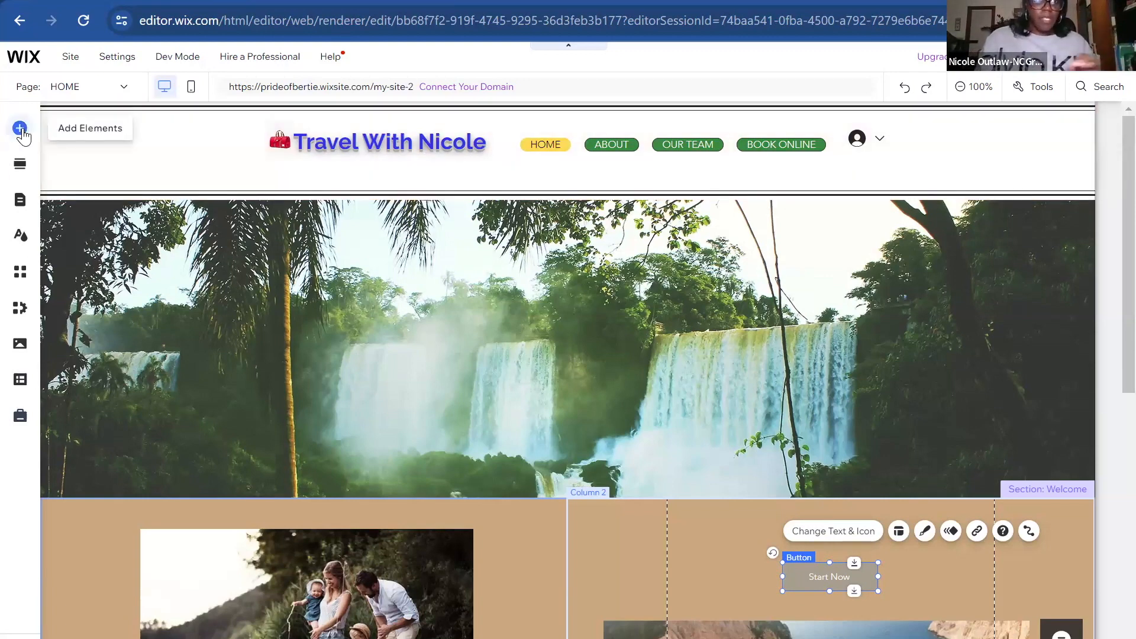
click(20, 131)
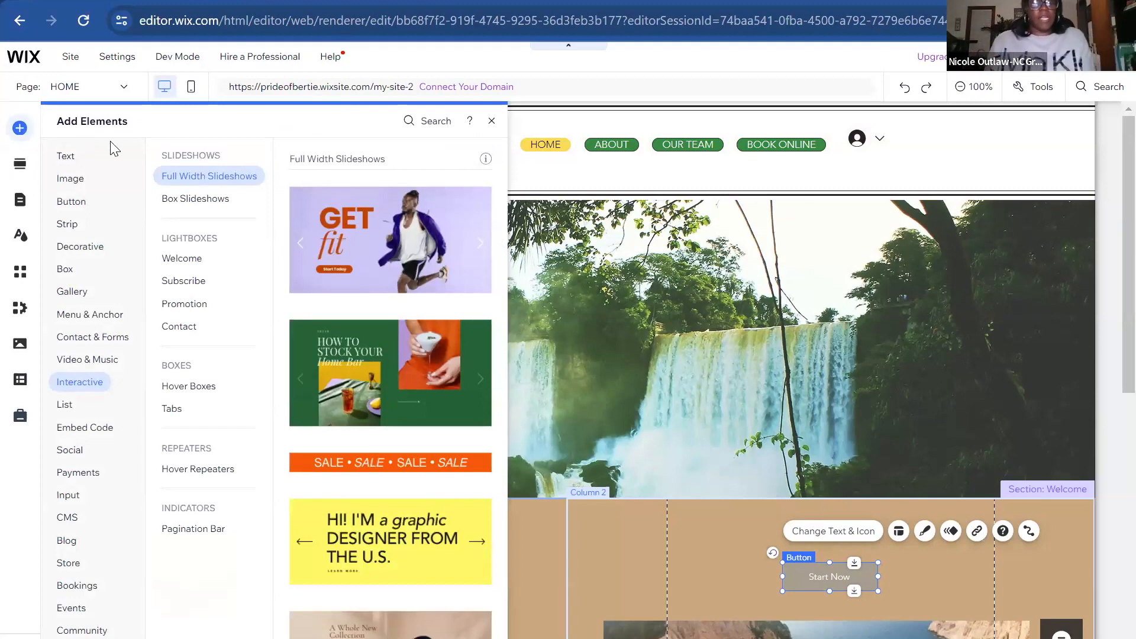
click(175, 265)
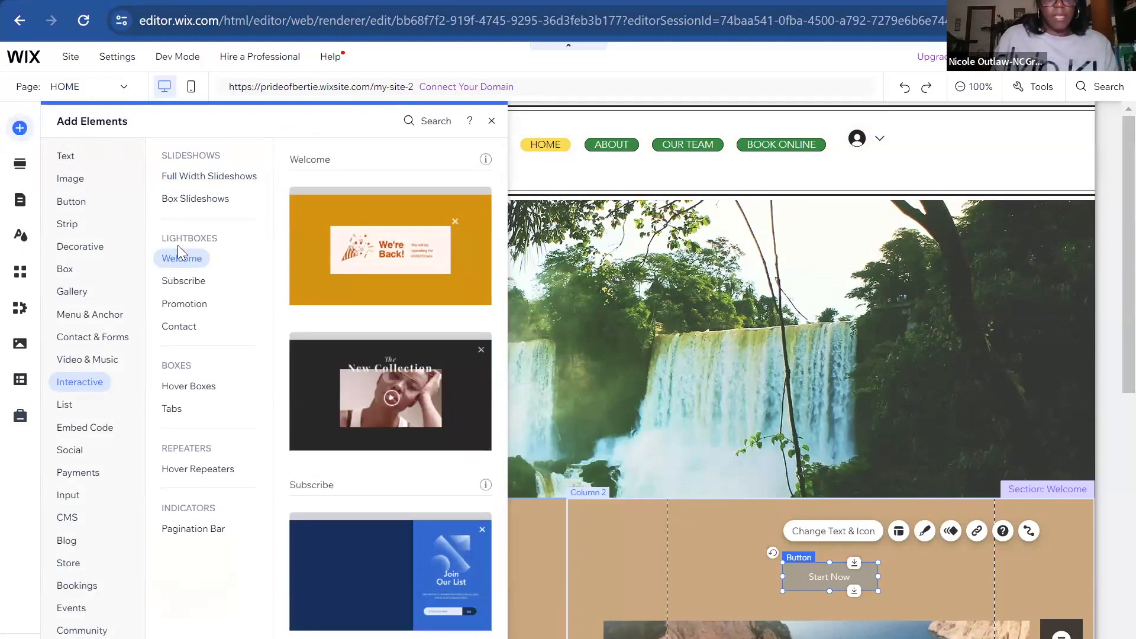
scroll(380, 370, down, 3)
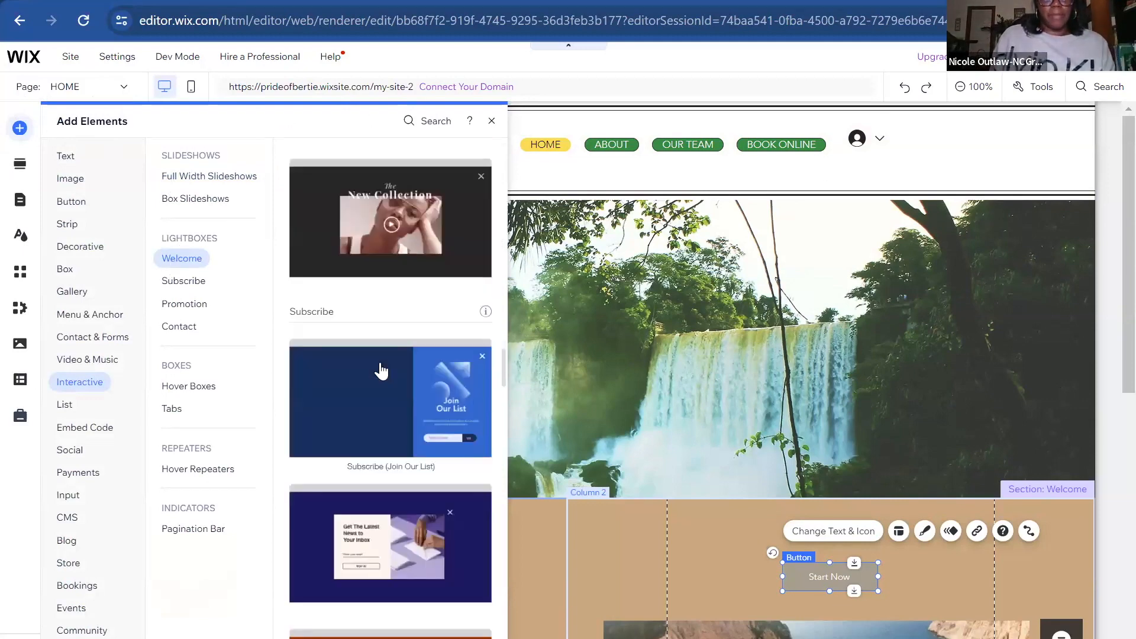
scroll(378, 364, down, 9)
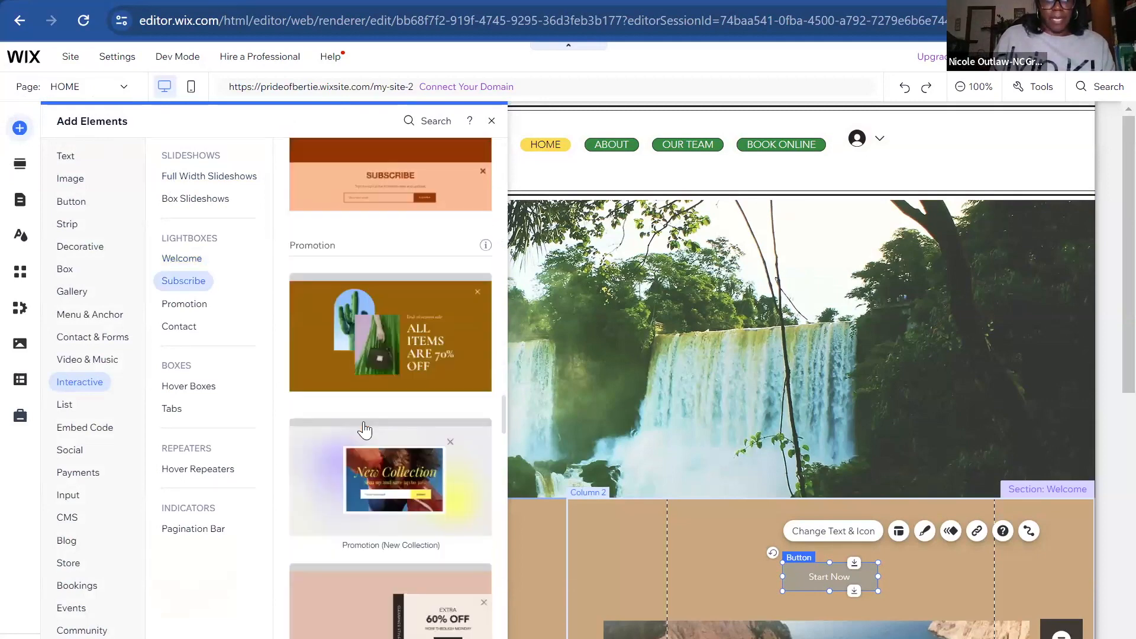
scroll(365, 431, down, 3)
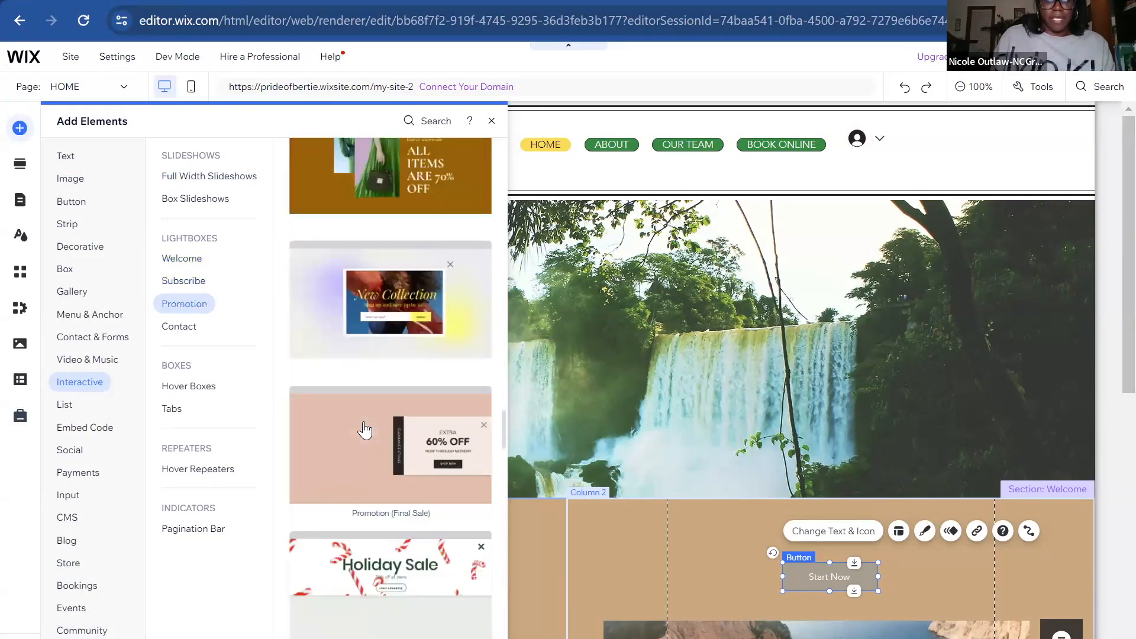
scroll(364, 430, down, 3)
scroll(364, 430, down, 3)
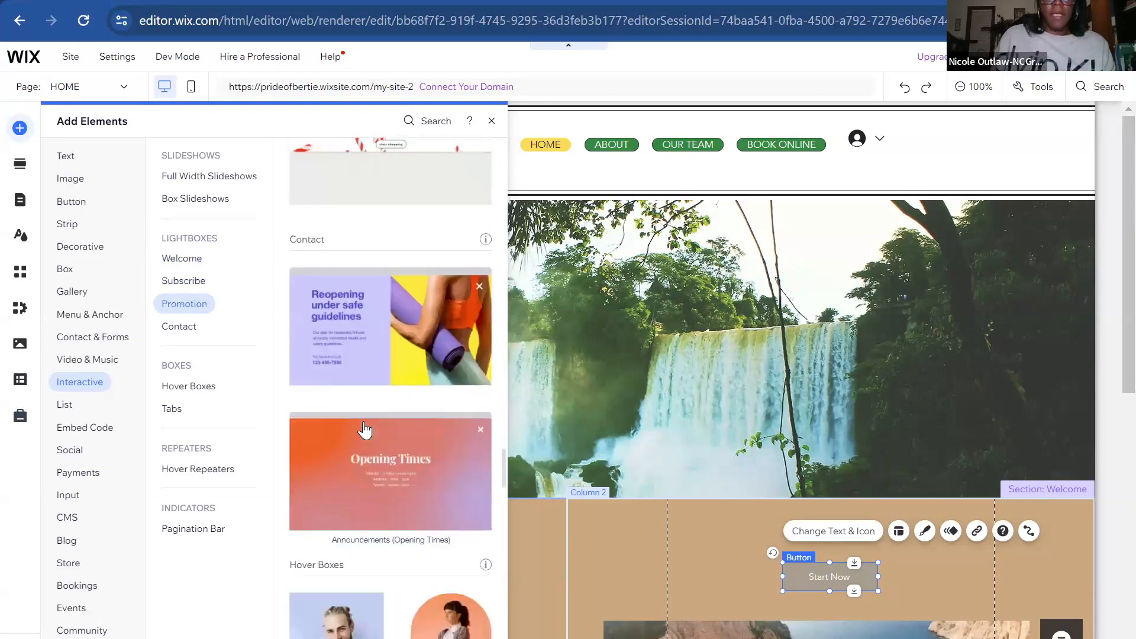
scroll(365, 430, down, 5)
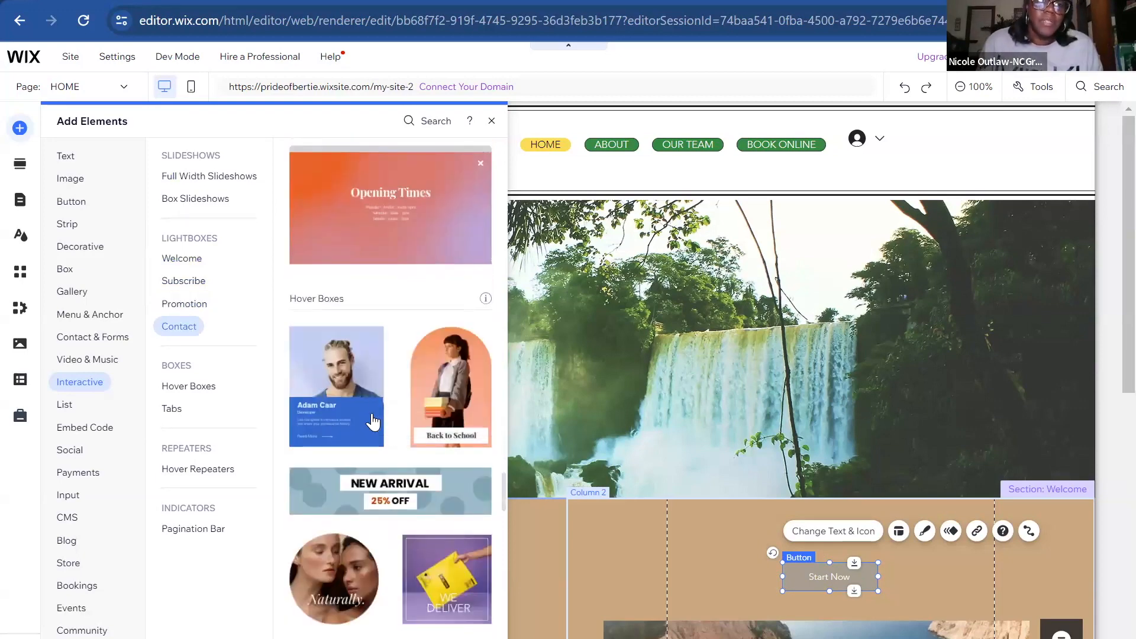
scroll(371, 422, down, 3)
scroll(372, 422, down, 12)
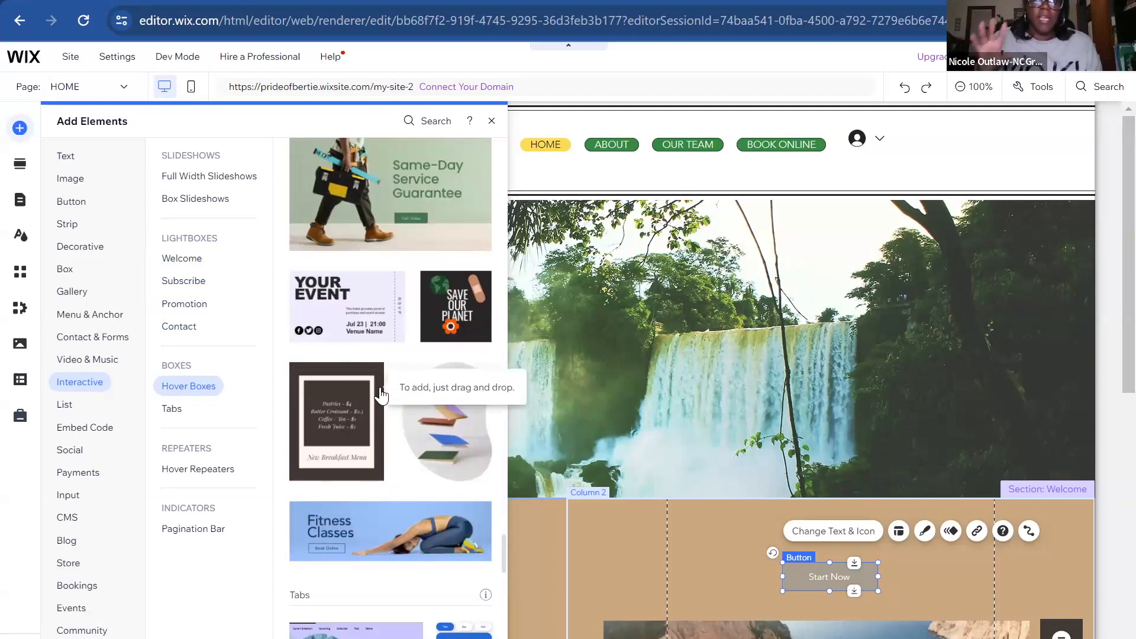
scroll(426, 355, up, 3)
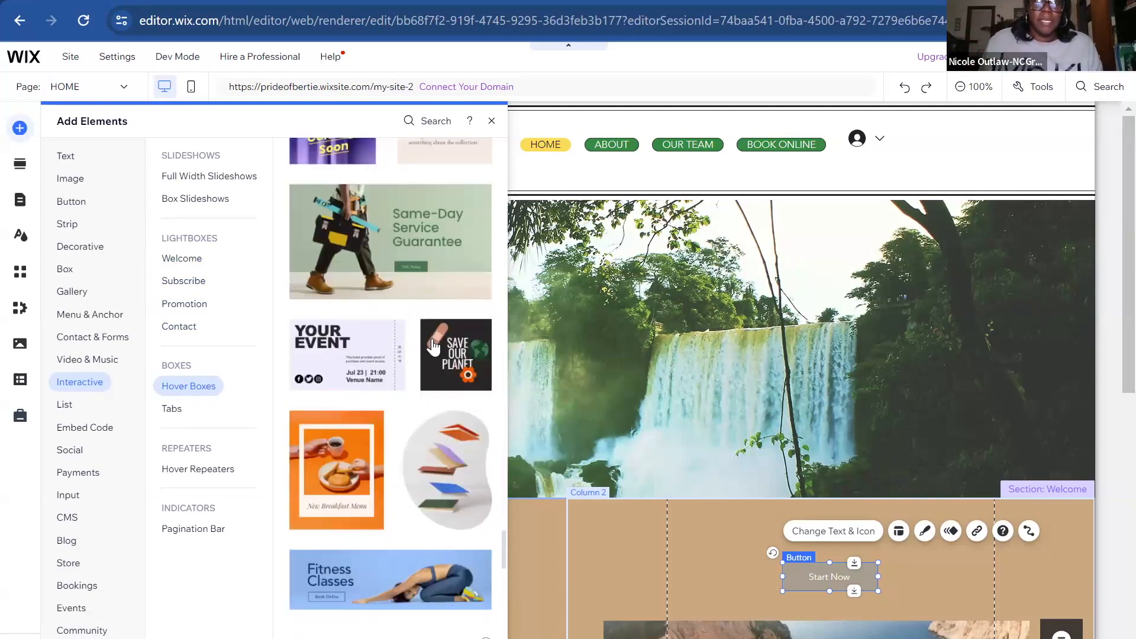
scroll(434, 348, up, 1)
scroll(434, 347, up, 2)
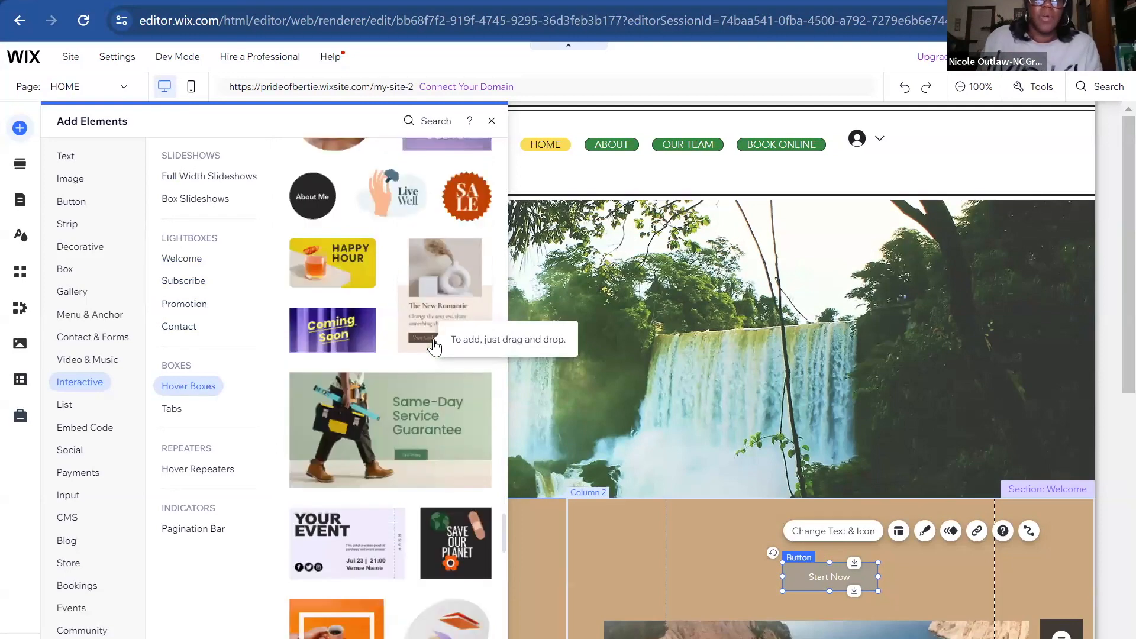
scroll(434, 347, up, 3)
scroll(435, 342, up, 5)
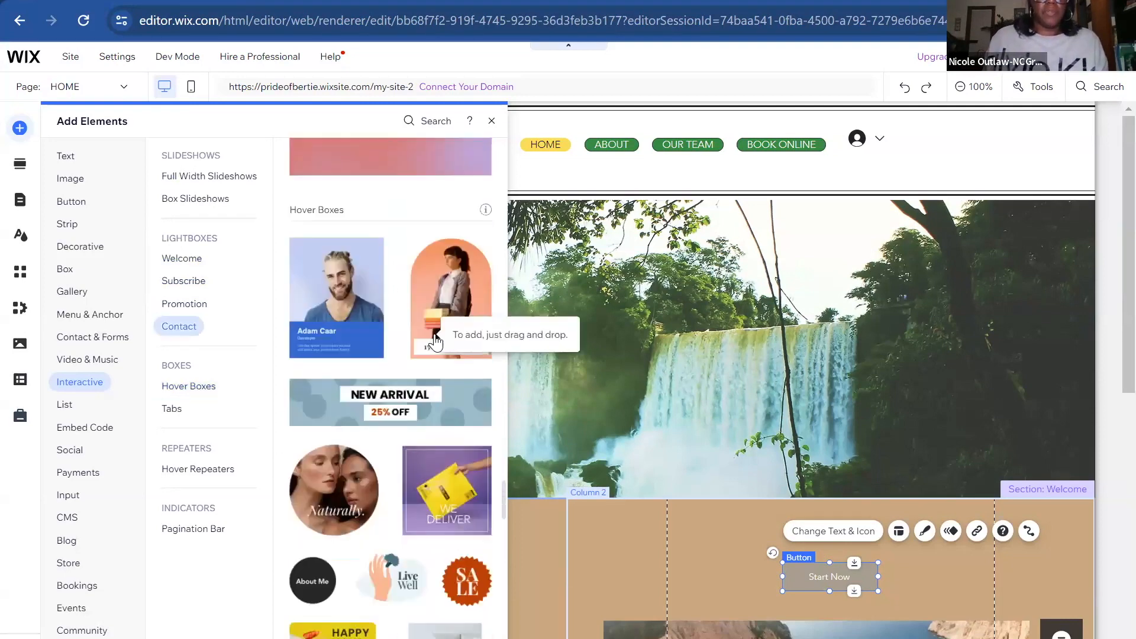
scroll(435, 342, up, 5)
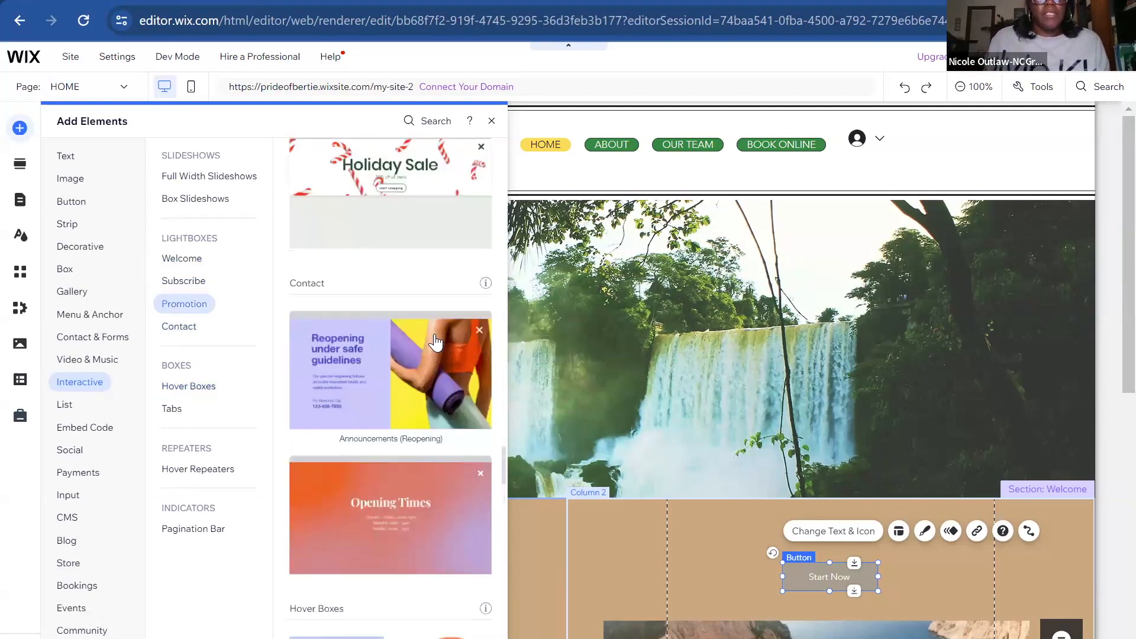
scroll(435, 342, up, 10)
scroll(435, 342, up, 10)
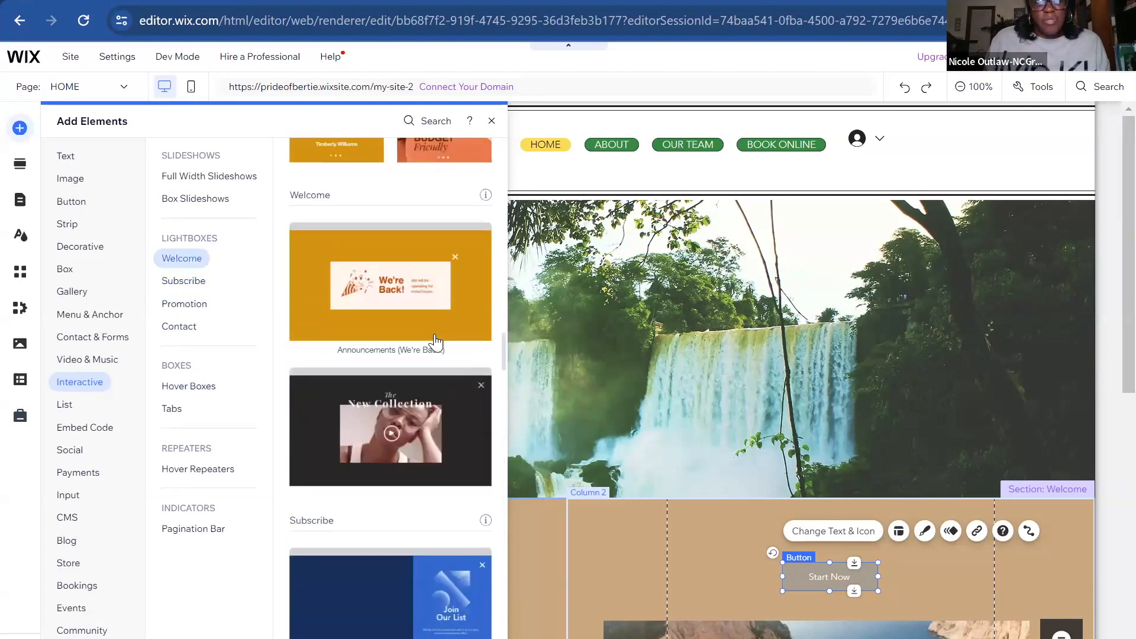
scroll(435, 342, up, 5)
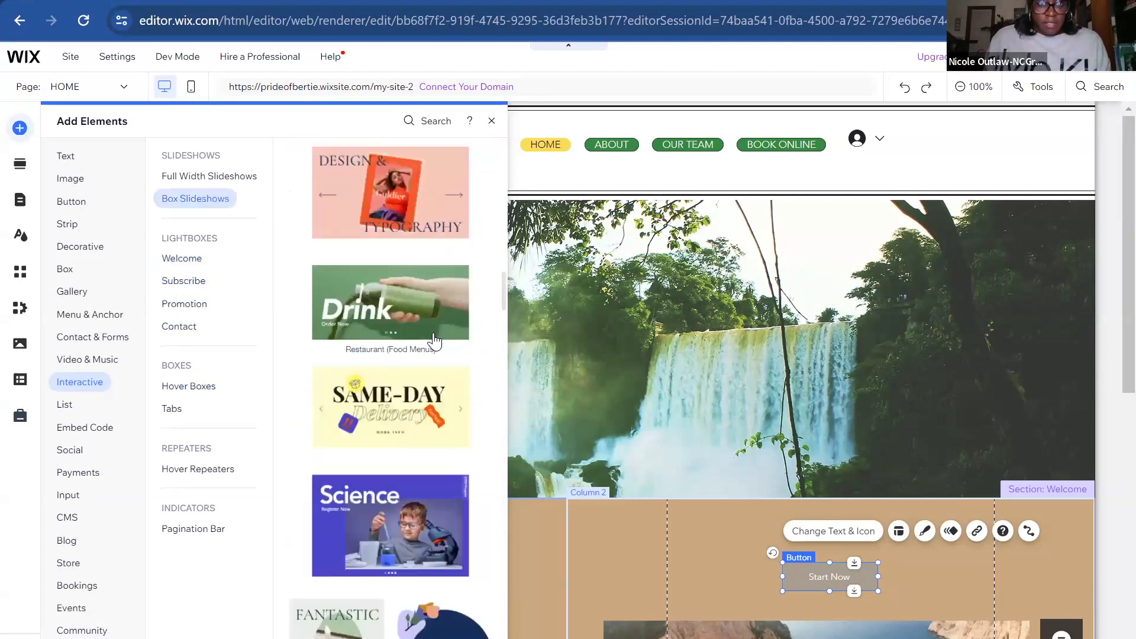
scroll(435, 342, up, 5)
scroll(435, 342, up, 1)
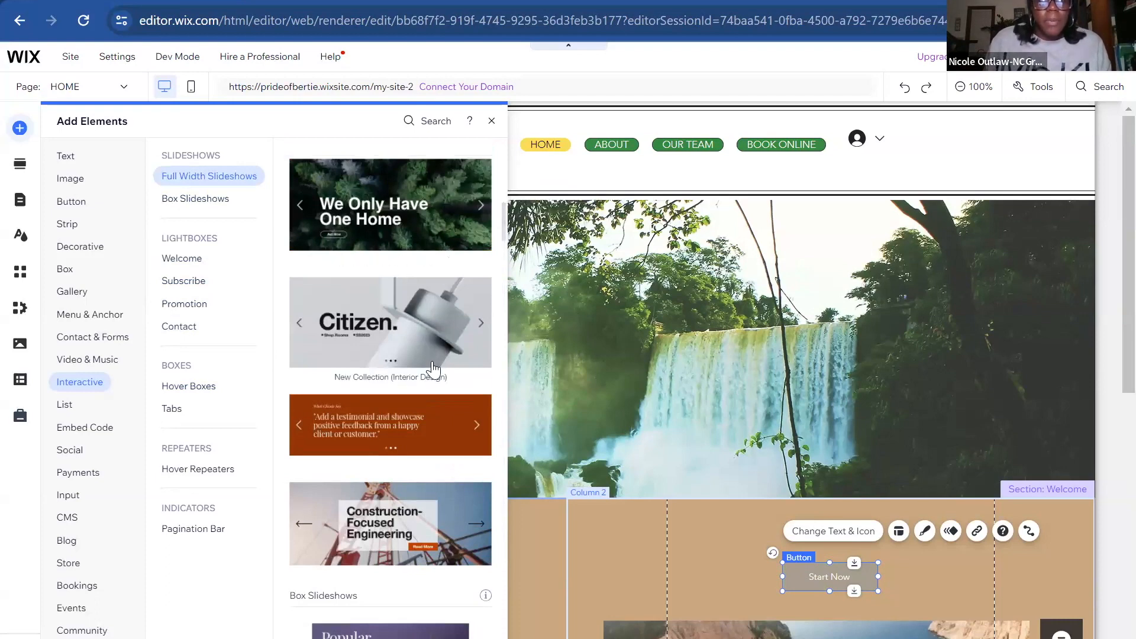
Add the "We're Back!" welcome lightbox to the site and delete its party popper vector art.
scroll(433, 367, down, 12)
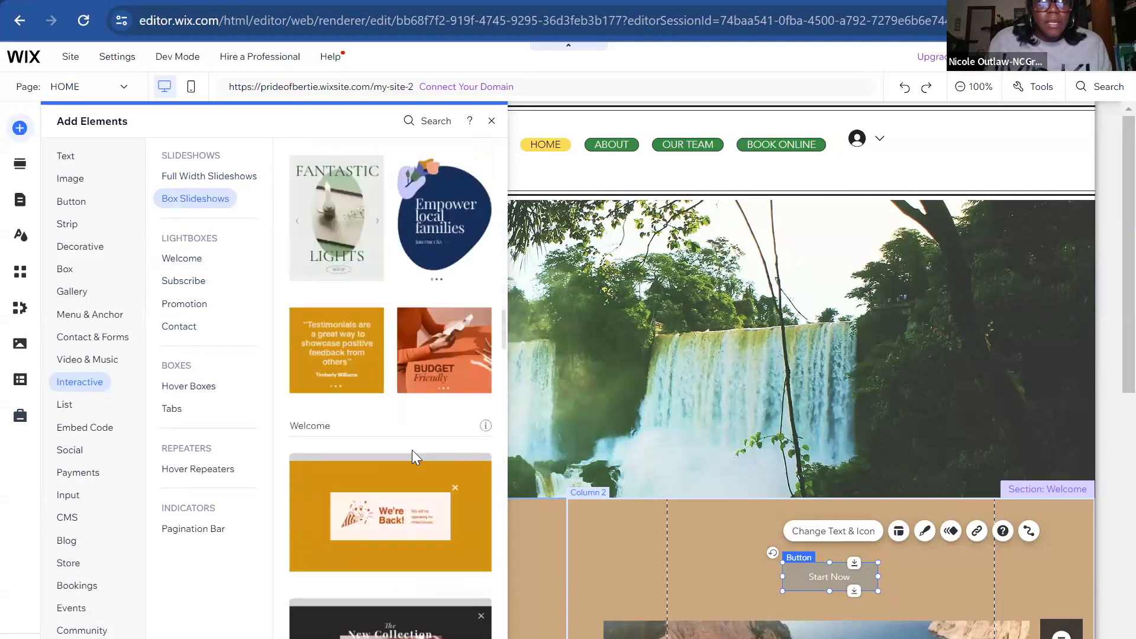
click(463, 540)
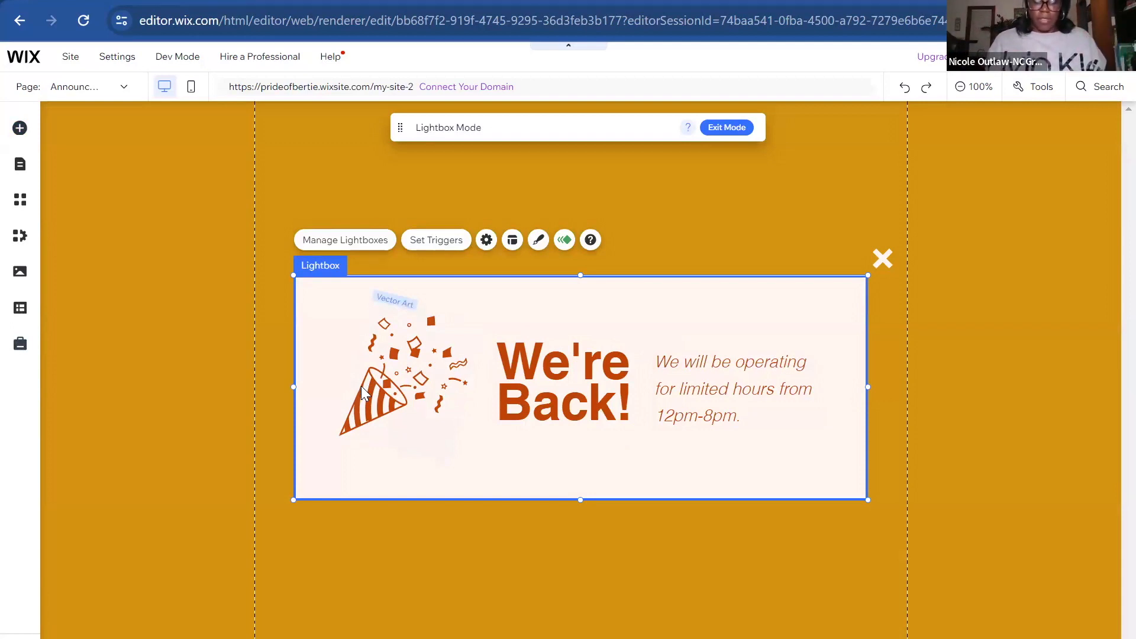
click(424, 384)
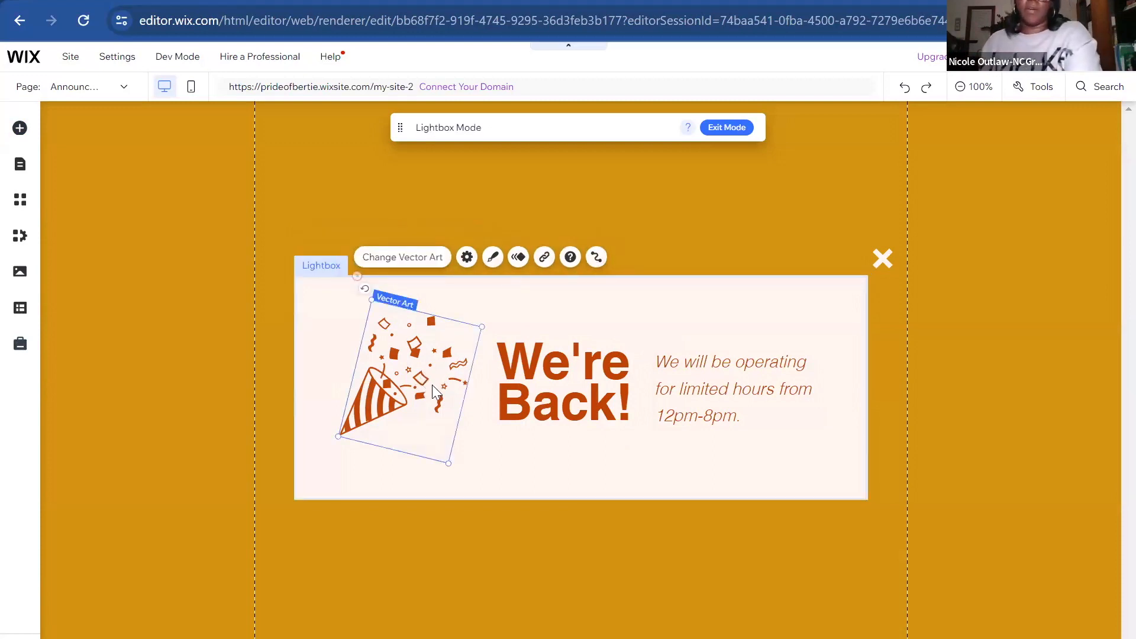
key(Delete)
Replace the lightbox heading with "Welcome to Our Page" and delete the text about limited operating hours.
click(539, 390)
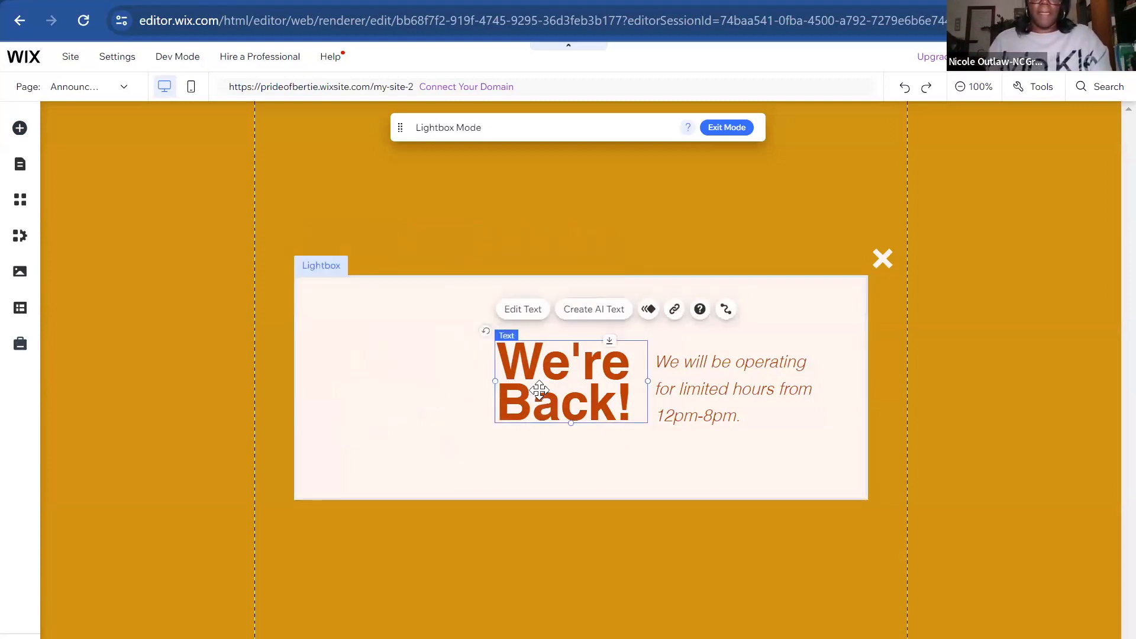
double_click(539, 390)
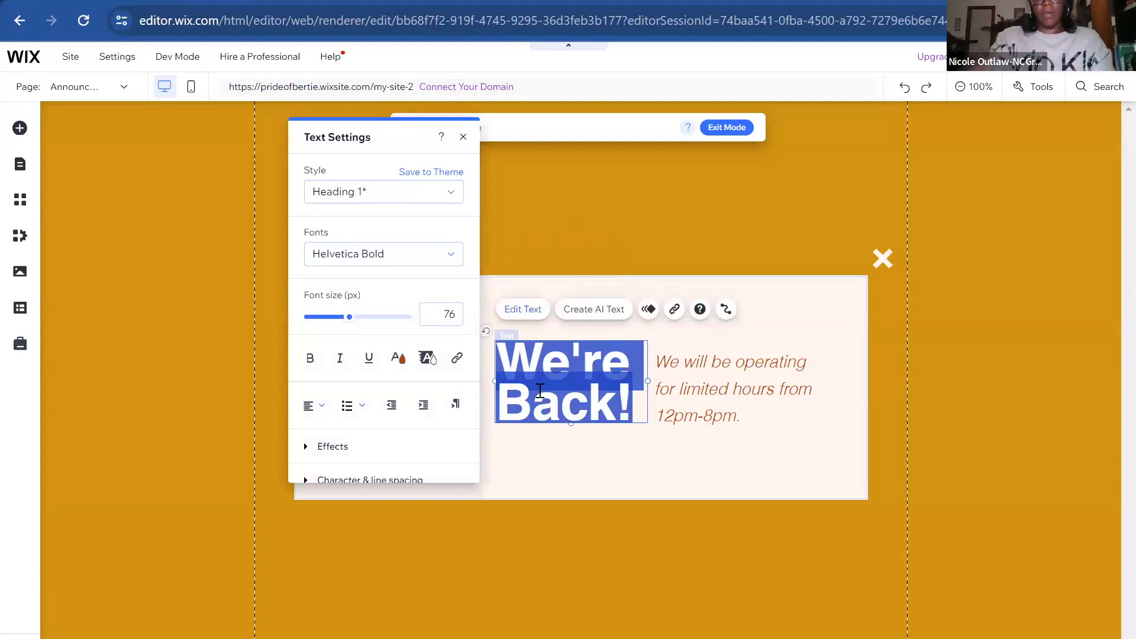
text(Welcome to)
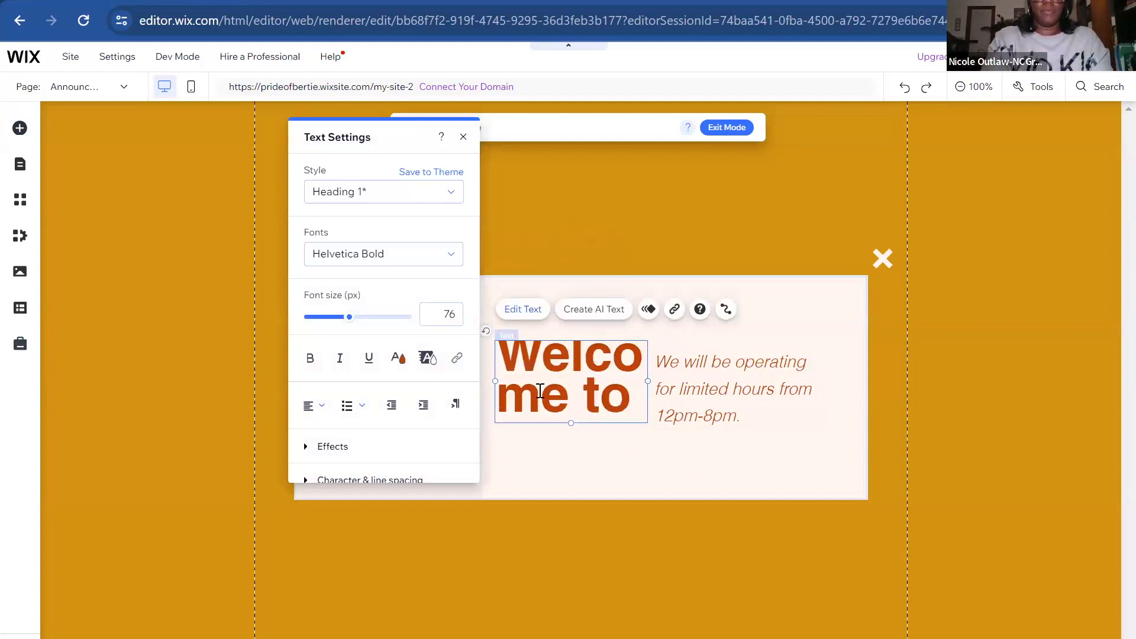
key(Return)
text(O)
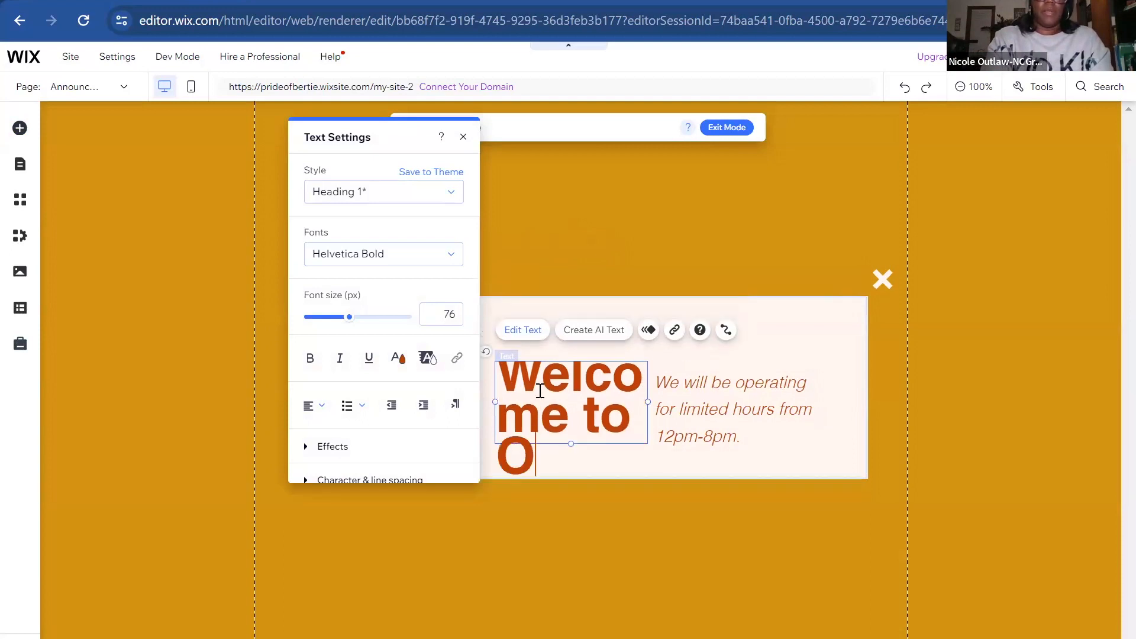
text(ur Page)
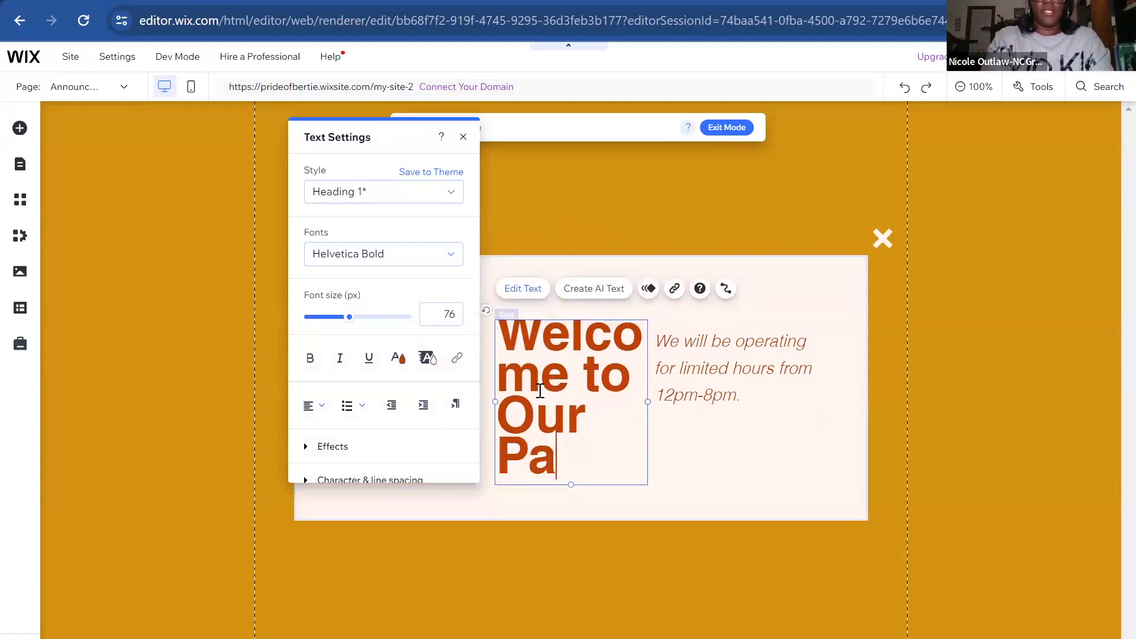
click(738, 374)
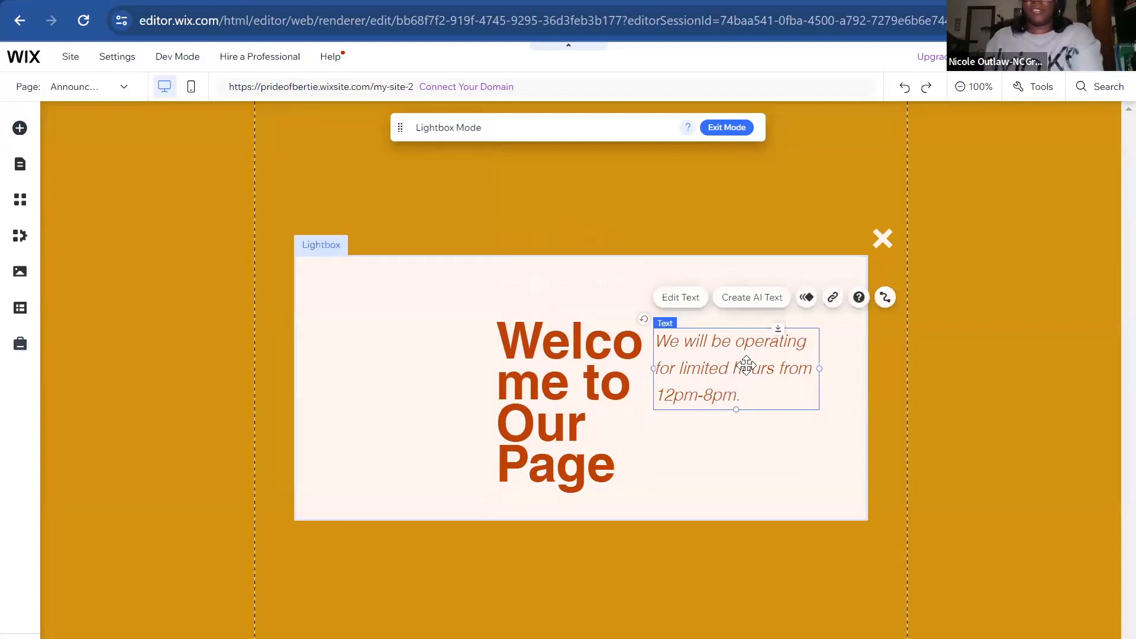
key(Delete)
Widen the heading's text box so that "Welcome" fits on one line, and centre the box in the lightbox.
click(510, 399)
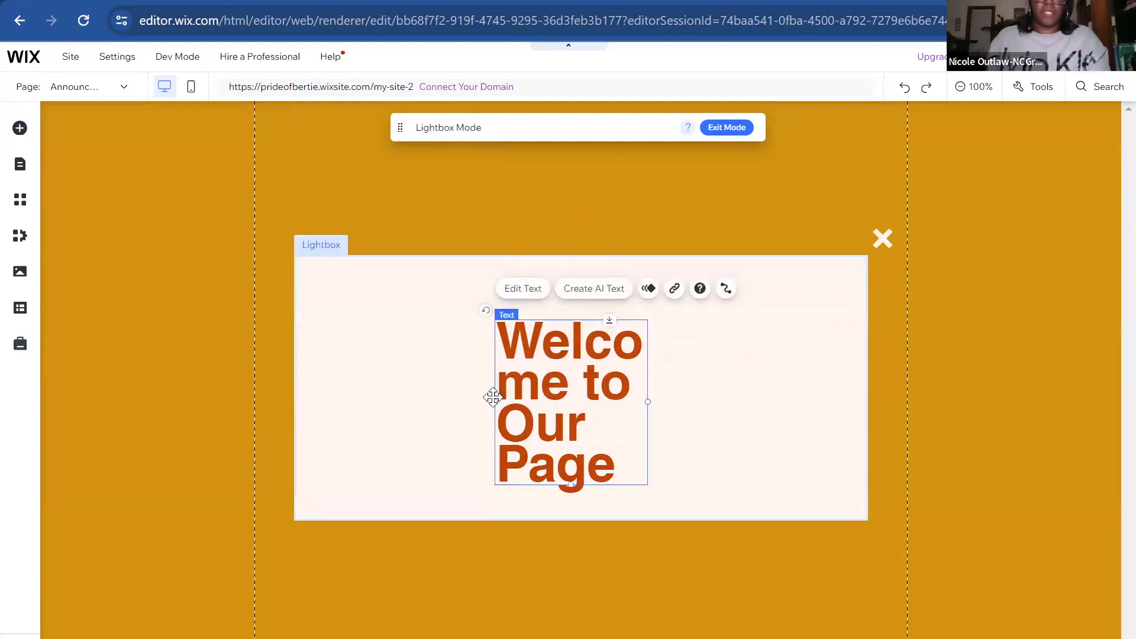
click(654, 395)
click(636, 392)
drag(644, 401, 722, 398)
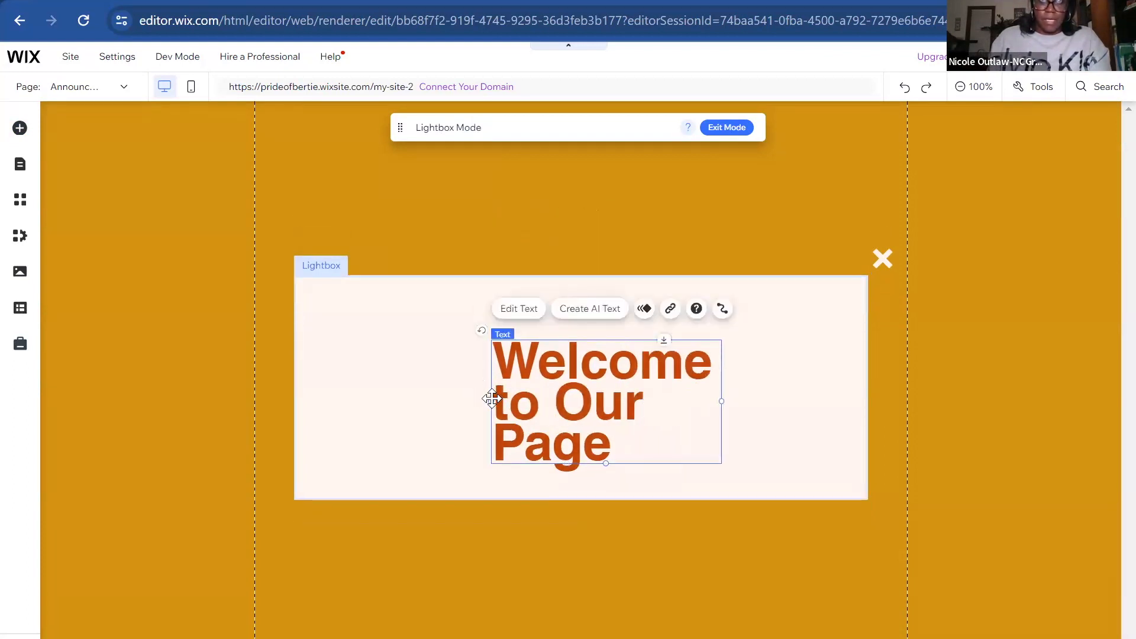
drag(494, 397, 468, 390)
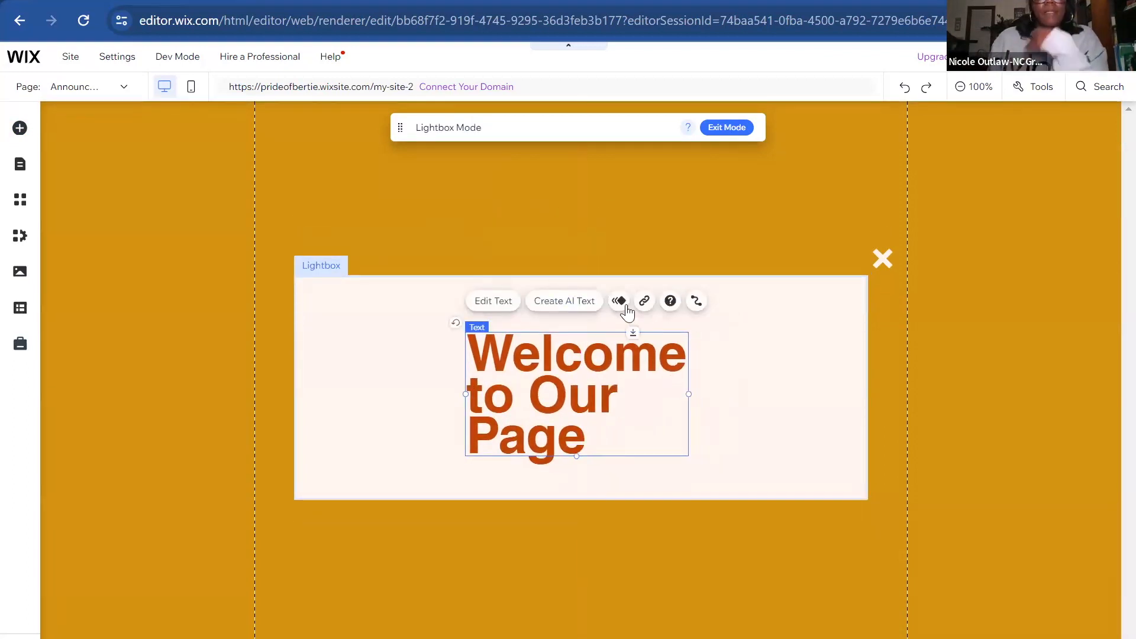
Set the lightbox heading's font size to 56 px and centre-align its text.
click(483, 303)
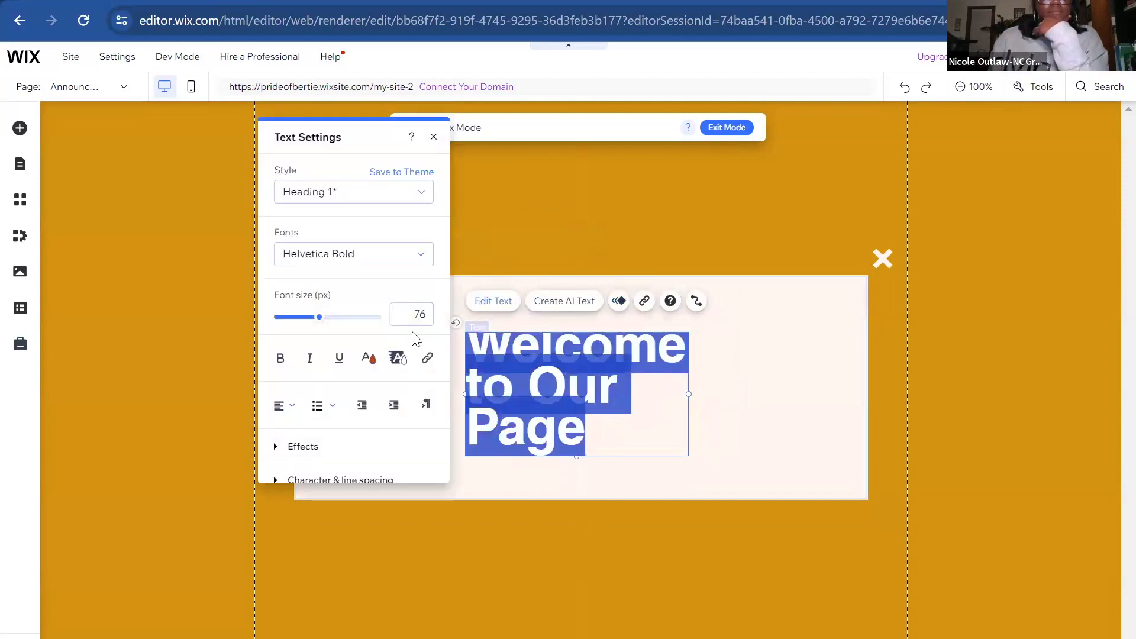
drag(318, 317, 307, 317)
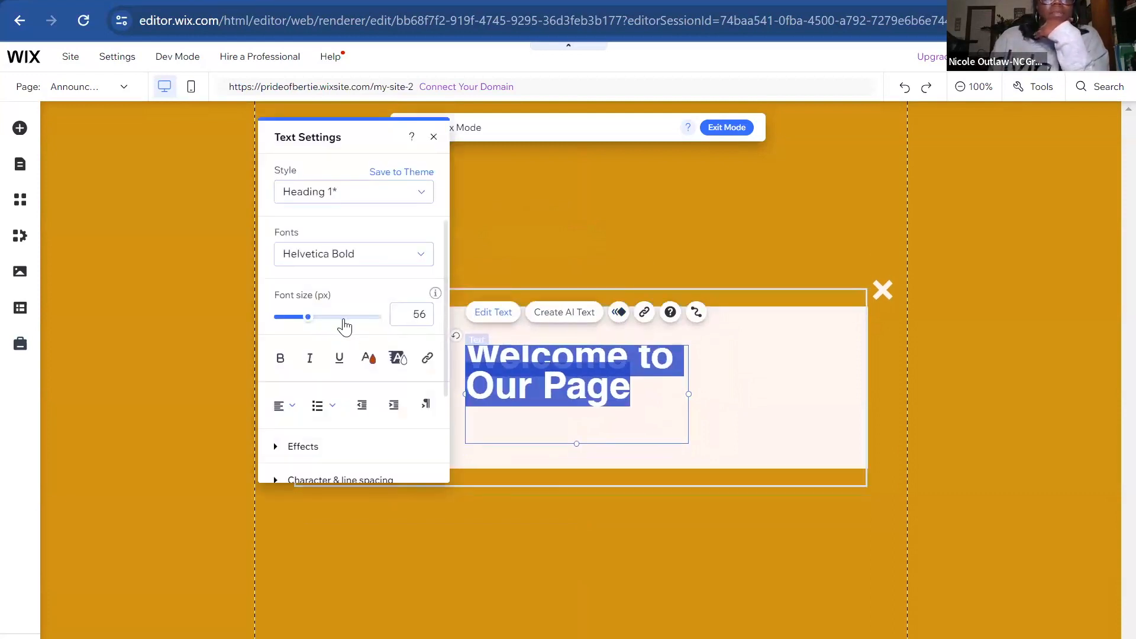
click(292, 407)
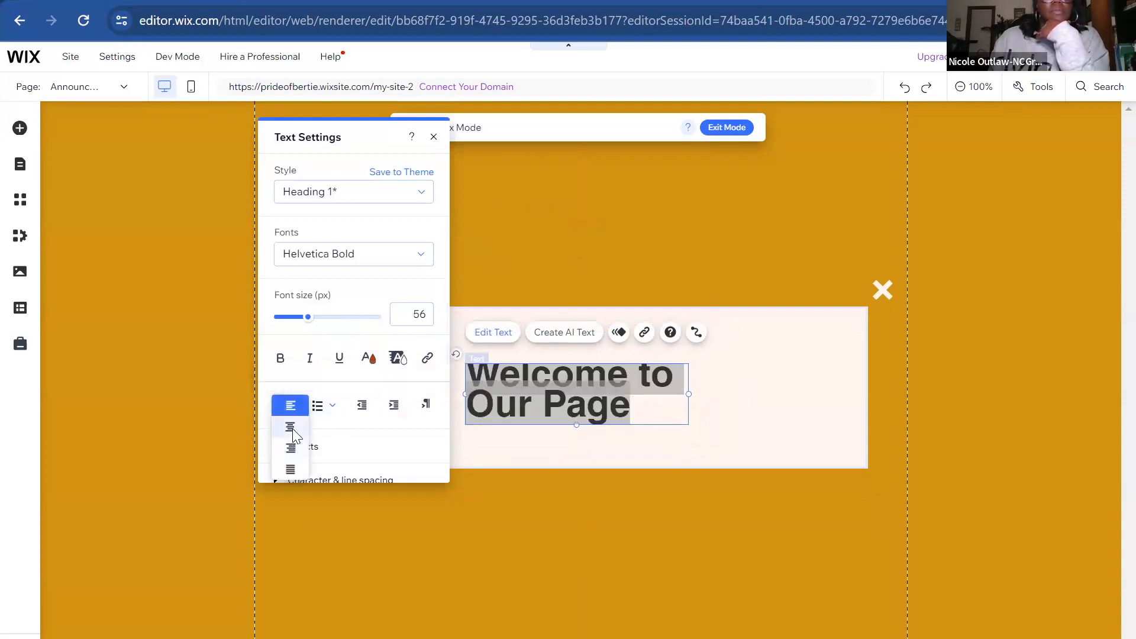
click(291, 427)
click(690, 385)
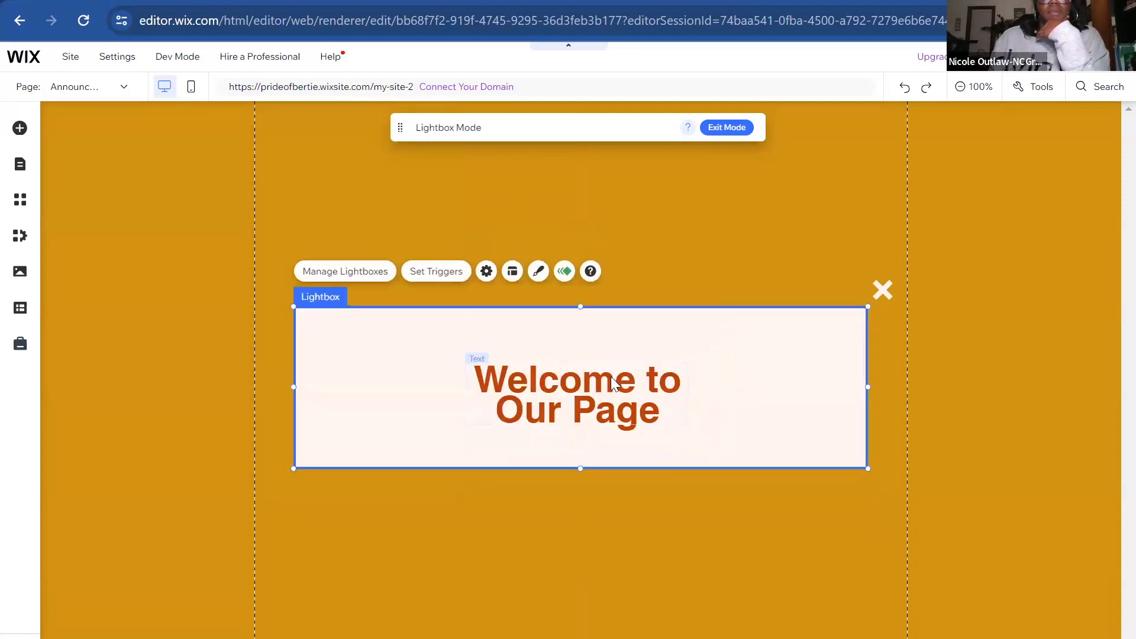
Put "Welcome", "to" and "Our" on separate lines of the lightbox heading and replace "Page" with "Website!".
click(648, 383)
double_click(649, 383)
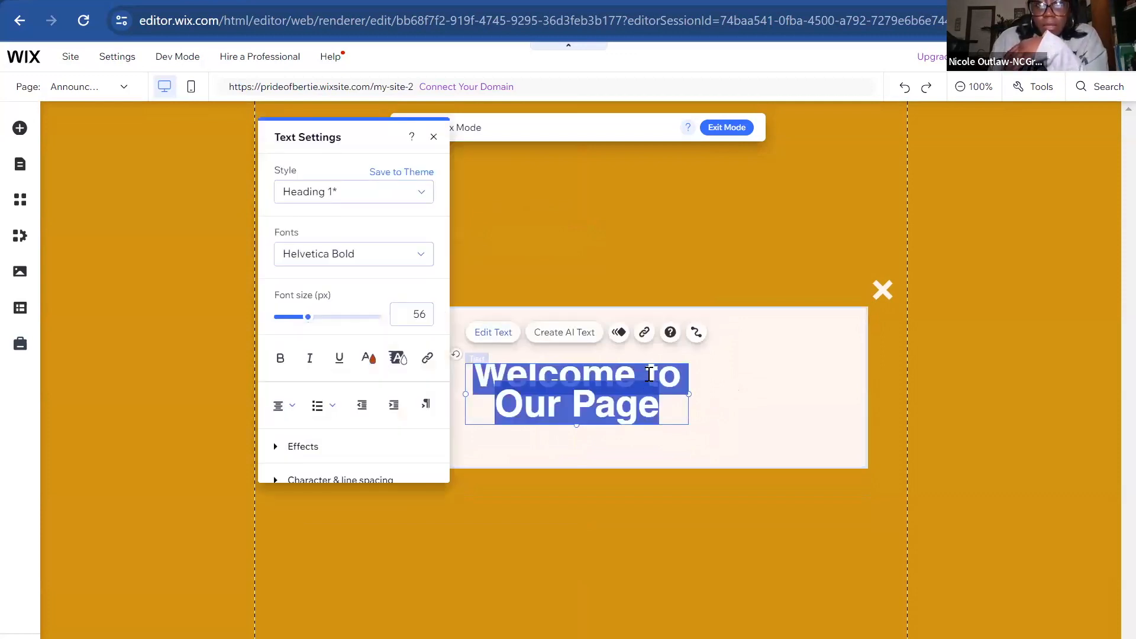
click(693, 395)
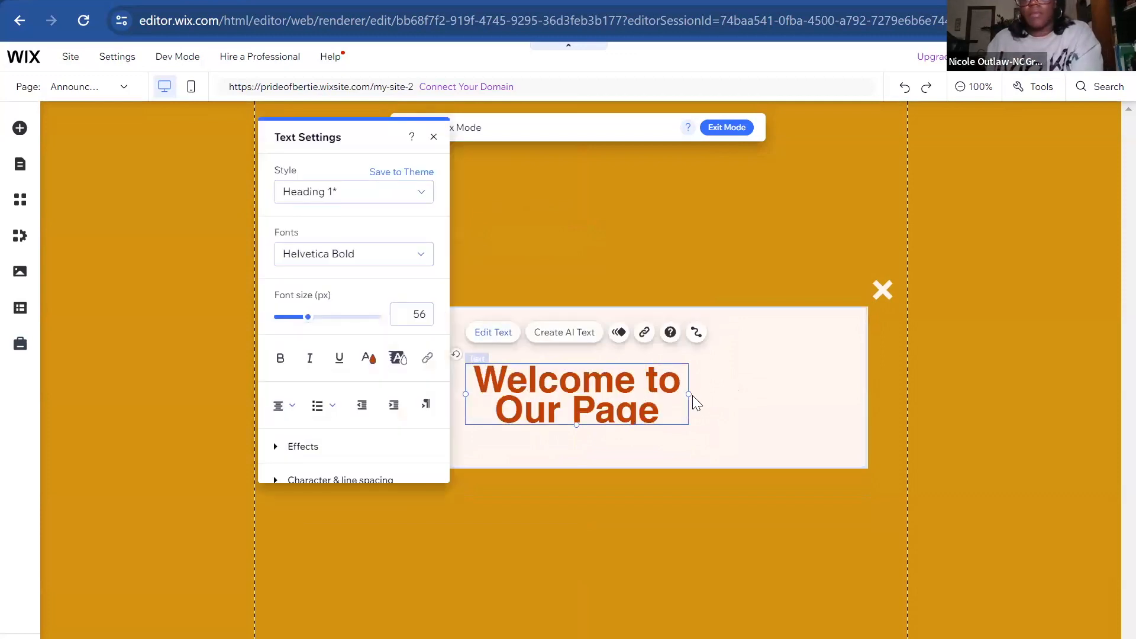
key(Return)
click(532, 417)
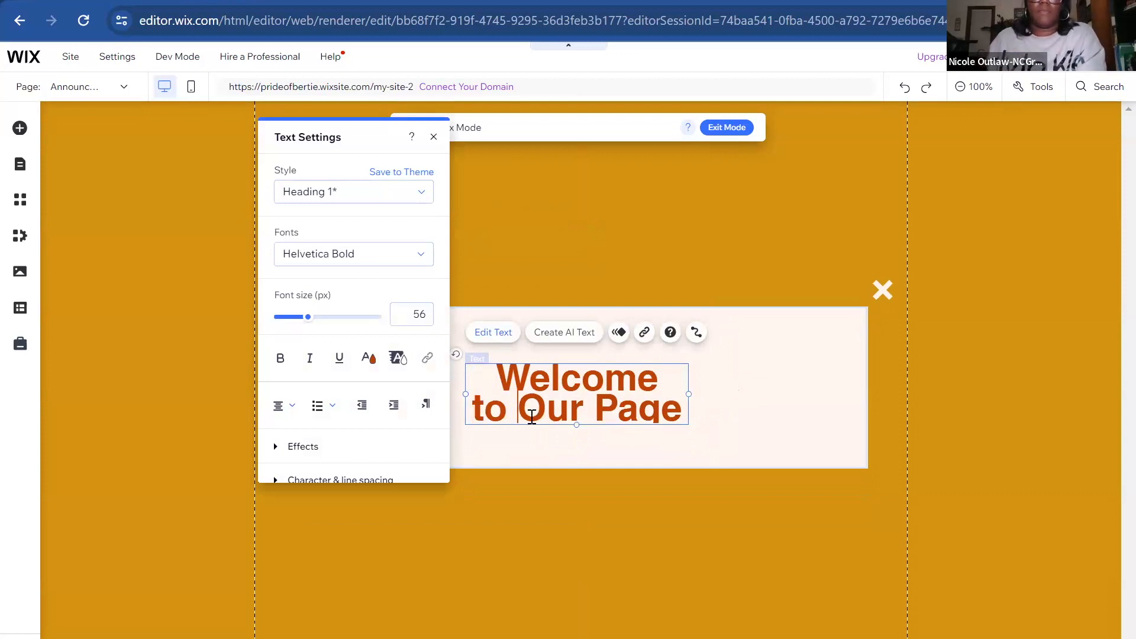
key(Return)
drag(660, 422, 570, 424)
text(We)
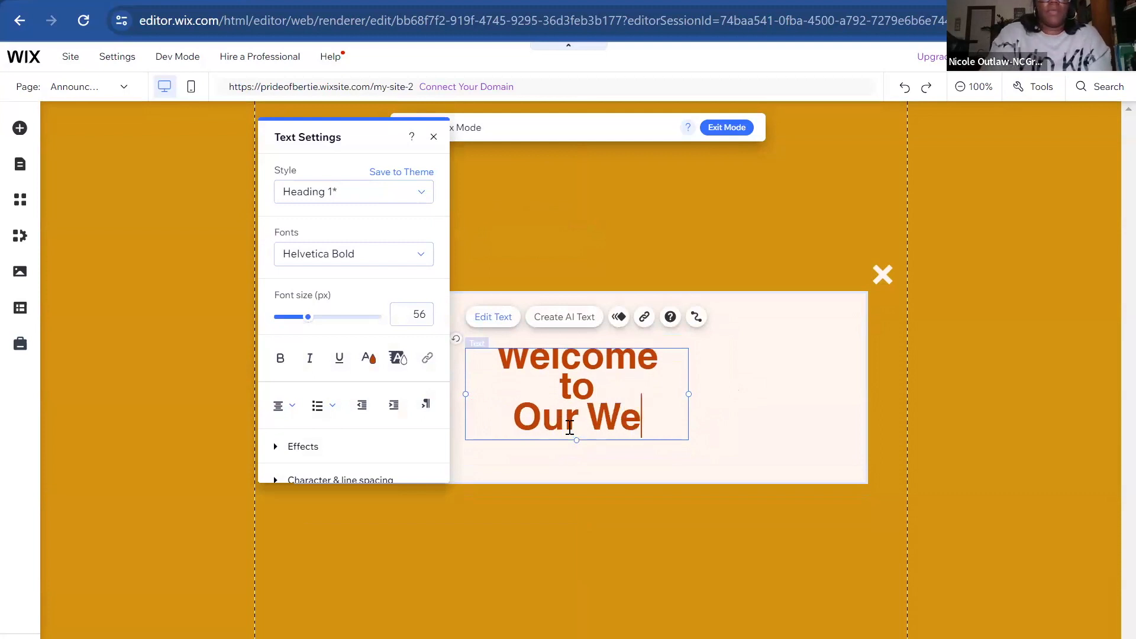
text(bsite!)
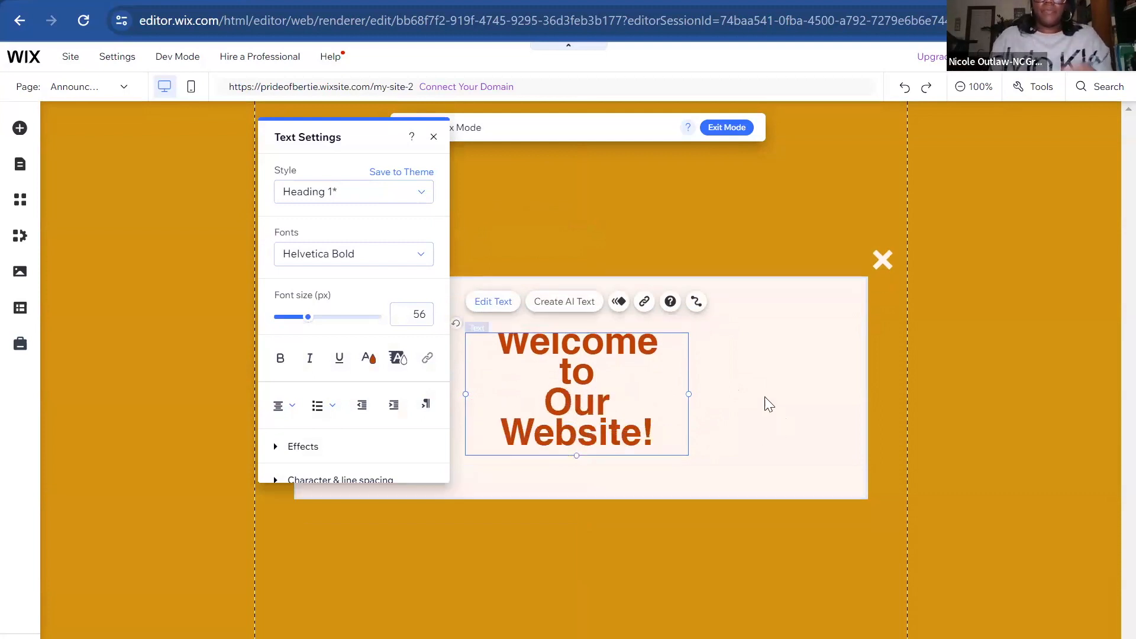
click(729, 338)
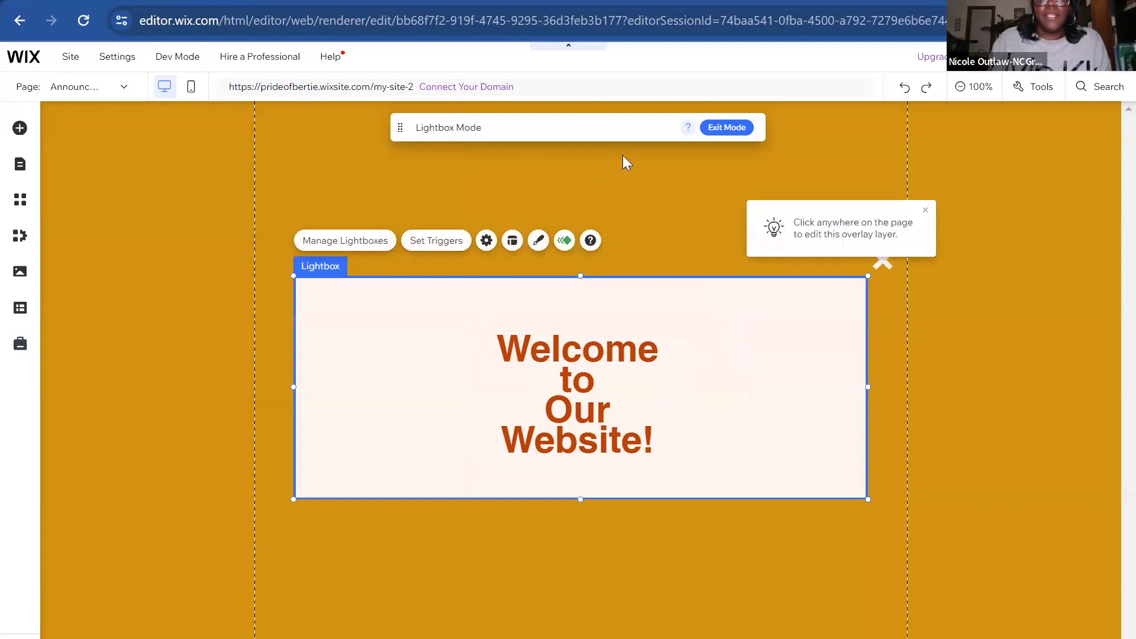
Set the opacity of the lightbox's orange overlay background colour to 73%.
click(981, 417)
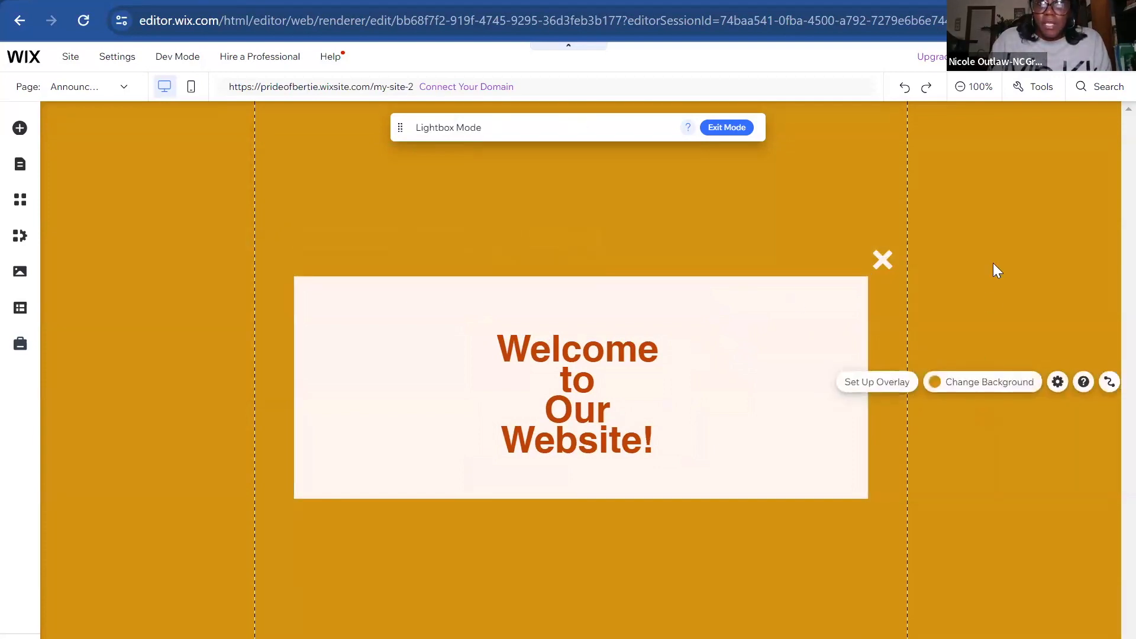
click(987, 383)
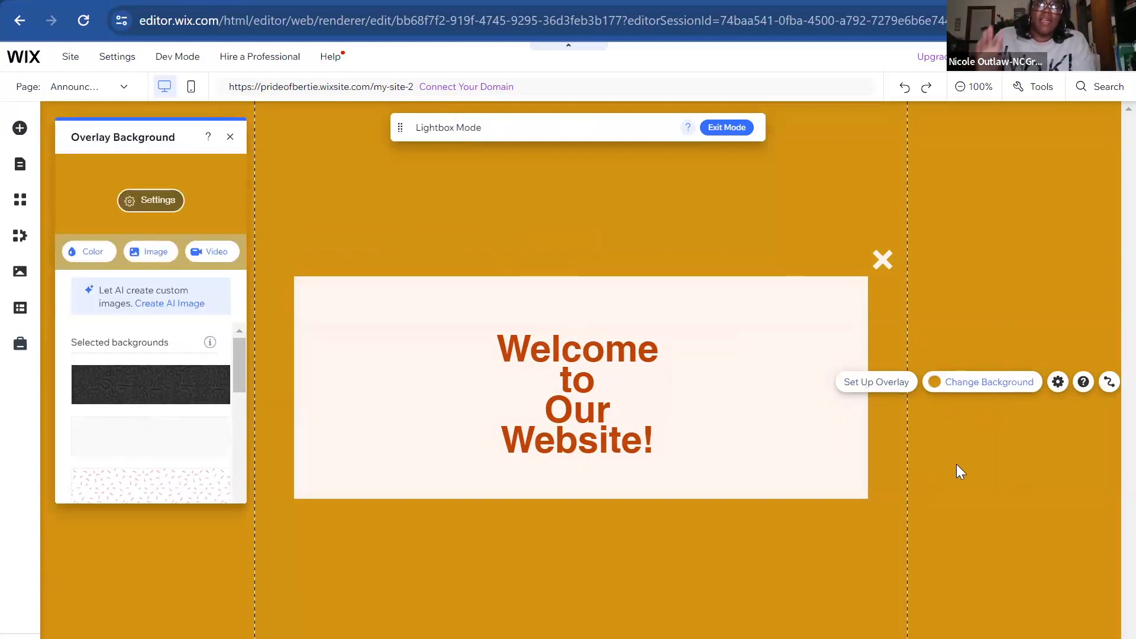
scroll(243, 379, down, 1)
drag(242, 390, 249, 469)
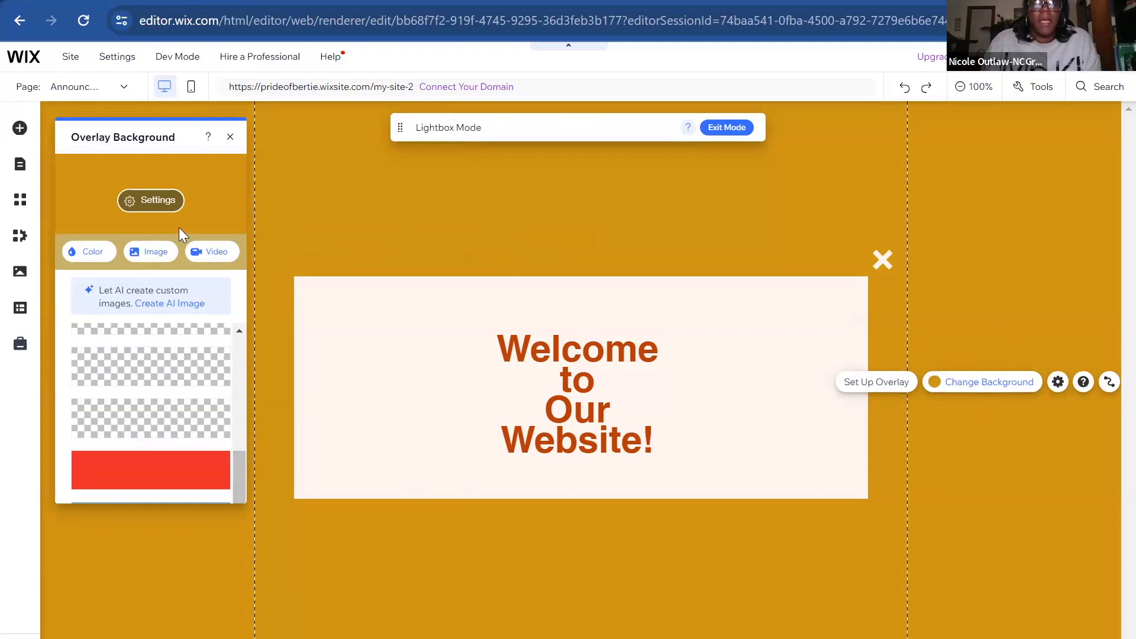
click(155, 200)
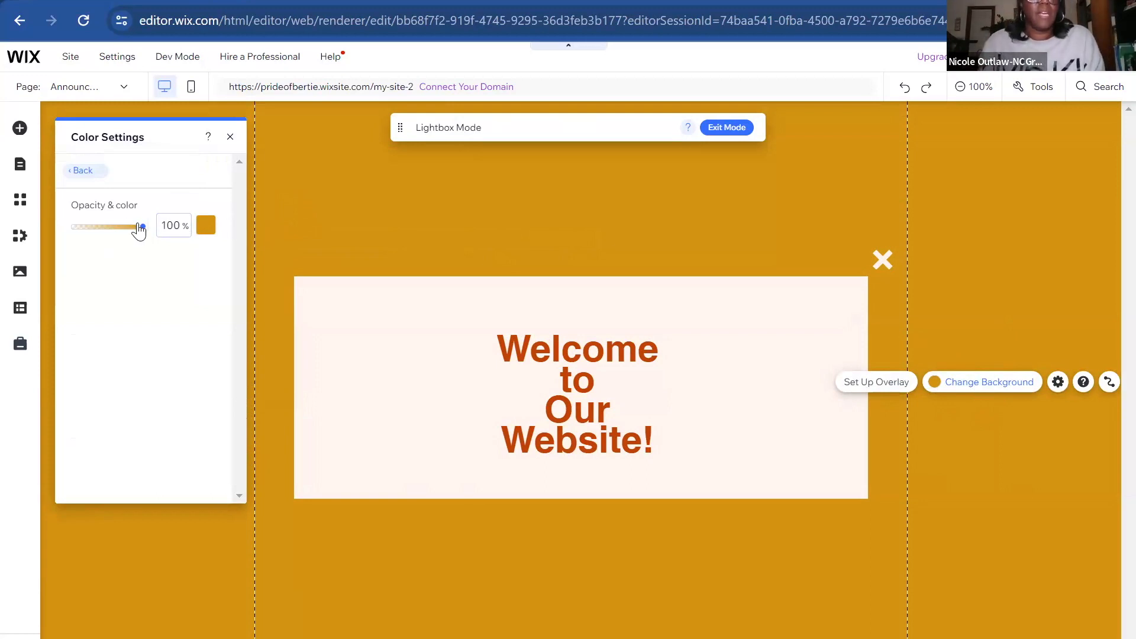
mouse_move(139, 231)
mouse_down()
mouse_move(109, 233)
mouse_move(127, 232)
mouse_up()
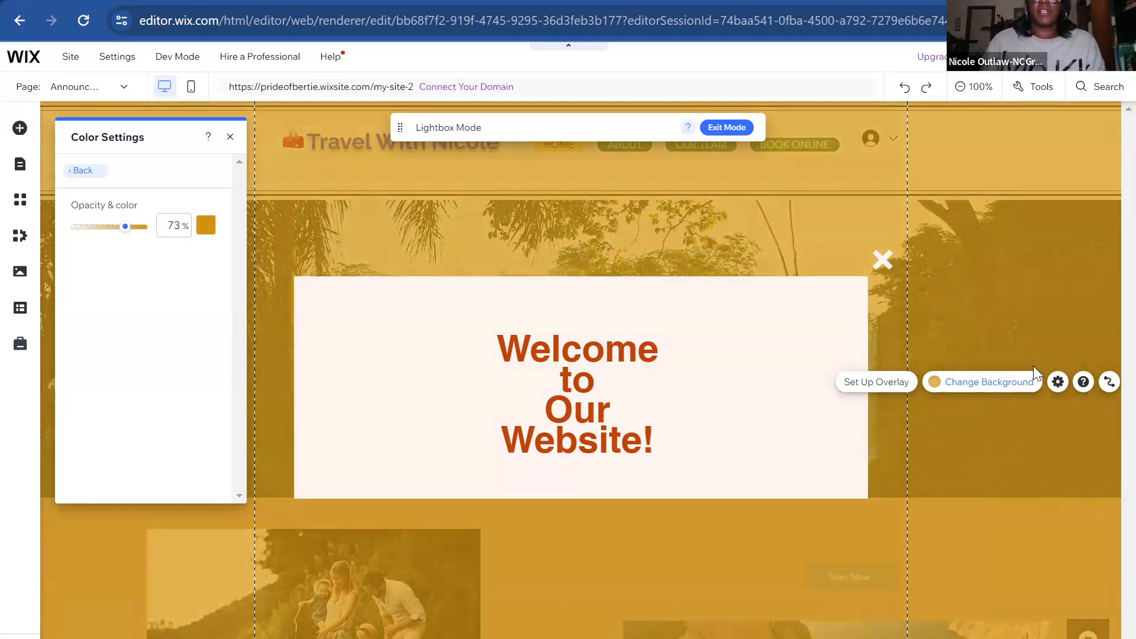
click(230, 137)
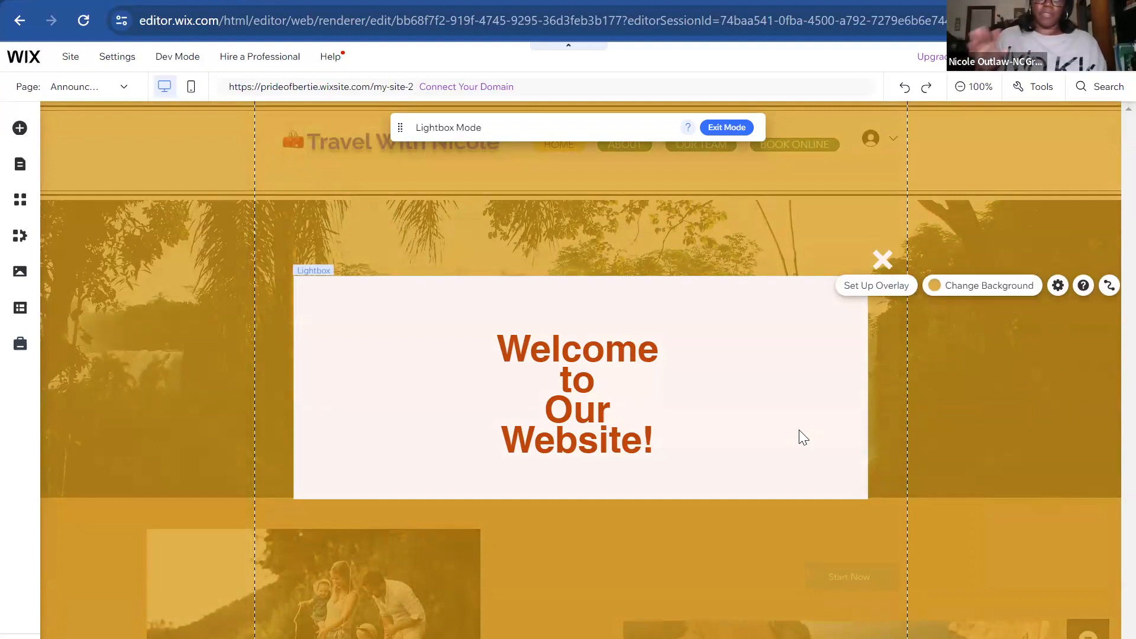
Try the Forest video as the lightbox background, browse the other suggested backgrounds, and undo the background change.
click(780, 406)
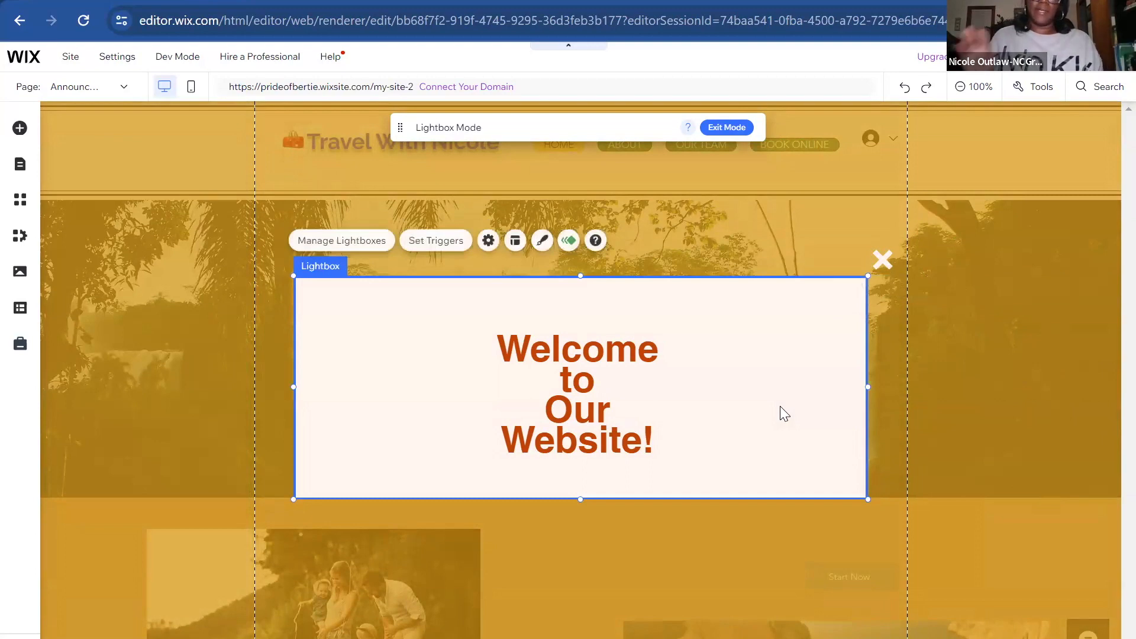
click(539, 240)
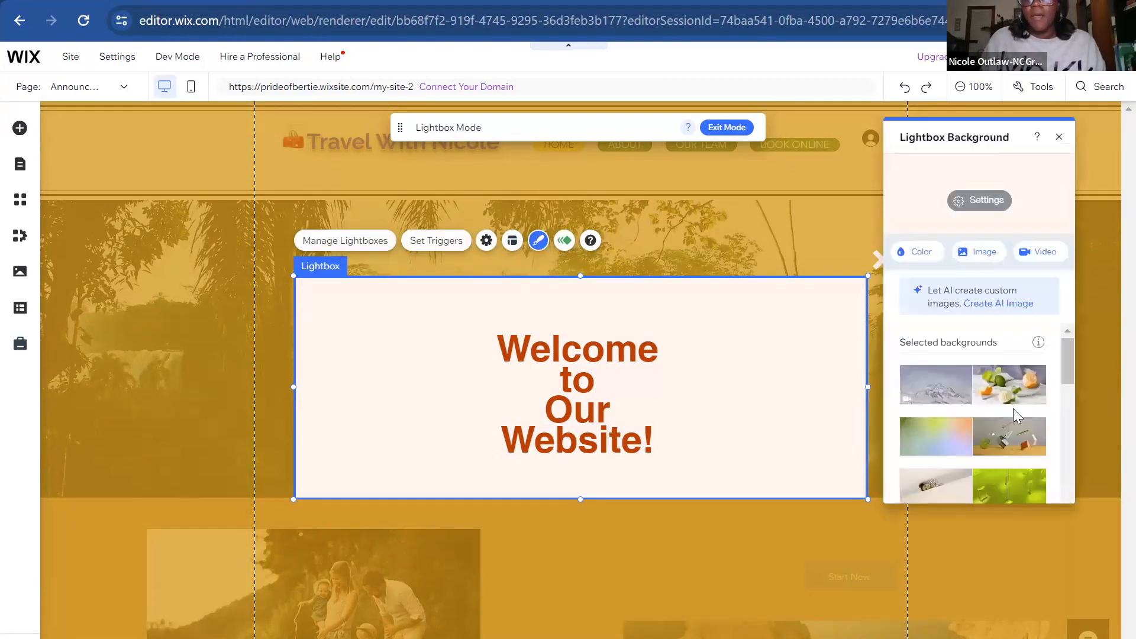
scroll(1013, 409, down, 2)
mouse_move(1009, 457)
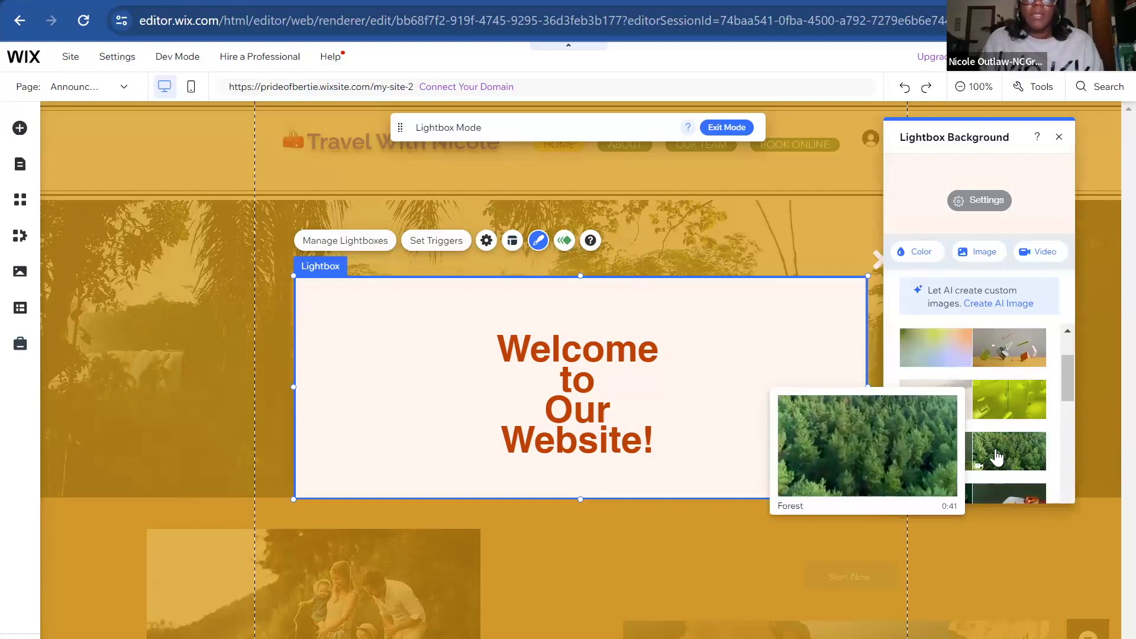
click(997, 457)
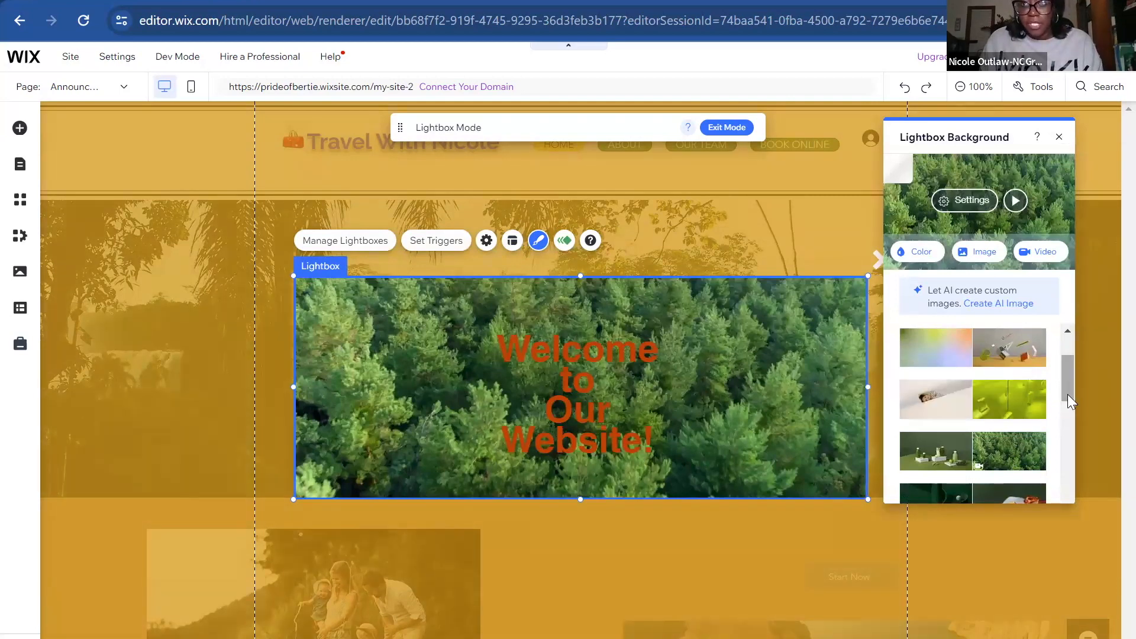
scroll(1062, 411, down, 5)
scroll(1060, 426, down, 3)
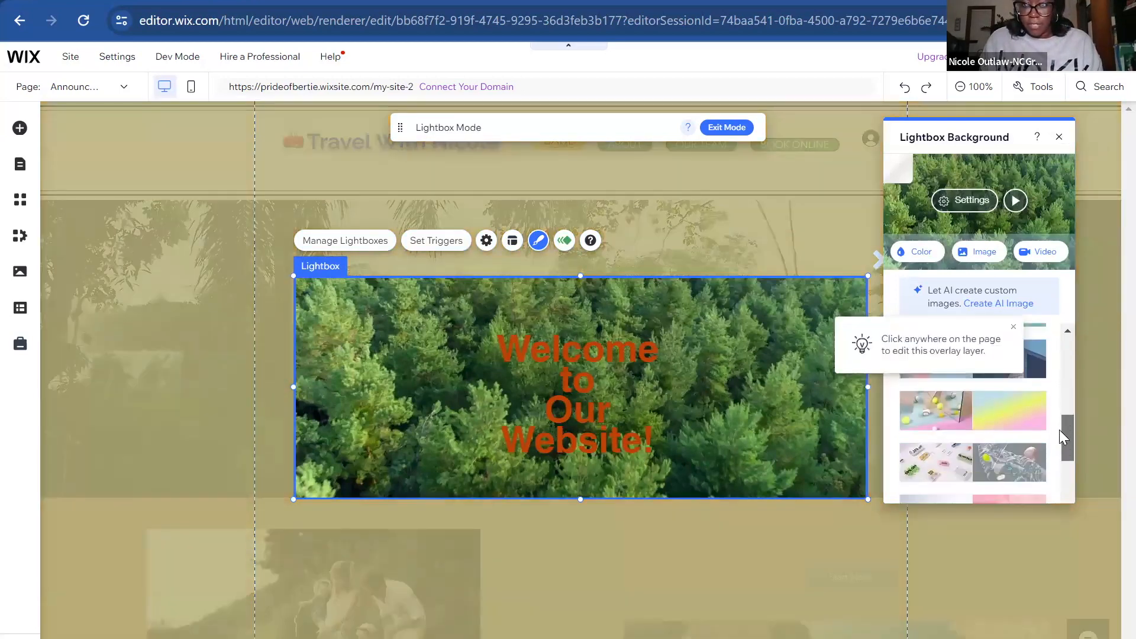
scroll(1051, 450, up, 3)
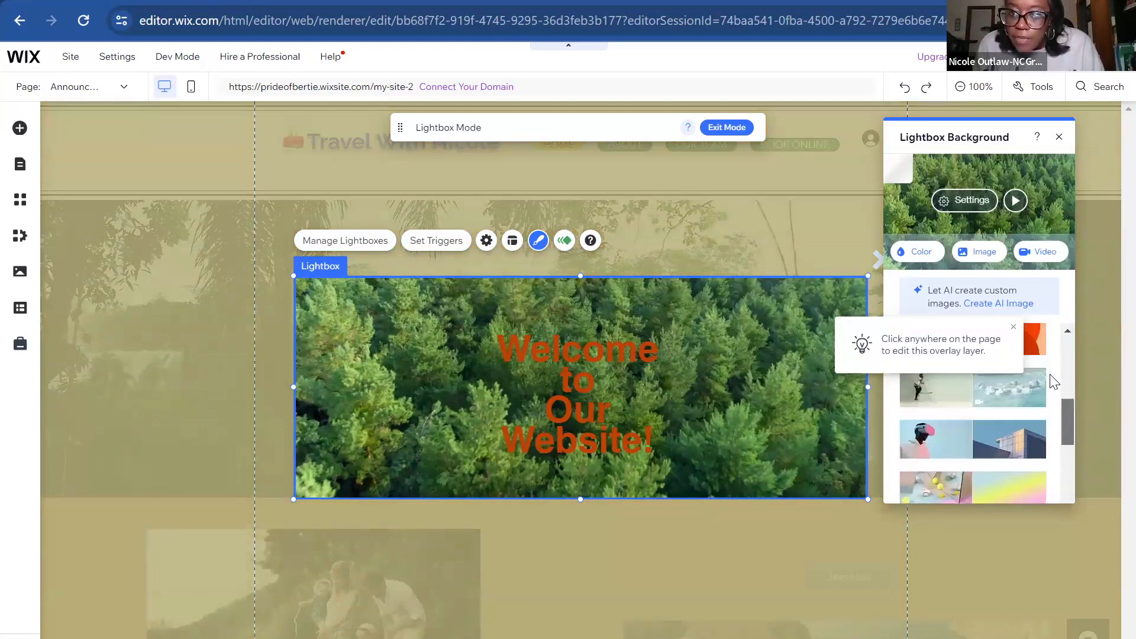
scroll(1044, 389, up, 5)
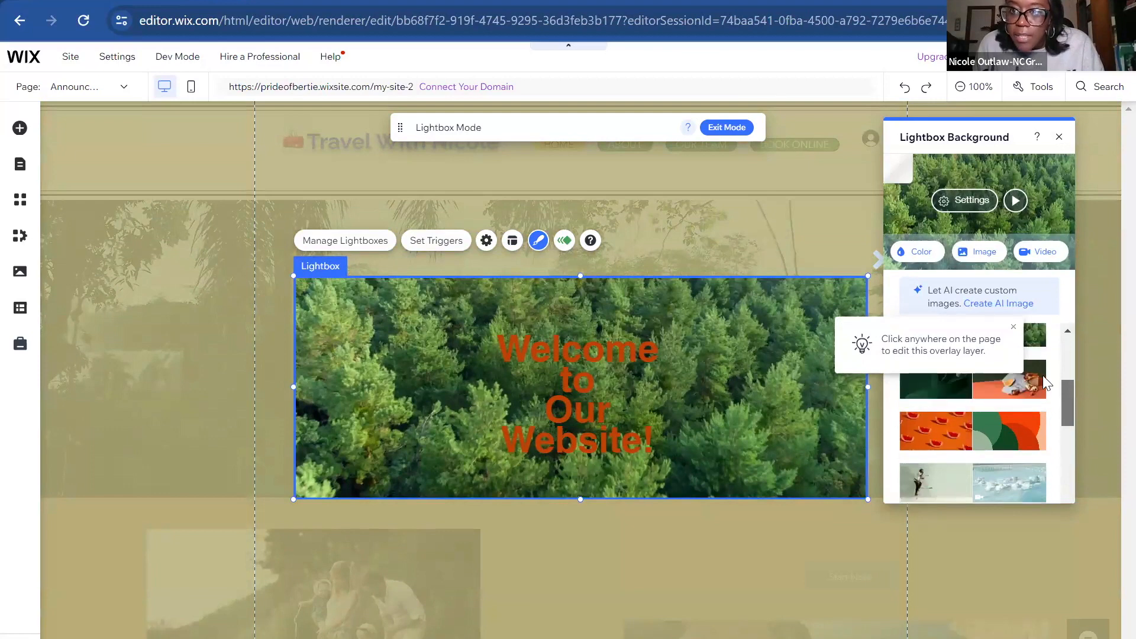
scroll(1041, 367, up, 2)
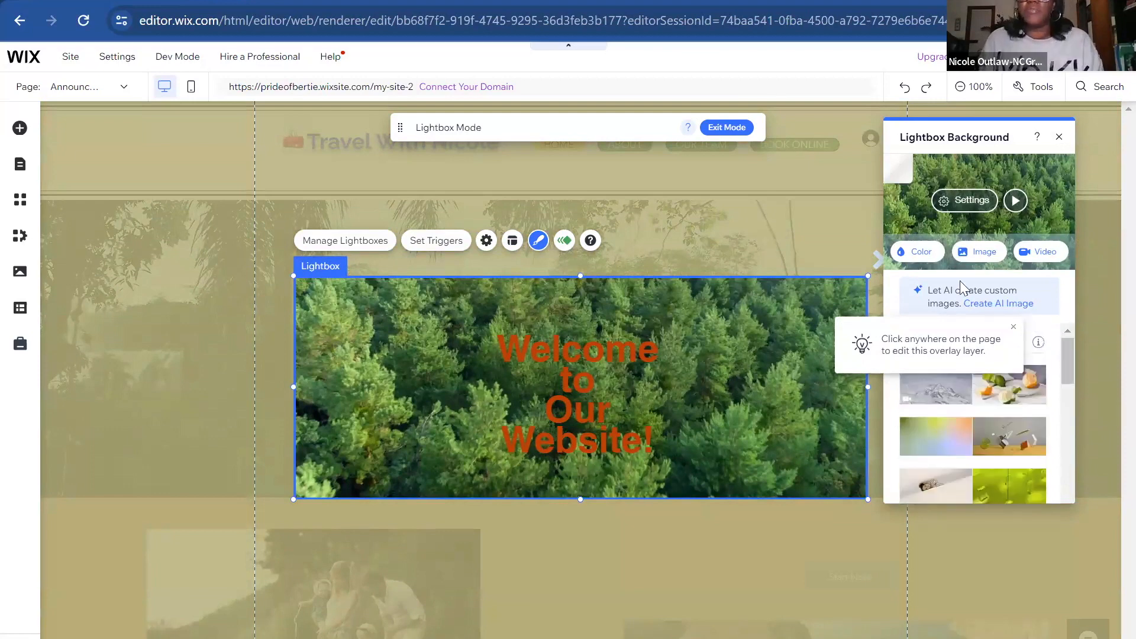
click(916, 252)
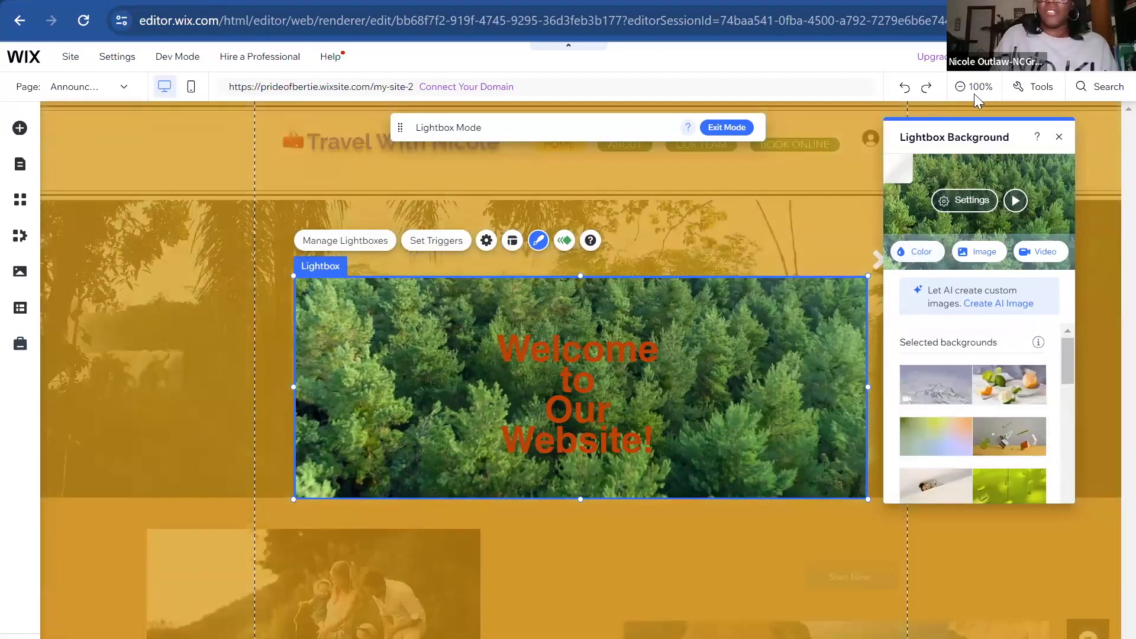
click(906, 87)
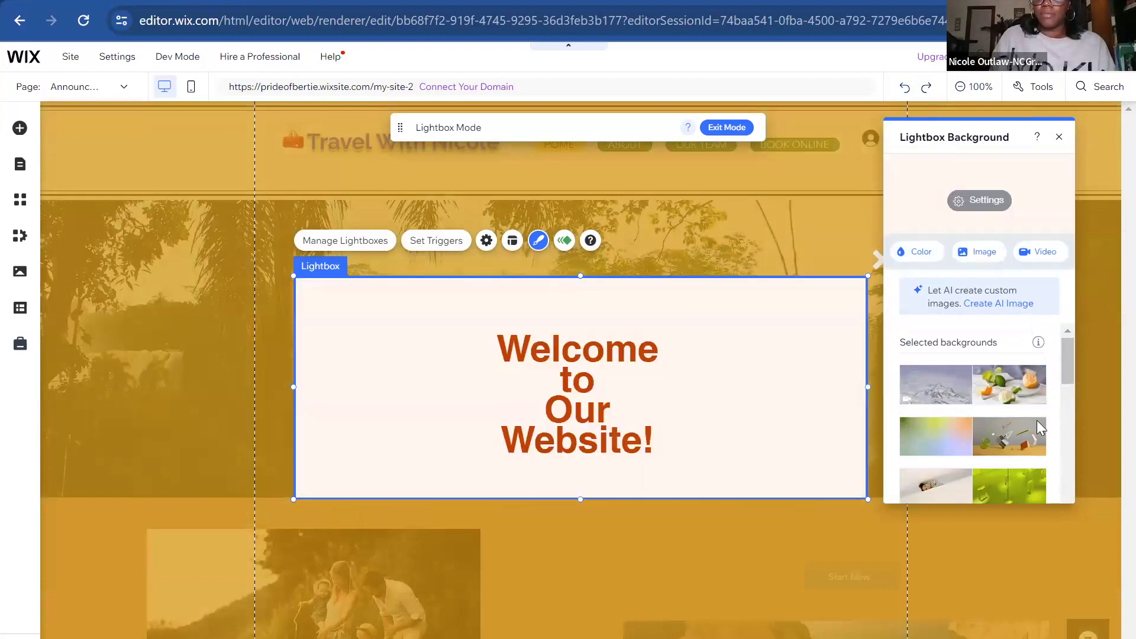
click(950, 545)
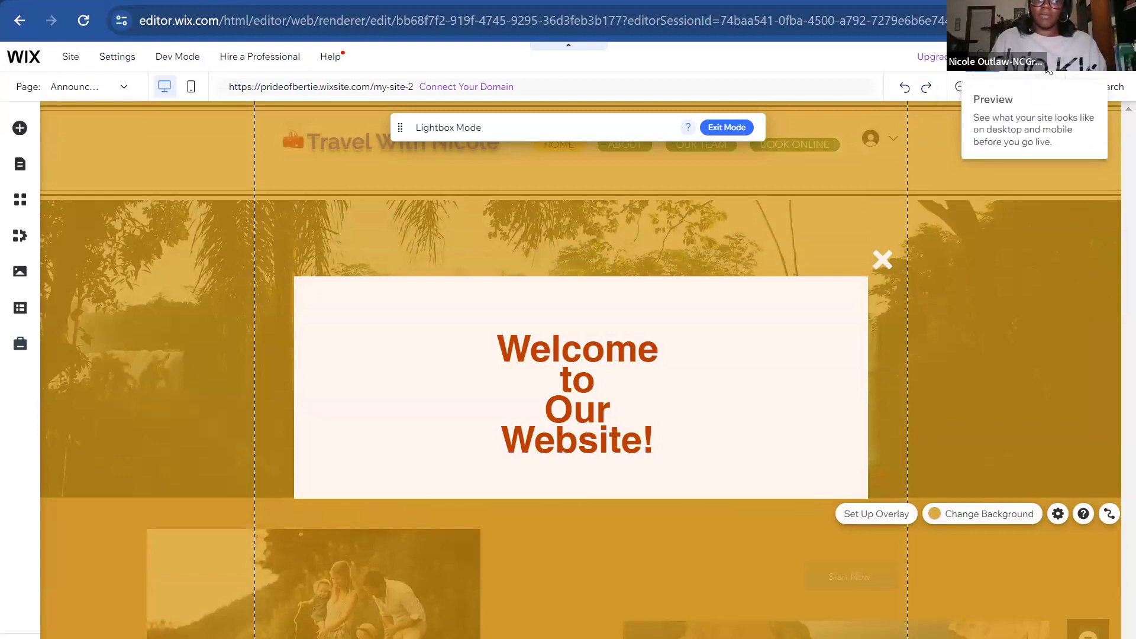
Save the site, preview the home page with the welcome lightbox, and return to editing.
click(1047, 70)
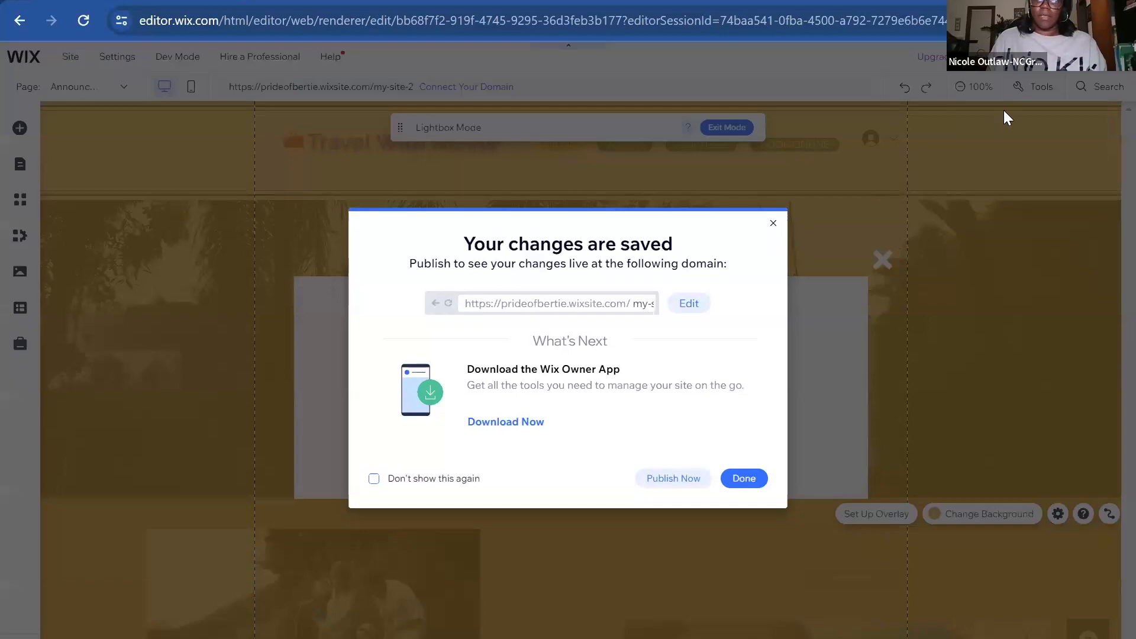
key(Escape)
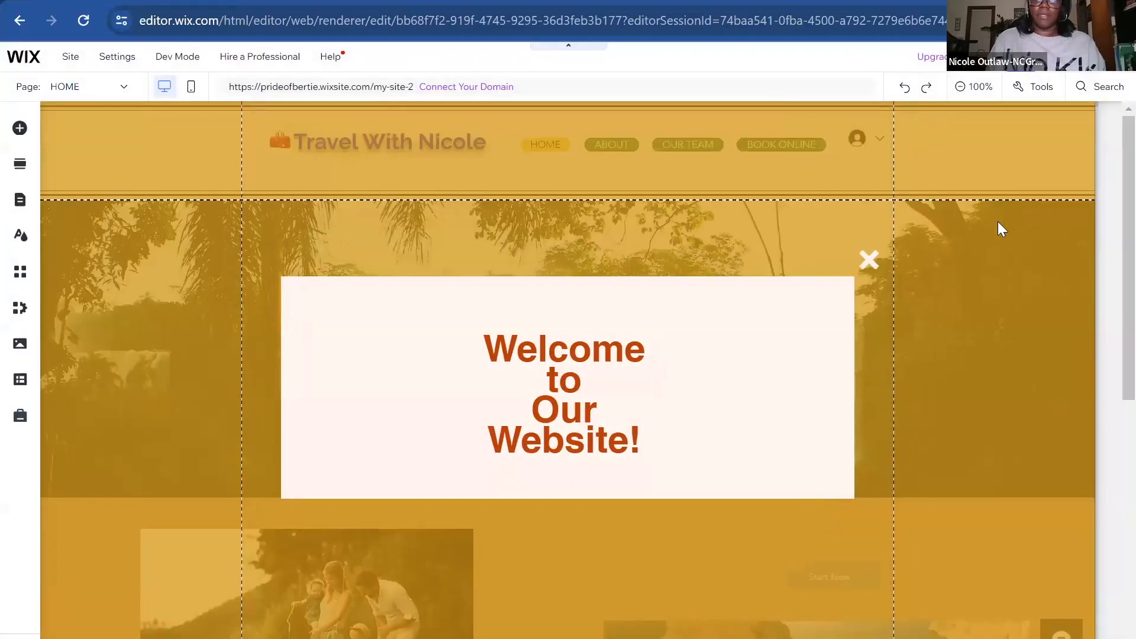
key(ctrl+shift+p)
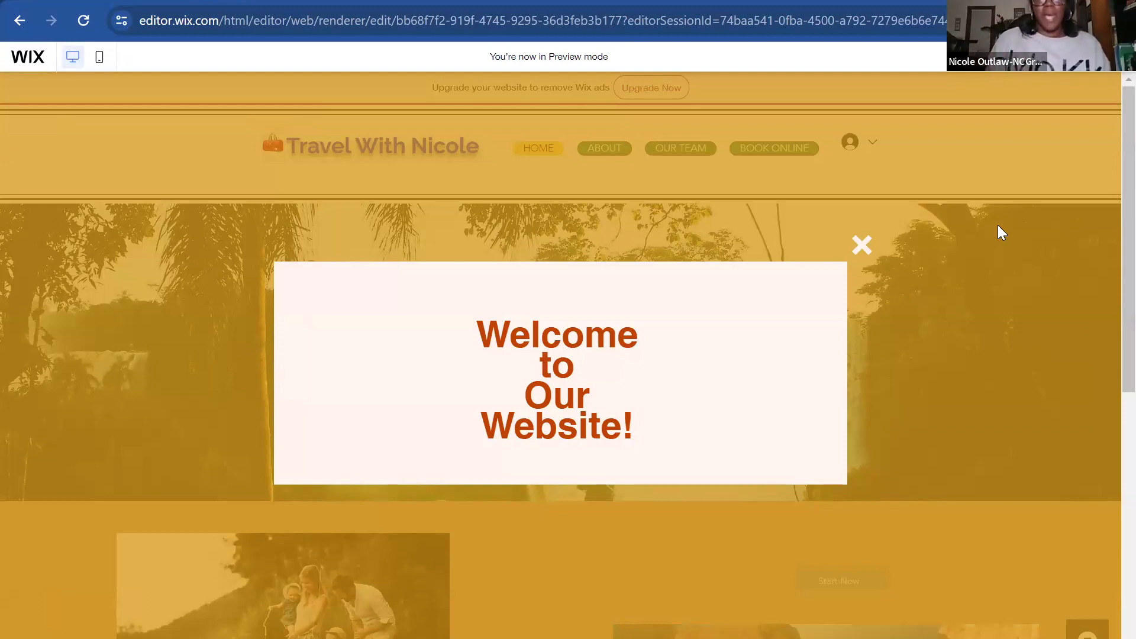
click(1018, 83)
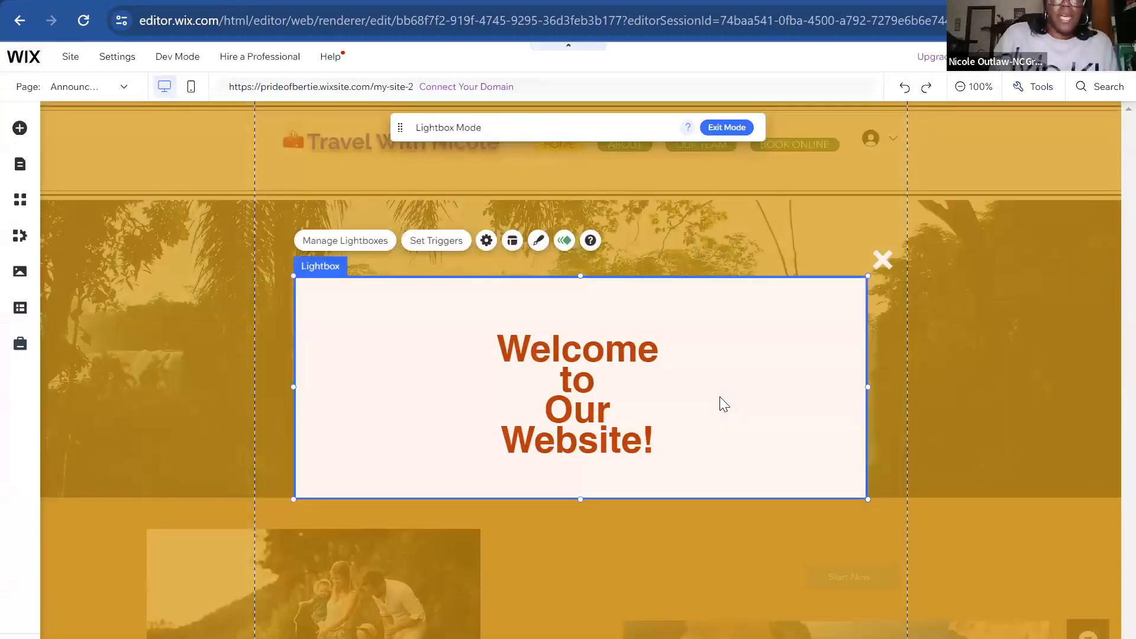
Set the lightbox's automatic display delay to 10 seconds and rename the lightbox as "Welcome".
click(438, 243)
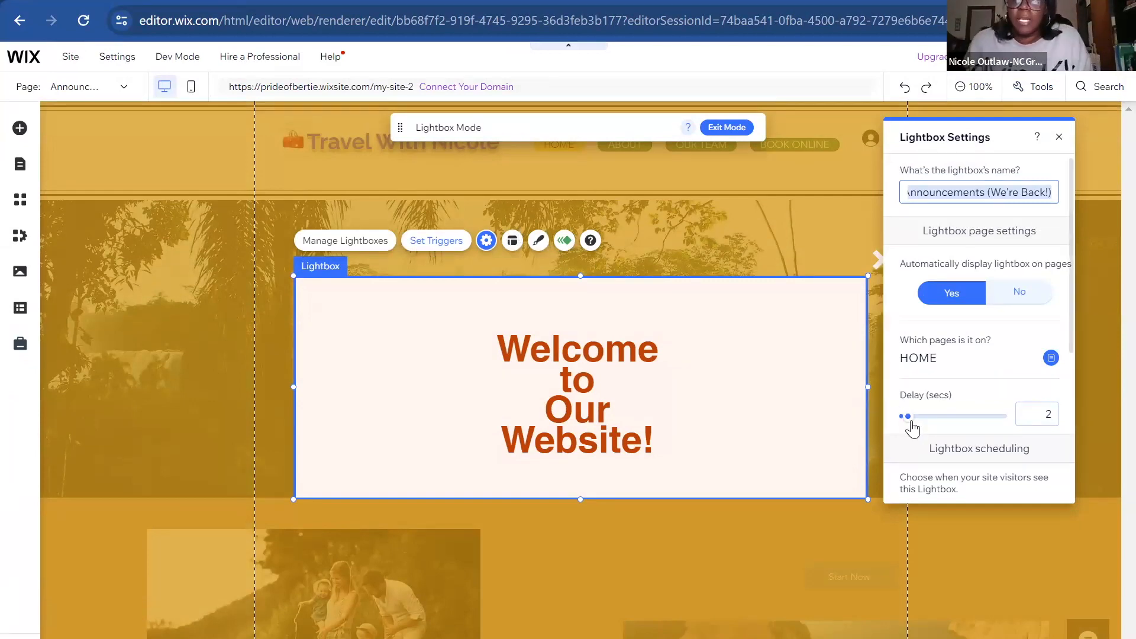
drag(913, 421, 921, 417)
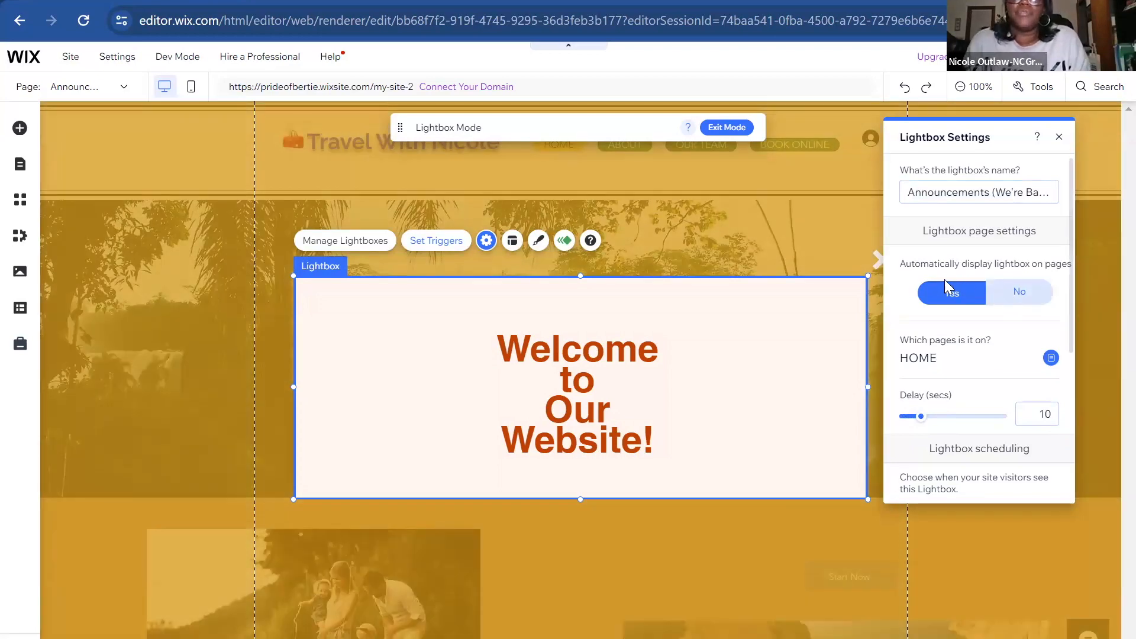
click(947, 286)
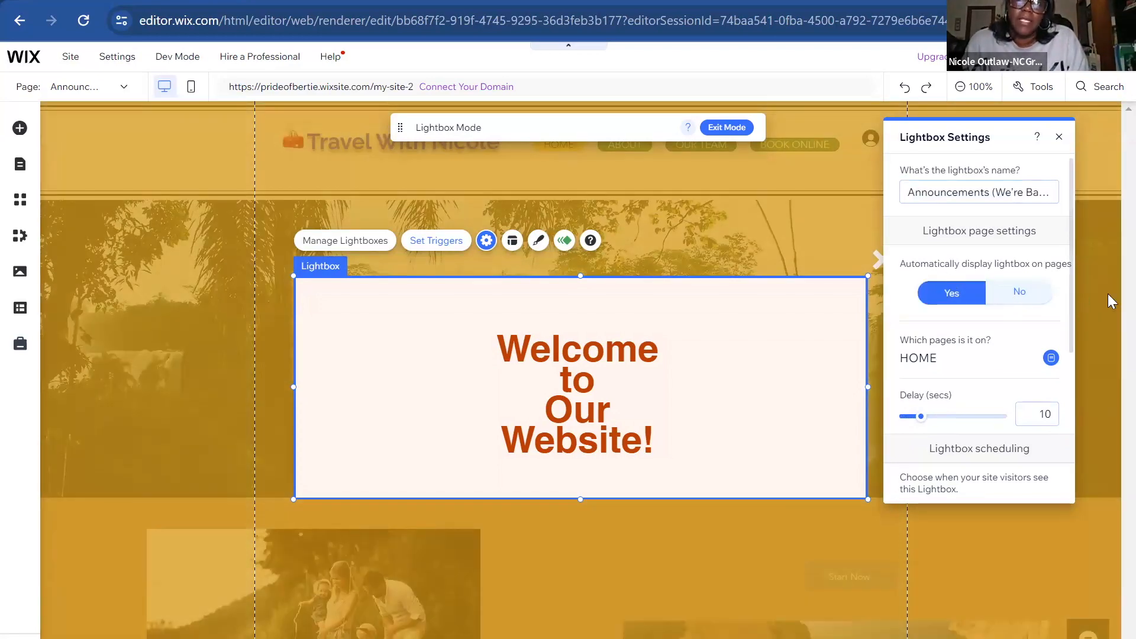
click(1033, 193)
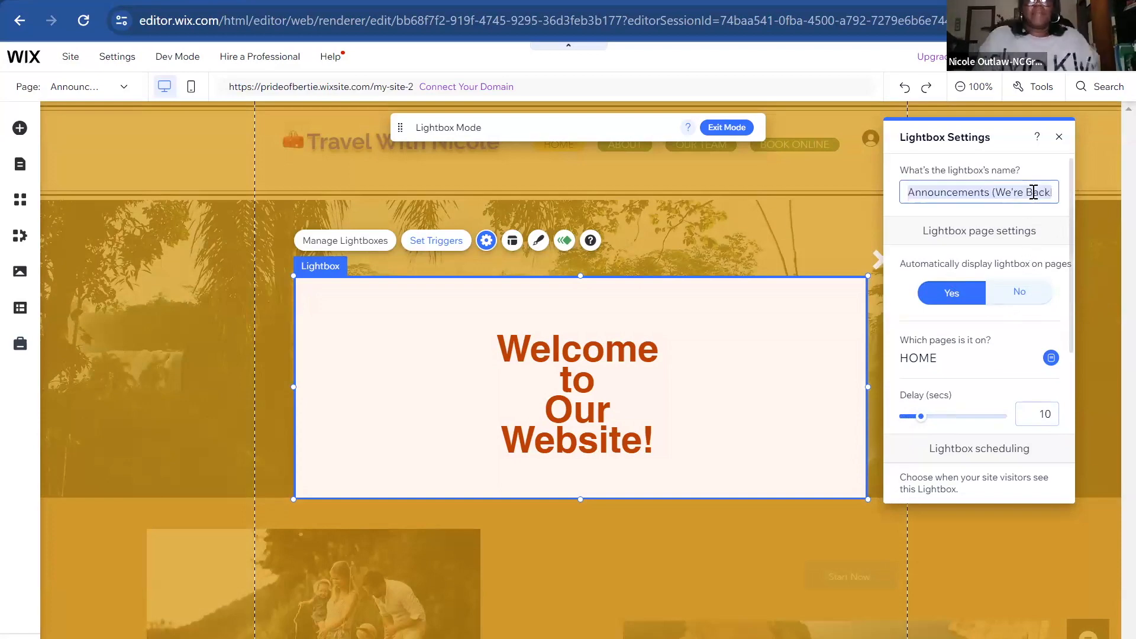
text(Welcome)
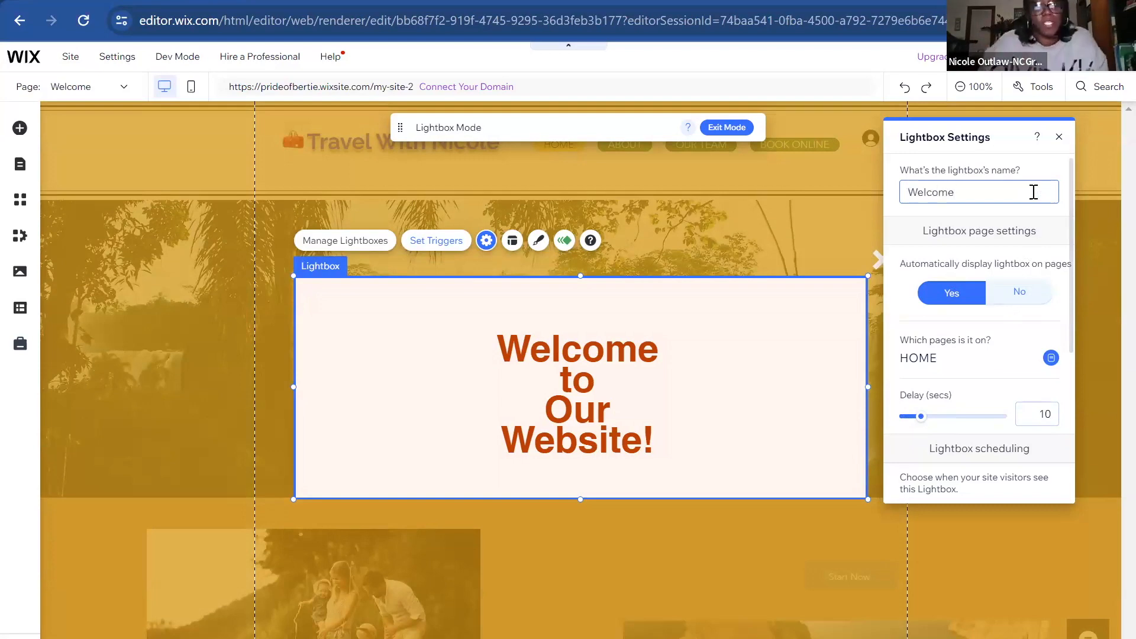
click(1030, 551)
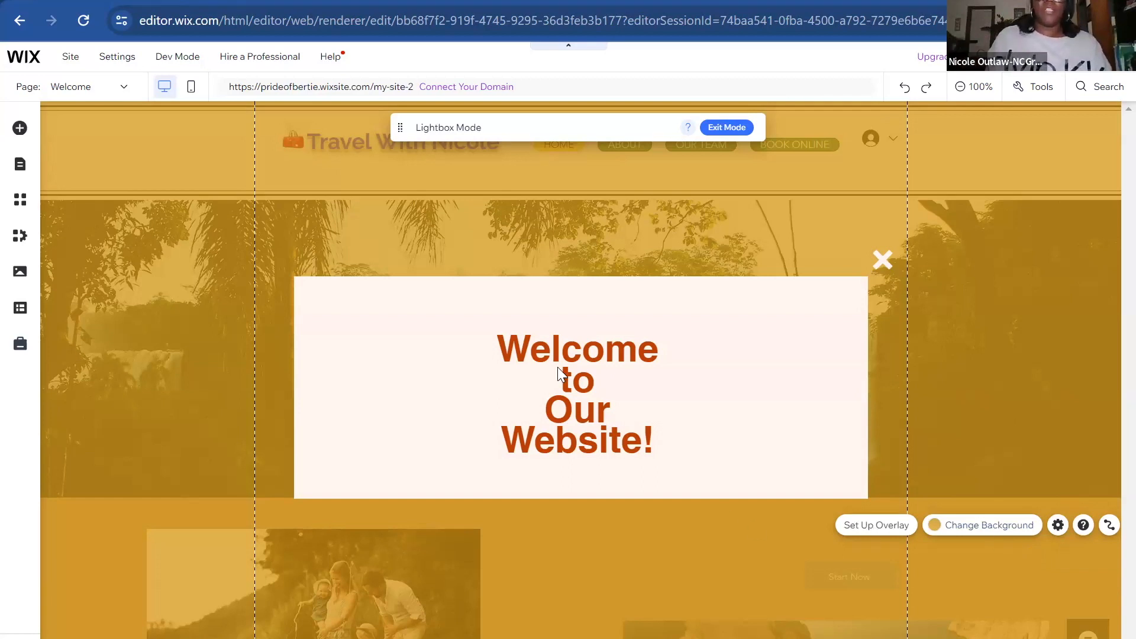
Move the "Welcome to Our Website!" text up within the lightbox and add a "Let's Go" text button centred beneath it.
drag(637, 422, 638, 388)
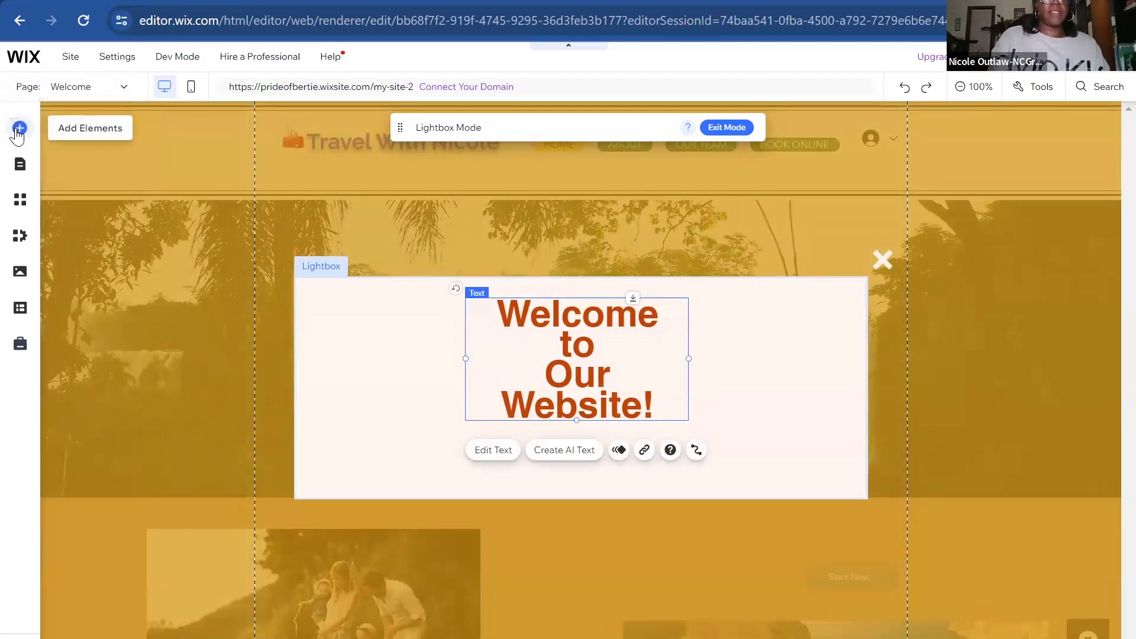
click(18, 130)
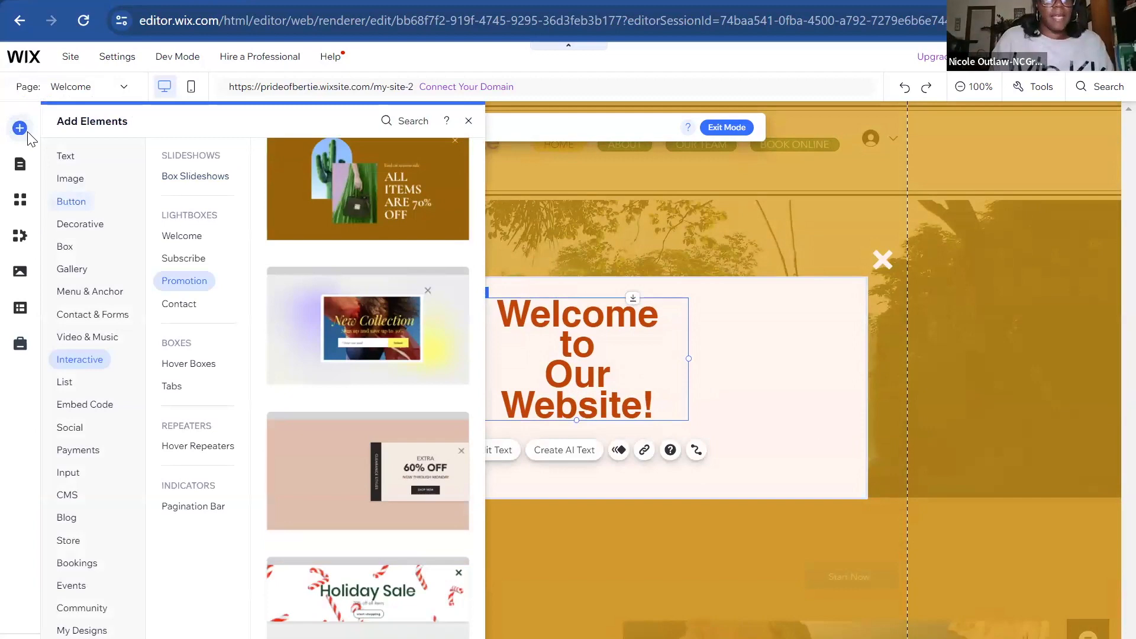
mouse_move(78, 203)
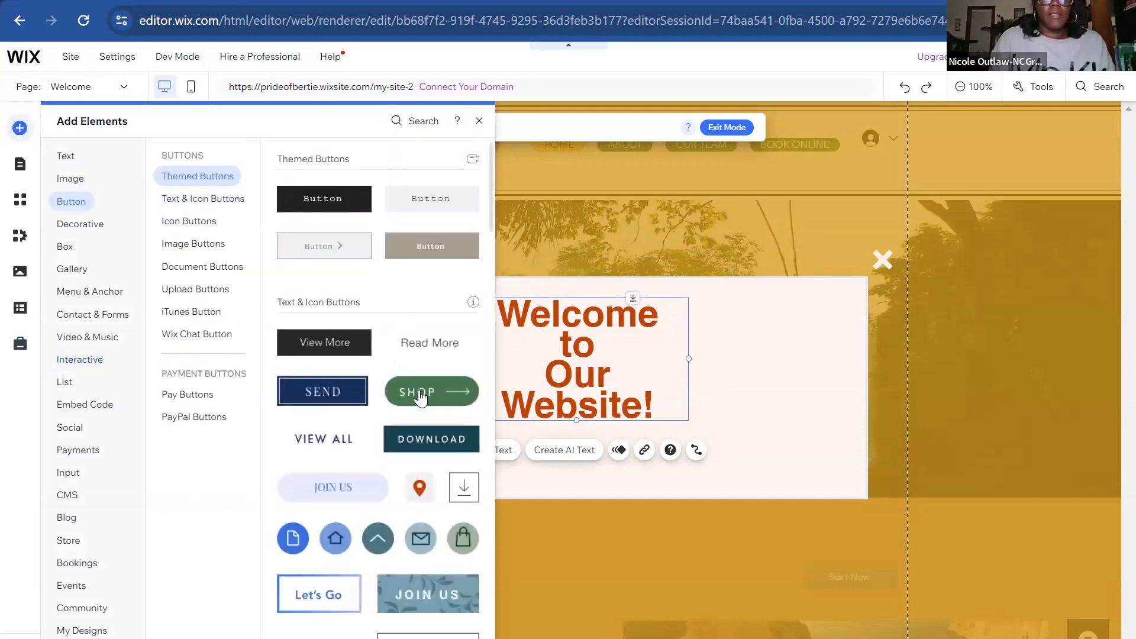
scroll(420, 398, down, 3)
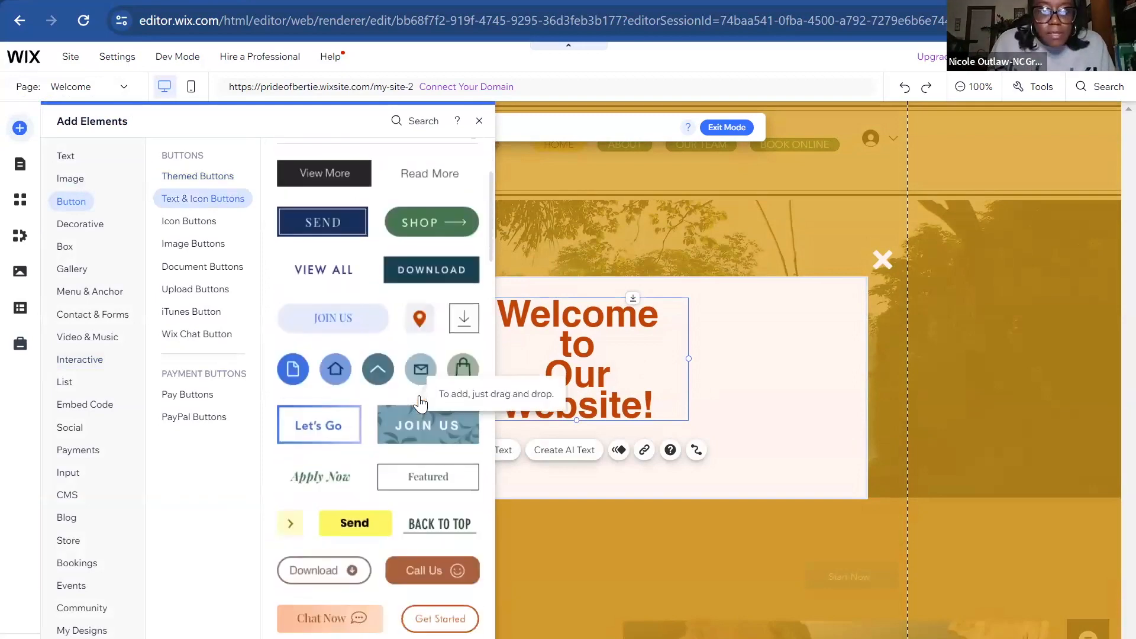
scroll(419, 405, down, 5)
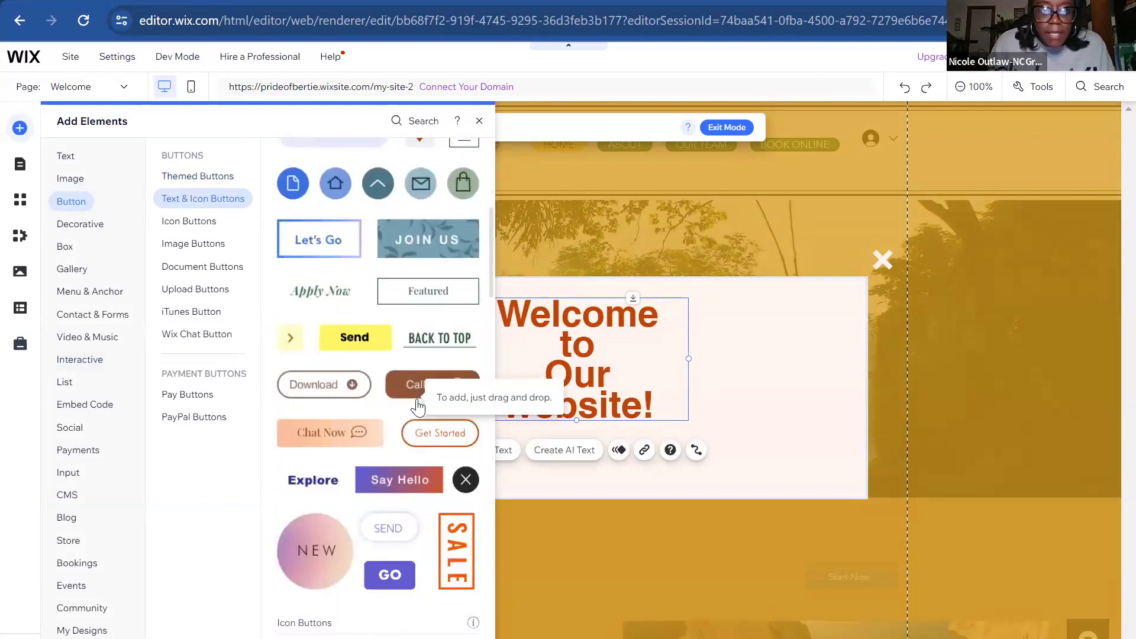
scroll(419, 407, up, 5)
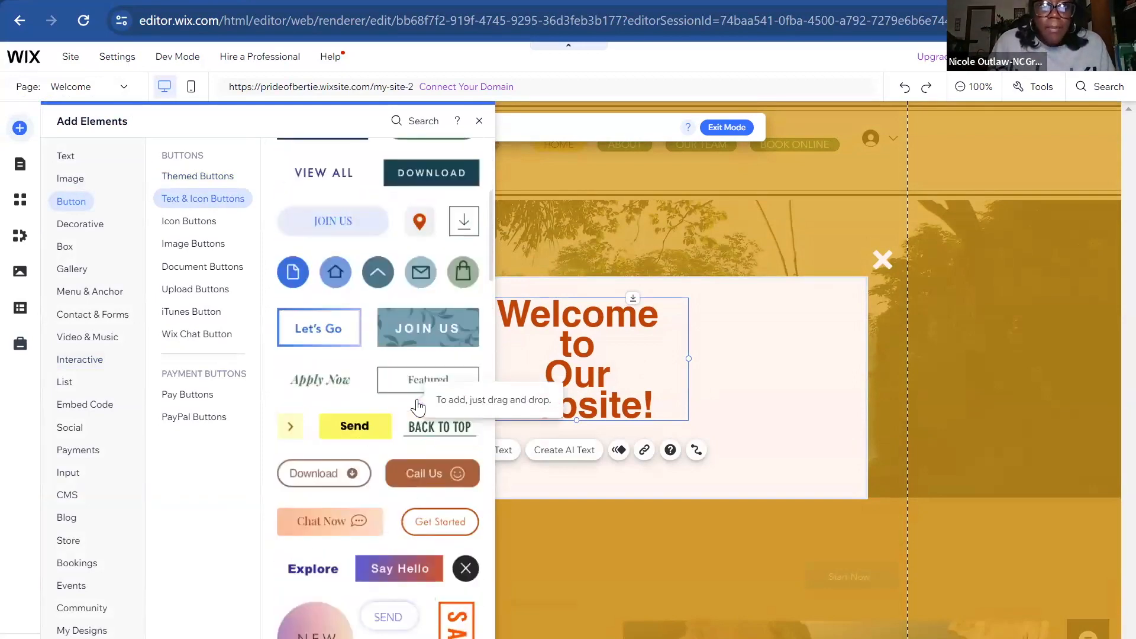
scroll(393, 331, up, 2)
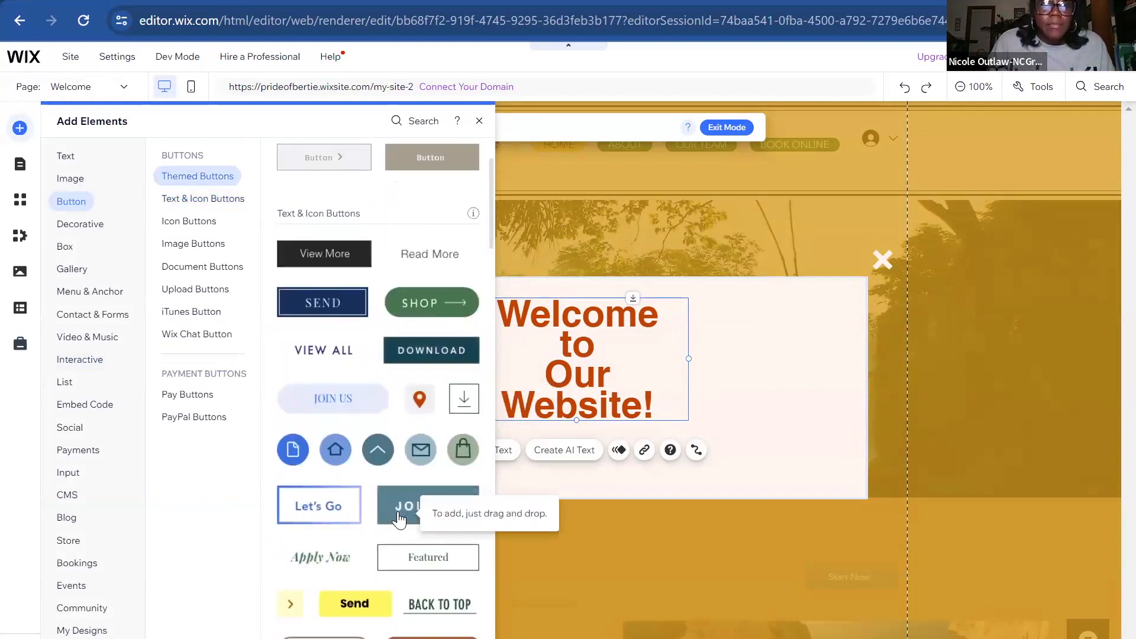
click(310, 518)
drag(583, 400, 579, 482)
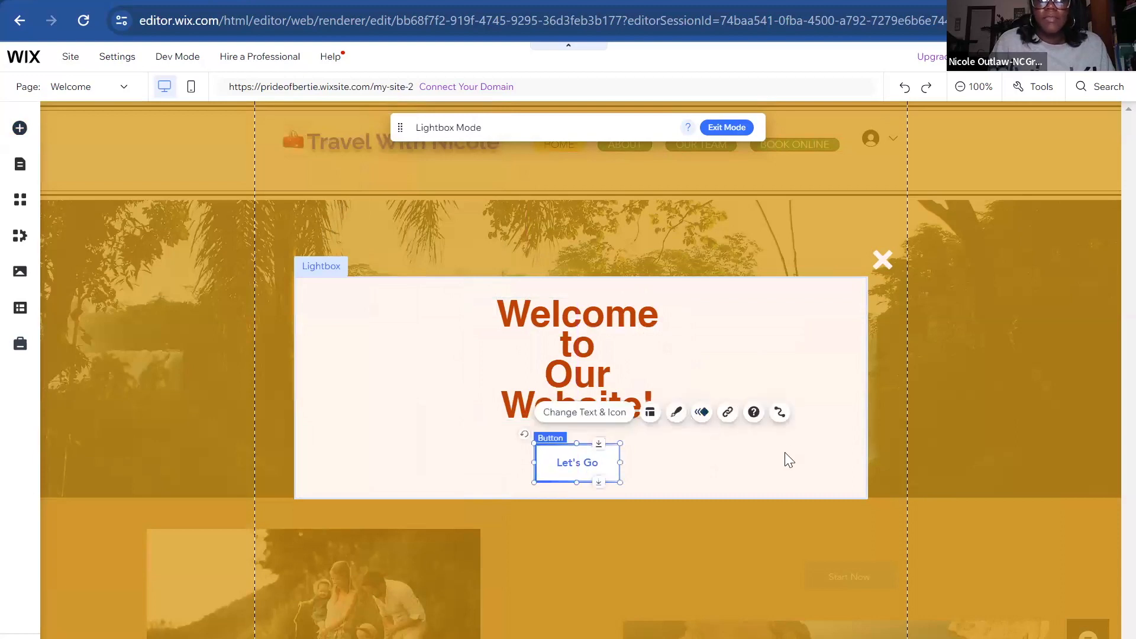
Look at the "Let's Go" button's link options without setting a link, and delete the button from the lightbox.
click(665, 423)
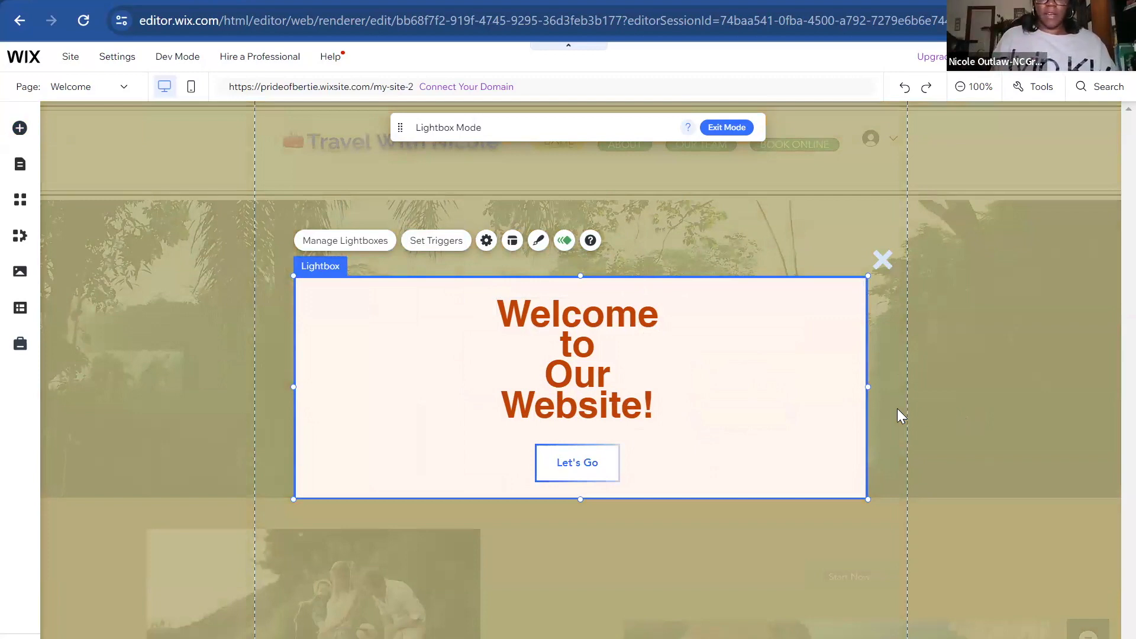
click(600, 458)
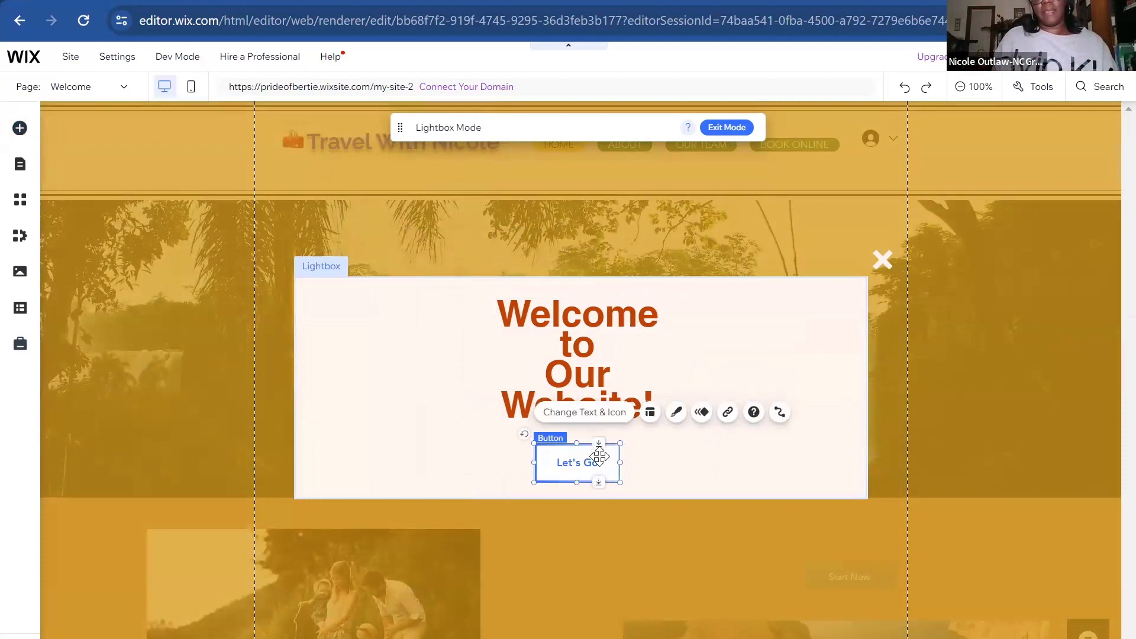
right_click(600, 457)
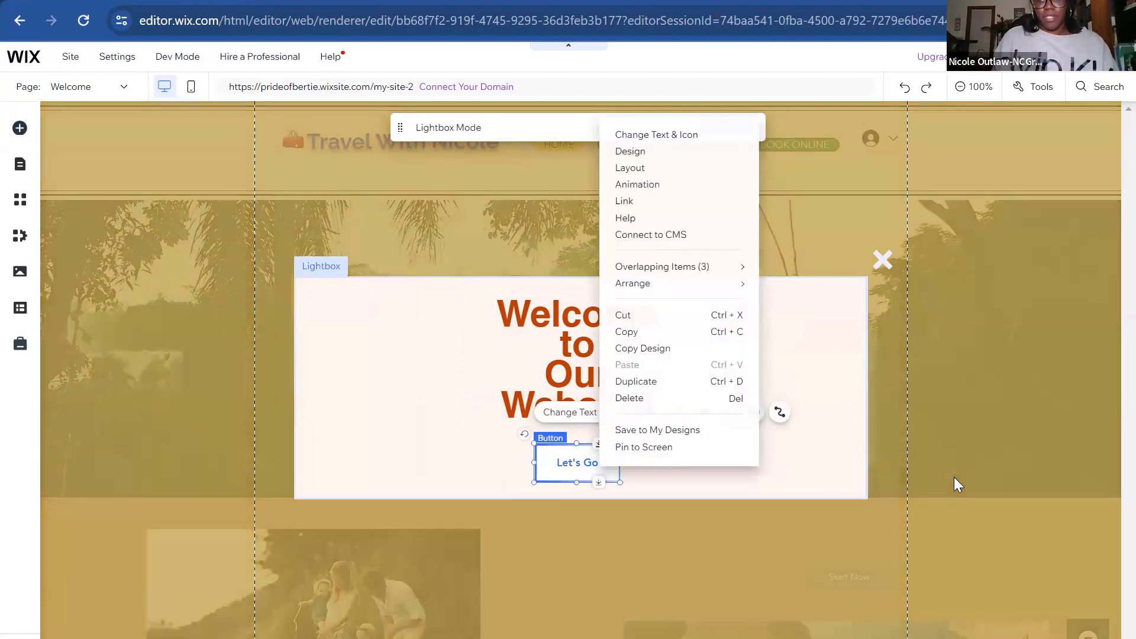
click(954, 477)
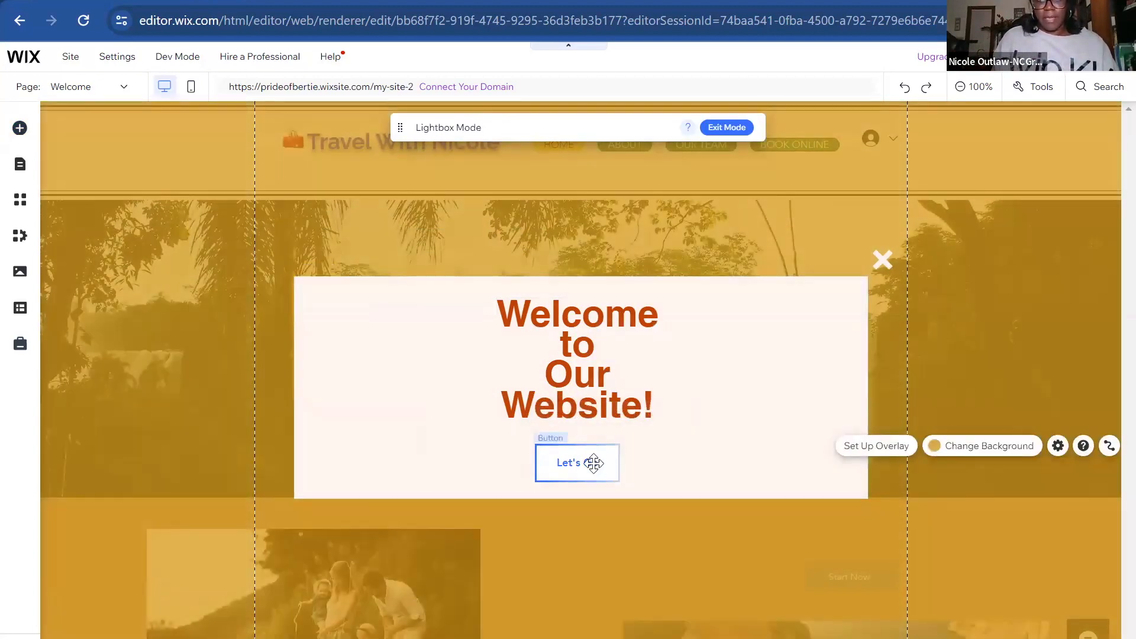
click(595, 464)
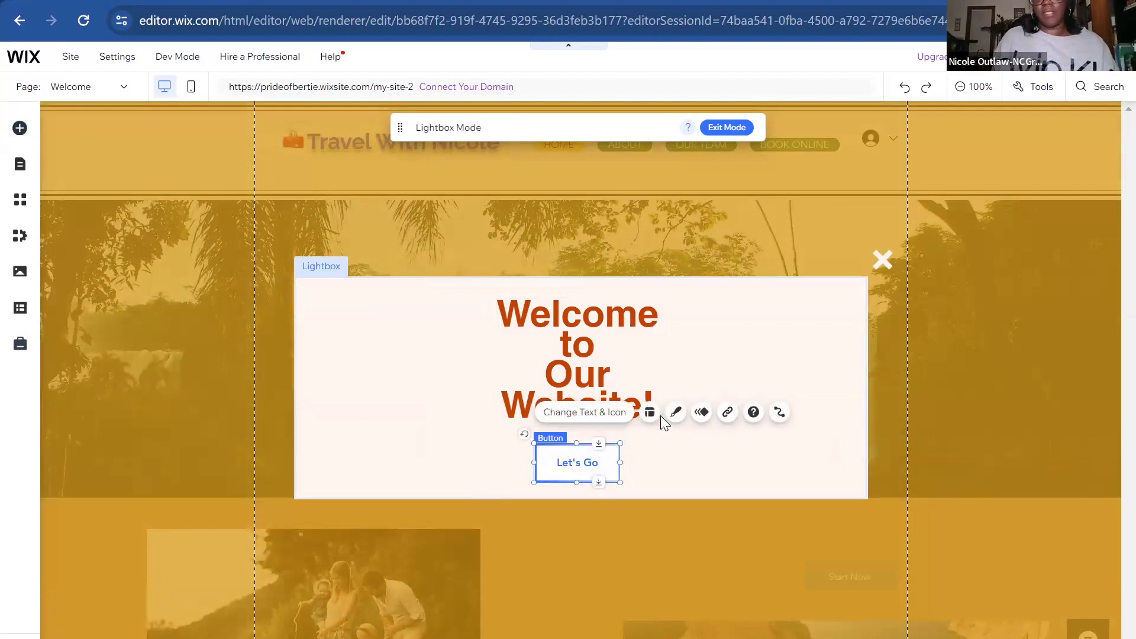
click(728, 414)
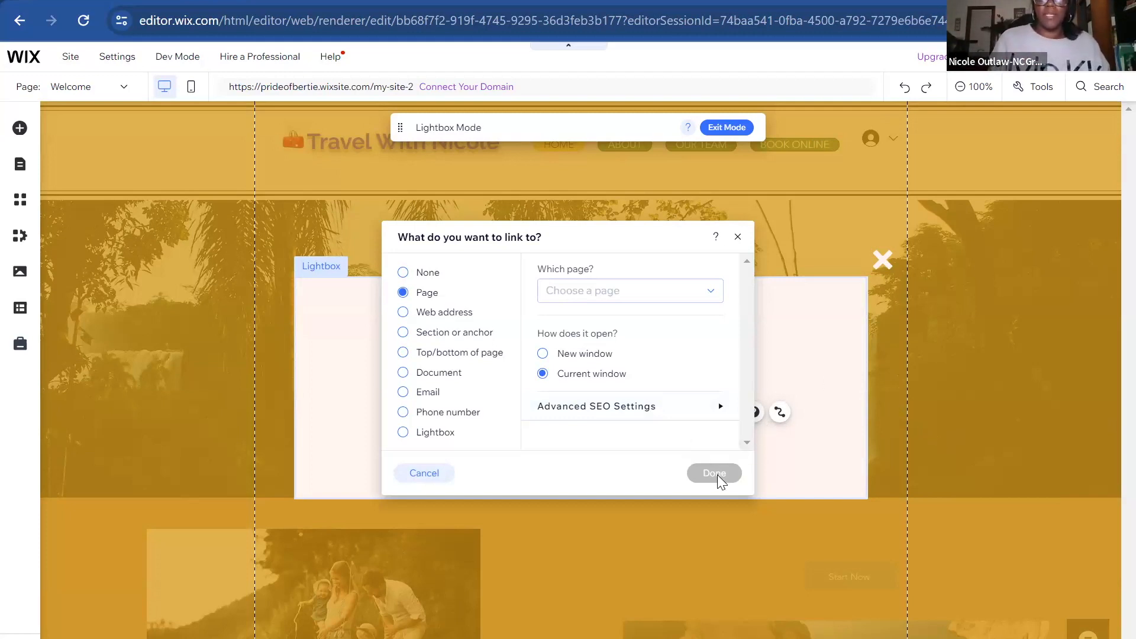
click(738, 237)
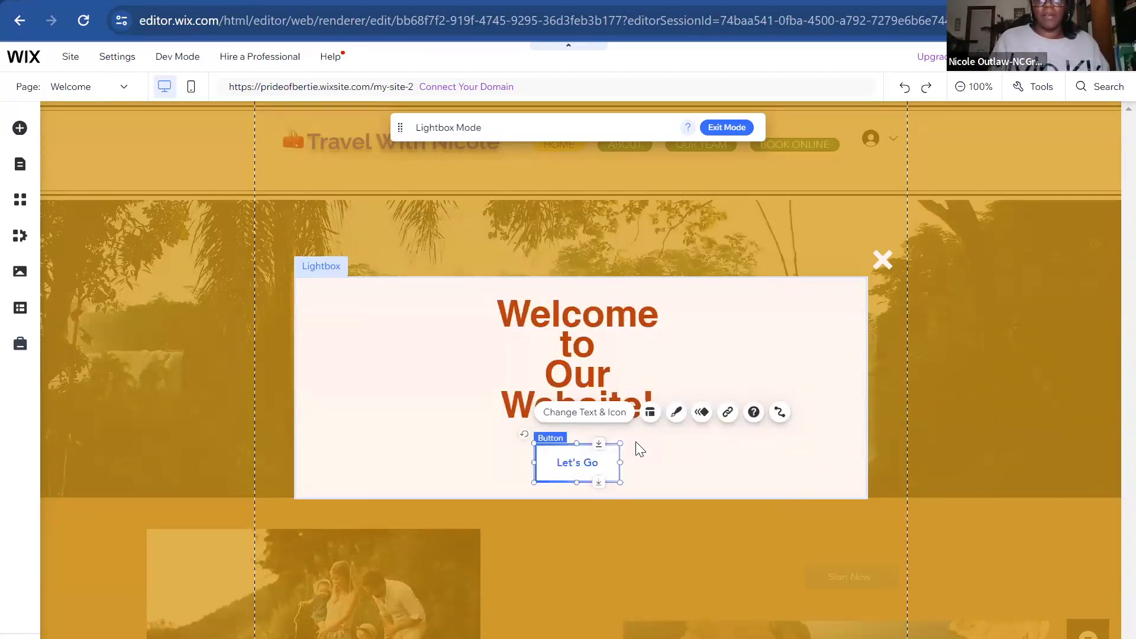
key(Delete)
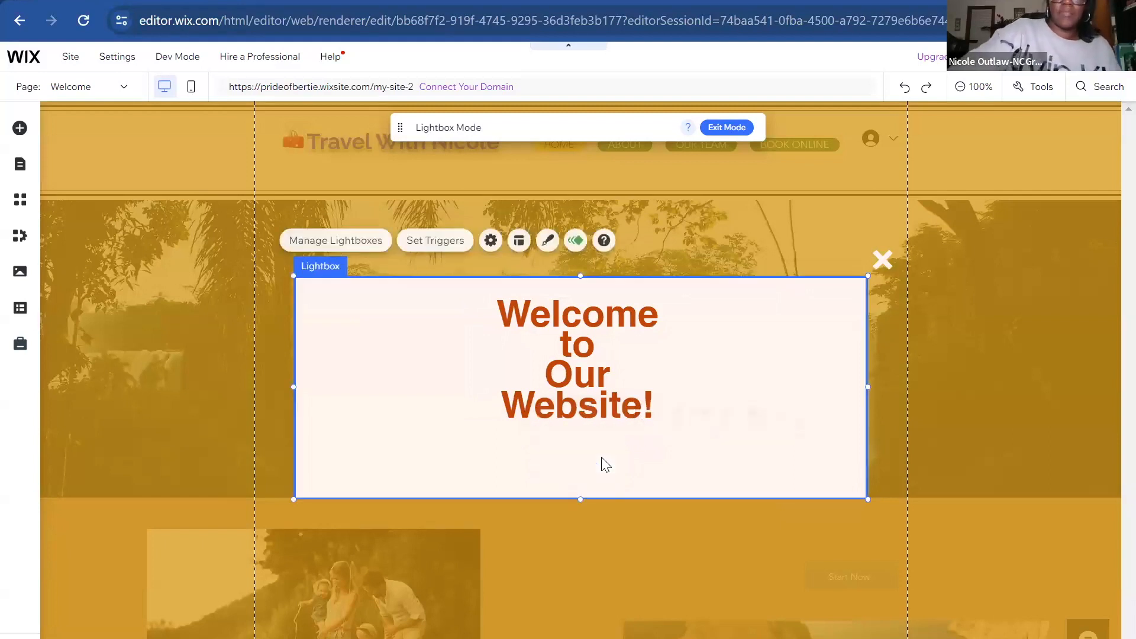
click(1013, 433)
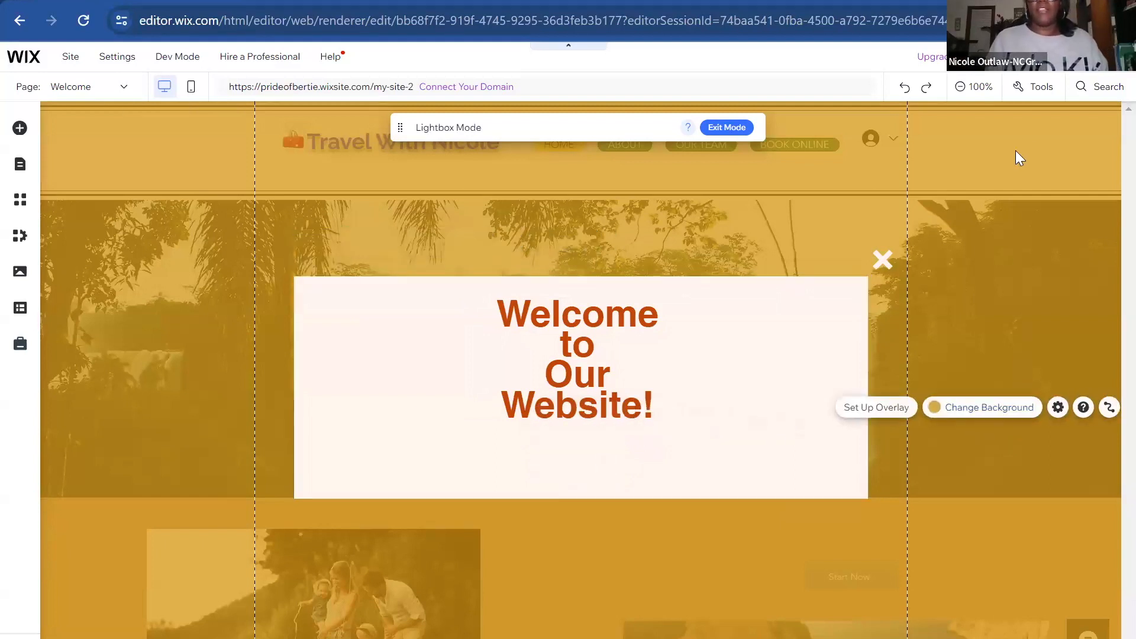
Save the site, preview the lightbox with the repositioned welcome text, and return to the editor.
mouse_move(1073, 70)
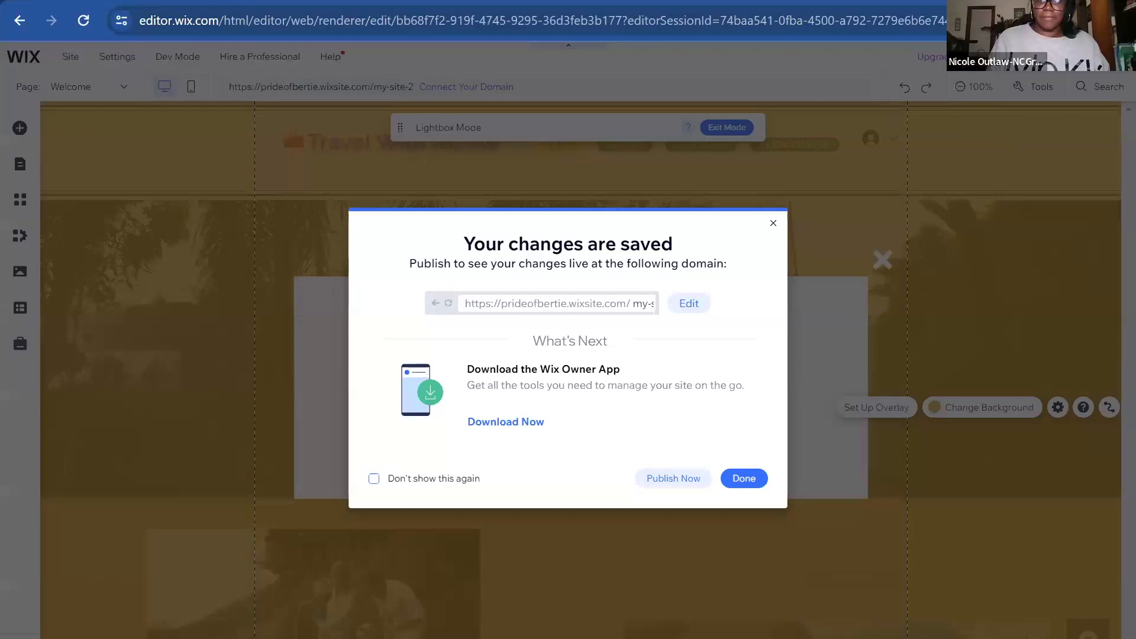
click(1037, 66)
click(1037, 67)
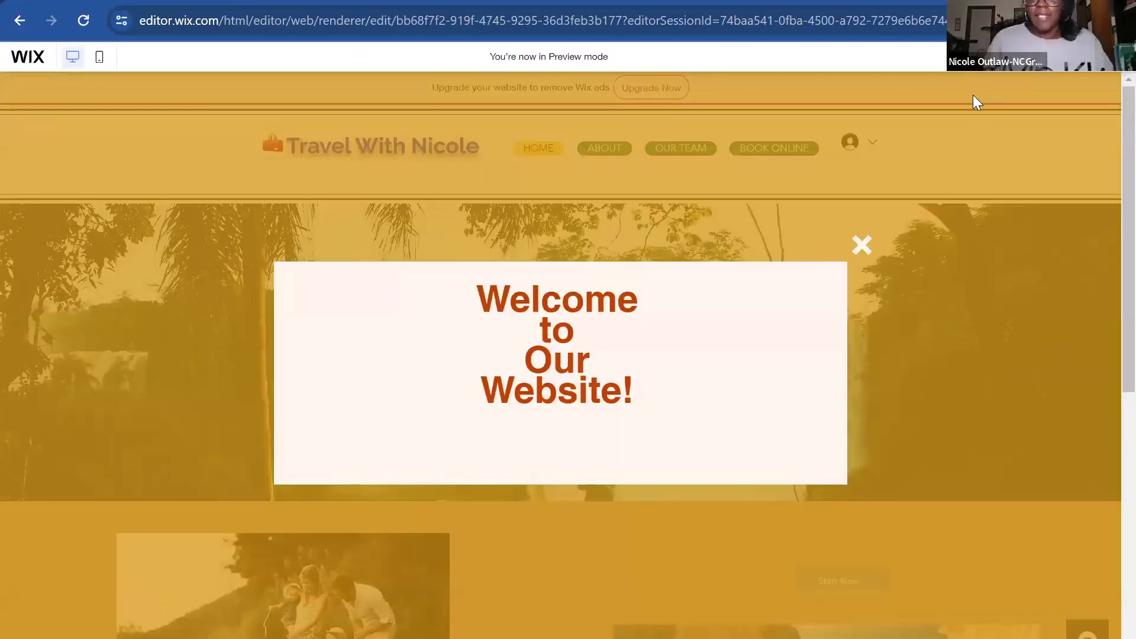
click(1027, 69)
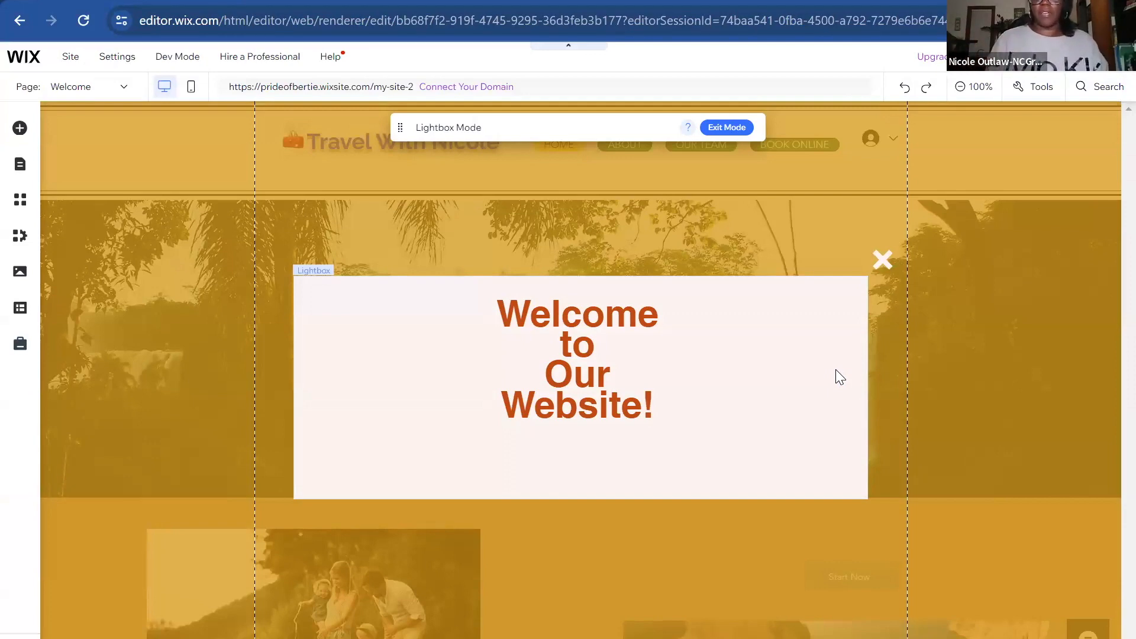
Set the lightbox to display automatically on the ABOUT page instead of HOME, with a delay of 10 seconds.
click(839, 376)
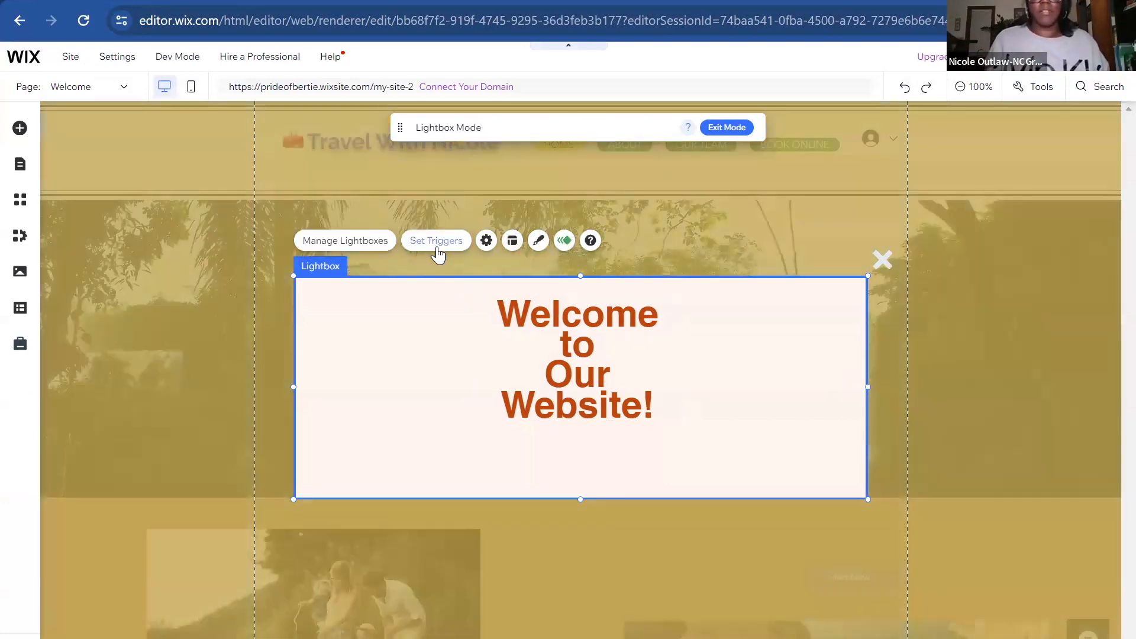
click(486, 240)
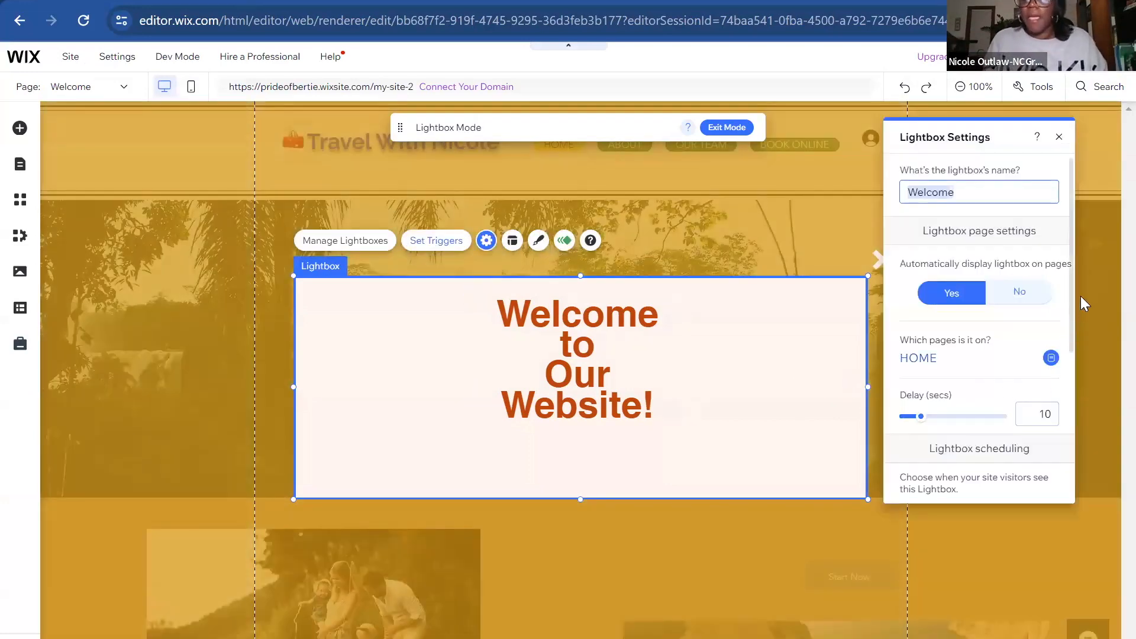
scroll(1073, 309, down, 2)
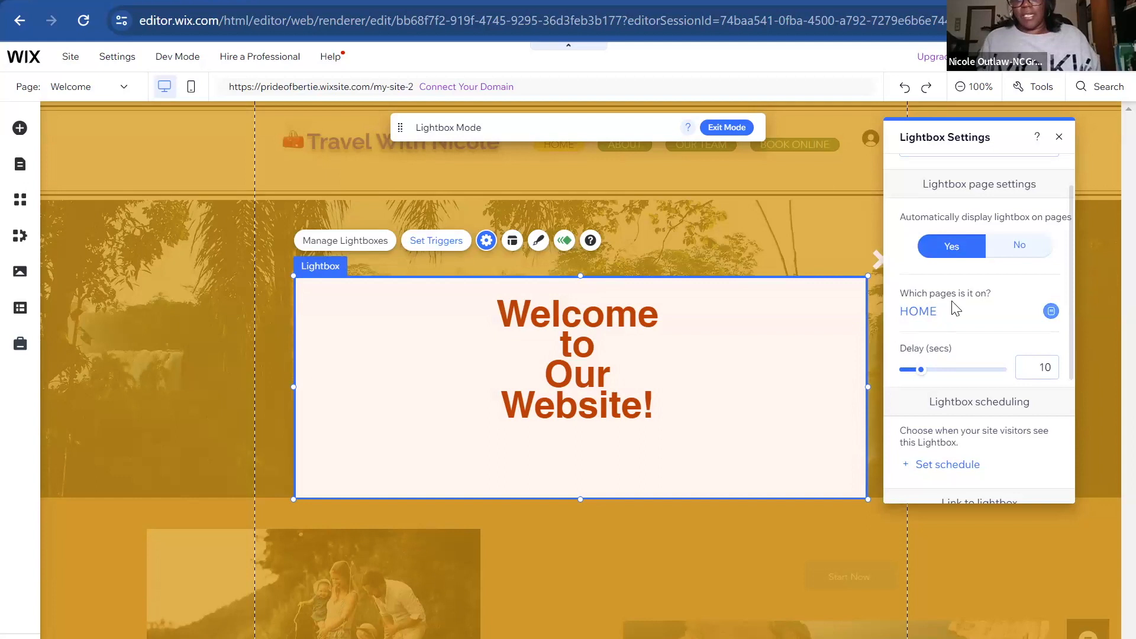
click(1022, 316)
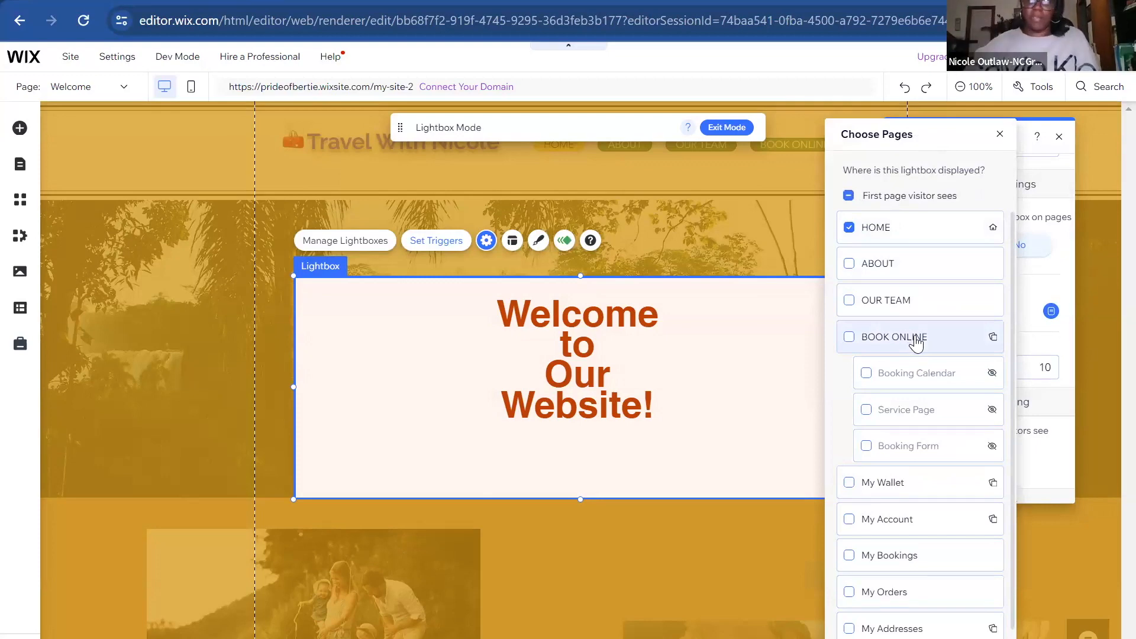
click(862, 239)
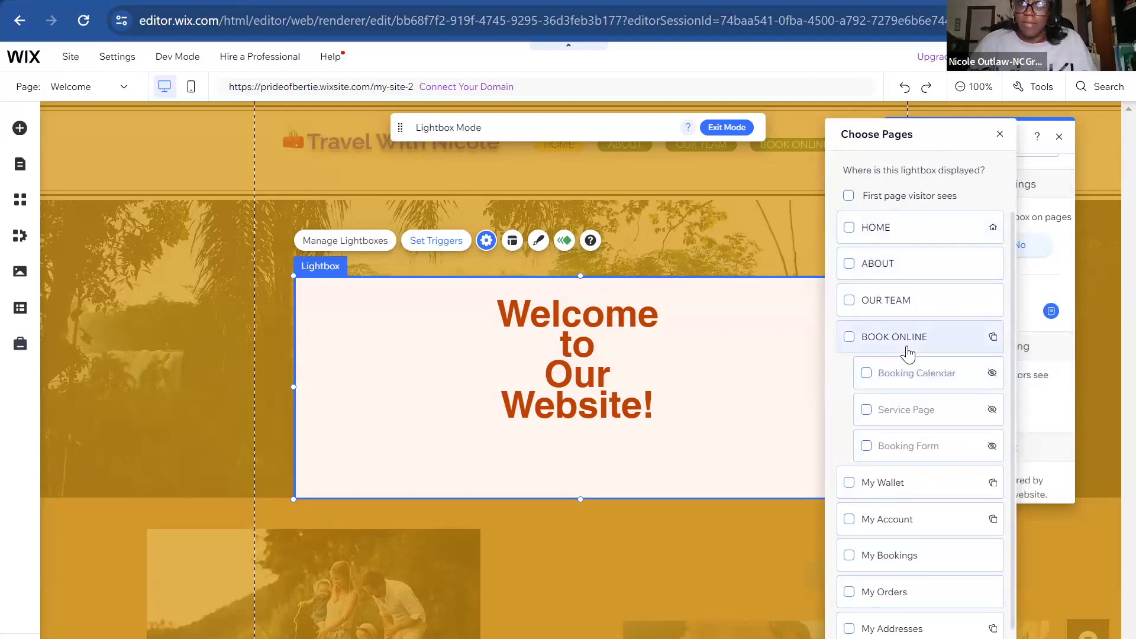
click(893, 275)
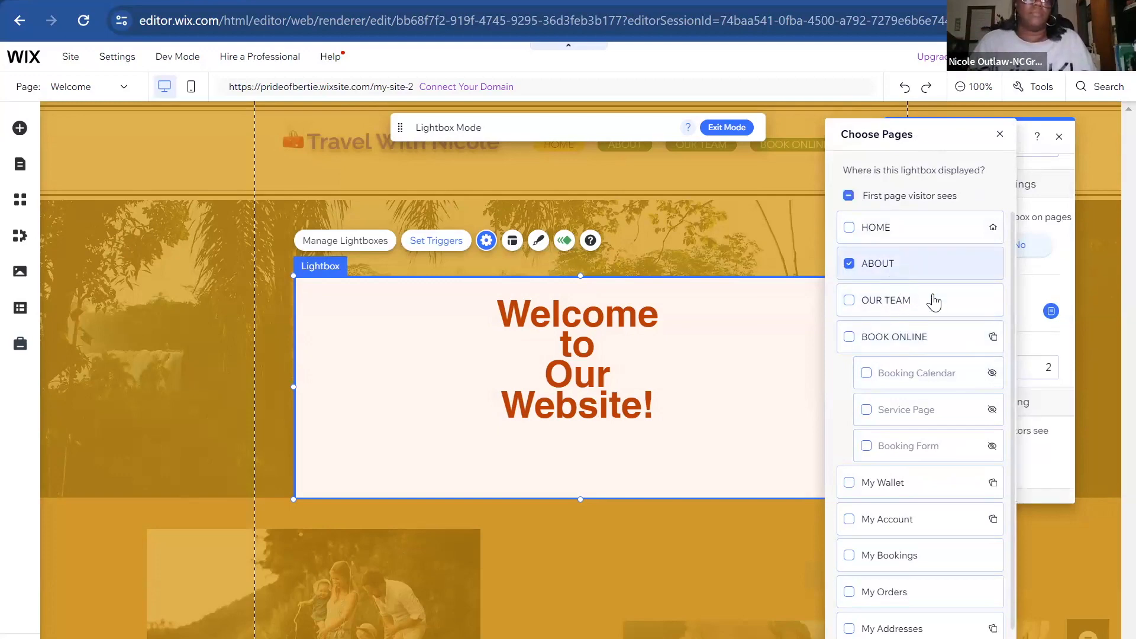
click(850, 198)
click(865, 200)
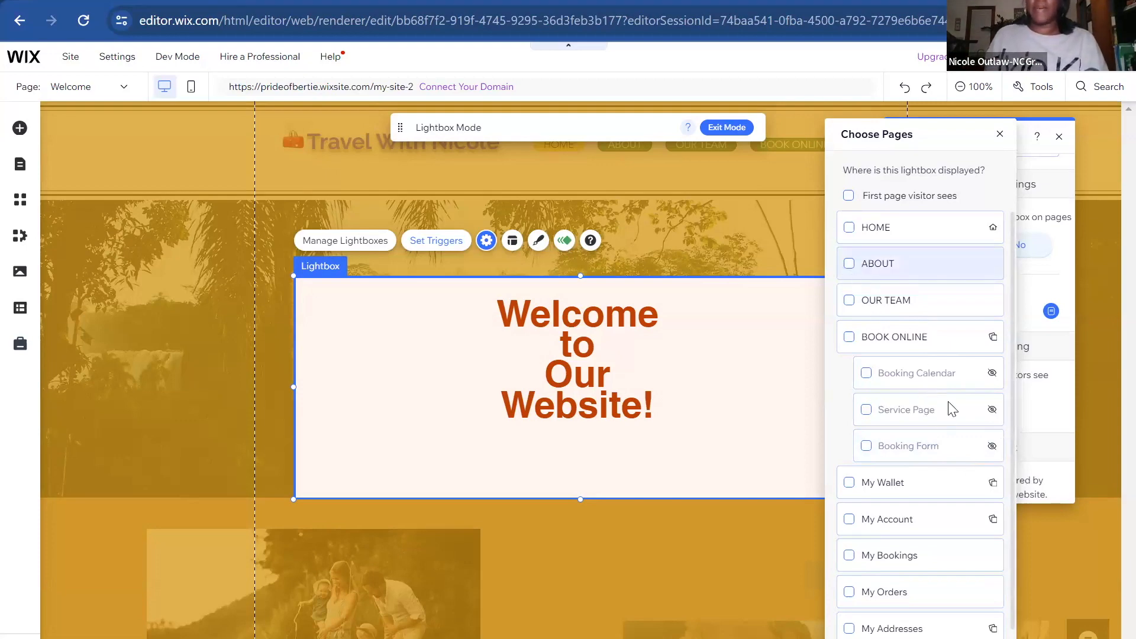
click(1074, 562)
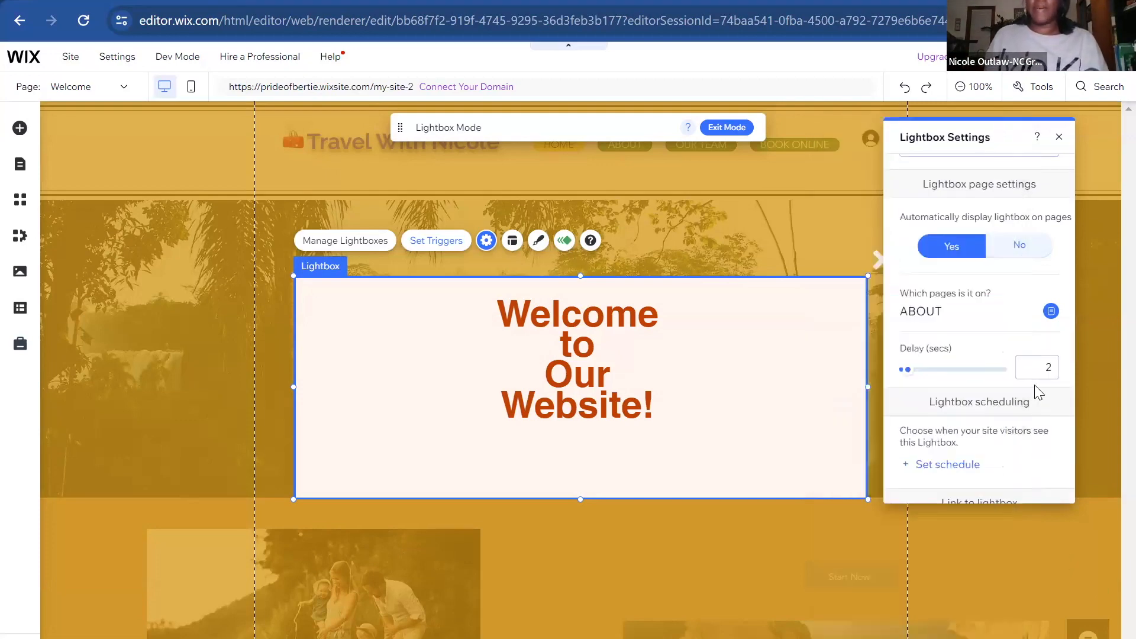
mouse_move(906, 375)
mouse_down()
mouse_move(938, 373)
mouse_move(919, 370)
mouse_up()
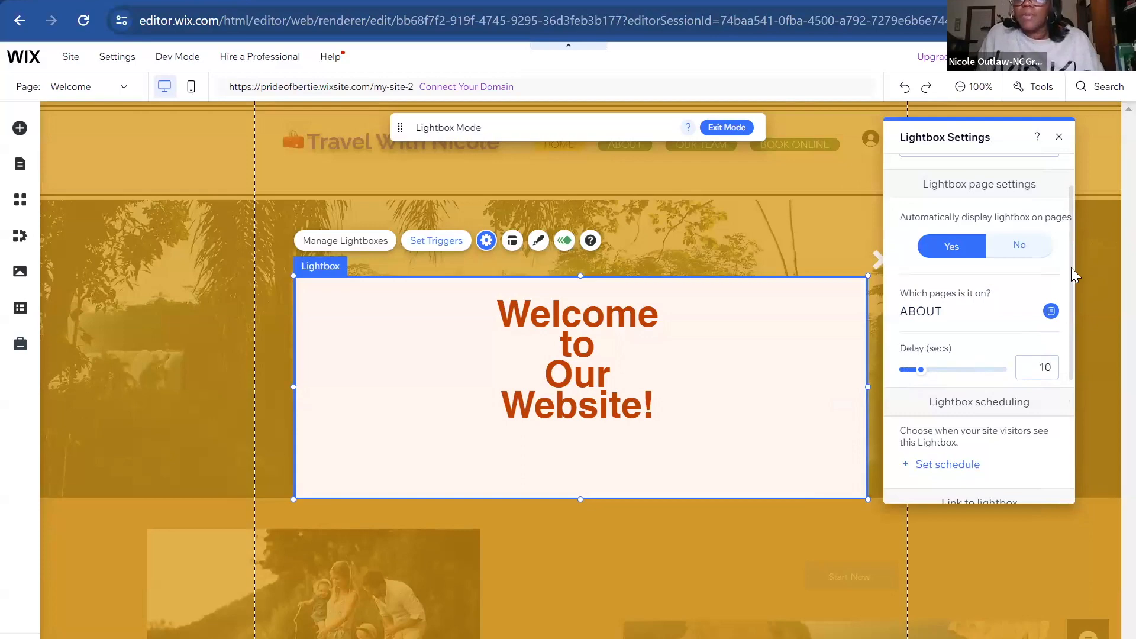
Enable the 'Close' button for the lightbox while keeping its 'X' icon, and close the lightbox settings.
scroll(1064, 290, down, 3)
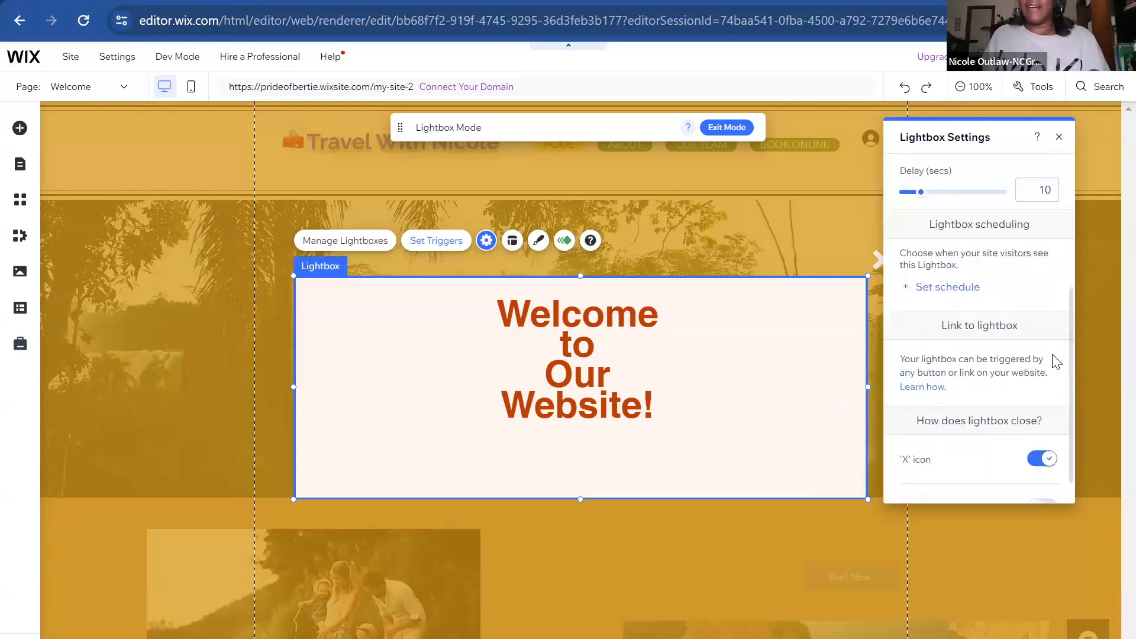
scroll(1057, 362, down, 1)
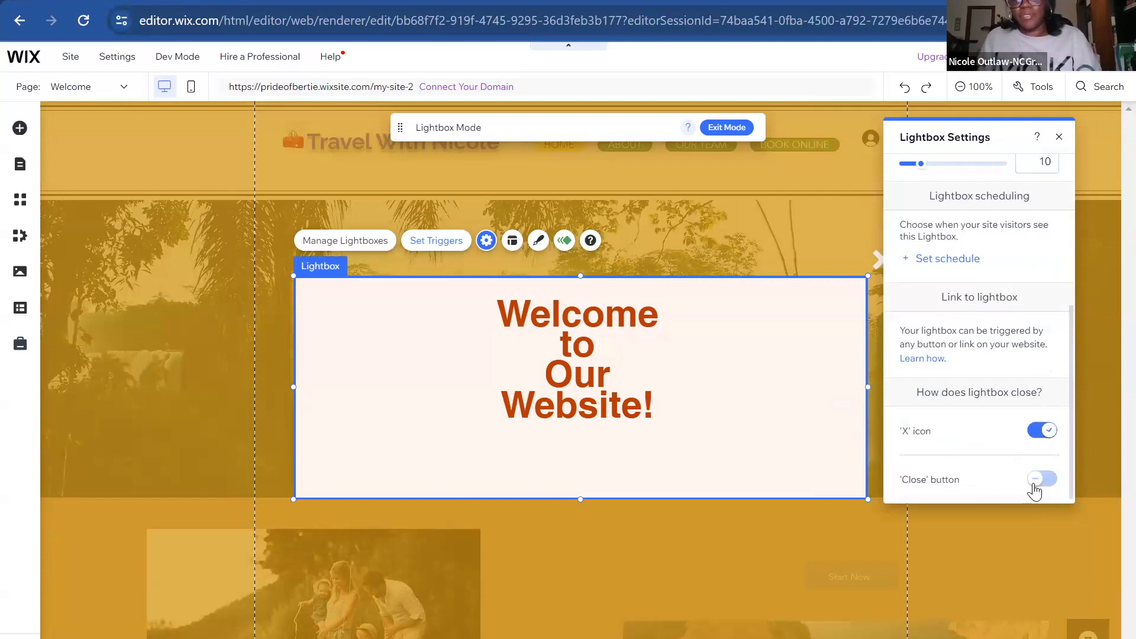
click(1040, 431)
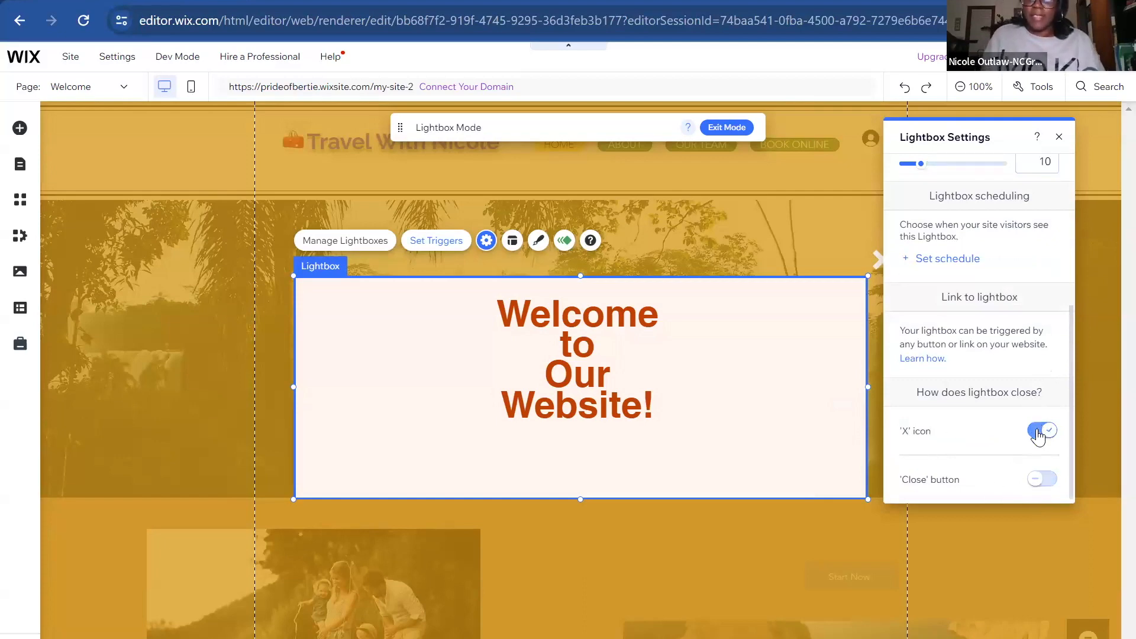
click(1045, 479)
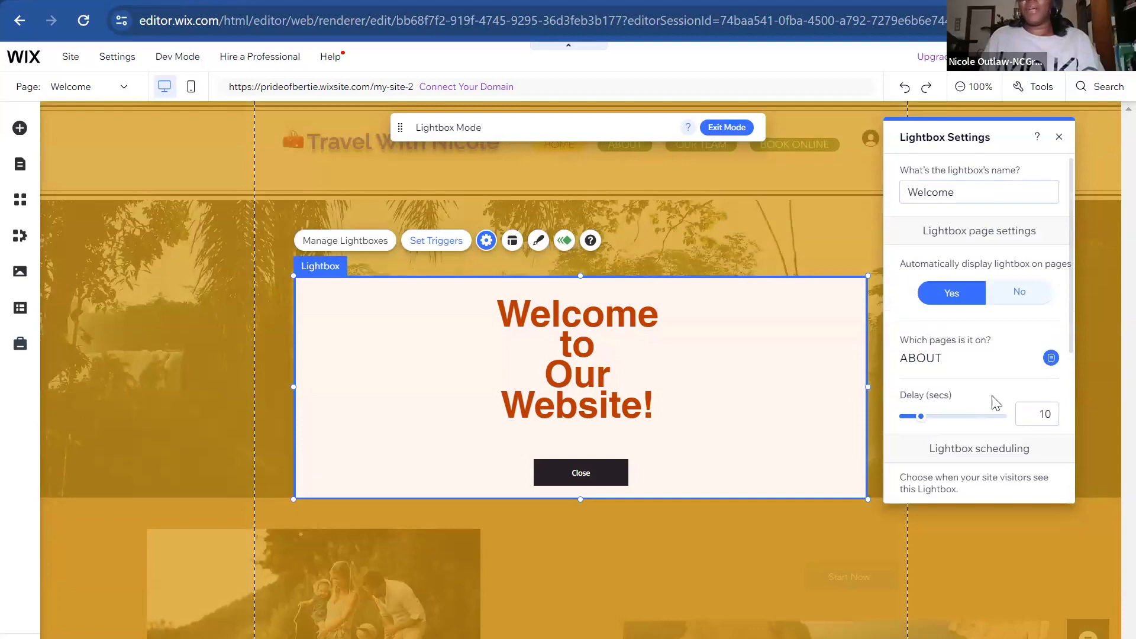
scroll(1000, 385, down, 4)
scroll(1012, 332, up, 2)
scroll(1014, 307, up, 2)
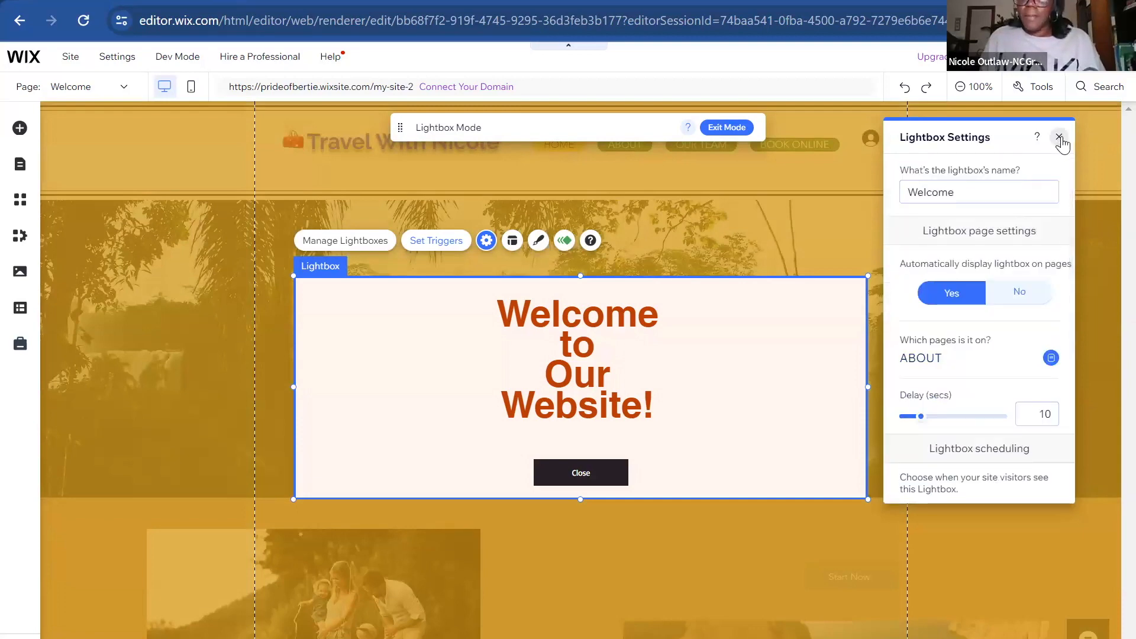
click(1060, 139)
mouse_move(1024, 73)
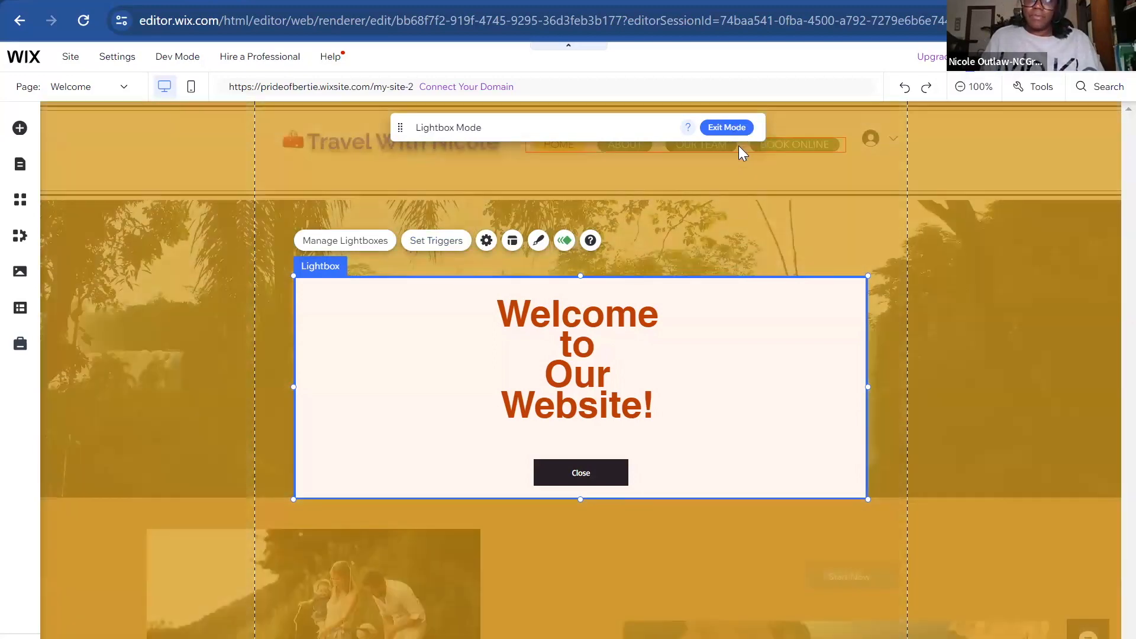
Save the site, exit lightbox mode, and preview the HOME page down to its footer.
key(ctrl+s)
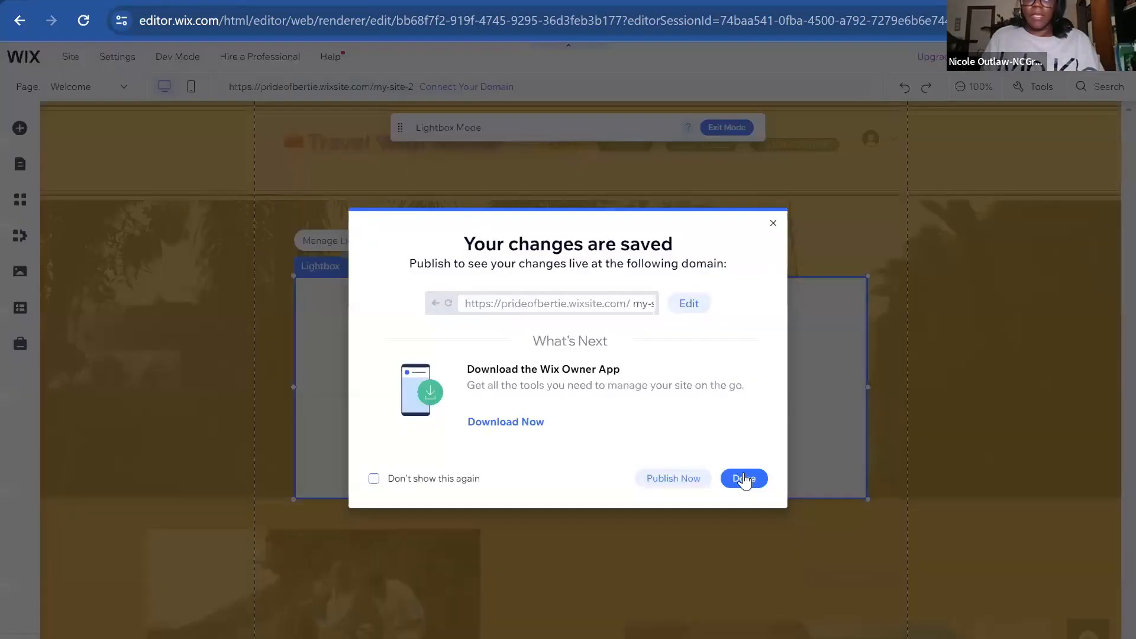
click(724, 128)
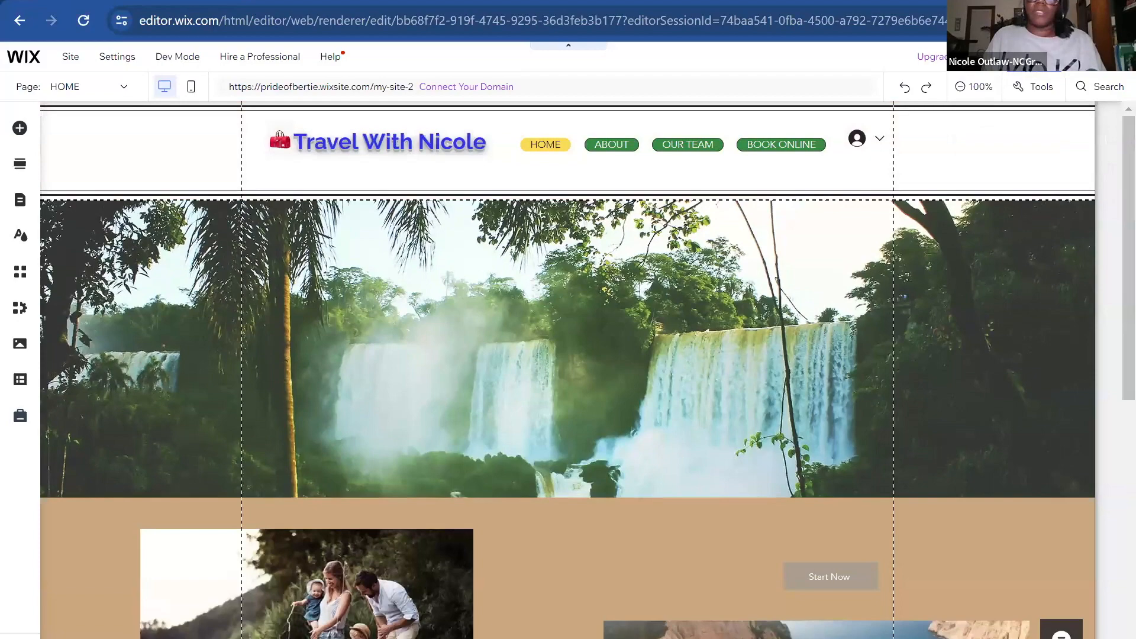
click(1033, 58)
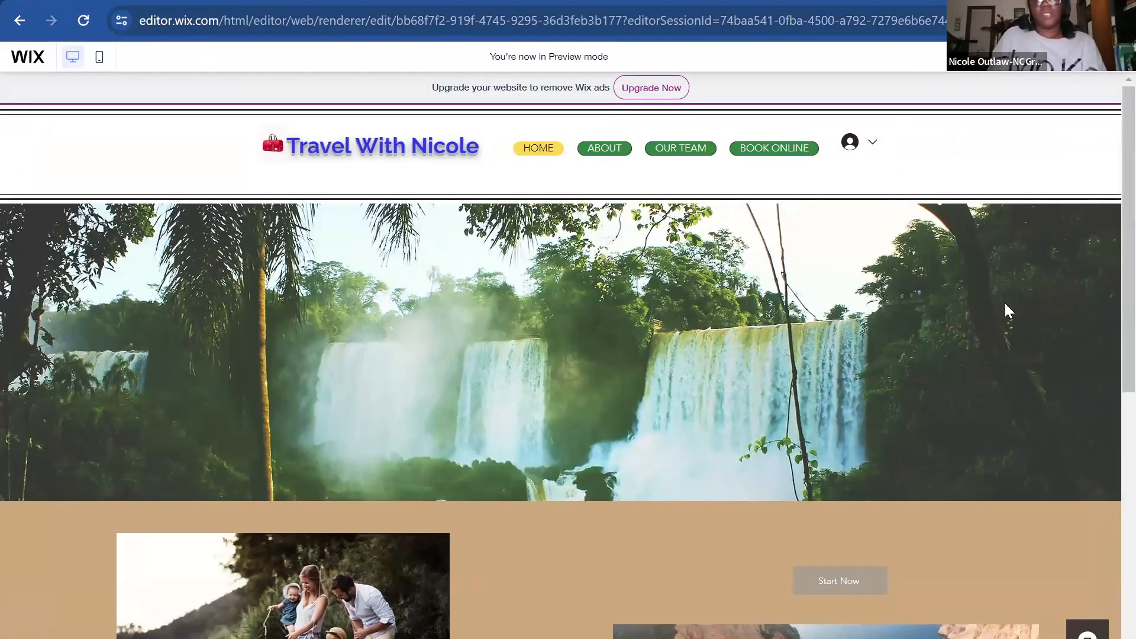
scroll(1005, 305, down, 5)
scroll(1005, 312, down, 5)
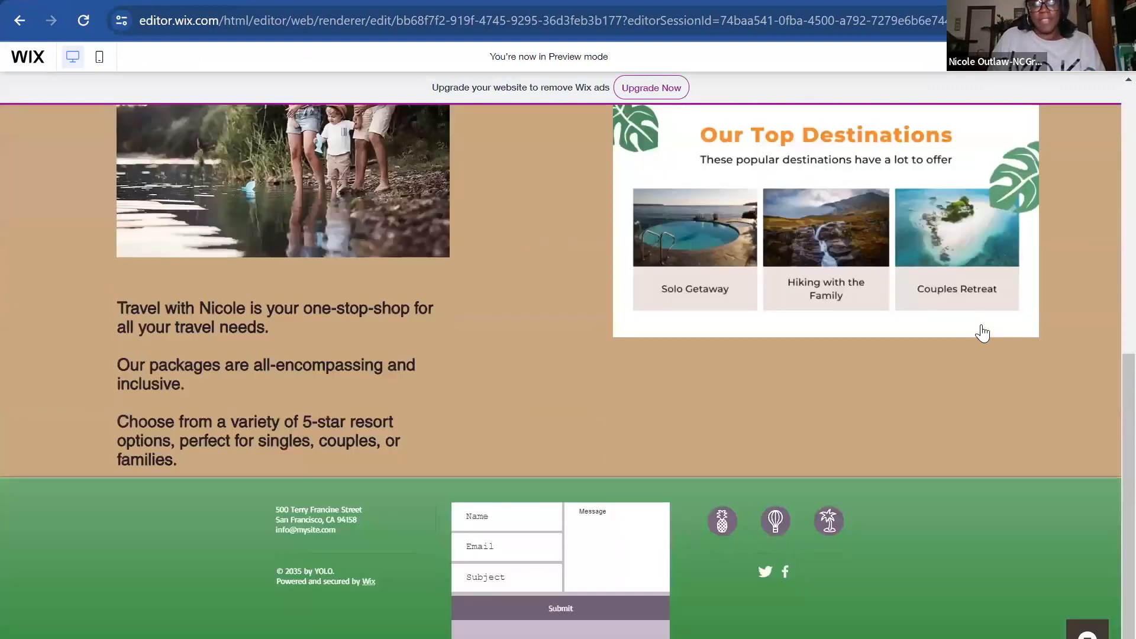
scroll(944, 332, up, 12)
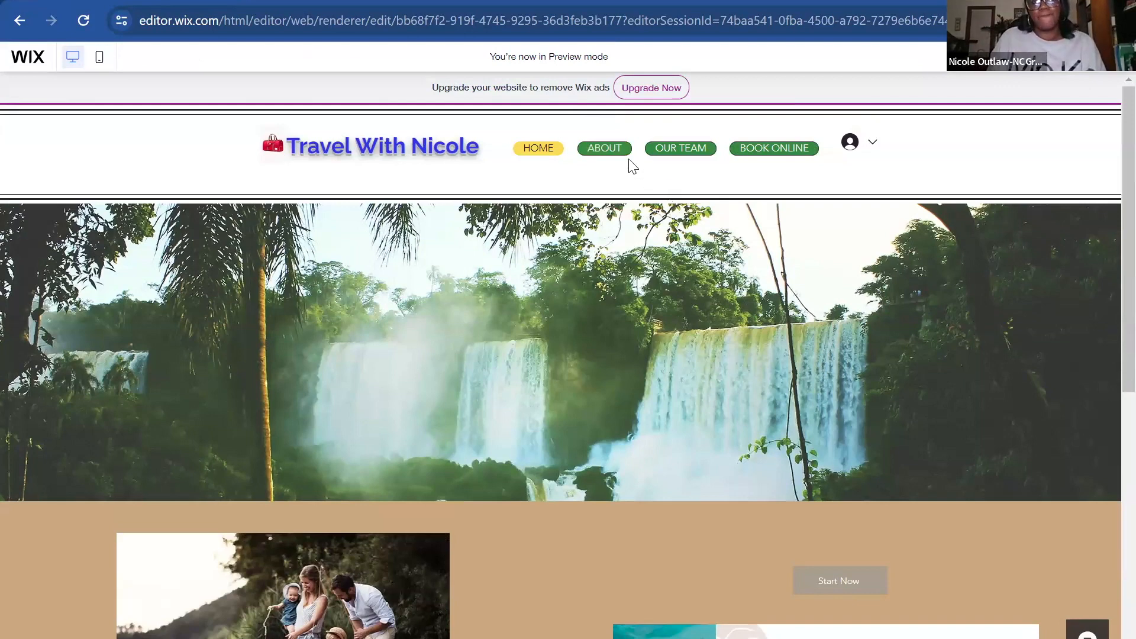
Check the ABOUT page in the preview for the welcome lightbox, and go back to look over the HOME page.
click(604, 151)
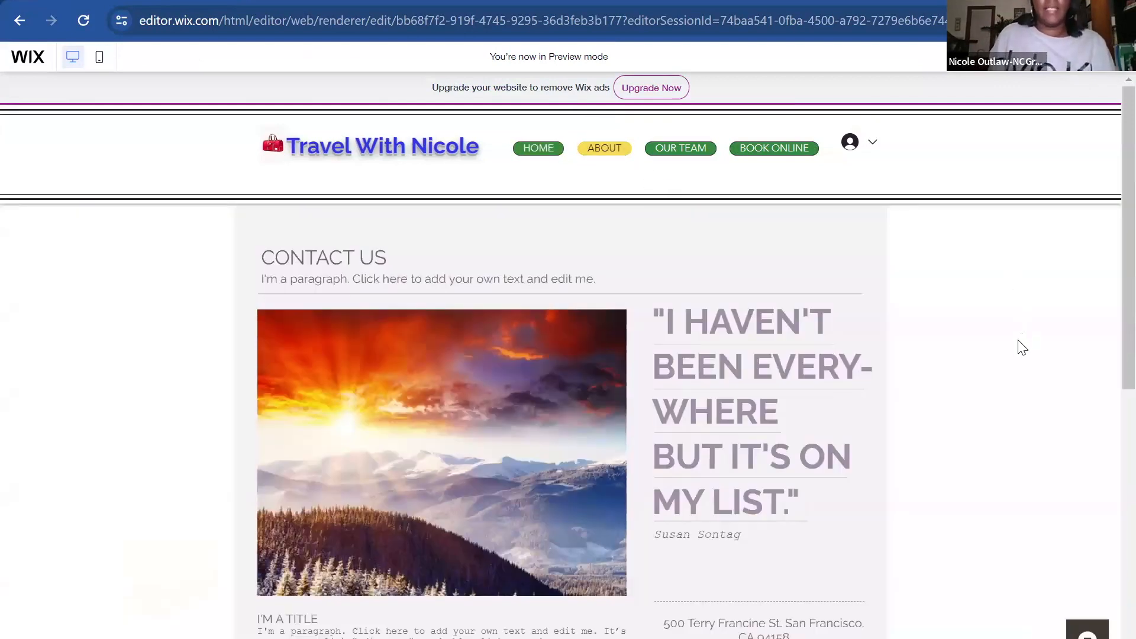
scroll(1023, 348, down, 9)
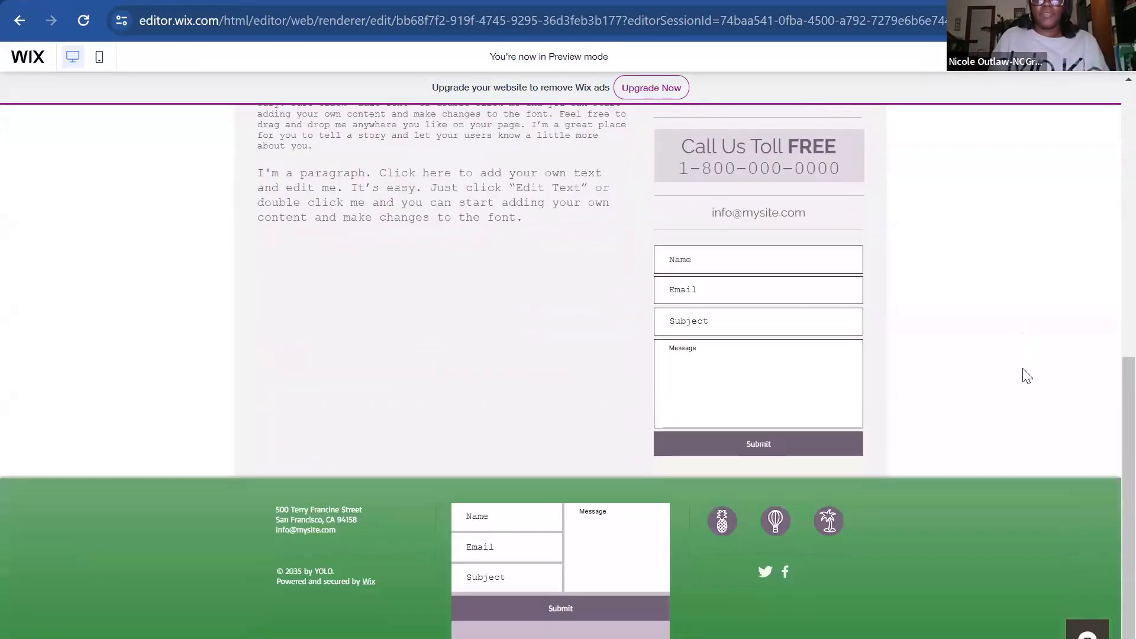
scroll(1028, 377, up, 9)
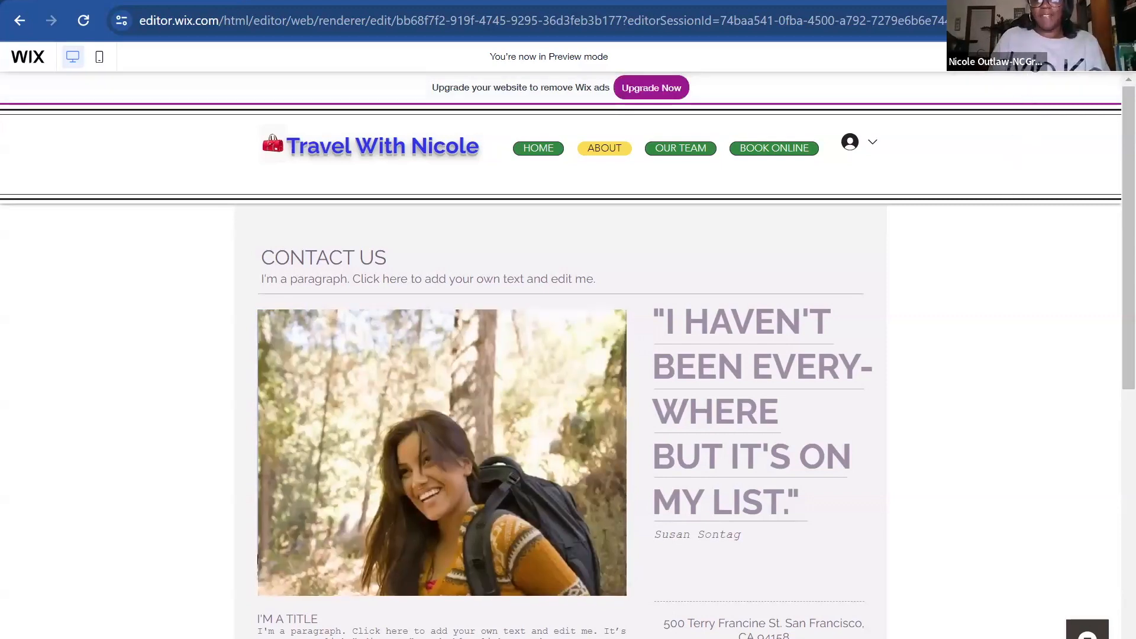
click(1084, 57)
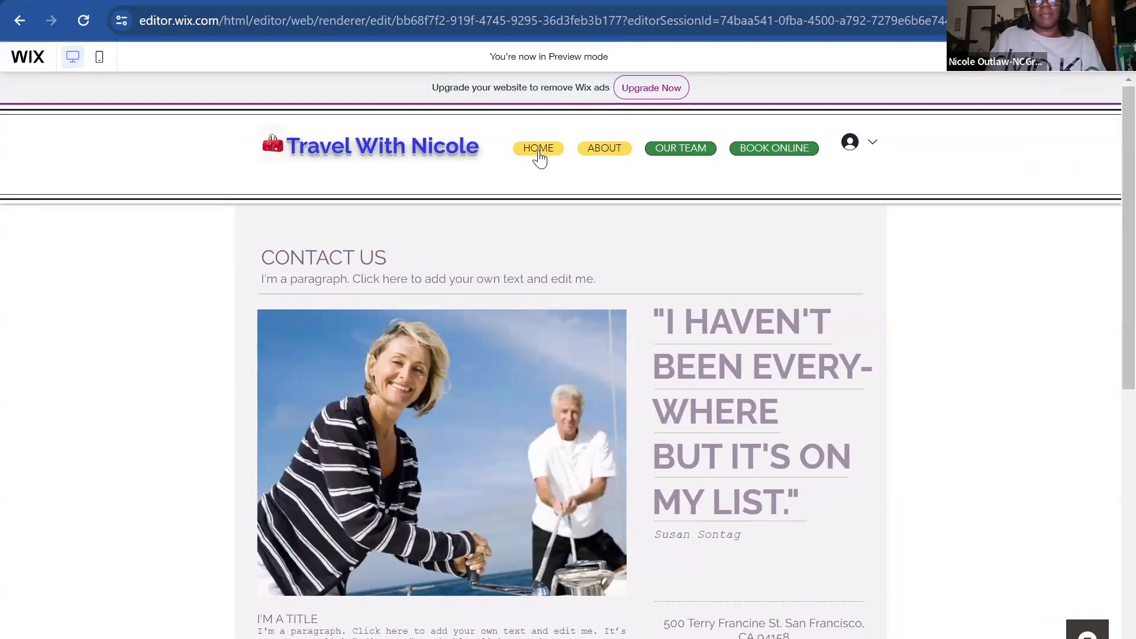
click(561, 152)
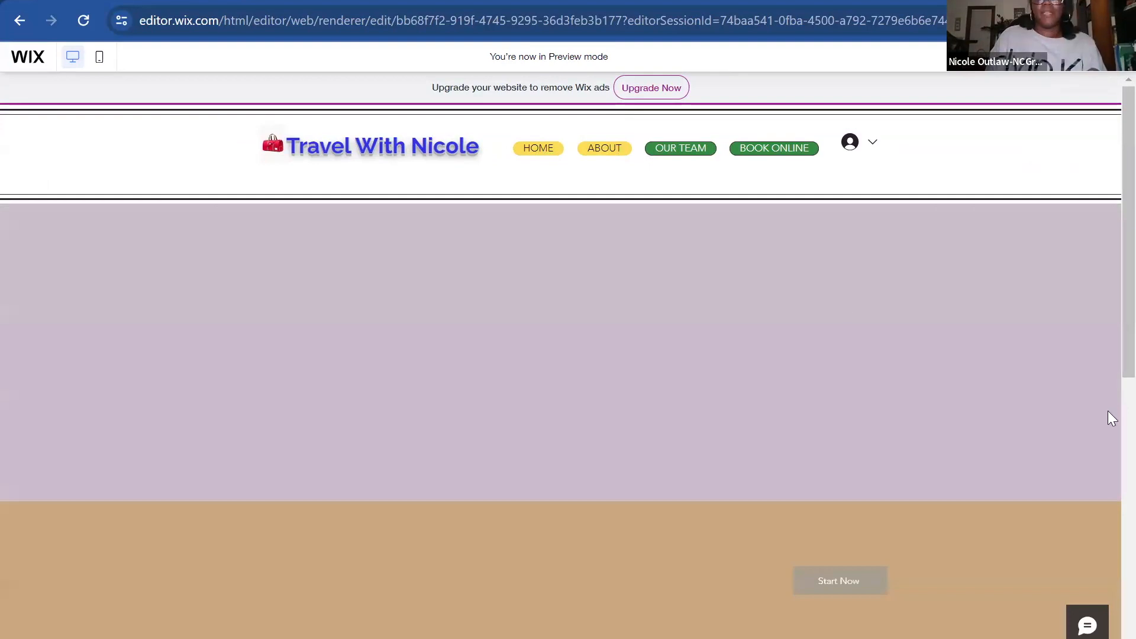
scroll(699, 456, down, 3)
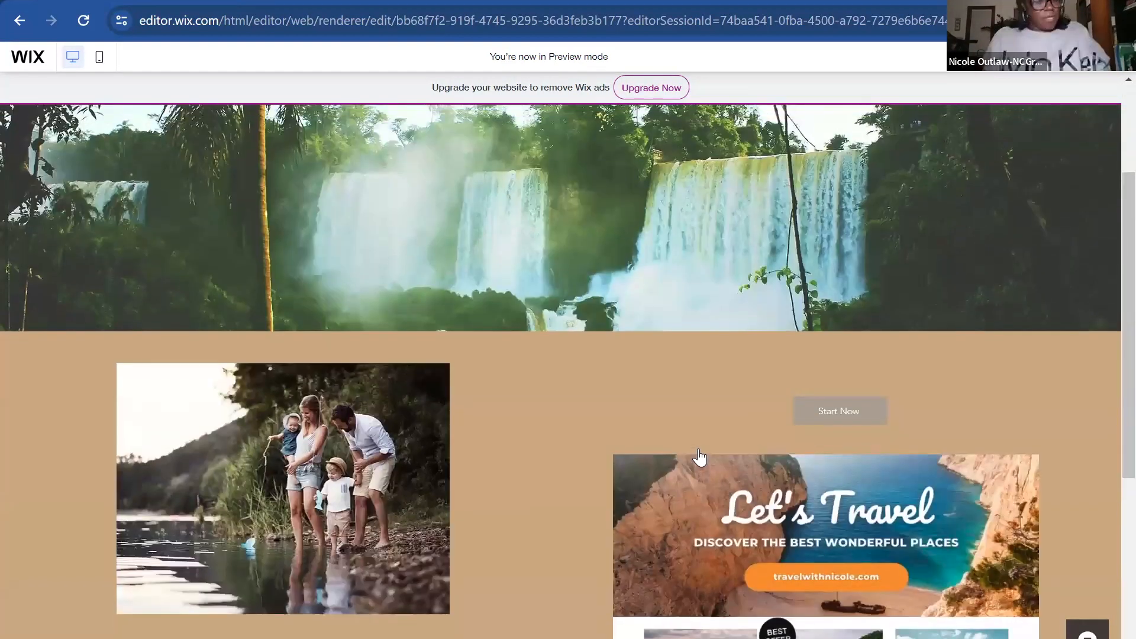
scroll(695, 459, up, 1)
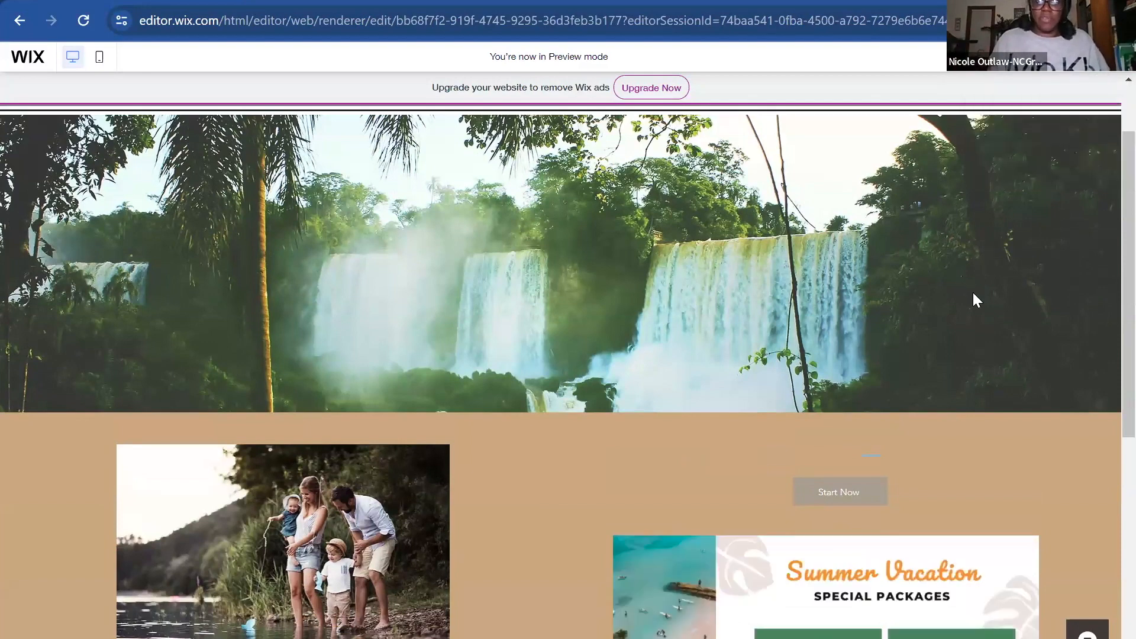
Publish the site from the preview and return to the editor.
click(1028, 58)
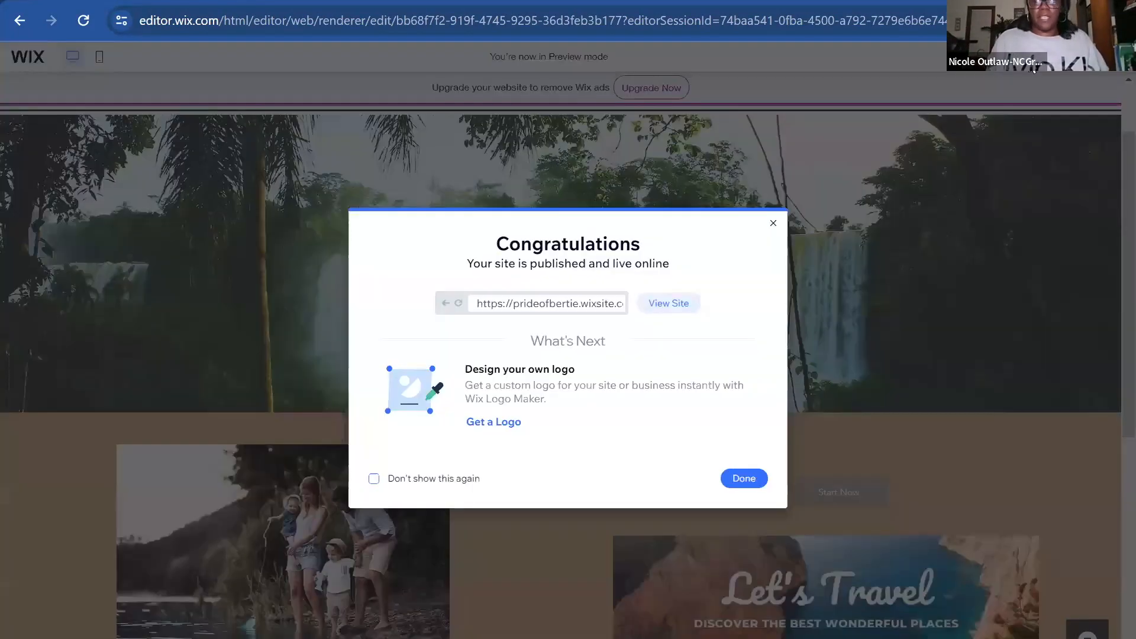
click(1032, 70)
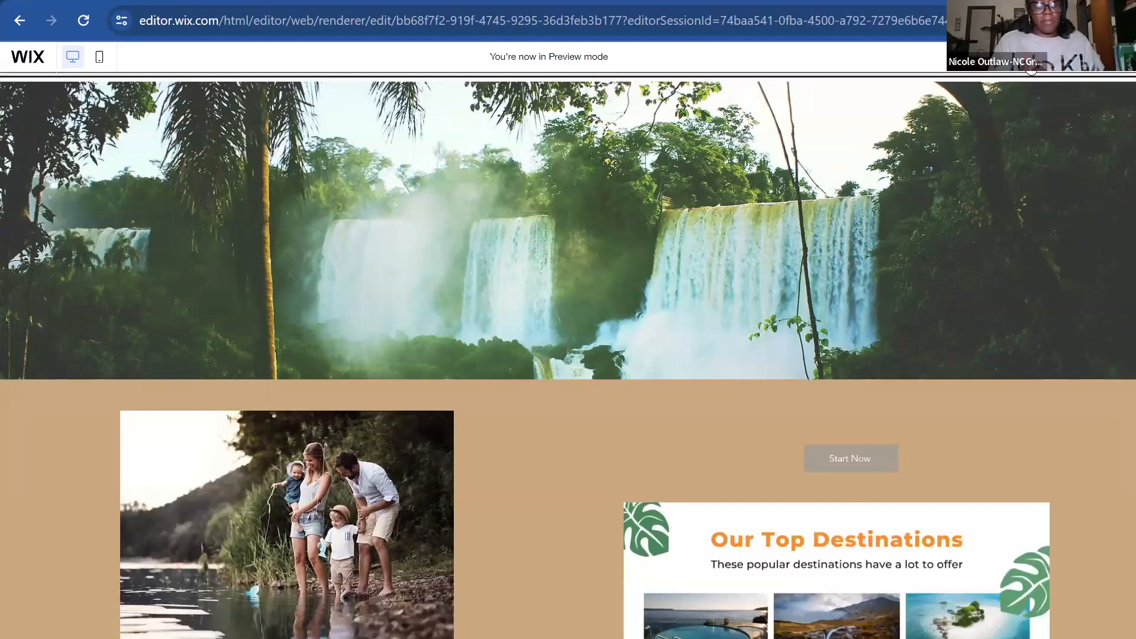
click(1032, 69)
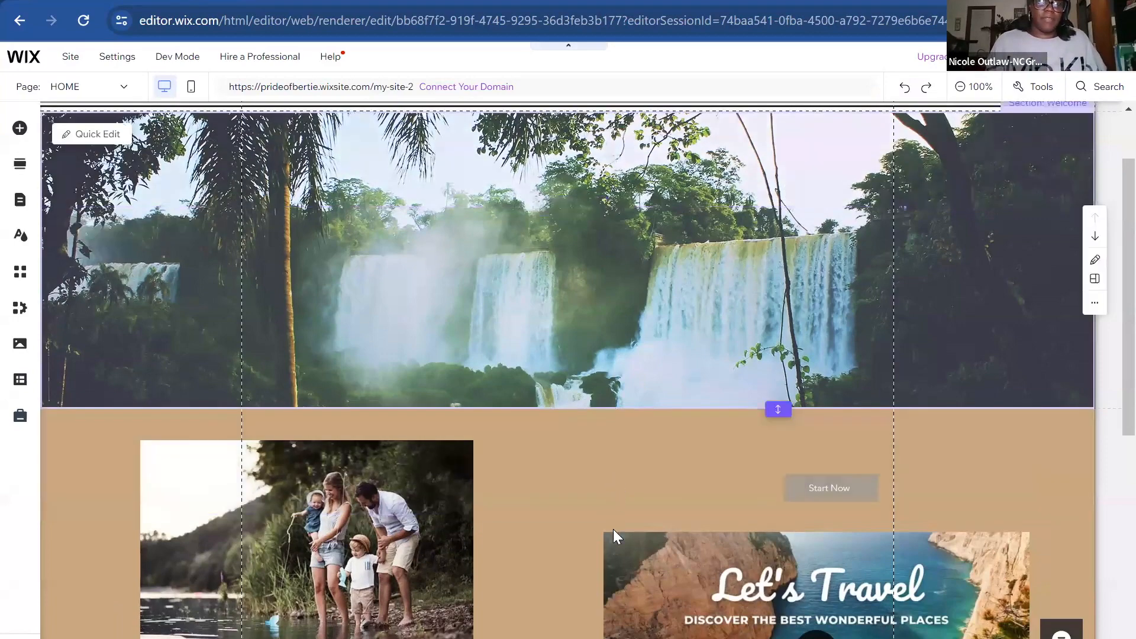
Change the text of the "Start Now" button above the travel video on the HOME page to "Book Now!".
scroll(619, 602, down, 5)
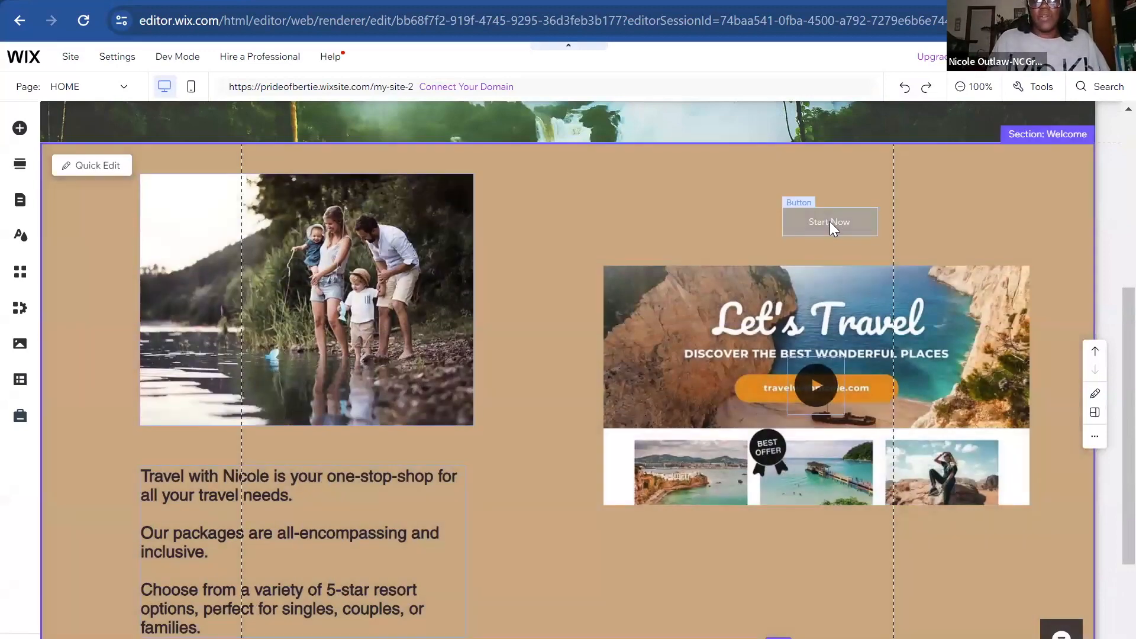
click(829, 222)
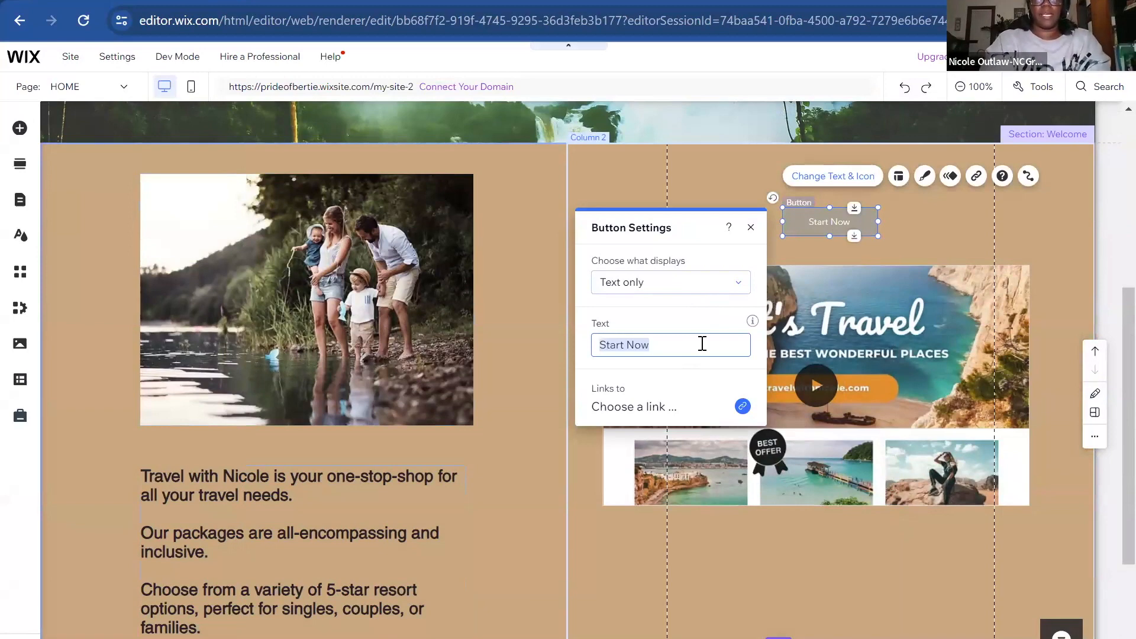
text(Book Now!)
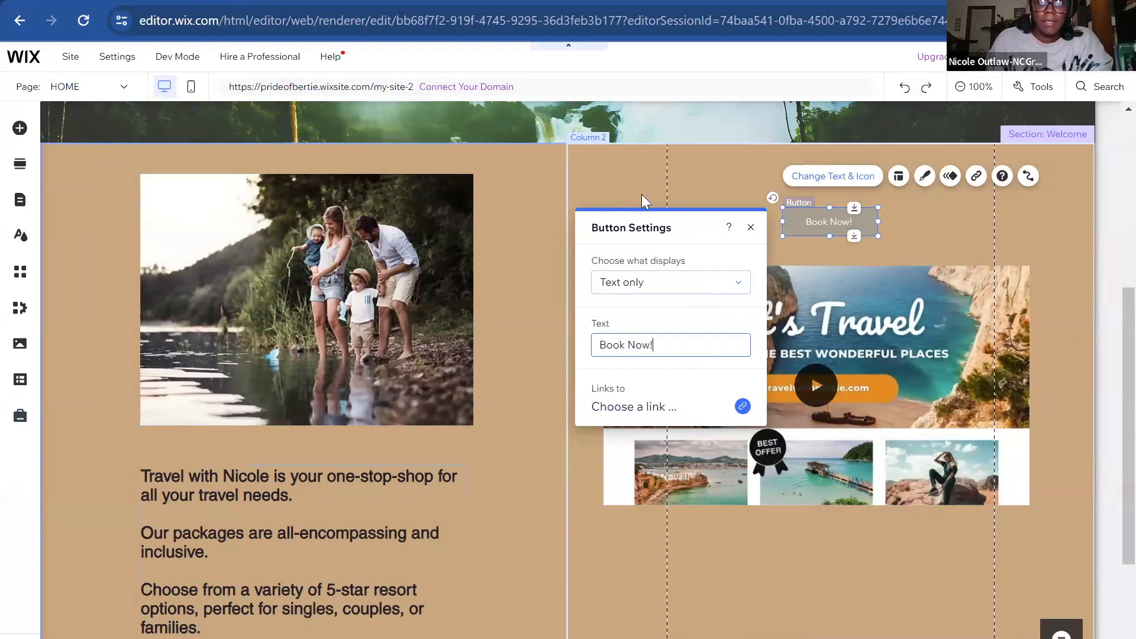
Link the "Book Now!" button to the copied web address forms.gle/dDb84bfiMBE8BhAr5, opening in a new window, and save the site.
click(645, 413)
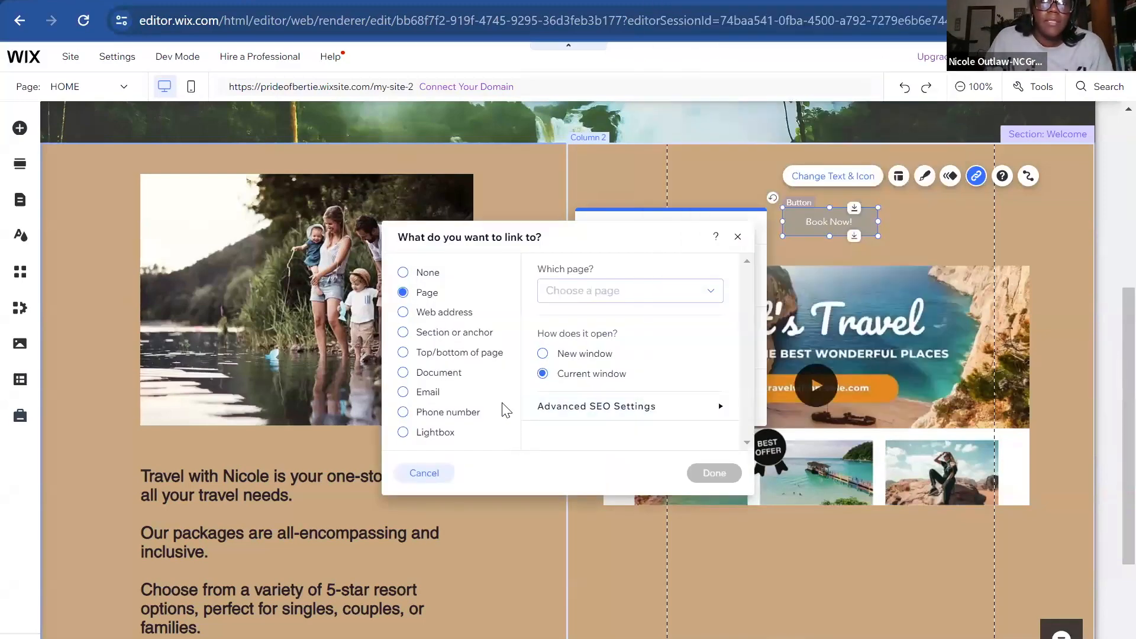
click(408, 314)
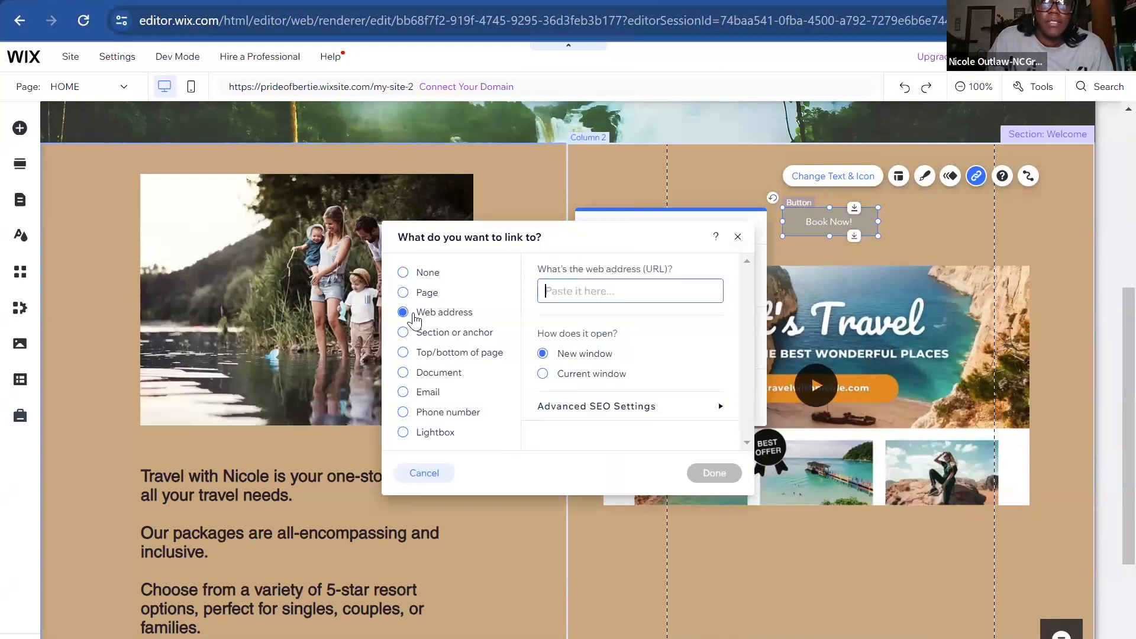
right_click(578, 293)
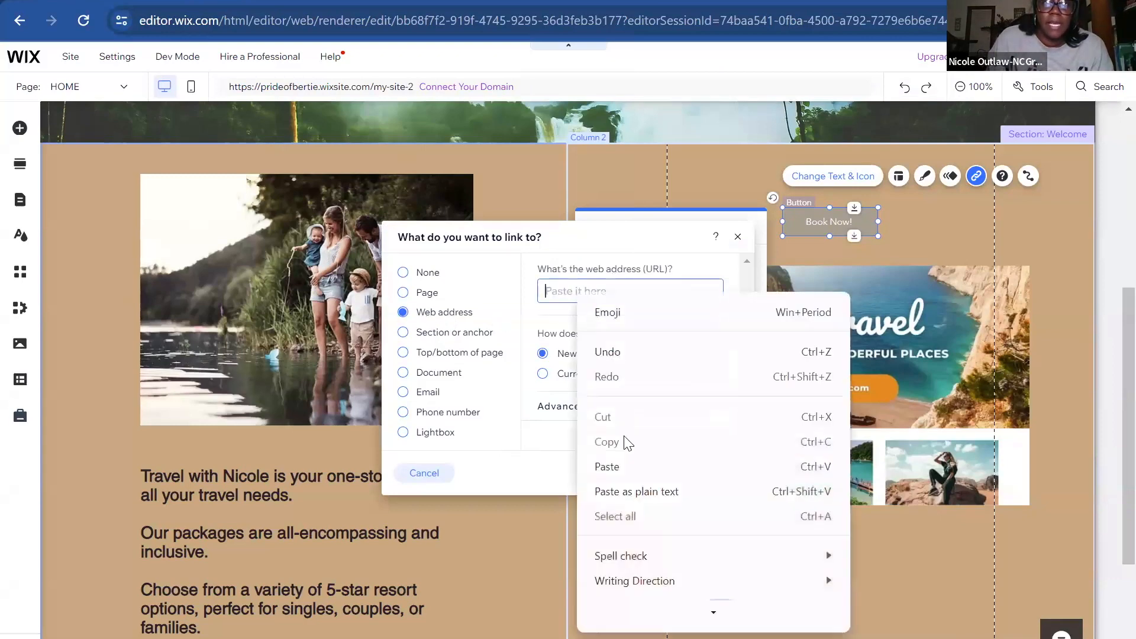
click(622, 470)
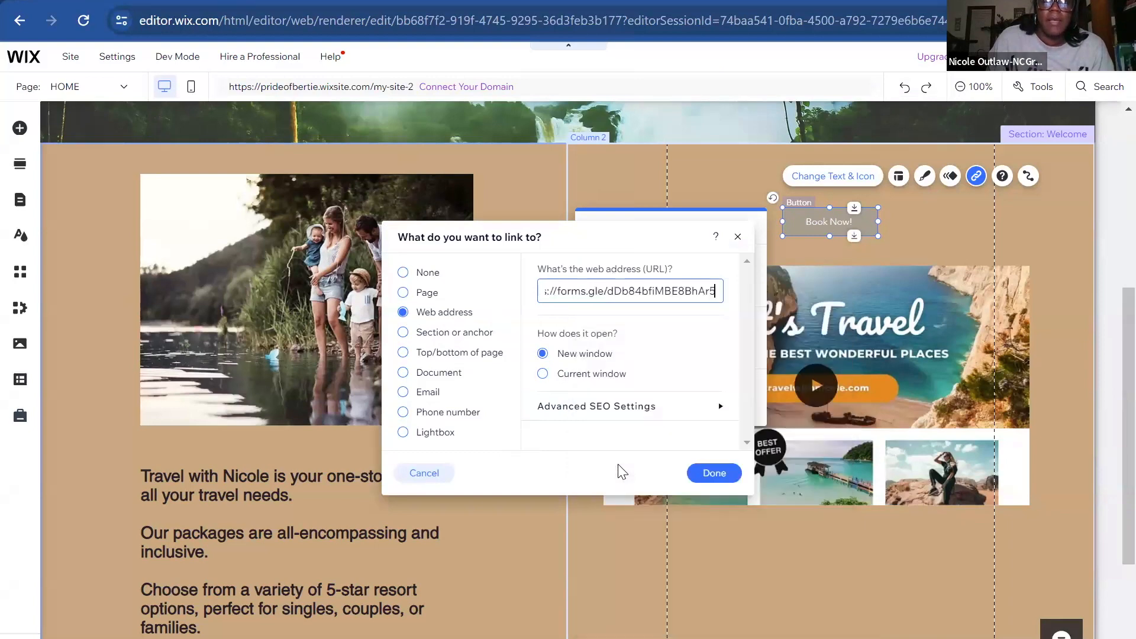
click(696, 481)
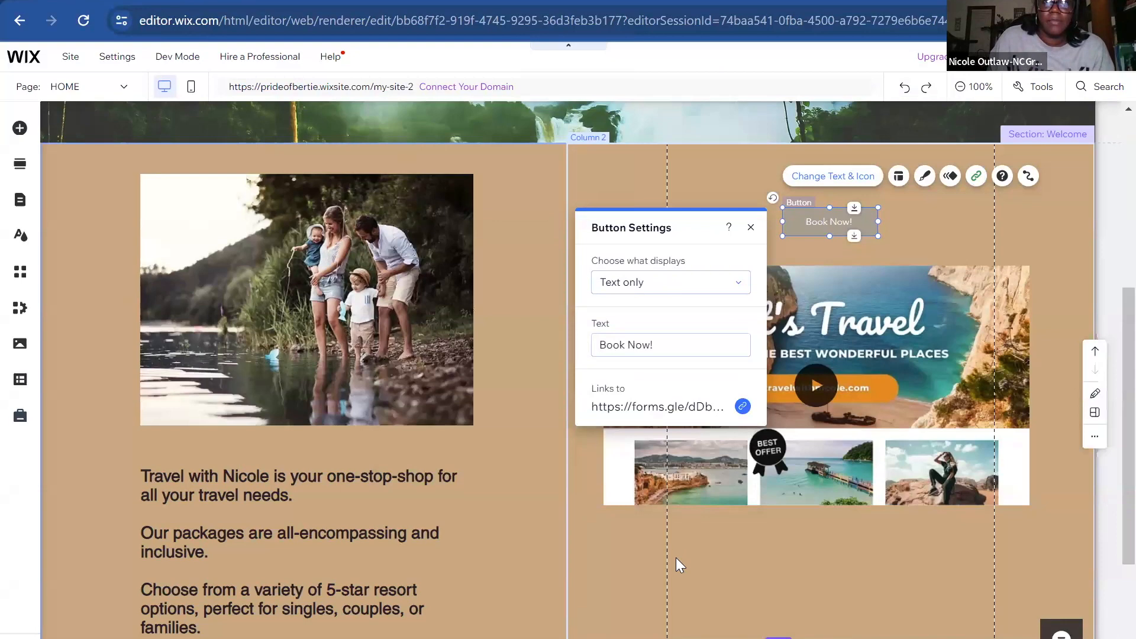
click(589, 563)
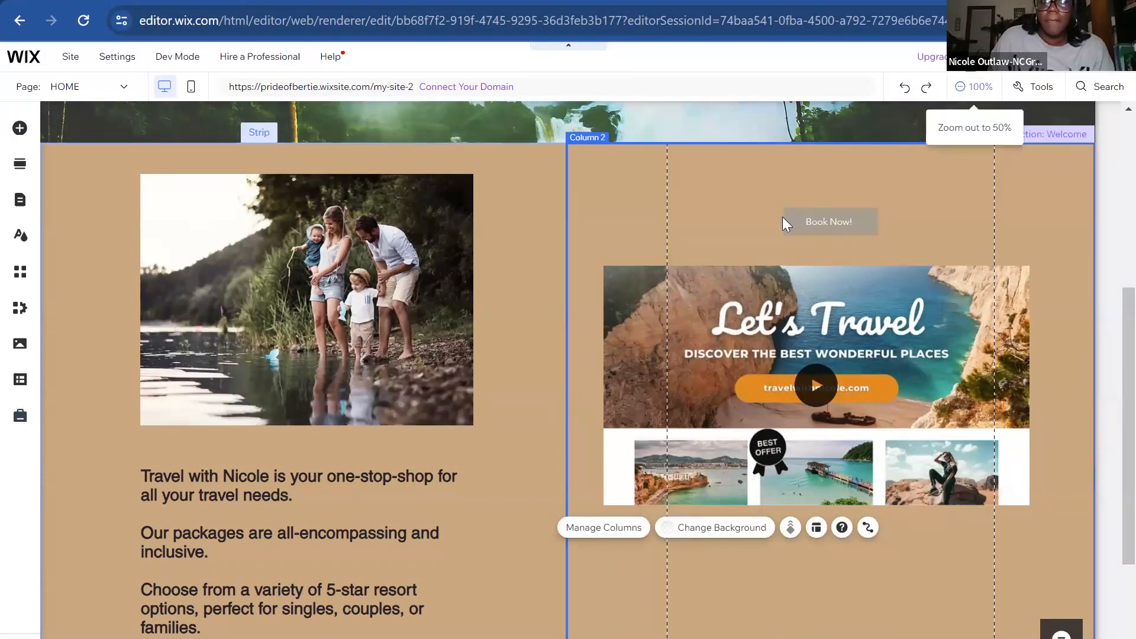
key(ctrl+s)
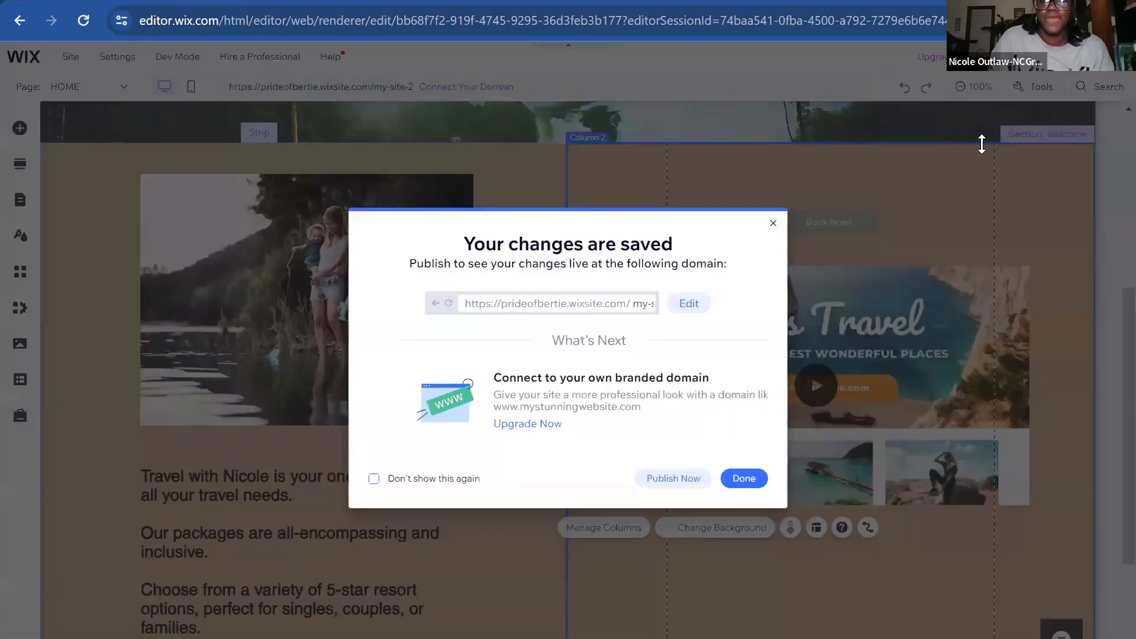
key(Escape)
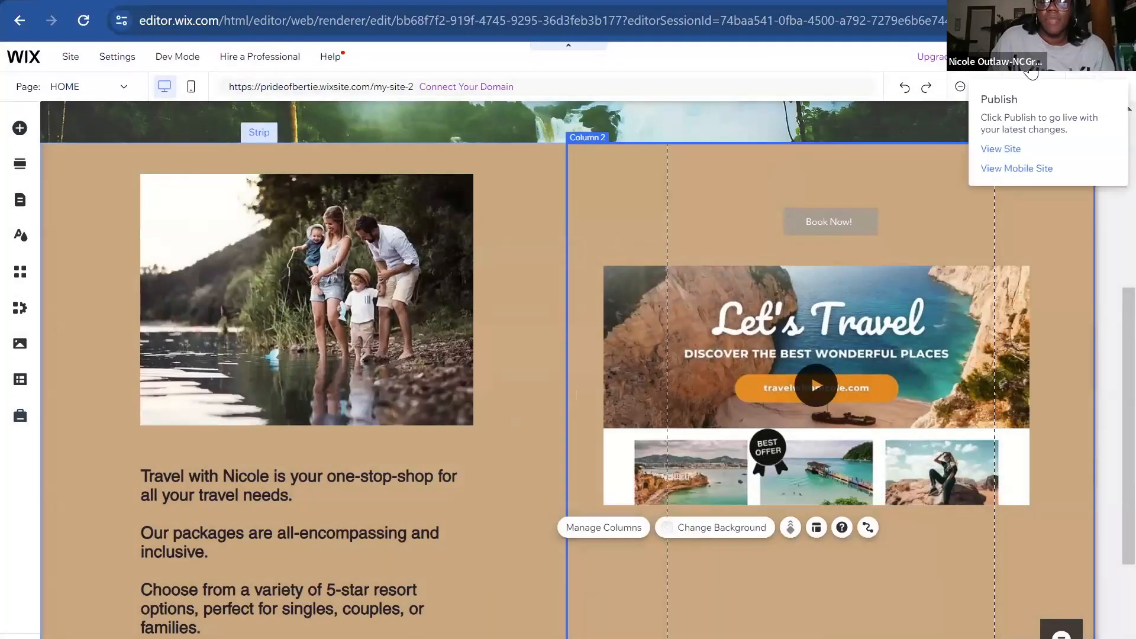
Preview the site to test the "Book Now!" button's form link, close the form, and return to the editor.
click(1030, 68)
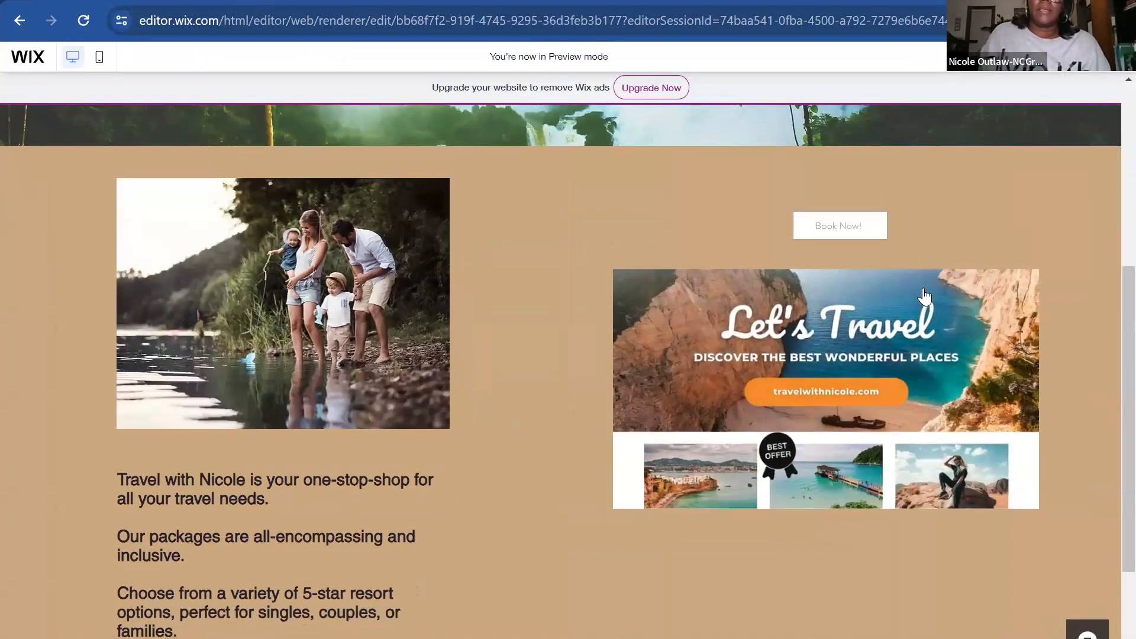
click(838, 226)
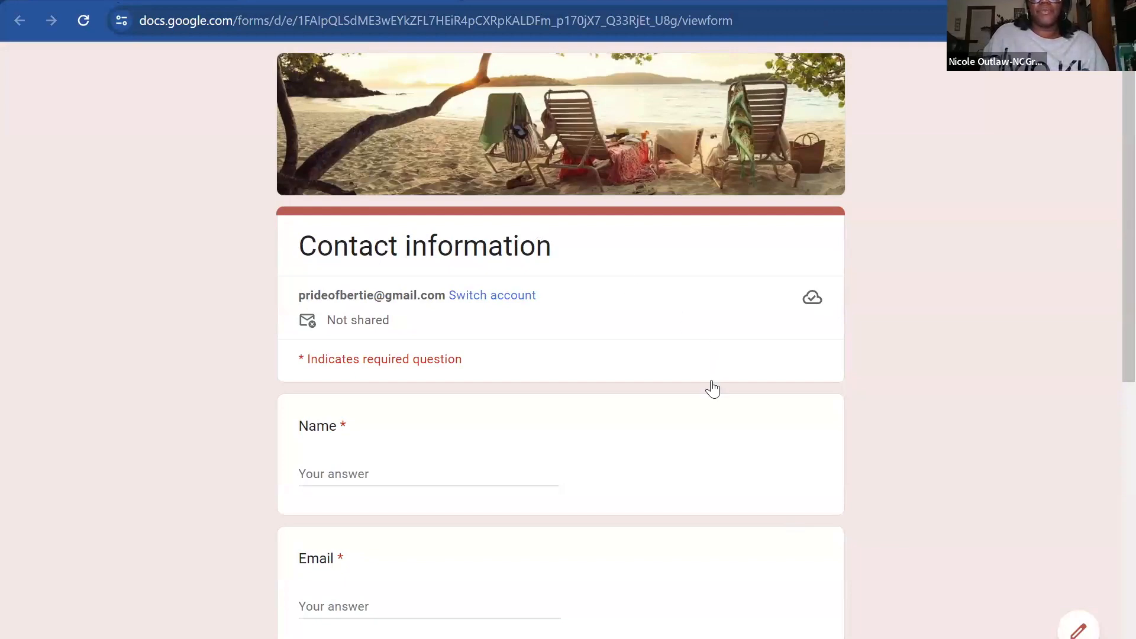
key(ctrl+w)
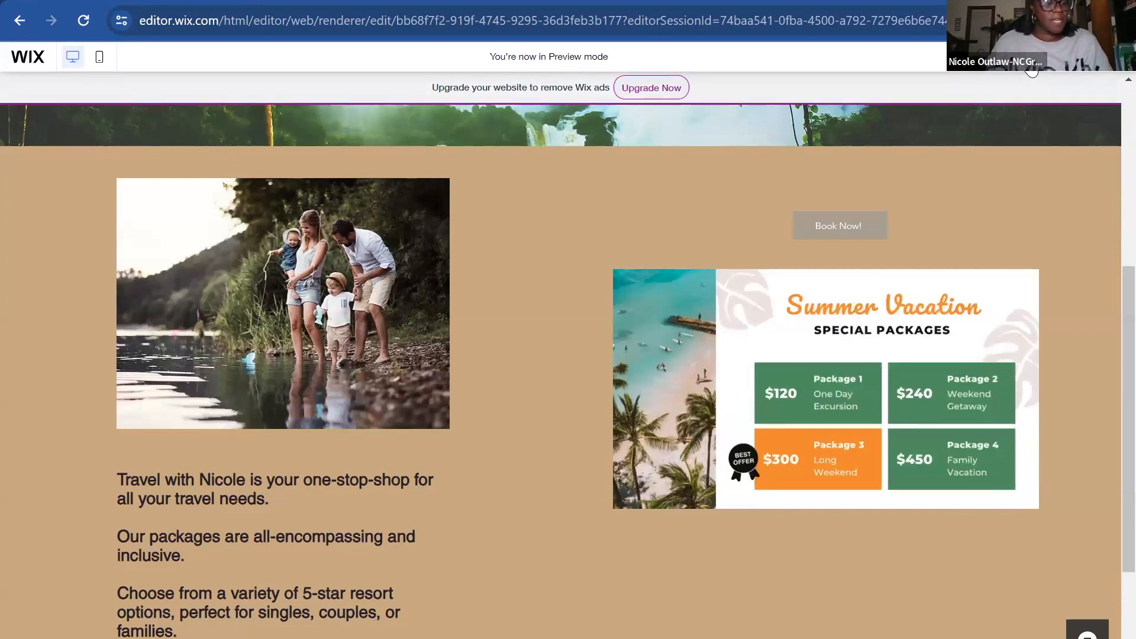
click(1032, 69)
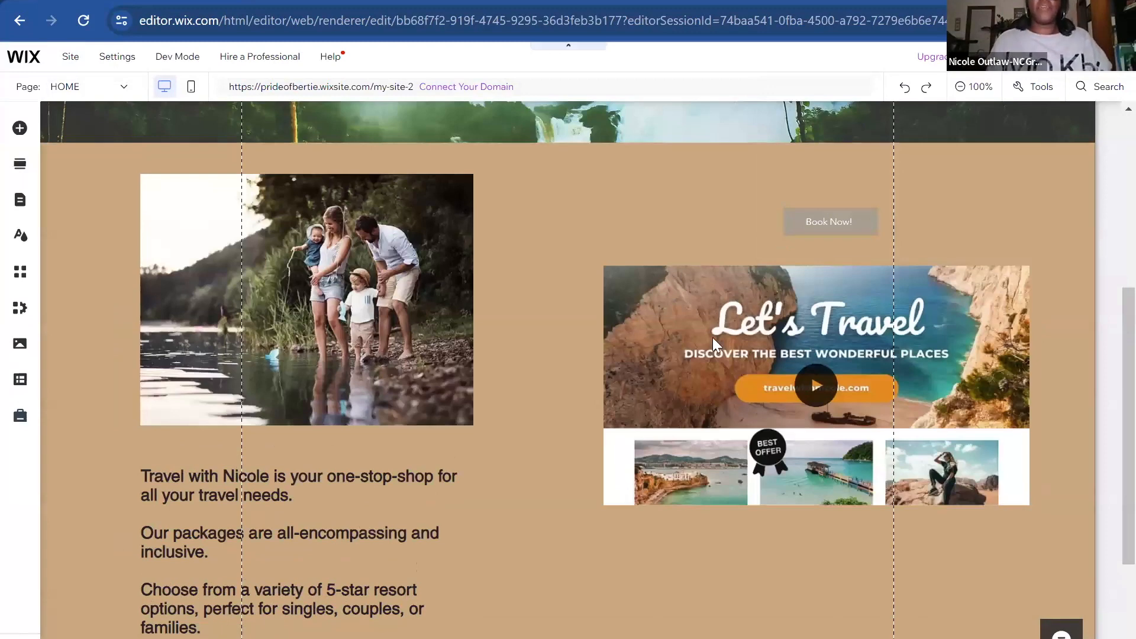
scroll(609, 164, up, 5)
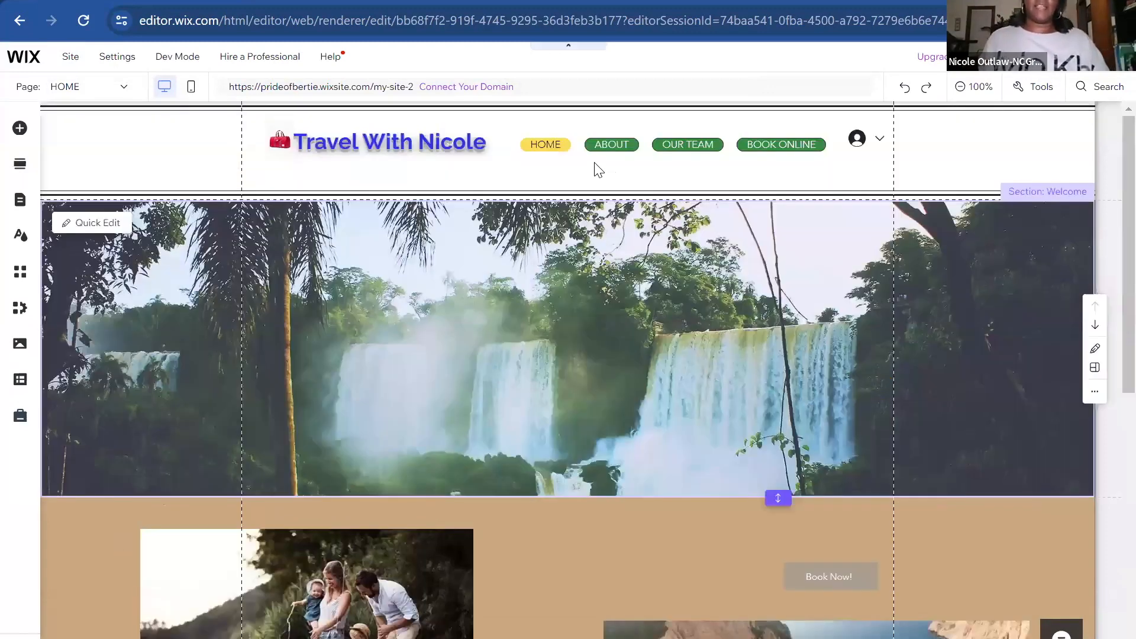